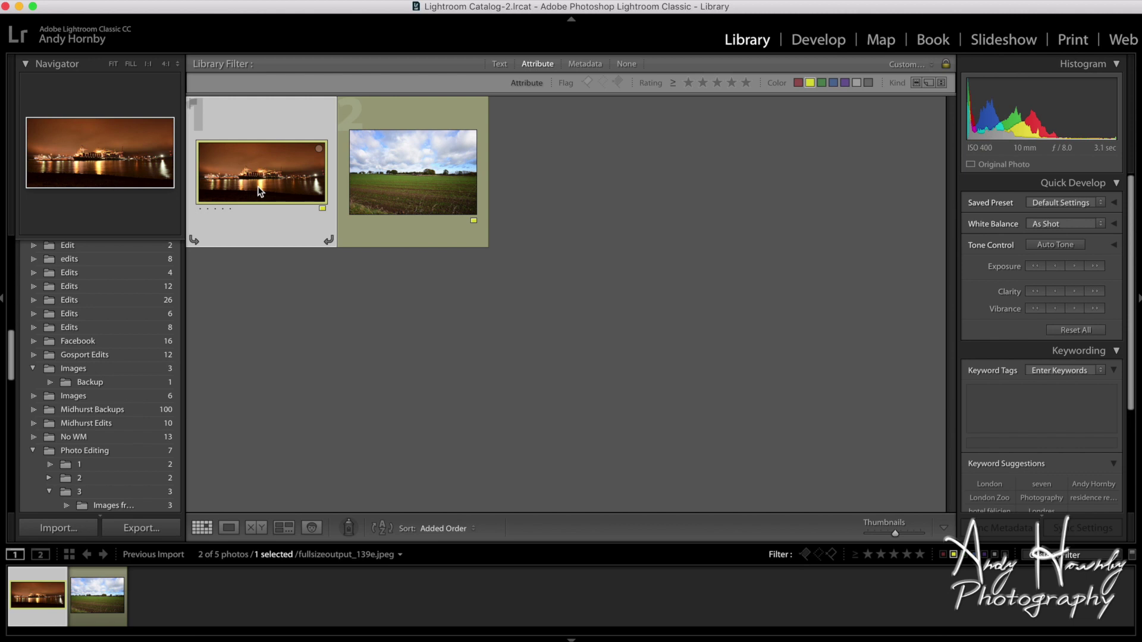
Step: Open the night harbour photo for developing and set its white balance temperature to -31 and tint to +23
{"action": "left_click", "coordinate": [825, 40]}
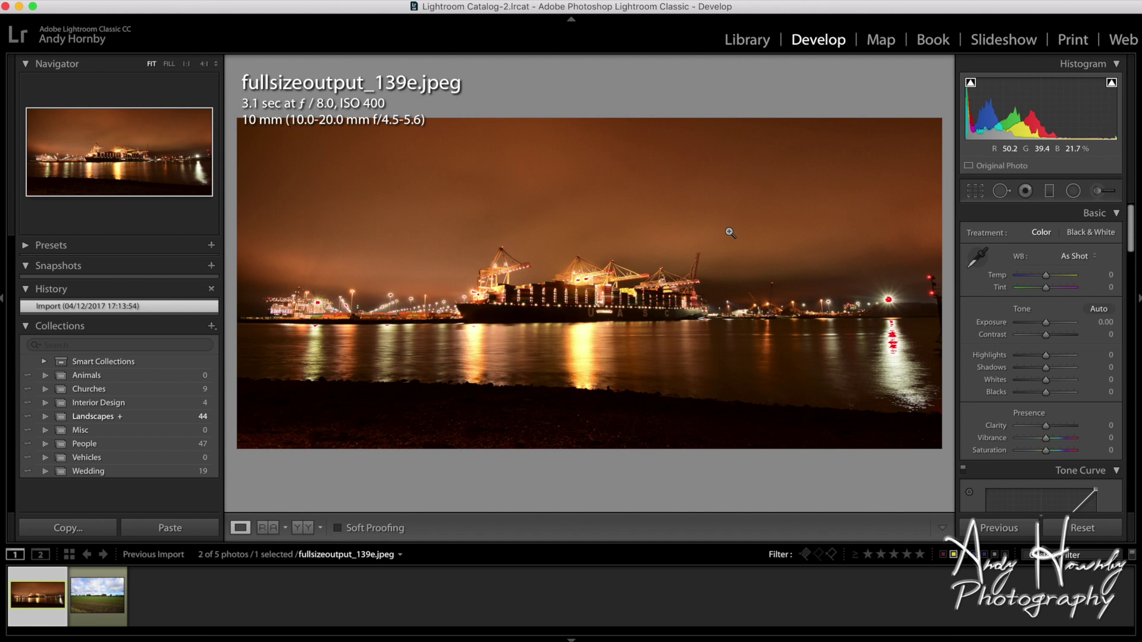
{"action": "left_click", "coordinate": [98, 598]}
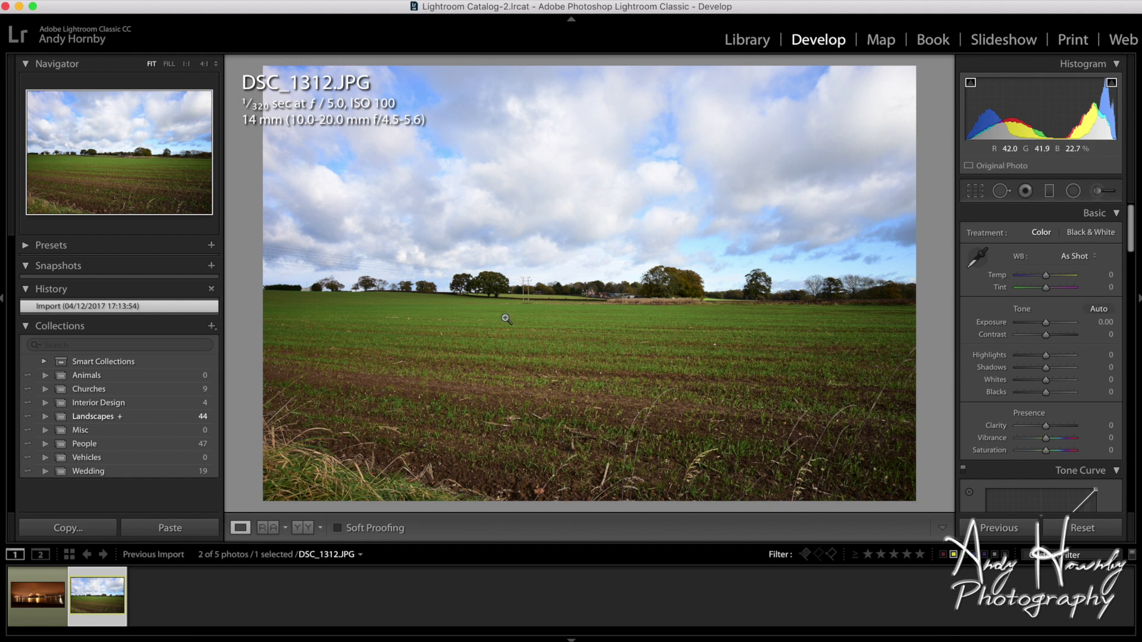
{"action": "left_click", "coordinate": [38, 576]}
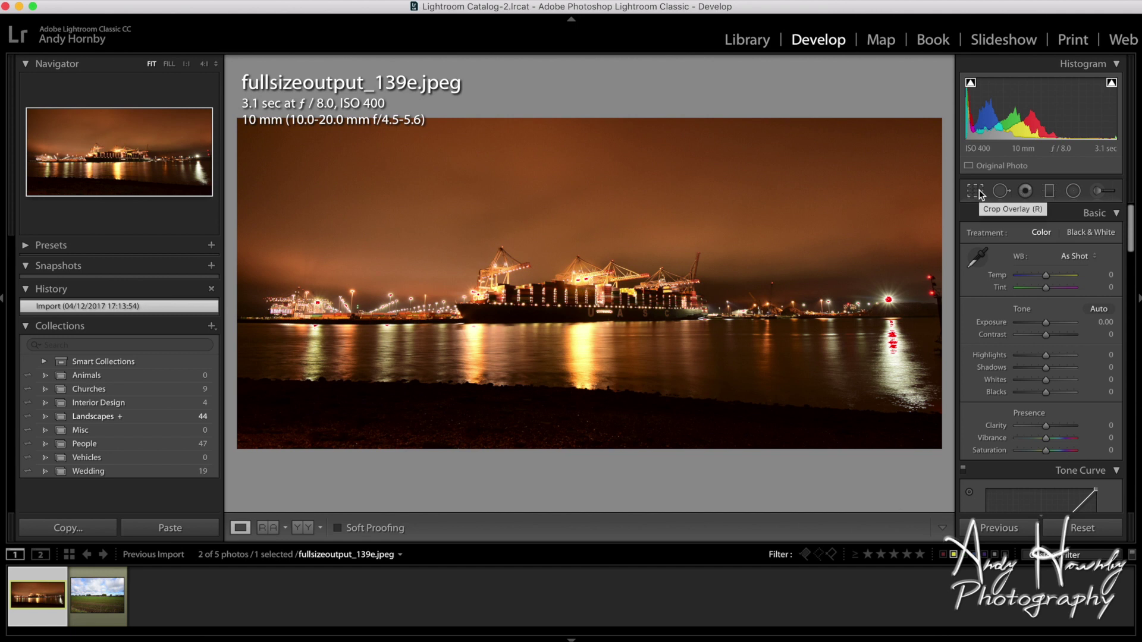
{"action": "left_click_drag", "start_coordinate": [1047, 274], "coordinate": [1036, 277]}
{"action": "left_click_drag", "start_coordinate": [1046, 288], "coordinate": [1052, 289]}
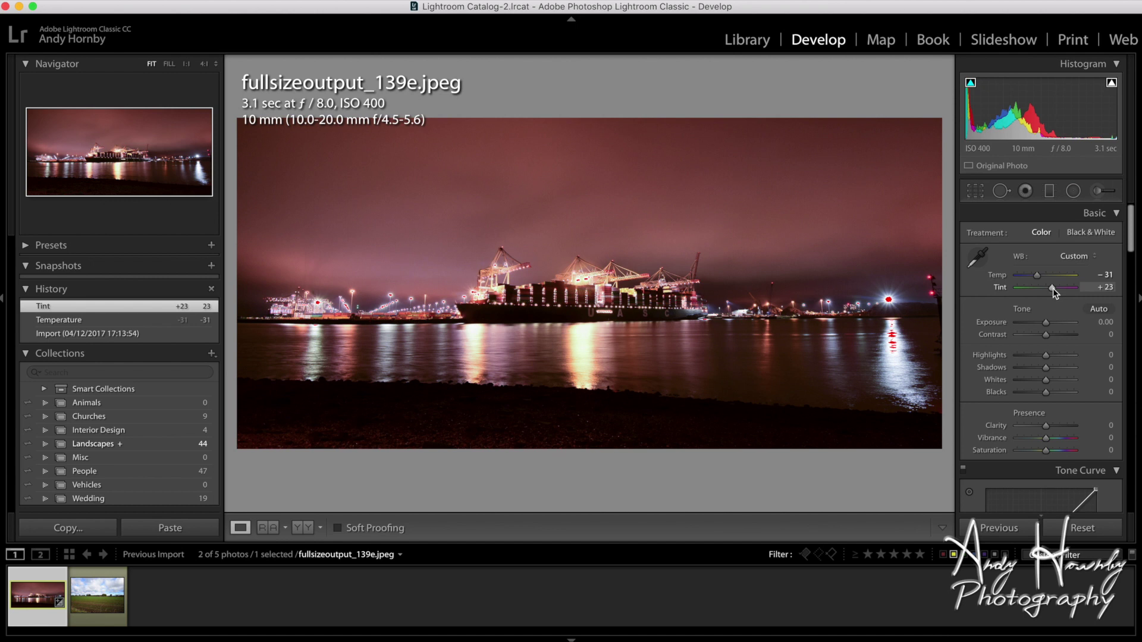
Step: Adjust the harbour photo's tone: contrast +63, shadows +55, highlights -100 and exposure +0.45
{"action": "left_click_drag", "start_coordinate": [1046, 334], "coordinate": [1064, 334]}
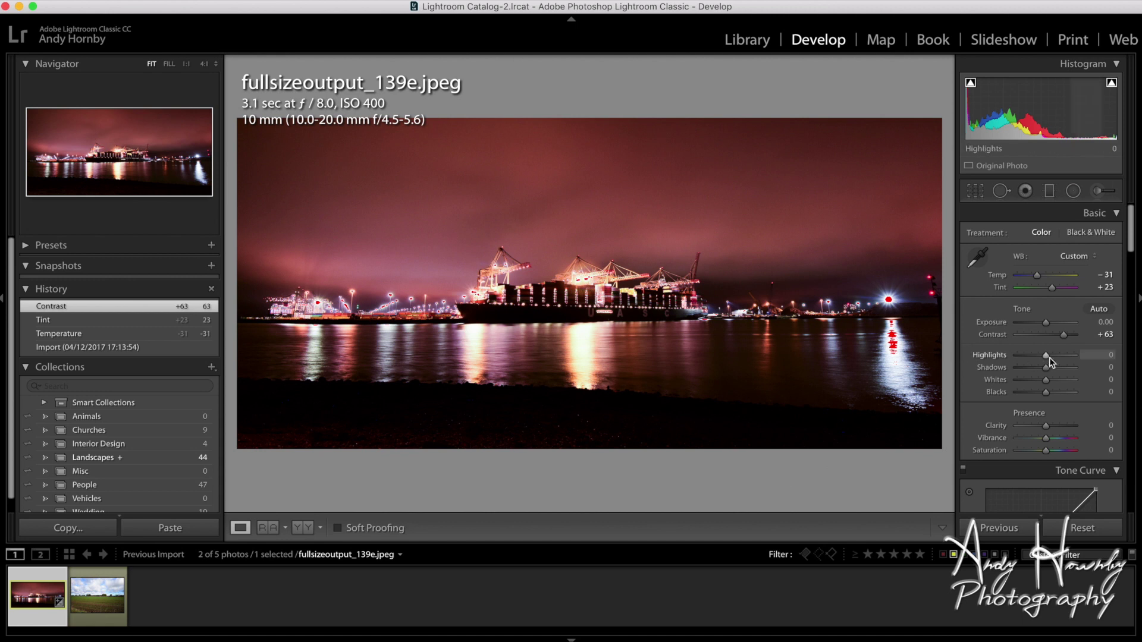
{"action": "left_click_drag", "start_coordinate": [1046, 368], "coordinate": [1061, 370]}
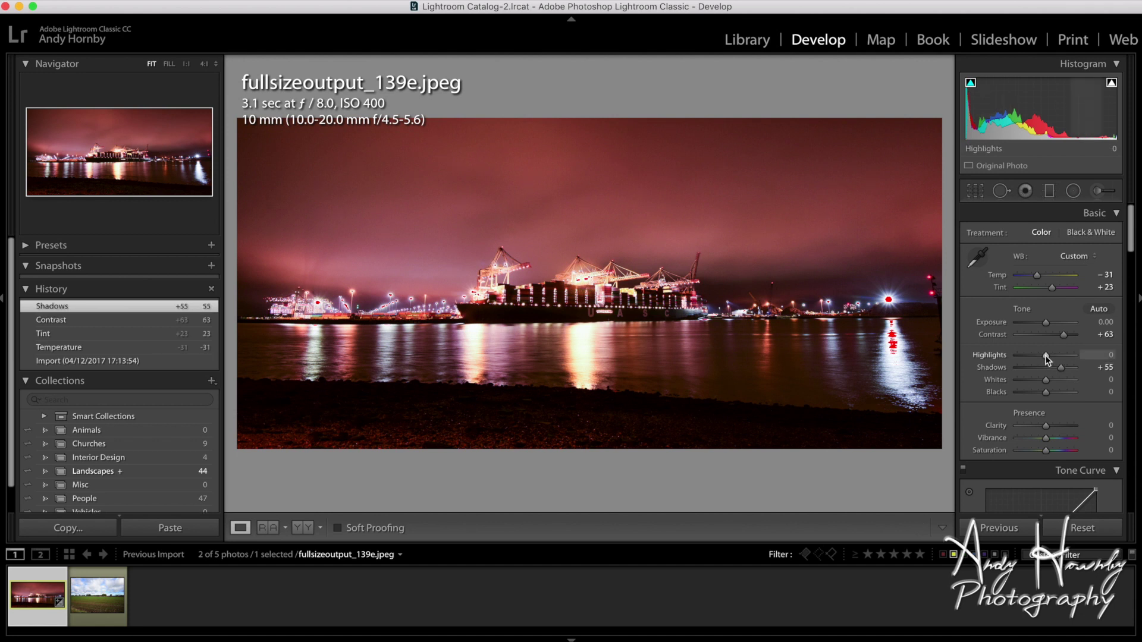
{"action": "left_click_drag", "start_coordinate": [1044, 355], "coordinate": [1013, 357]}
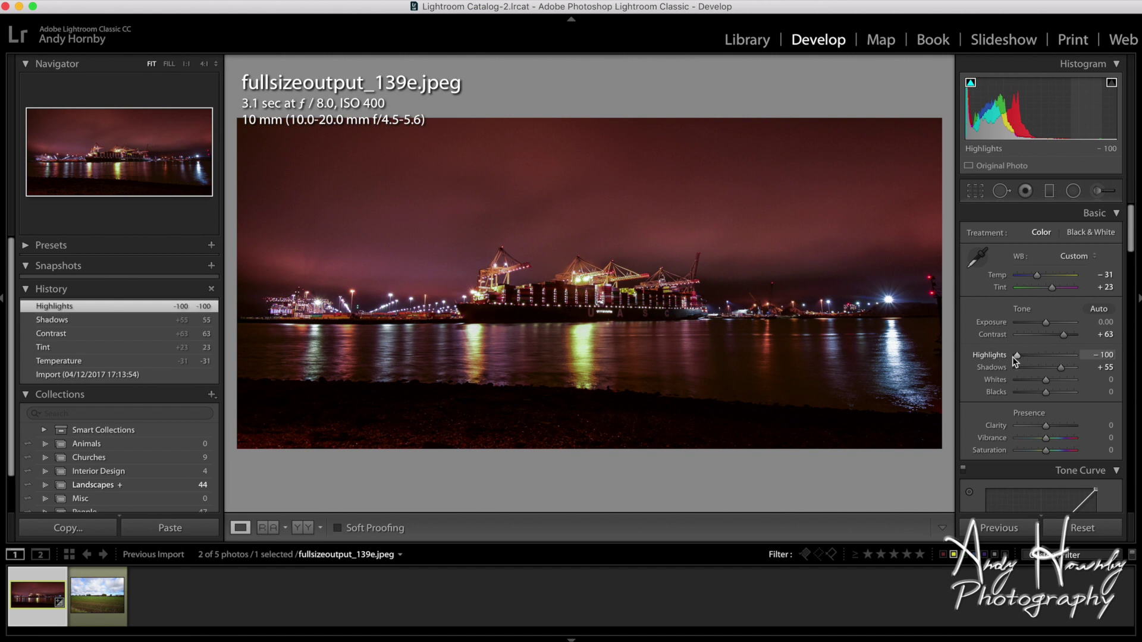
{"action": "left_click_drag", "start_coordinate": [1046, 322], "coordinate": [1048, 323]}
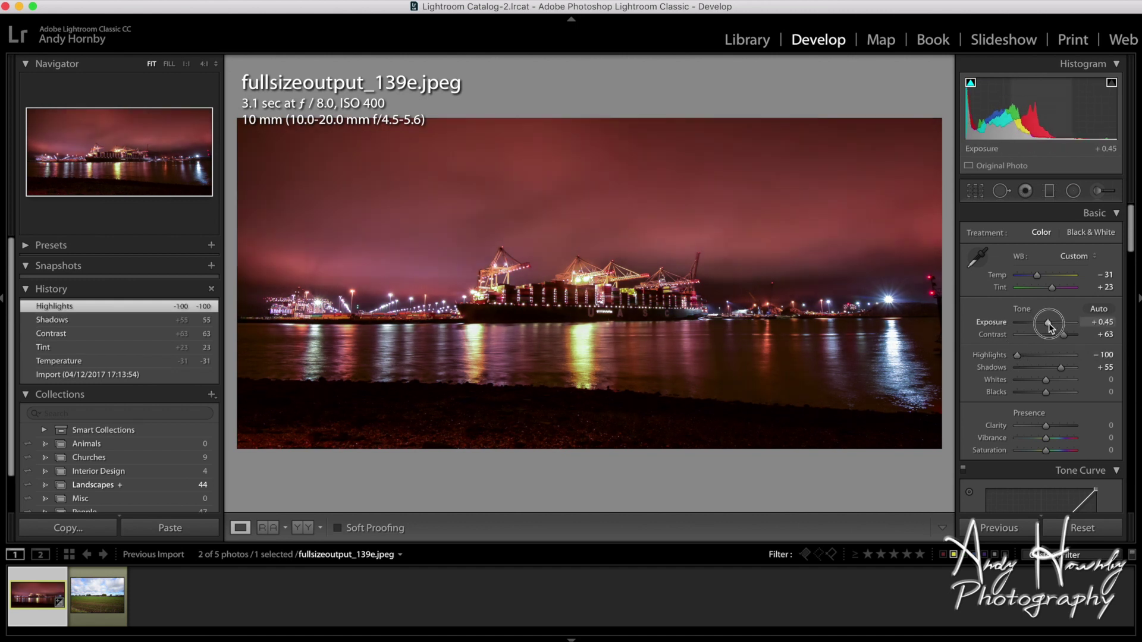
{"action": "left_click_drag", "start_coordinate": [1048, 323], "coordinate": [1048, 323]}
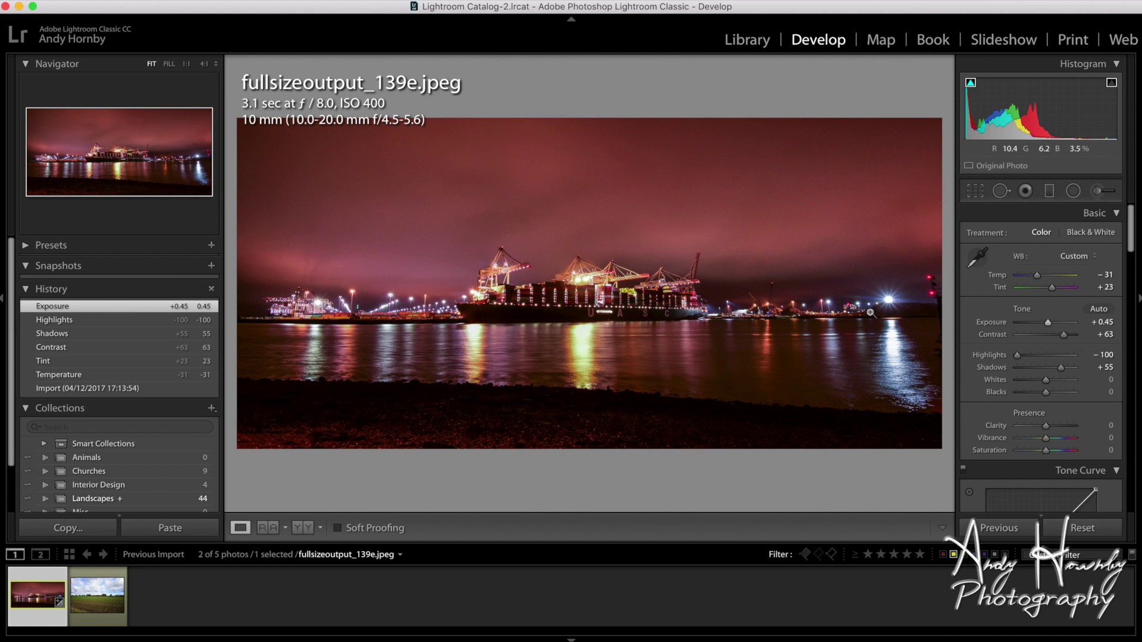
Step: Examine the port lights, the ship and the sky in the harbour photo up close
{"action": "left_click", "coordinate": [355, 313]}
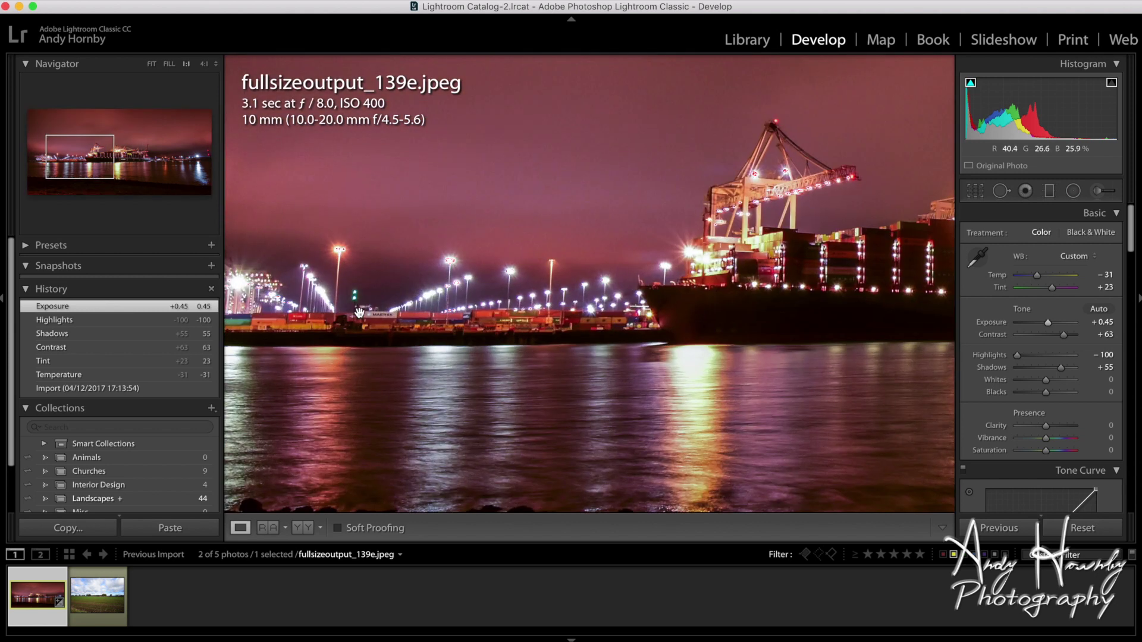
{"action": "left_click", "coordinate": [471, 320]}
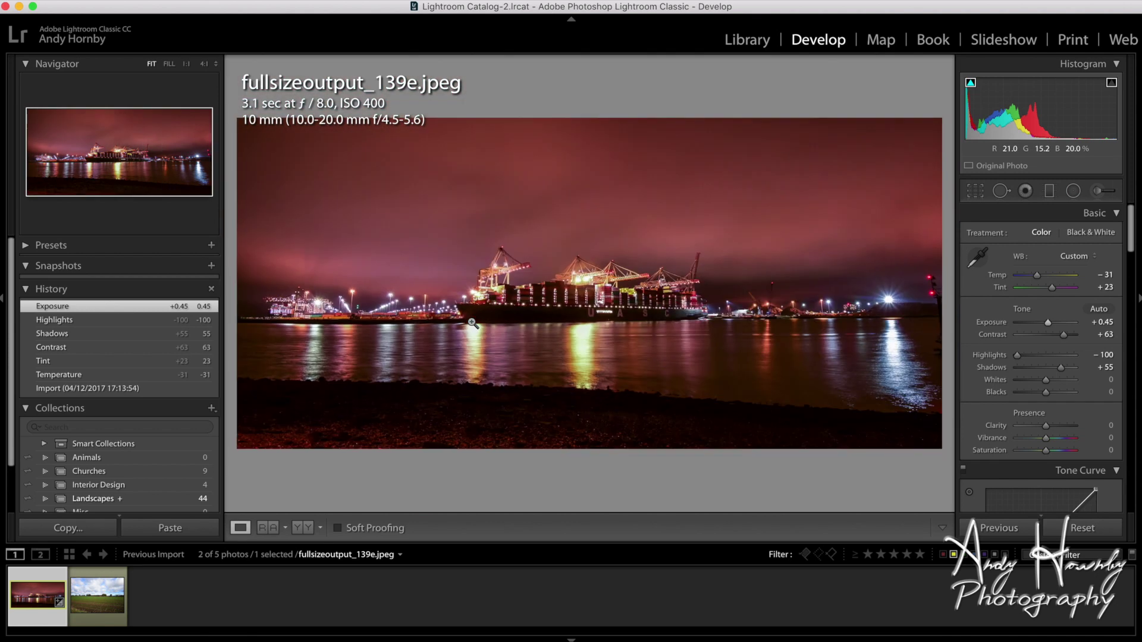
{"action": "left_click", "coordinate": [698, 287]}
{"action": "left_click", "coordinate": [795, 240]}
{"action": "left_click", "coordinate": [508, 189]}
{"action": "left_click", "coordinate": [337, 188]}
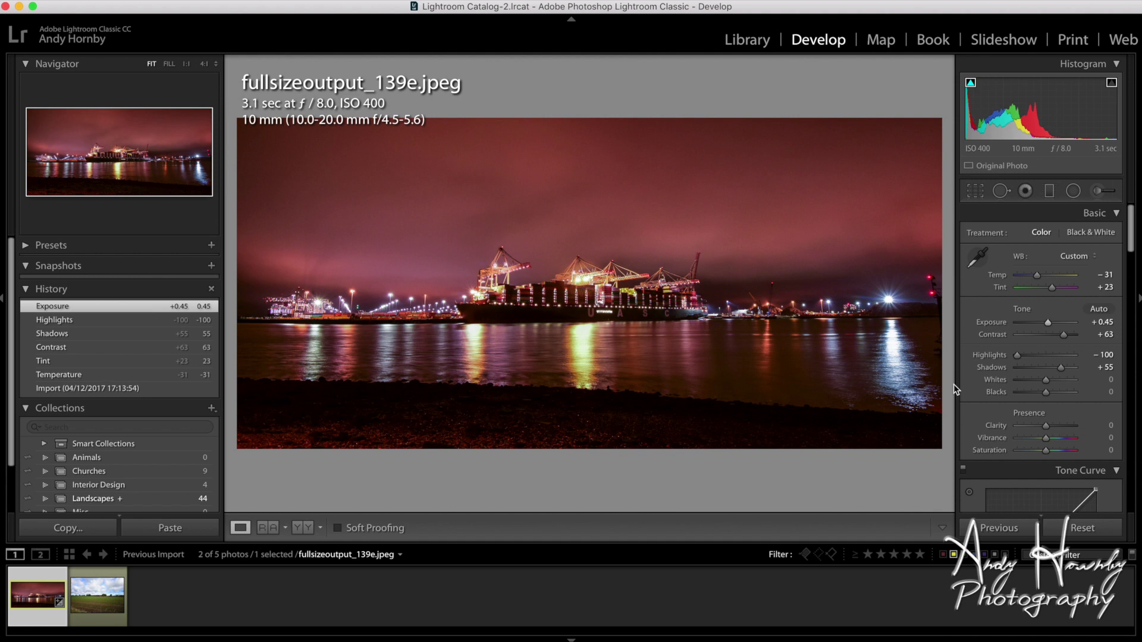
Step: Set clarity to +17, whites to -56 and vibrance to +31 for the harbour photo
{"action": "scroll", "coordinate": [1038, 375], "scroll_direction": "down", "scroll_amount": 3}
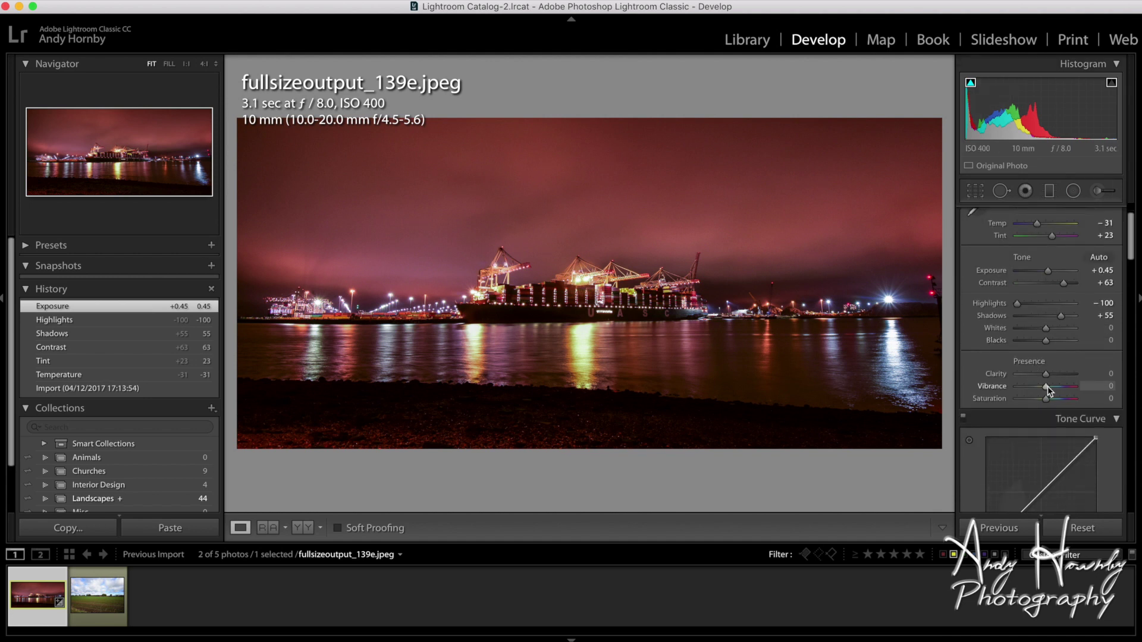
{"action": "left_click_drag", "start_coordinate": [1047, 377], "coordinate": [1051, 381]}
{"action": "scroll", "coordinate": [1047, 356], "scroll_direction": "up", "scroll_amount": 1}
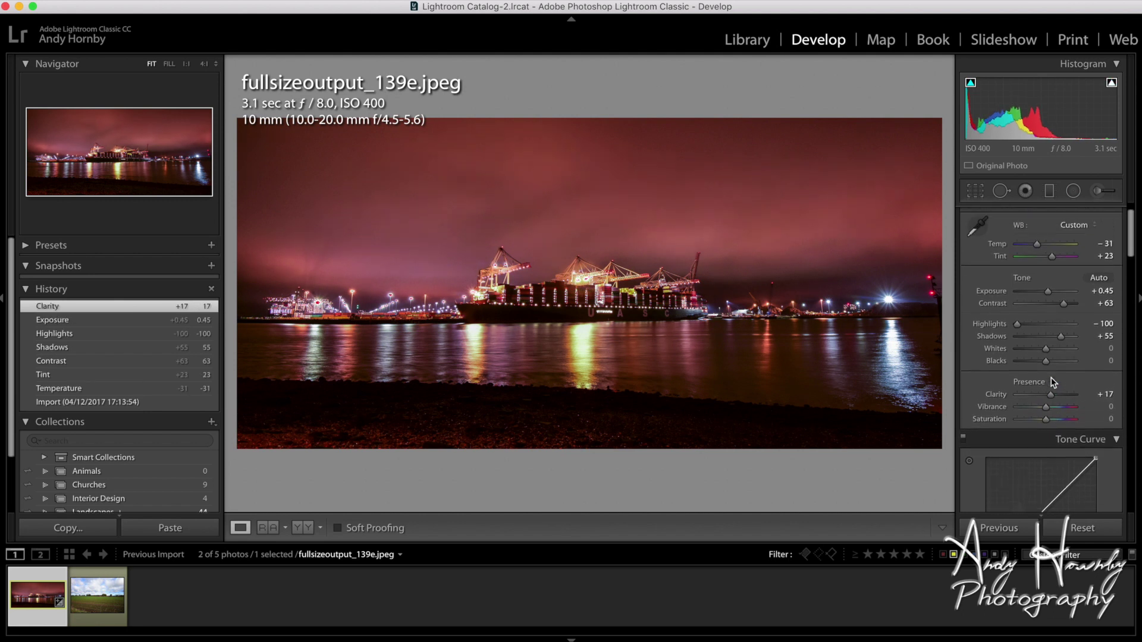
{"action": "left_click_drag", "start_coordinate": [1047, 349], "coordinate": [1030, 365]}
{"action": "left_click_drag", "start_coordinate": [1046, 407], "coordinate": [1056, 410]}
{"action": "scroll", "coordinate": [1056, 410], "scroll_direction": "down", "scroll_amount": 1}
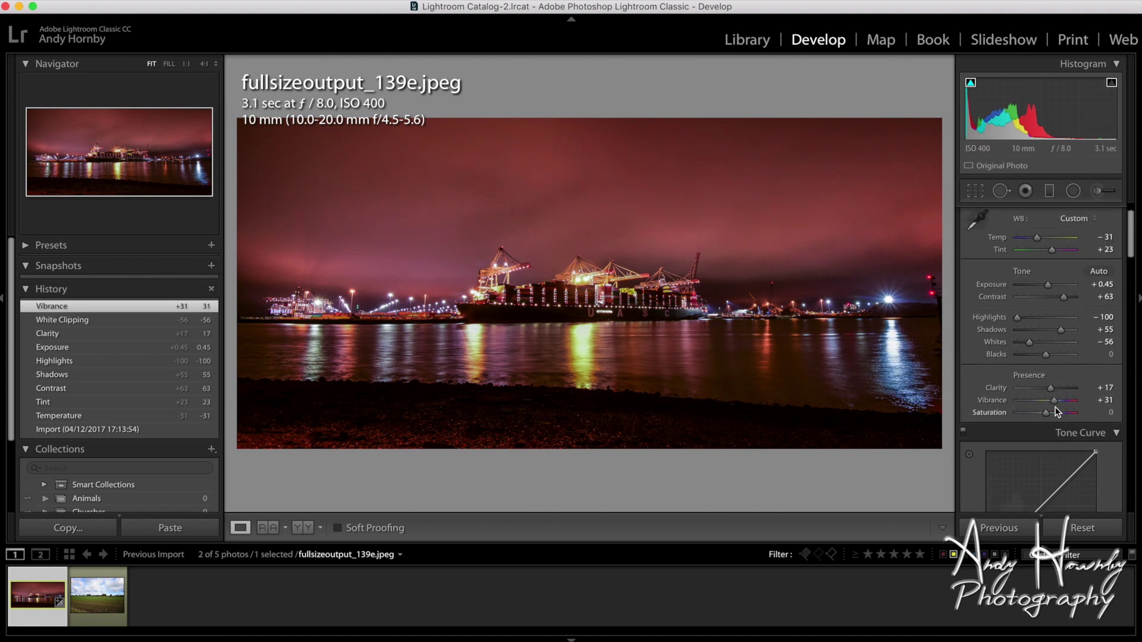
Step: Compare the edited harbour photo with its original version several times
{"action": "key", "text": "backslash"}
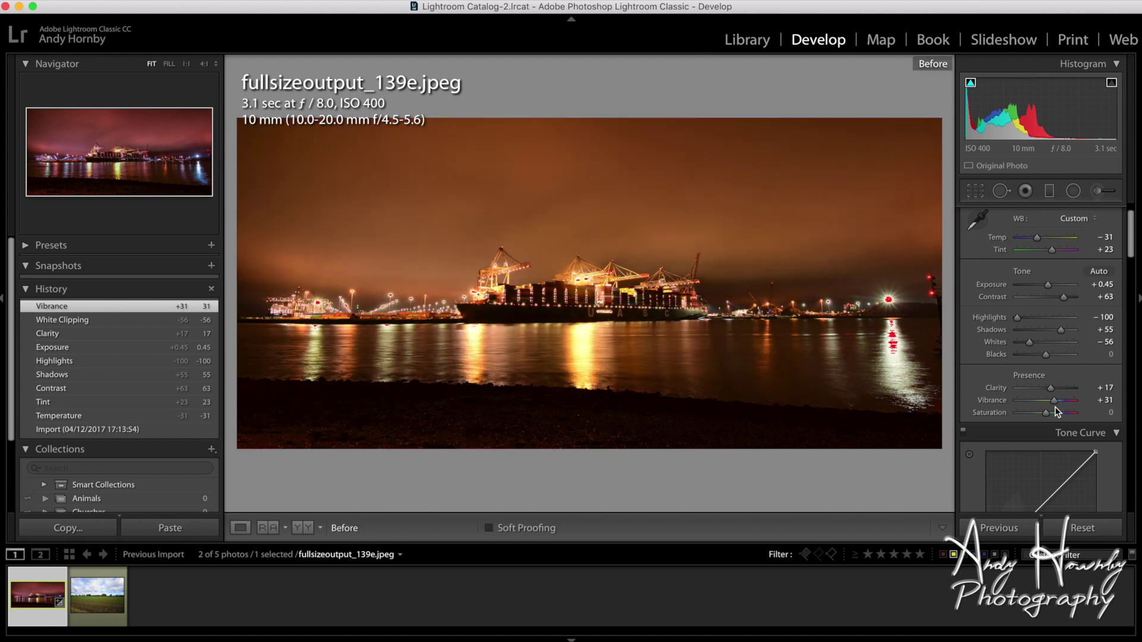
{"action": "key", "text": "backslash"}
{"action": "key", "text": "backslash"}
{"action": "key", "text": "backslash"}
{"action": "key", "text": "backslash"}
{"action": "key", "text": "backslash"}
{"action": "key", "text": "backslash"}
{"action": "key", "text": "backslash"}
{"action": "key", "text": "backslash"}
{"action": "key", "text": "backslash"}
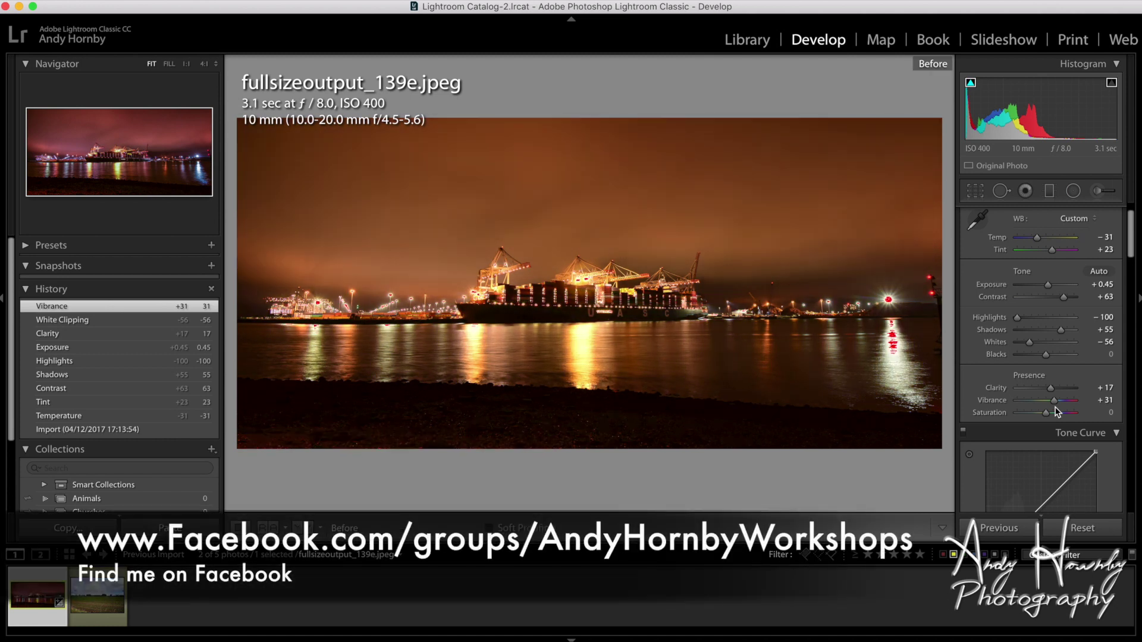
Step: Split-tone the highlights with a warm orange tint at hue 42 and saturation 47
{"action": "scroll", "coordinate": [1036, 249], "scroll_direction": "down", "scroll_amount": 15}
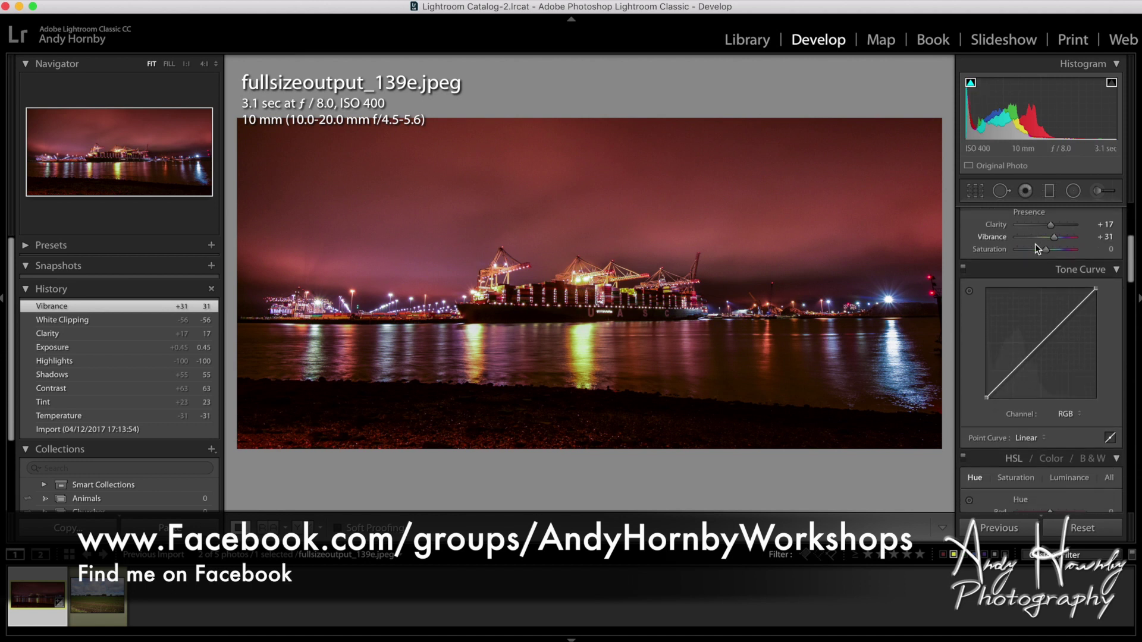
{"action": "scroll", "coordinate": [1035, 246], "scroll_direction": "down", "scroll_amount": 5}
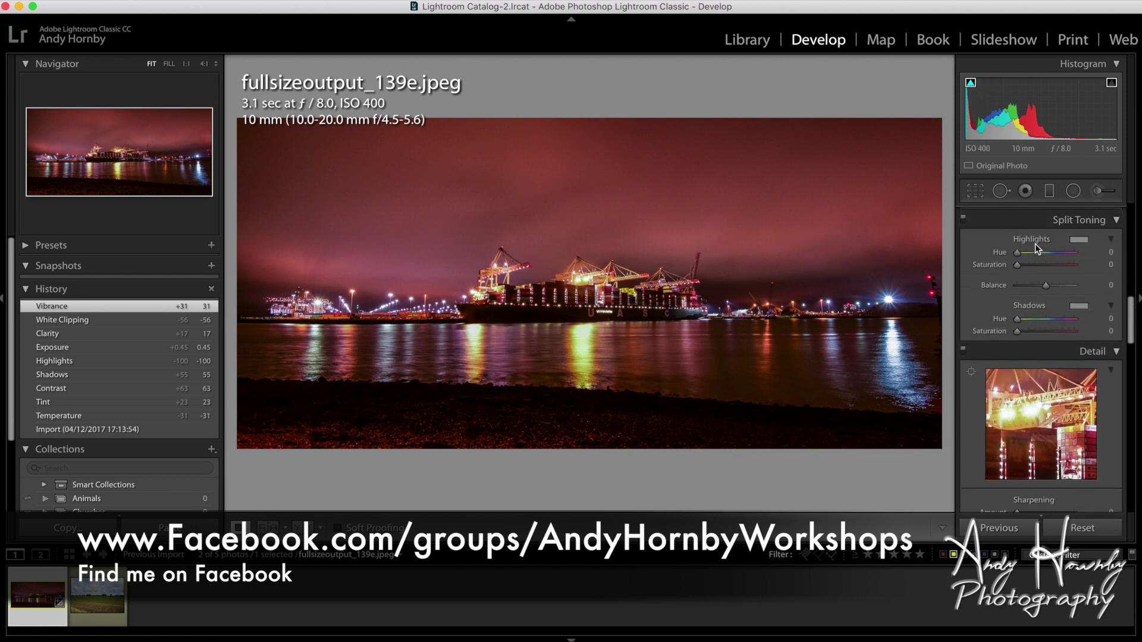
{"action": "scroll", "coordinate": [1035, 244], "scroll_direction": "down", "scroll_amount": 1}
{"action": "scroll", "coordinate": [1006, 277], "scroll_direction": "up", "scroll_amount": 4}
{"action": "left_click", "coordinate": [1080, 271]}
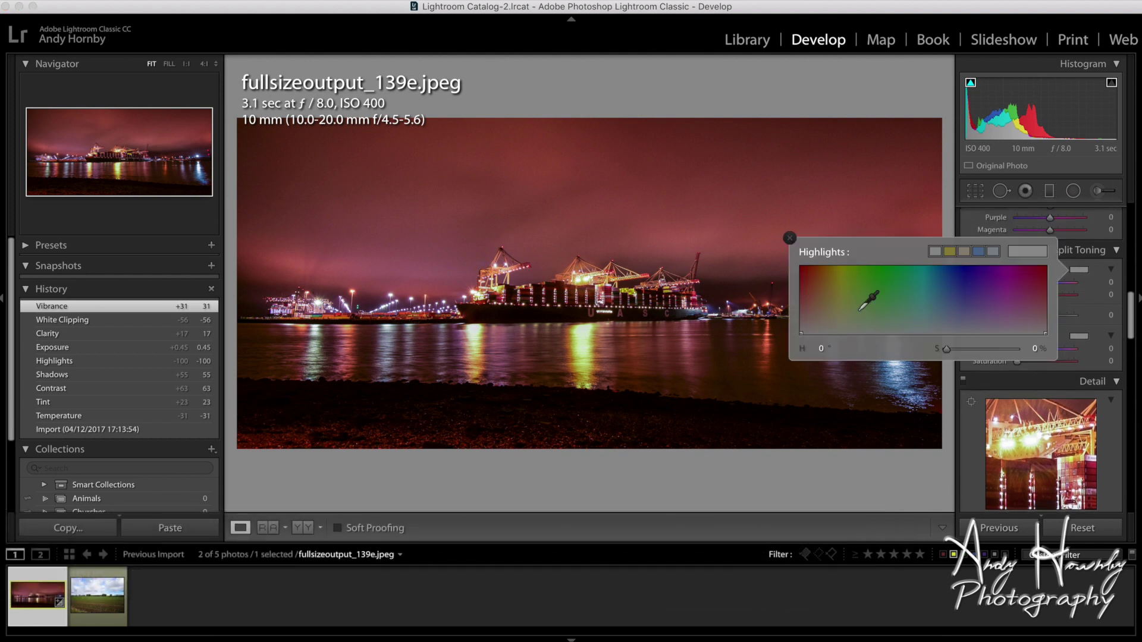
{"action": "left_click", "coordinate": [821, 315]}
{"action": "mouse_move", "coordinate": [820, 315]}
{"action": "left_mouse_down"}
{"action": "mouse_move", "coordinate": [809, 309]}
{"action": "mouse_move", "coordinate": [828, 303]}
{"action": "left_mouse_up"}
Step: Split-tone the shadows with a teal-blue tint at hue 196 and saturation 38
{"action": "left_click", "coordinate": [1081, 344]}
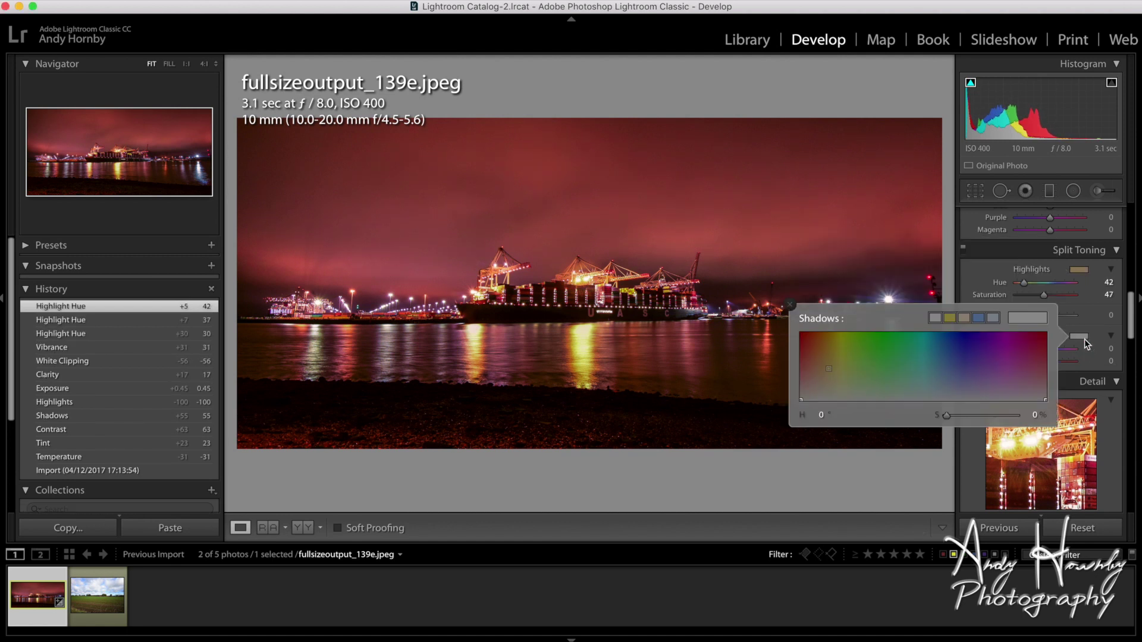
{"action": "left_click", "coordinate": [962, 378]}
{"action": "mouse_move", "coordinate": [962, 377]}
{"action": "left_mouse_down"}
{"action": "mouse_move", "coordinate": [988, 384]}
{"action": "mouse_move", "coordinate": [958, 376]}
{"action": "mouse_move", "coordinate": [967, 392]}
{"action": "mouse_move", "coordinate": [959, 382]}
{"action": "left_mouse_up"}
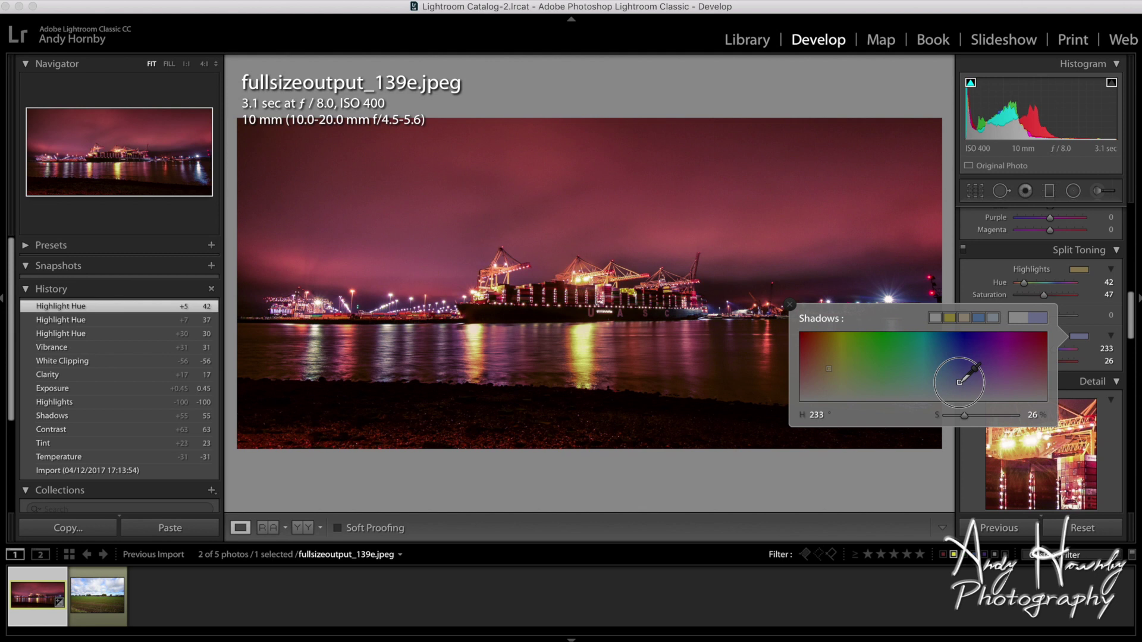
{"action": "left_click_drag", "start_coordinate": [960, 381], "coordinate": [933, 375]}
{"action": "left_click", "coordinate": [1092, 321]}
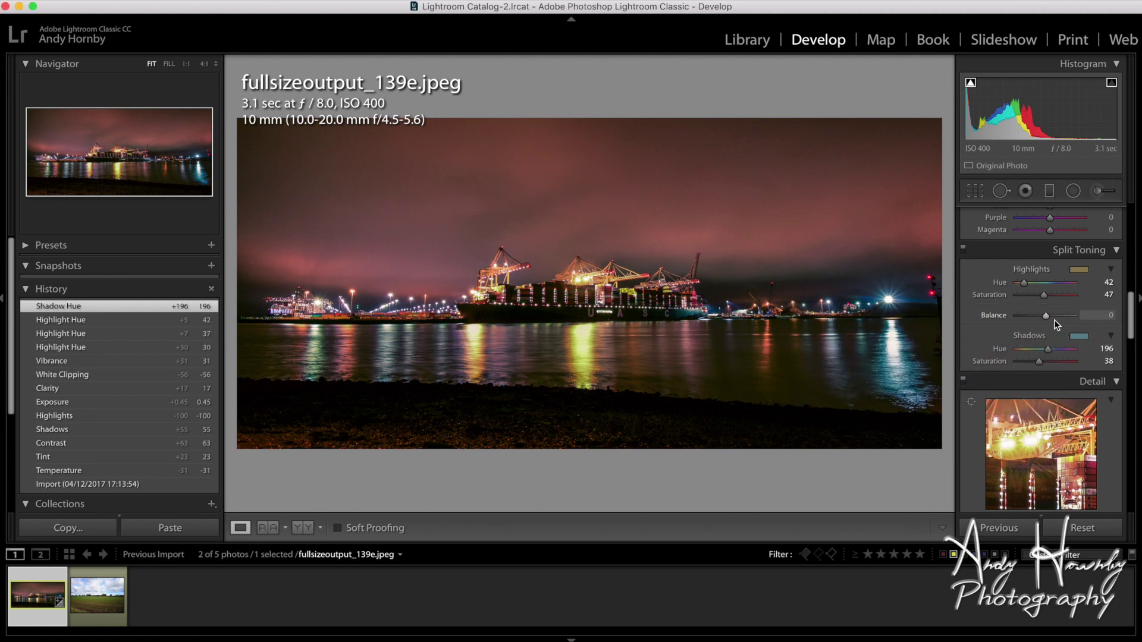
Step: Set the split toning balance to +13 and compare the photo with the split toning off and on
{"action": "left_click_drag", "start_coordinate": [1047, 316], "coordinate": [1052, 320]}
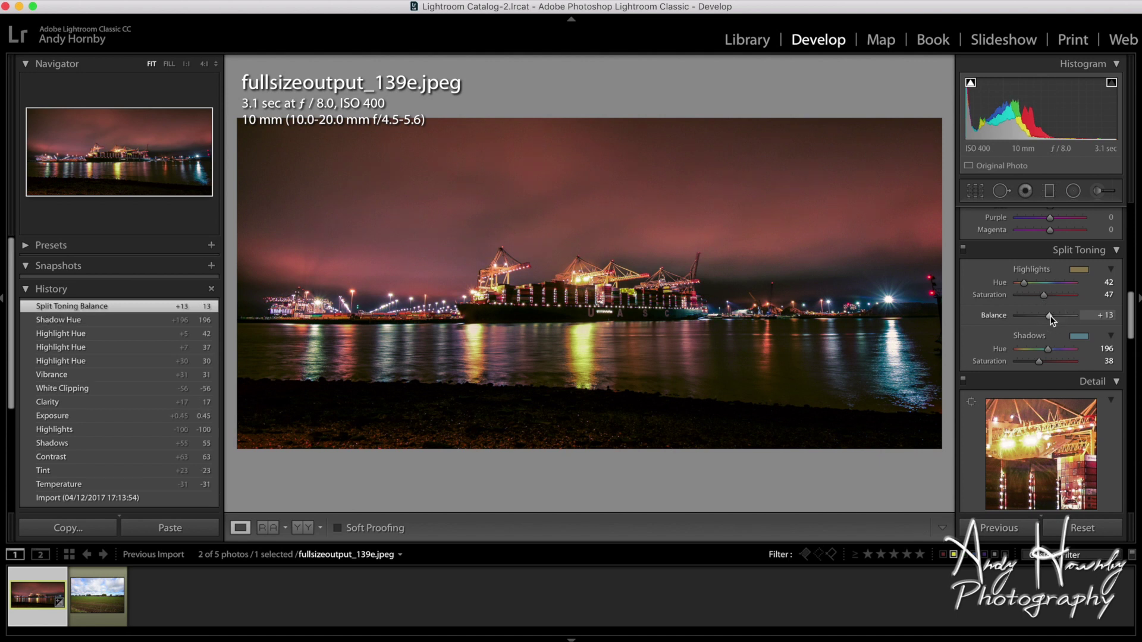
{"action": "left_click", "coordinate": [963, 247]}
{"action": "double_click", "coordinate": [963, 248]}
{"action": "left_click", "coordinate": [964, 248]}
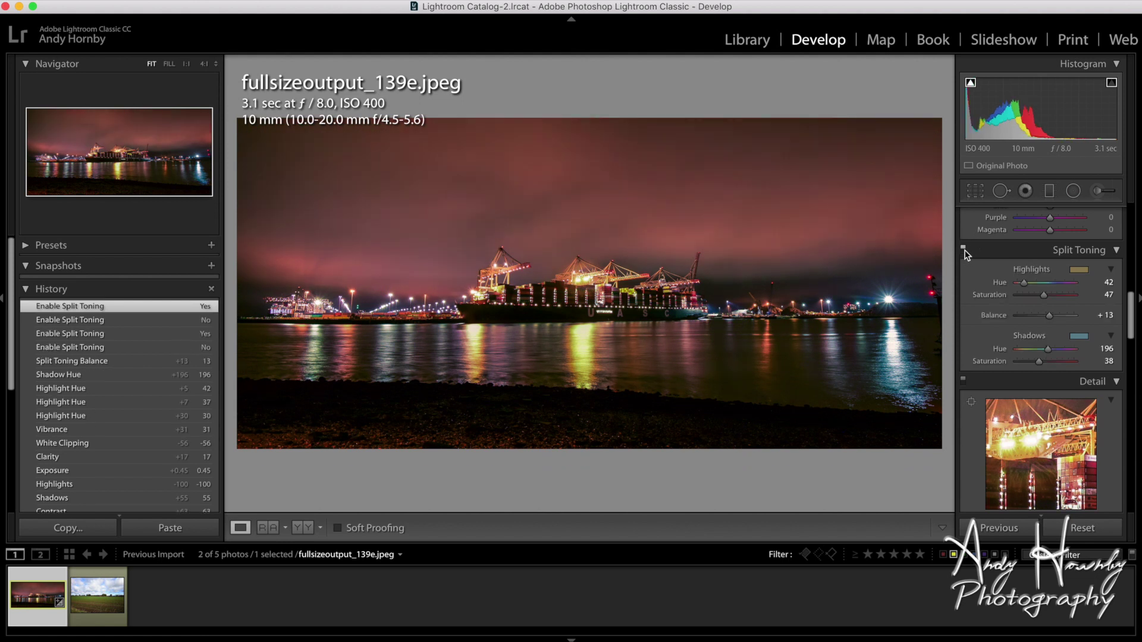
Step: Raise the saturation of the yellows to +31 in the HSL adjustments
{"action": "scroll", "coordinate": [965, 255], "scroll_direction": "down", "scroll_amount": 3}
{"action": "scroll", "coordinate": [965, 255], "scroll_direction": "up", "scroll_amount": 6}
{"action": "scroll", "coordinate": [965, 255], "scroll_direction": "up", "scroll_amount": 3}
{"action": "scroll", "coordinate": [965, 254], "scroll_direction": "down", "scroll_amount": 4}
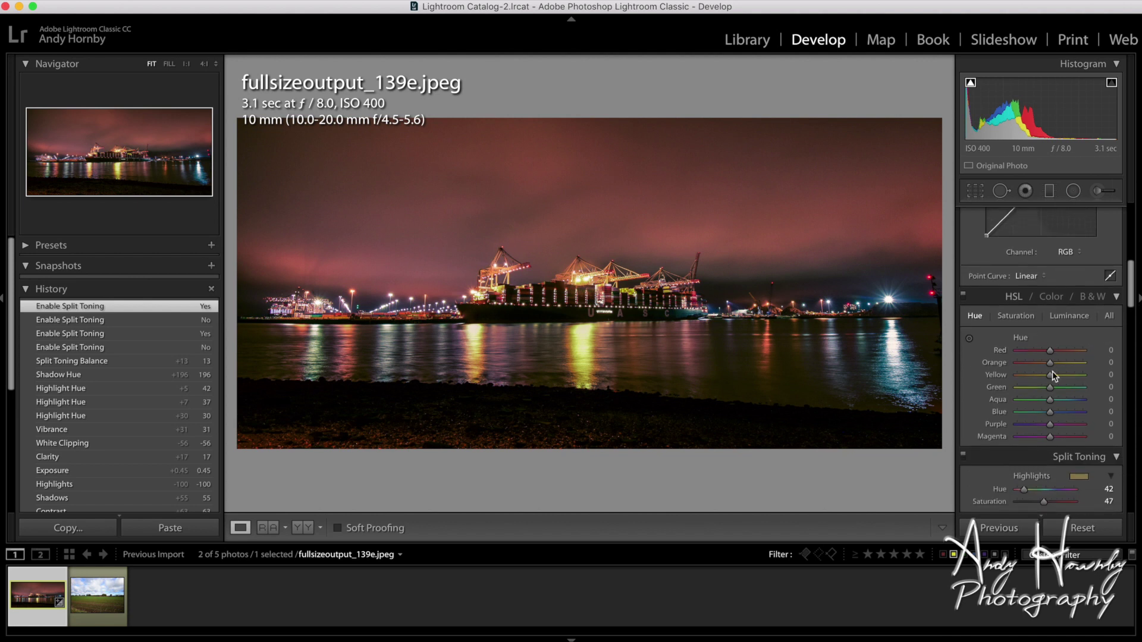
{"action": "left_click", "coordinate": [1014, 316]}
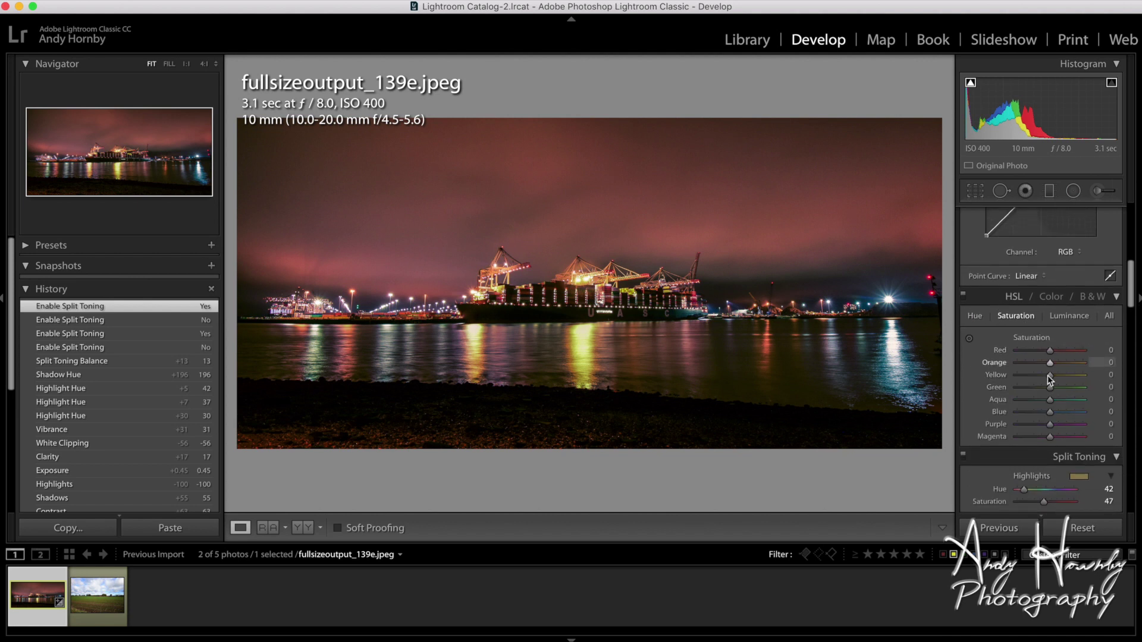
{"action": "left_click_drag", "start_coordinate": [1050, 374], "coordinate": [1062, 376]}
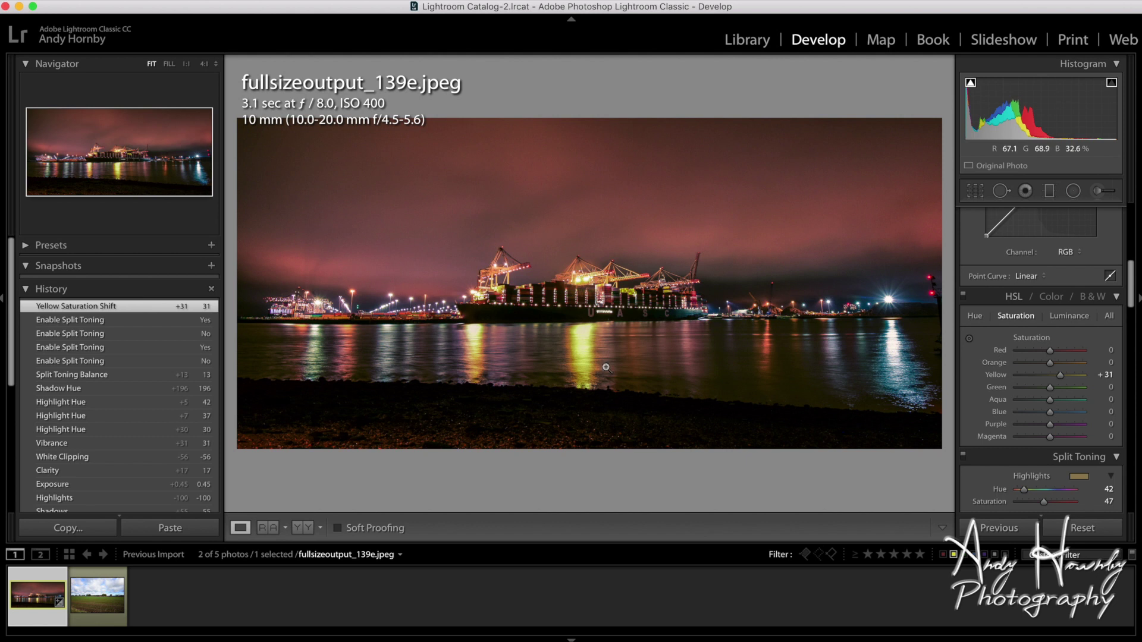
Step: Set luminance noise reduction to 35 and show a patch of the red sky in the detail preview
{"action": "scroll", "coordinate": [986, 357], "scroll_direction": "down", "scroll_amount": 1}
{"action": "scroll", "coordinate": [985, 352], "scroll_direction": "down", "scroll_amount": 10}
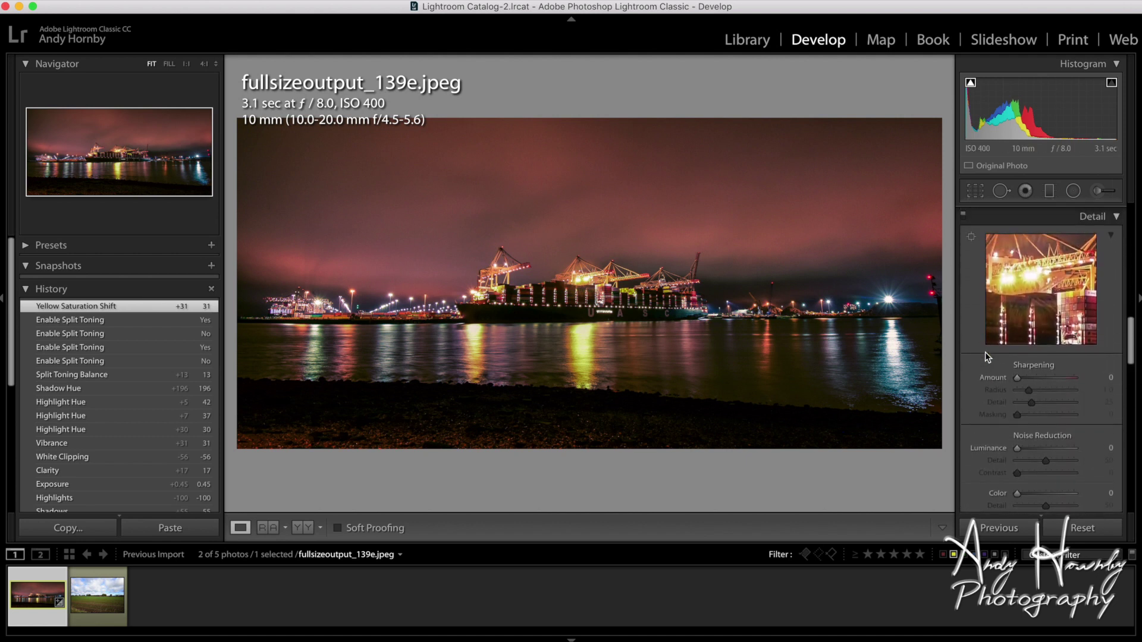
{"action": "left_click_drag", "start_coordinate": [1018, 450], "coordinate": [1040, 448]}
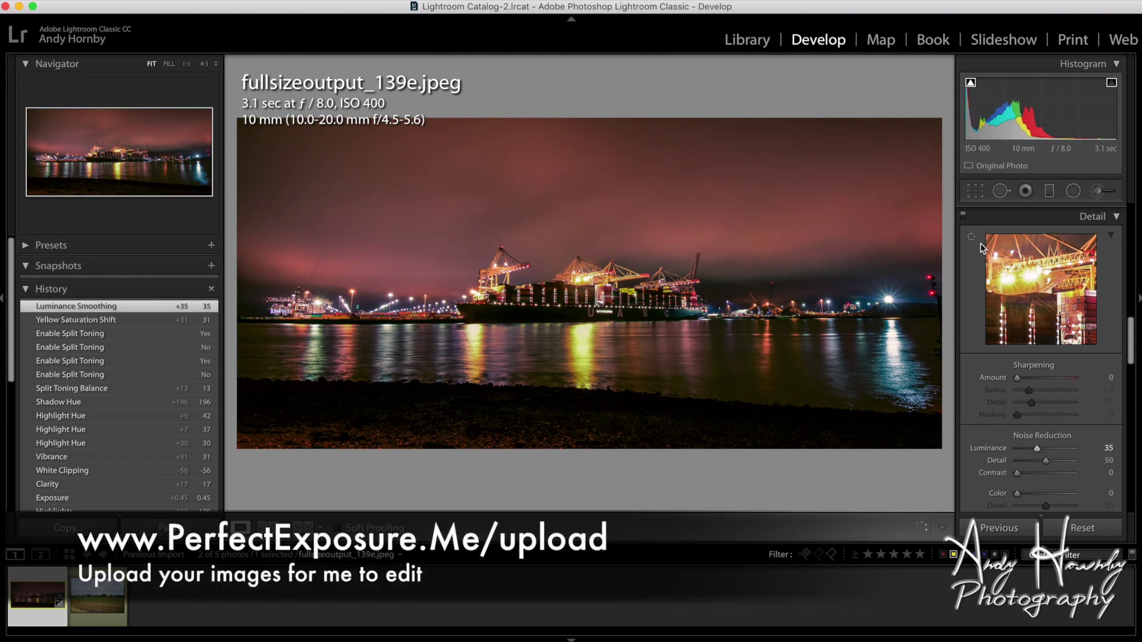
{"action": "left_click", "coordinate": [613, 210]}
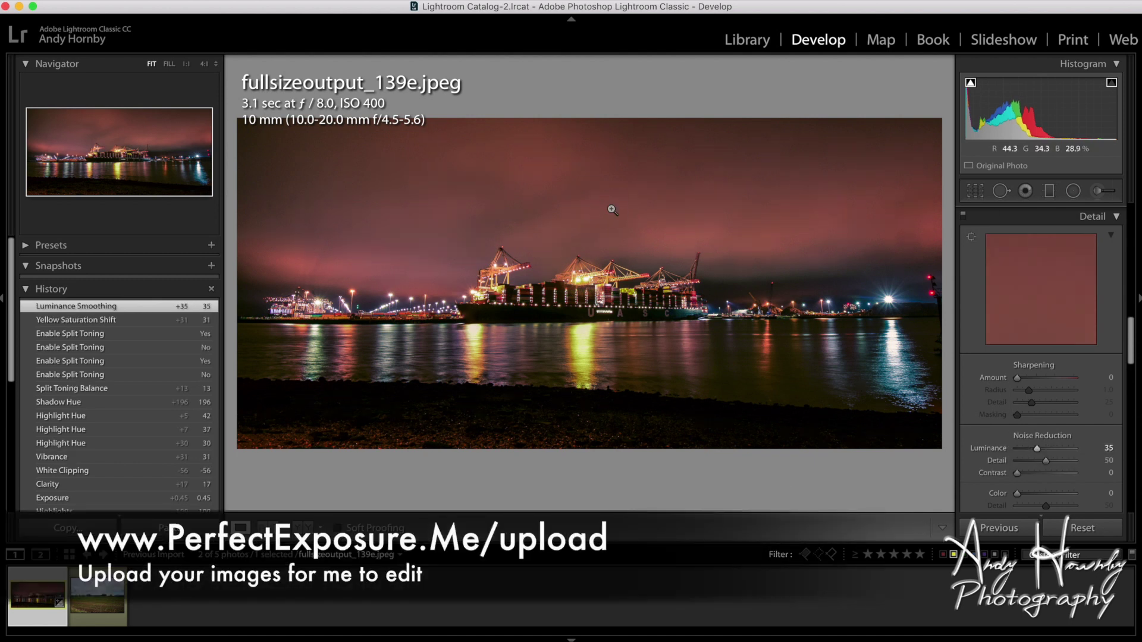
Step: Sharpen the photo with amount 24 and masking 51, checking the cranes and quayside lights at 1:1
{"action": "left_click", "coordinate": [186, 64]}
{"action": "left_click_drag", "start_coordinate": [671, 238], "coordinate": [716, 101]}
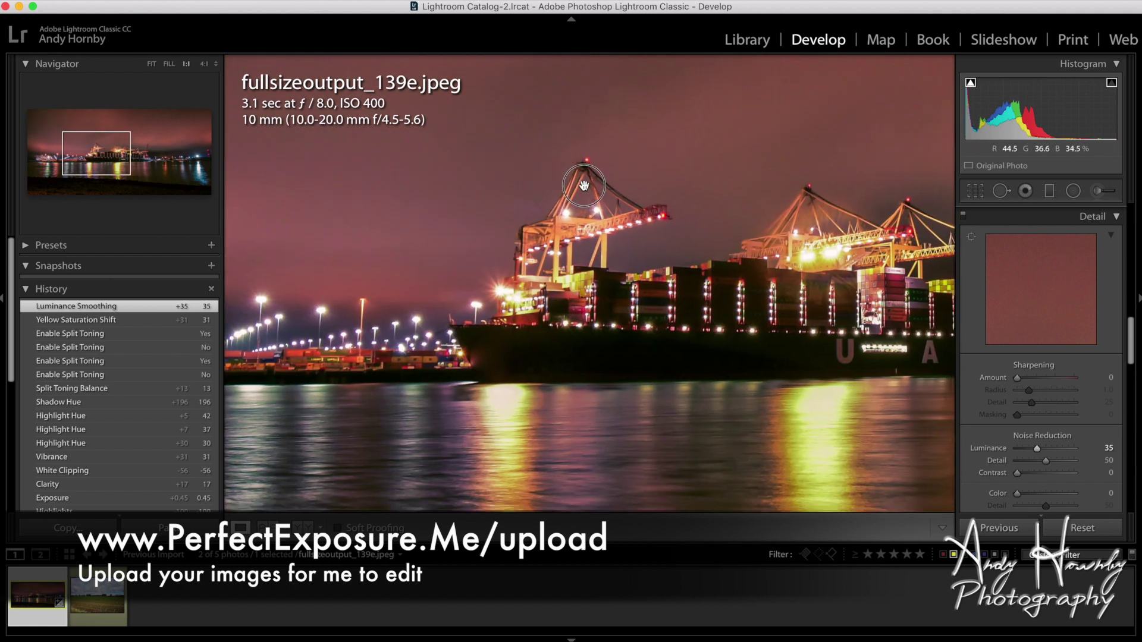
{"action": "left_click_drag", "start_coordinate": [583, 185], "coordinate": [575, 176]}
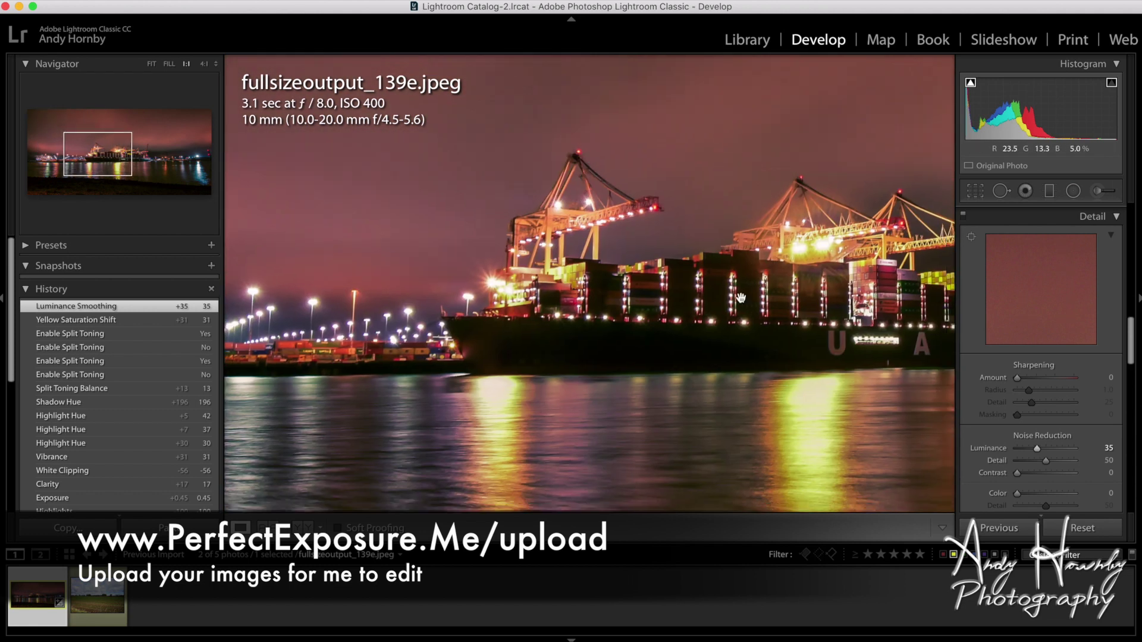
{"action": "left_click_drag", "start_coordinate": [1017, 378], "coordinate": [1045, 421]}
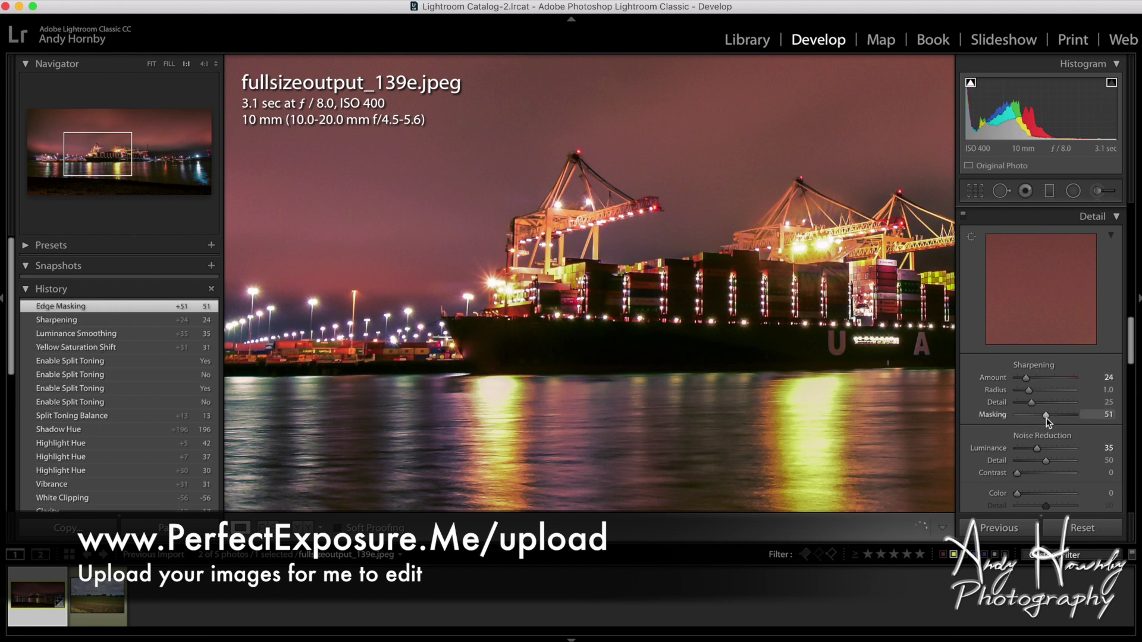
{"action": "left_click_drag", "start_coordinate": [667, 286], "coordinate": [836, 279]}
{"action": "left_click_drag", "start_coordinate": [667, 309], "coordinate": [800, 310]}
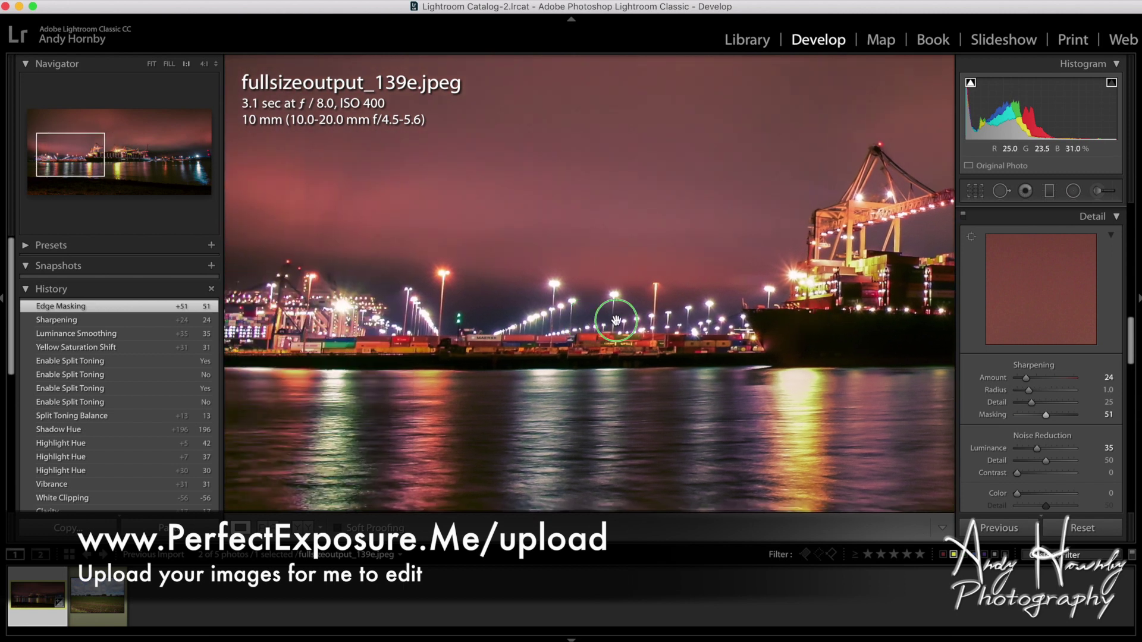
Step: Turn on chromatic aberration removal for the harbour photo and try the lens profile corrections
{"action": "right_click", "coordinate": [784, 314]}
{"action": "left_click", "coordinate": [837, 289]}
{"action": "left_click_drag", "start_coordinate": [837, 289], "coordinate": [521, 279]}
{"action": "left_click", "coordinate": [522, 279]}
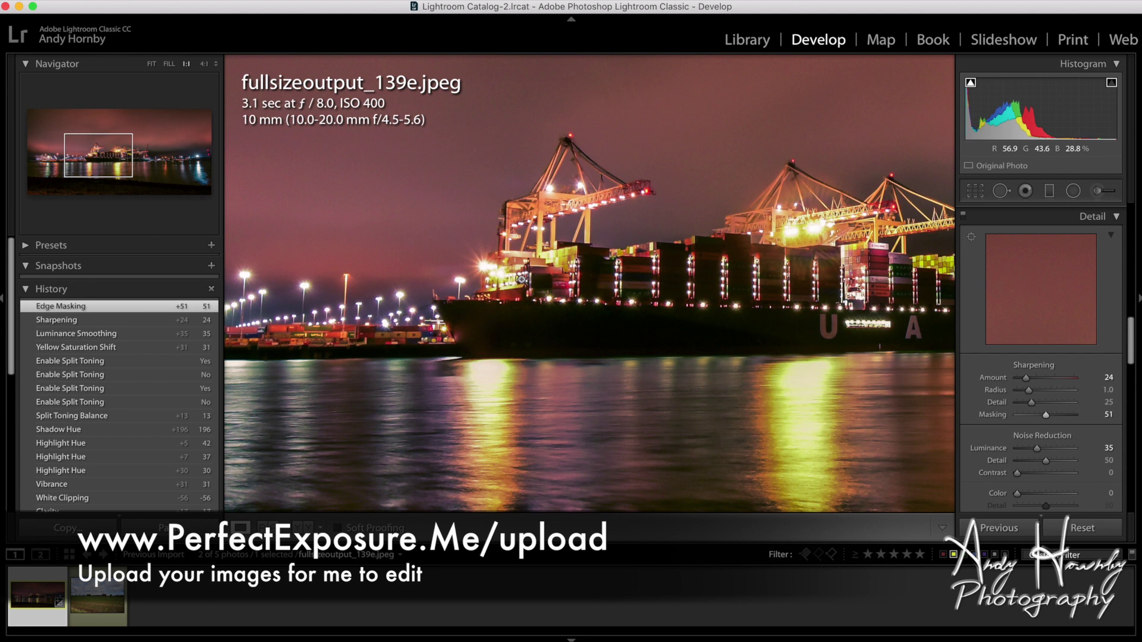
{"action": "left_click", "coordinate": [521, 279]}
{"action": "scroll", "coordinate": [1003, 416], "scroll_direction": "down", "scroll_amount": 4}
{"action": "scroll", "coordinate": [1003, 417], "scroll_direction": "down", "scroll_amount": 5}
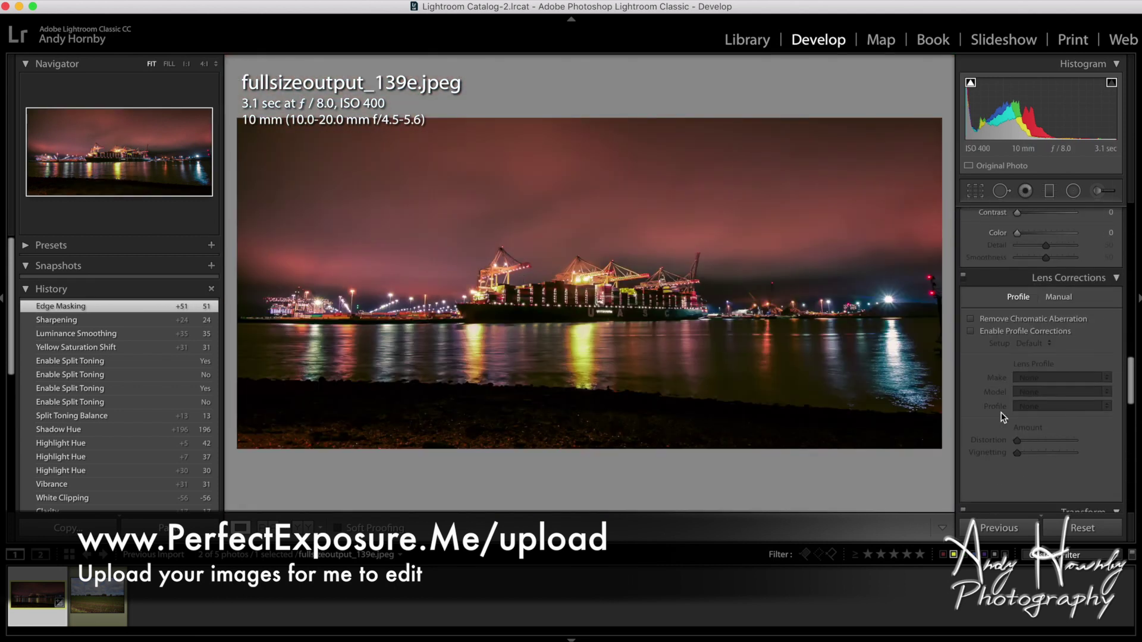
{"action": "left_click", "coordinate": [972, 332]}
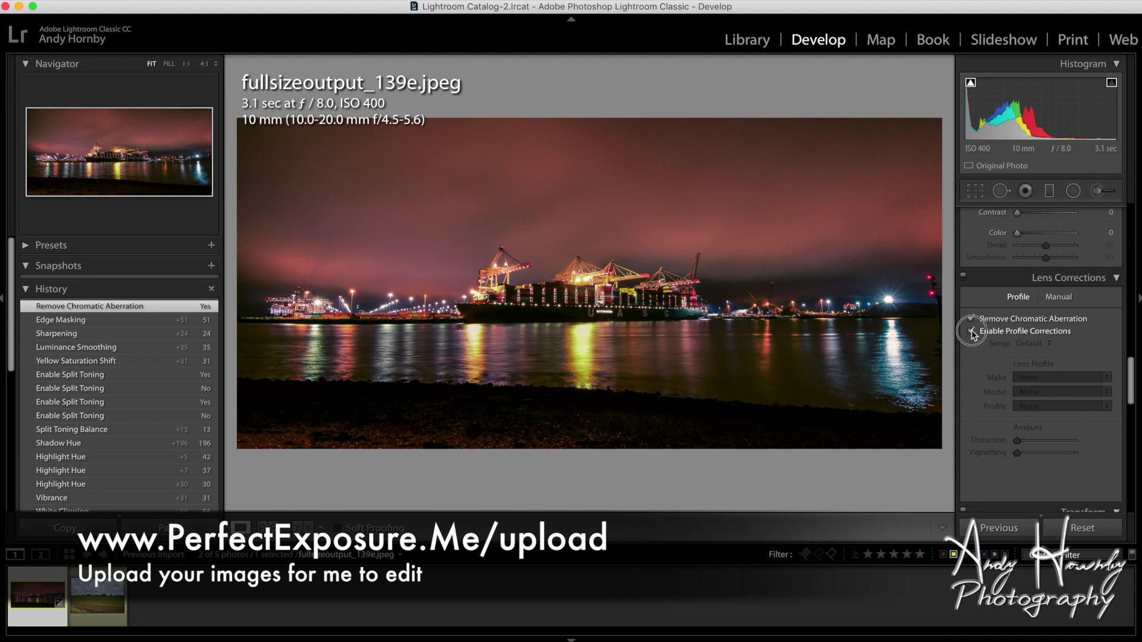
{"action": "left_click", "coordinate": [972, 331]}
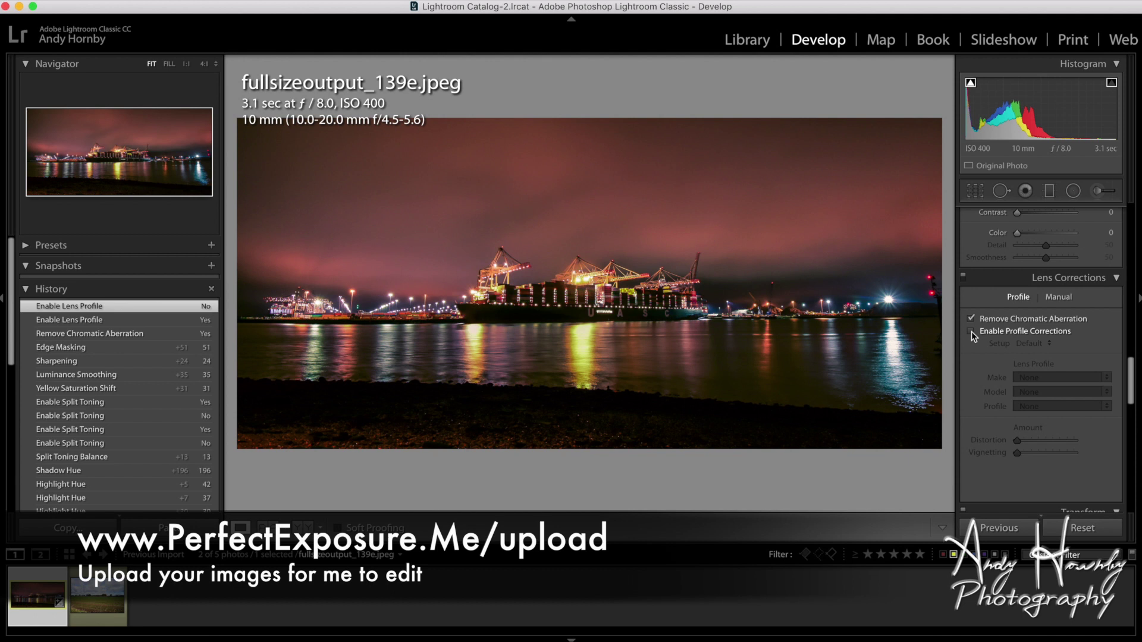
Step: Add a graduated filter down over the sky to the ship, with exposure −0.40 and contrast 44
{"action": "scroll", "coordinate": [971, 330], "scroll_direction": "down", "scroll_amount": 10}
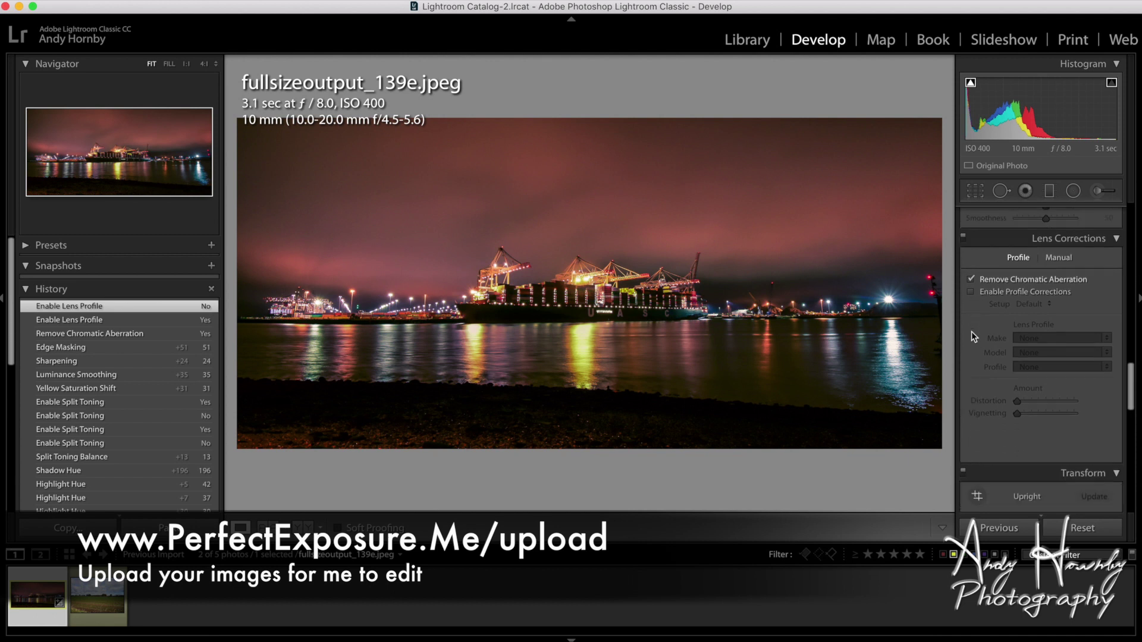
{"action": "scroll", "coordinate": [972, 331], "scroll_direction": "down", "scroll_amount": 3}
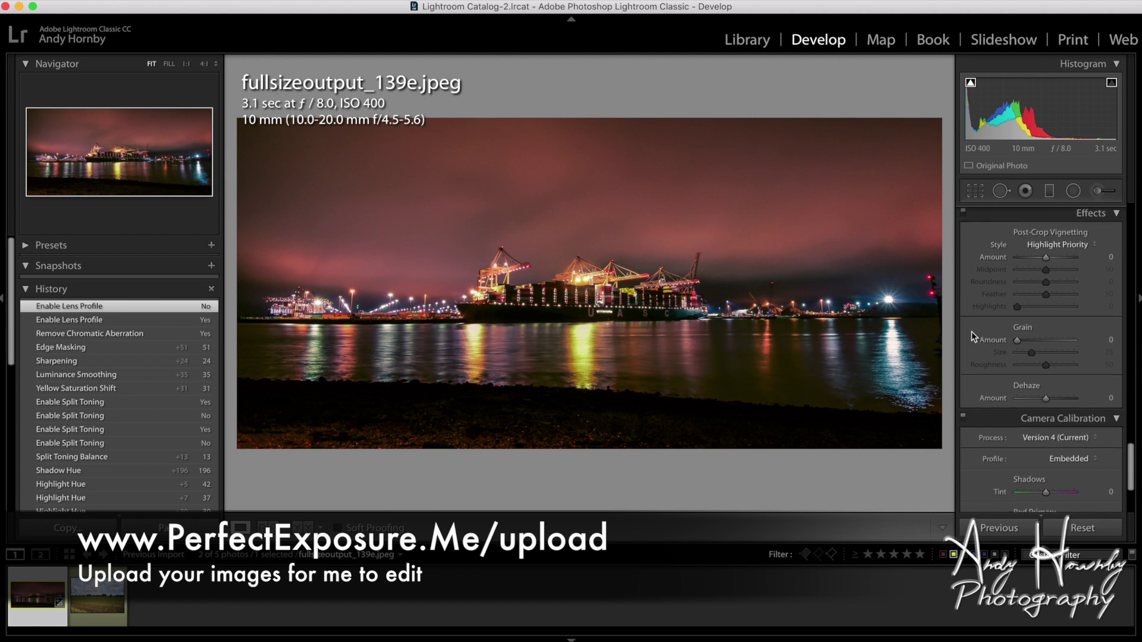
{"action": "scroll", "coordinate": [1016, 269], "scroll_direction": "down", "scroll_amount": 5}
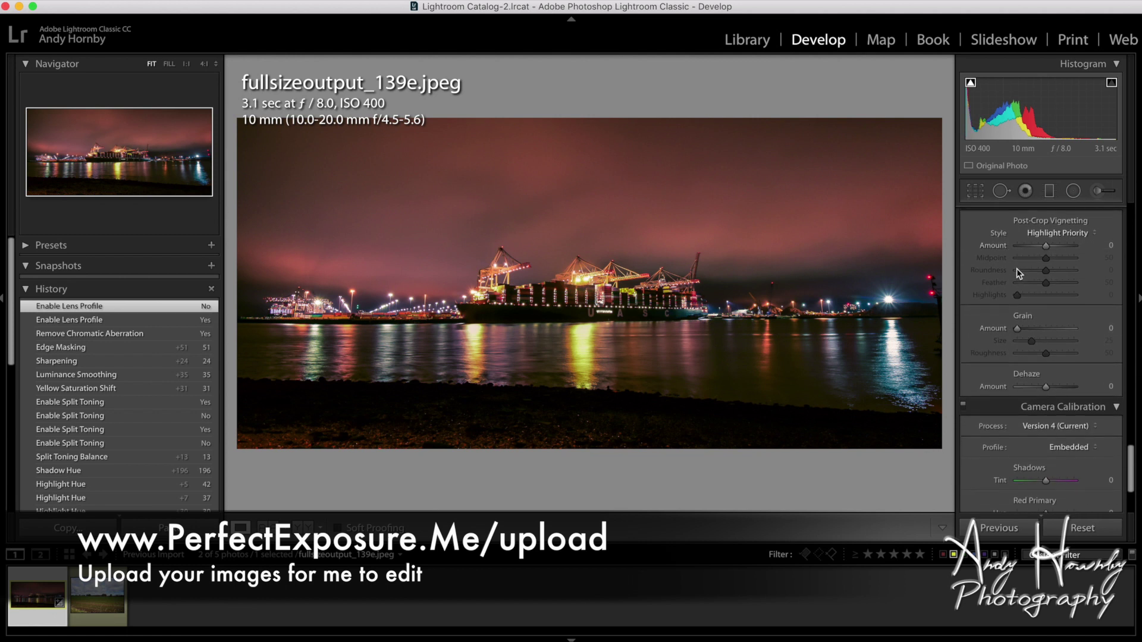
{"action": "scroll", "coordinate": [1016, 269], "scroll_direction": "up", "scroll_amount": 20}
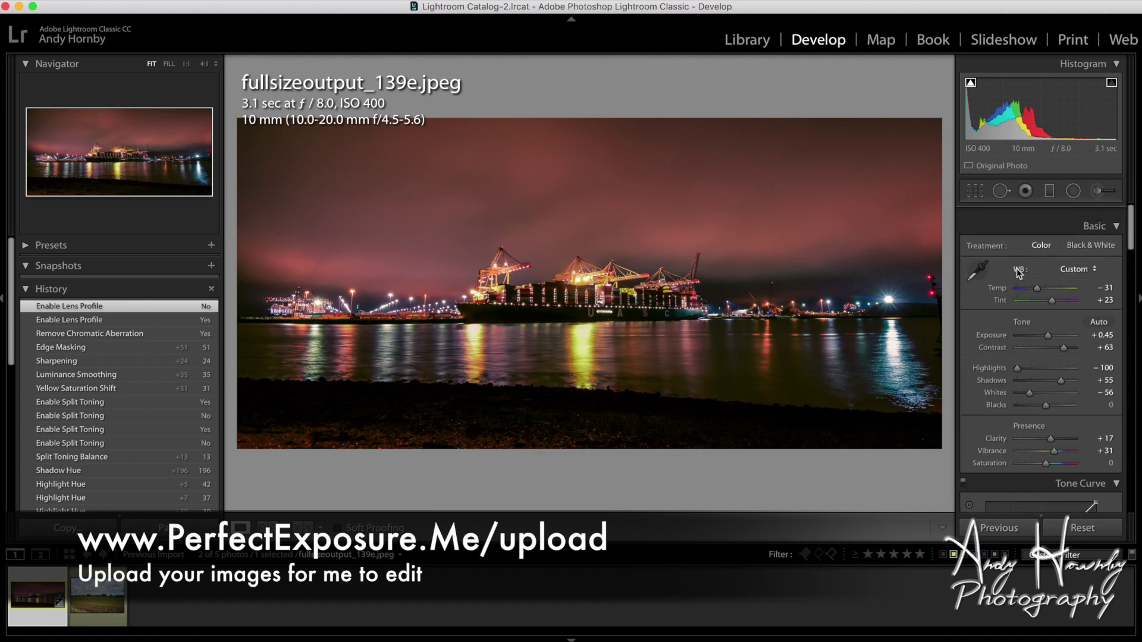
{"action": "left_click", "coordinate": [1050, 191]}
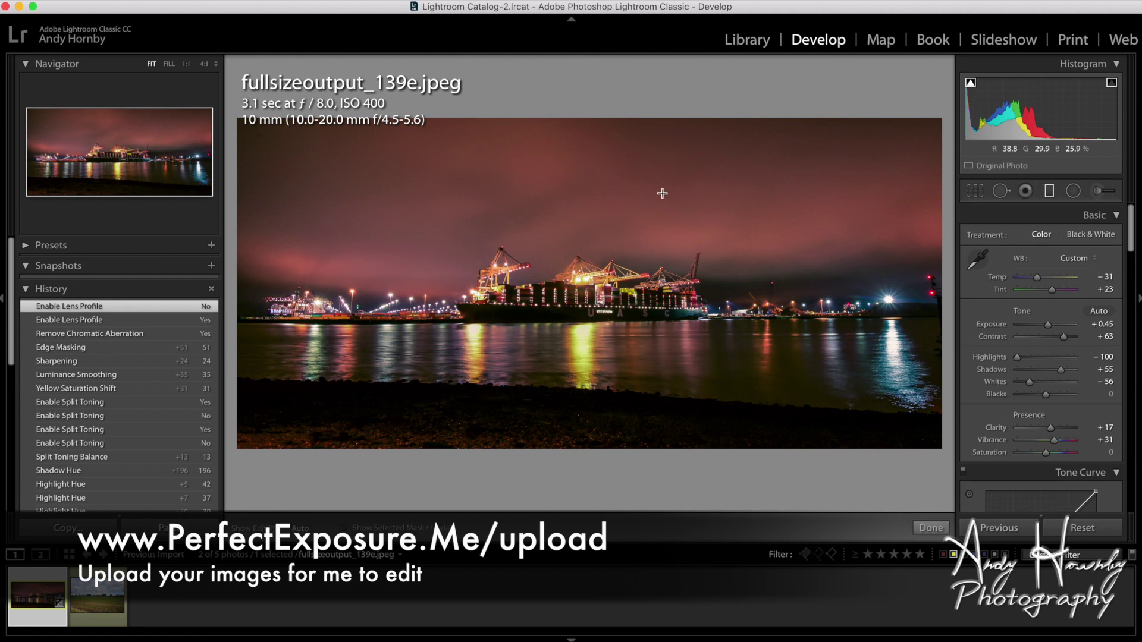
{"action": "left_click_drag", "start_coordinate": [573, 208], "coordinate": [573, 280]}
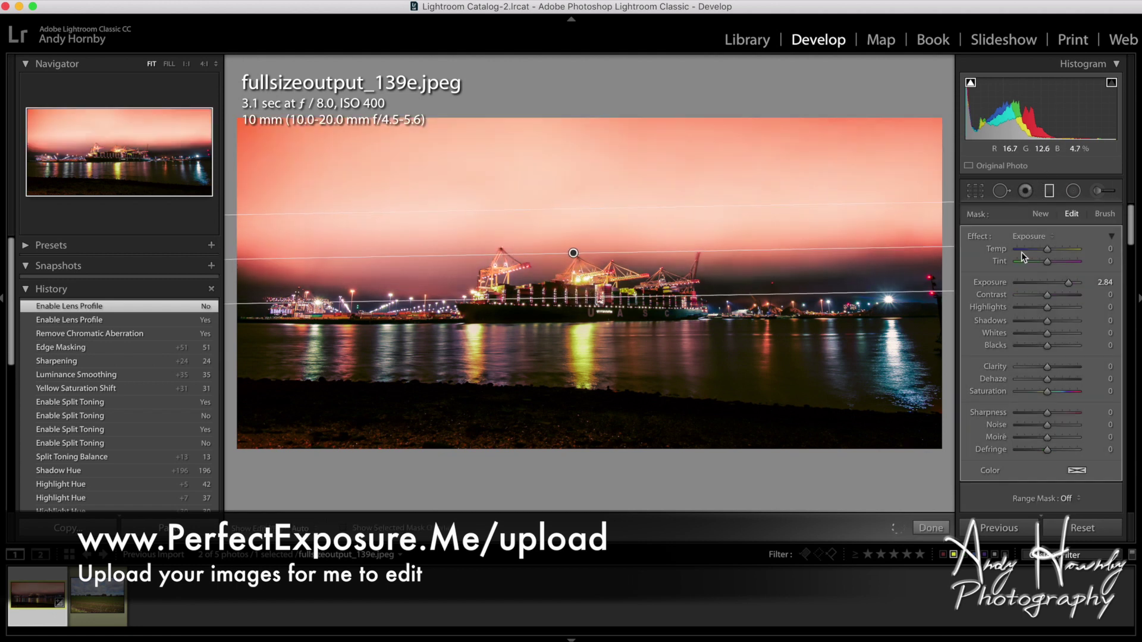
{"action": "left_click_drag", "start_coordinate": [1070, 282], "coordinate": [1047, 286]}
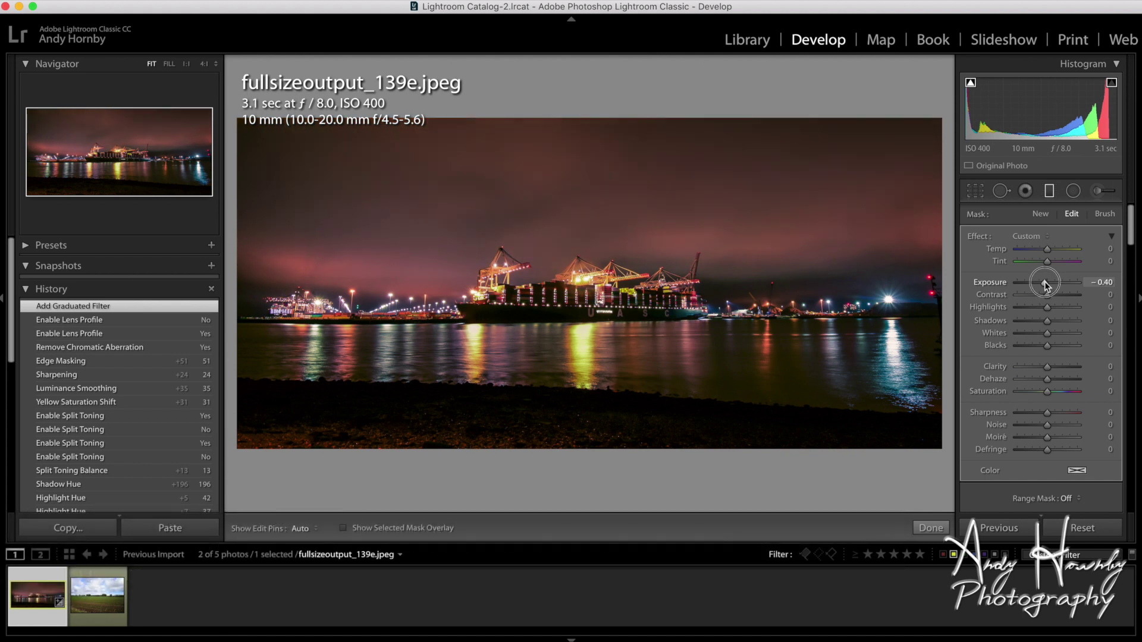
{"action": "left_click_drag", "start_coordinate": [1048, 295], "coordinate": [1061, 294]}
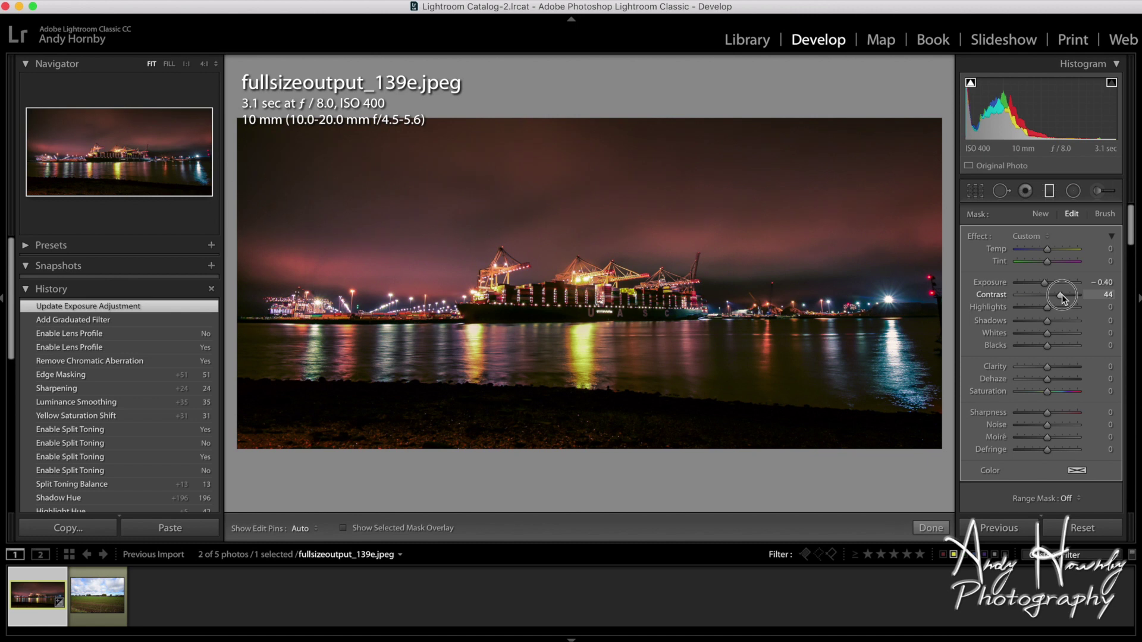
{"action": "left_click_drag", "start_coordinate": [1062, 294], "coordinate": [1062, 294]}
{"action": "left_click", "coordinate": [1050, 191]}
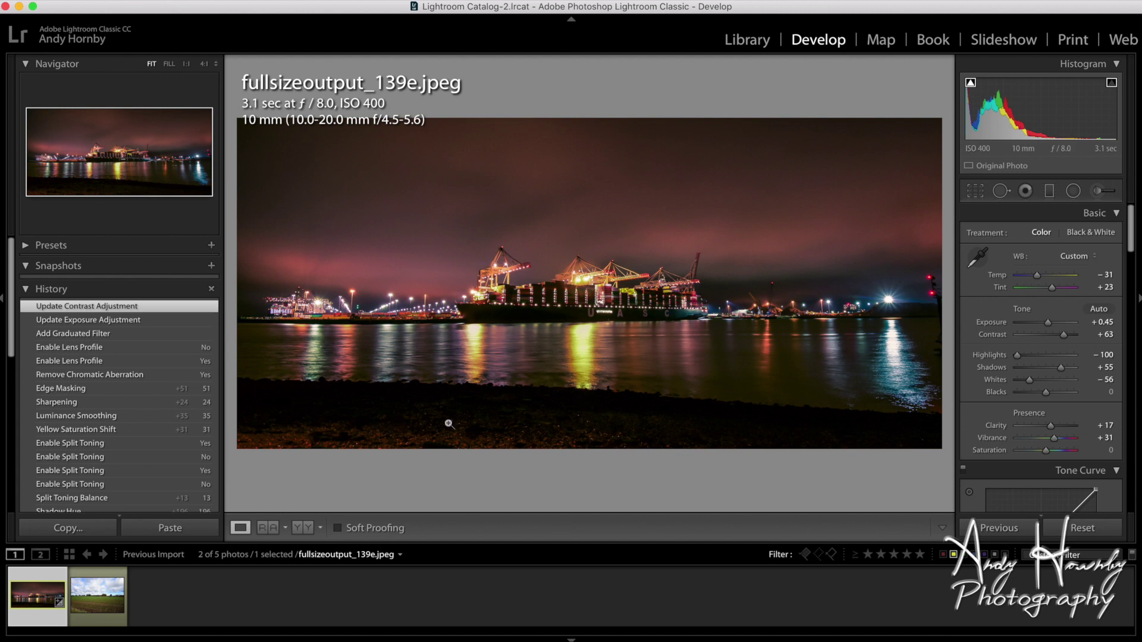
Step: Add a second graduated filter up over the foreground shore at a slight tilt, with exposure −2.49
{"action": "key", "text": "m"}
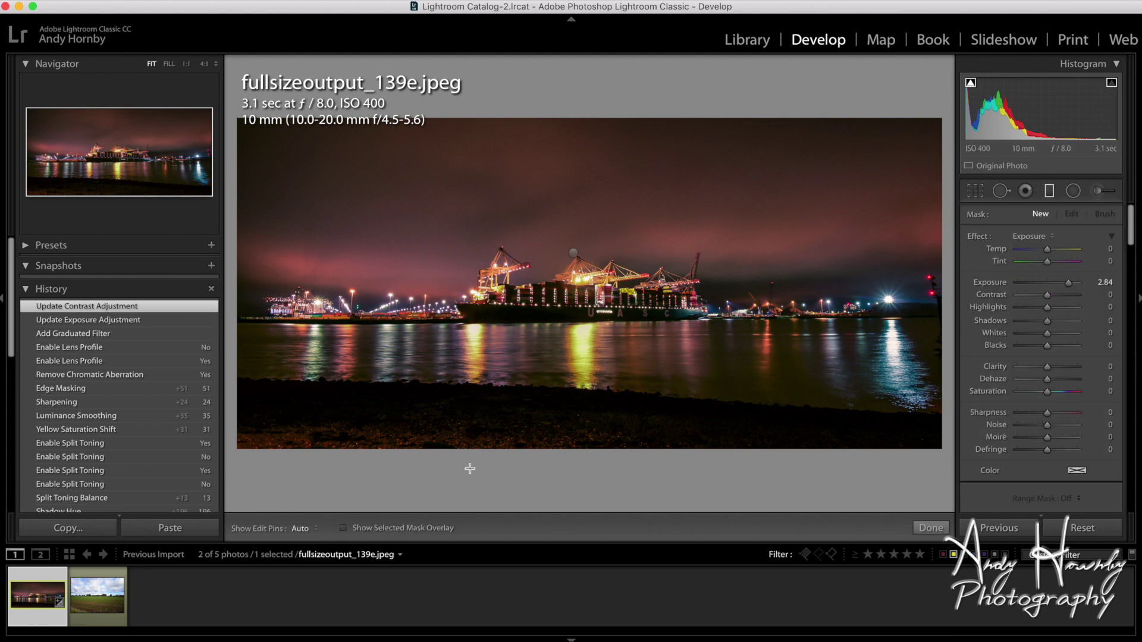
{"action": "left_click_drag", "start_coordinate": [429, 460], "coordinate": [440, 387]}
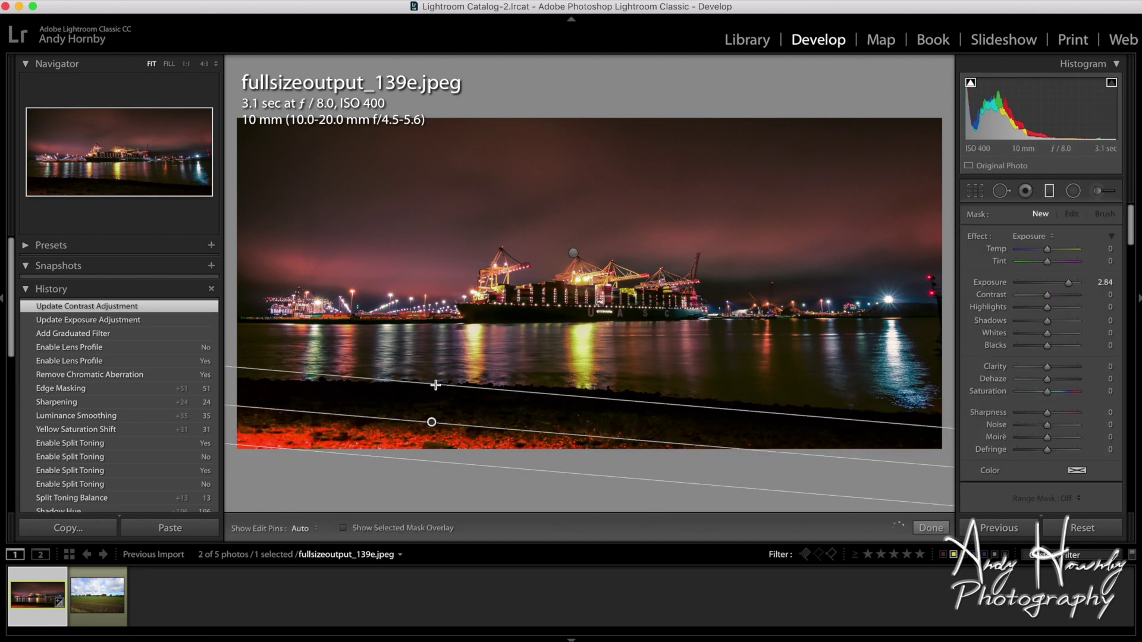
{"action": "left_click_drag", "start_coordinate": [1069, 283], "coordinate": [1027, 286]}
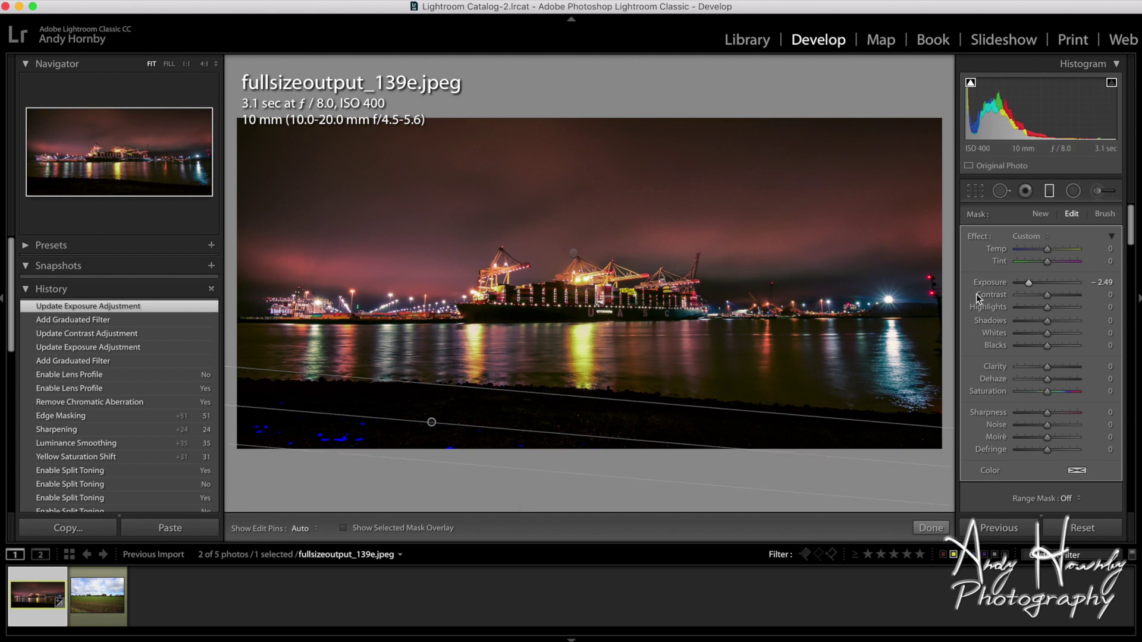
Step: Add a radial filter around the container ship with exposure 0.75, temperature 18, tint 18 and contrast 27
{"action": "left_click", "coordinate": [1073, 191]}
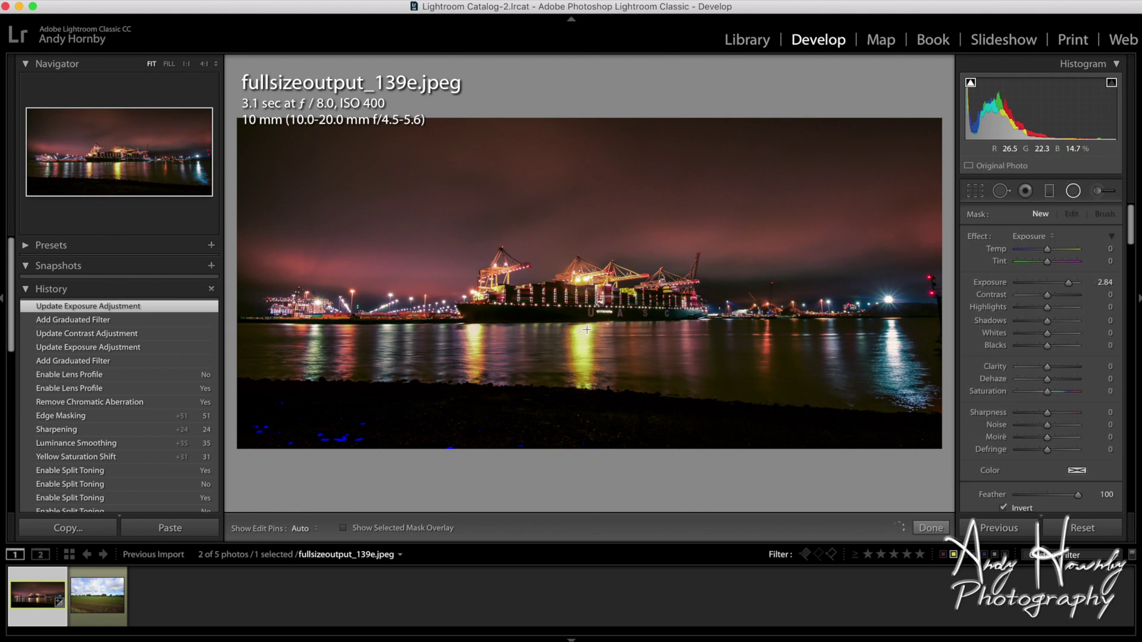
{"action": "left_click_drag", "start_coordinate": [603, 302], "coordinate": [735, 327]}
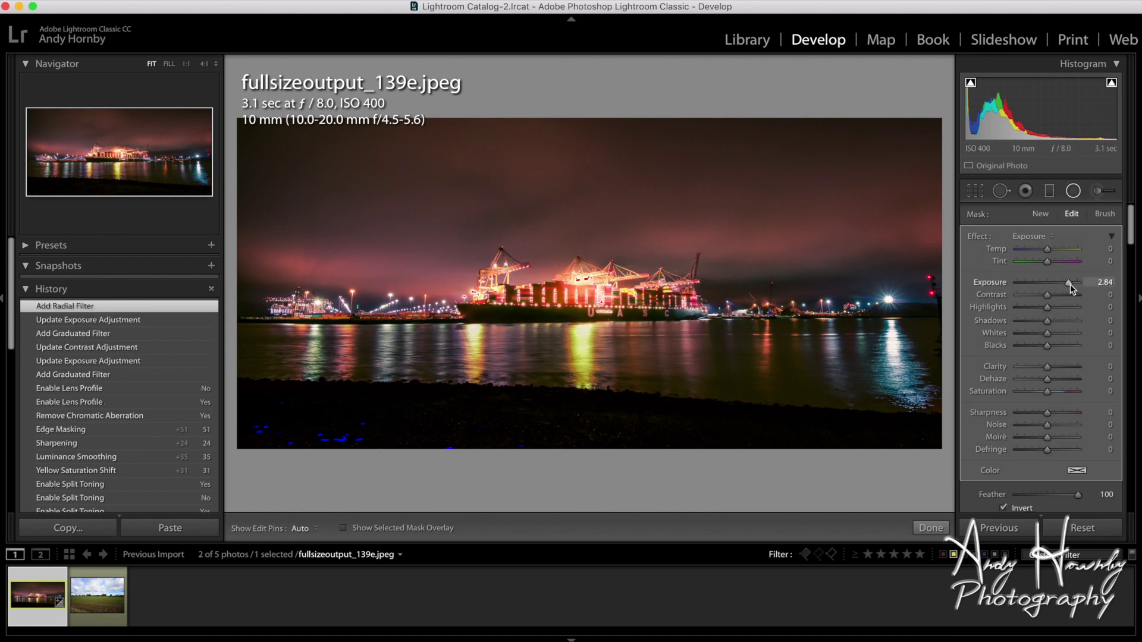
{"action": "left_click_drag", "start_coordinate": [1070, 285], "coordinate": [1056, 288]}
{"action": "left_click_drag", "start_coordinate": [1048, 249], "coordinate": [1059, 295]}
Step: Compare the photo with the radial filter off and on
{"action": "scroll", "coordinate": [969, 426], "scroll_direction": "down", "scroll_amount": 5}
{"action": "left_click", "coordinate": [970, 451]}
{"action": "left_click", "coordinate": [970, 451]}
{"action": "left_click", "coordinate": [969, 451]}
{"action": "left_click", "coordinate": [970, 451]}
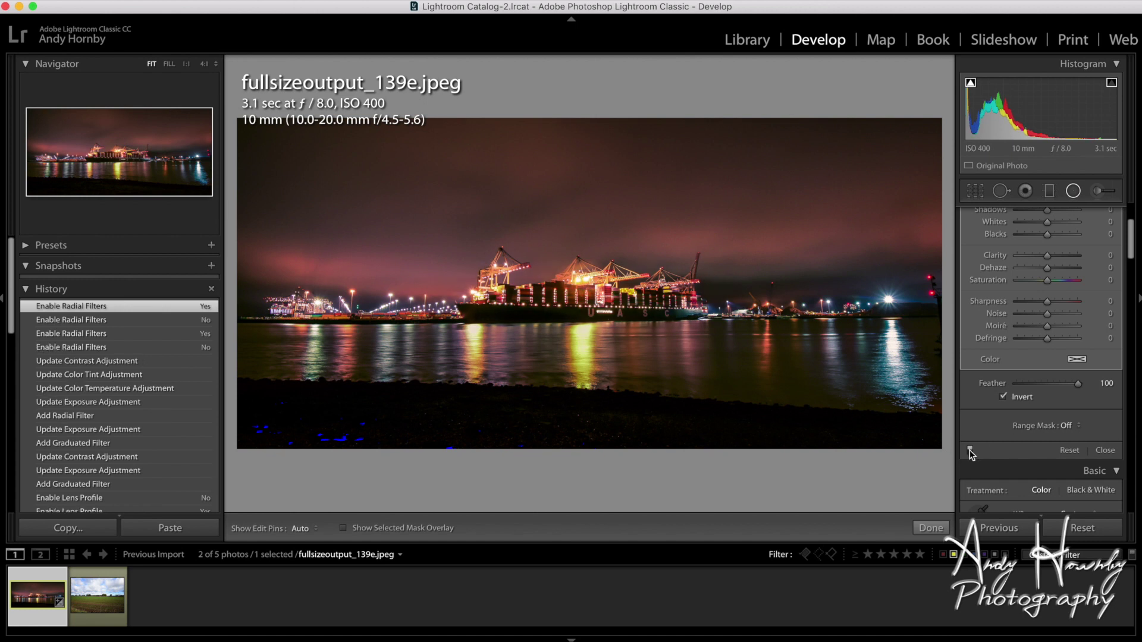
Step: Crop the photo slightly tighter on its edges, then unlock the aspect ratio and trim more off the shore
{"action": "scroll", "coordinate": [990, 418], "scroll_direction": "down", "scroll_amount": 15}
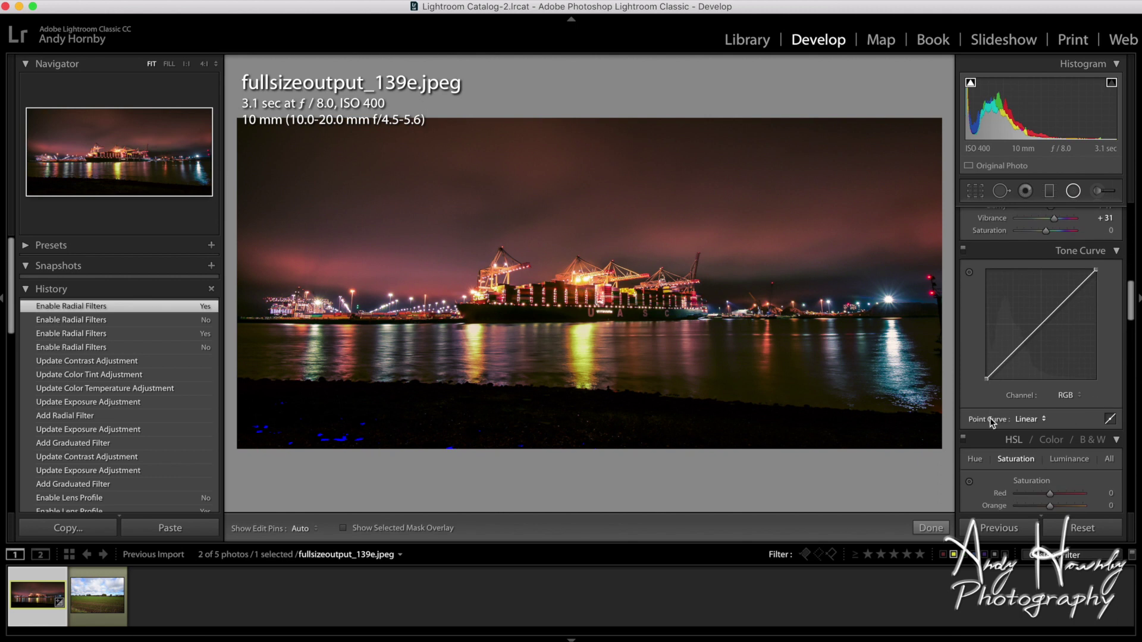
{"action": "scroll", "coordinate": [990, 417], "scroll_direction": "up", "scroll_amount": 15}
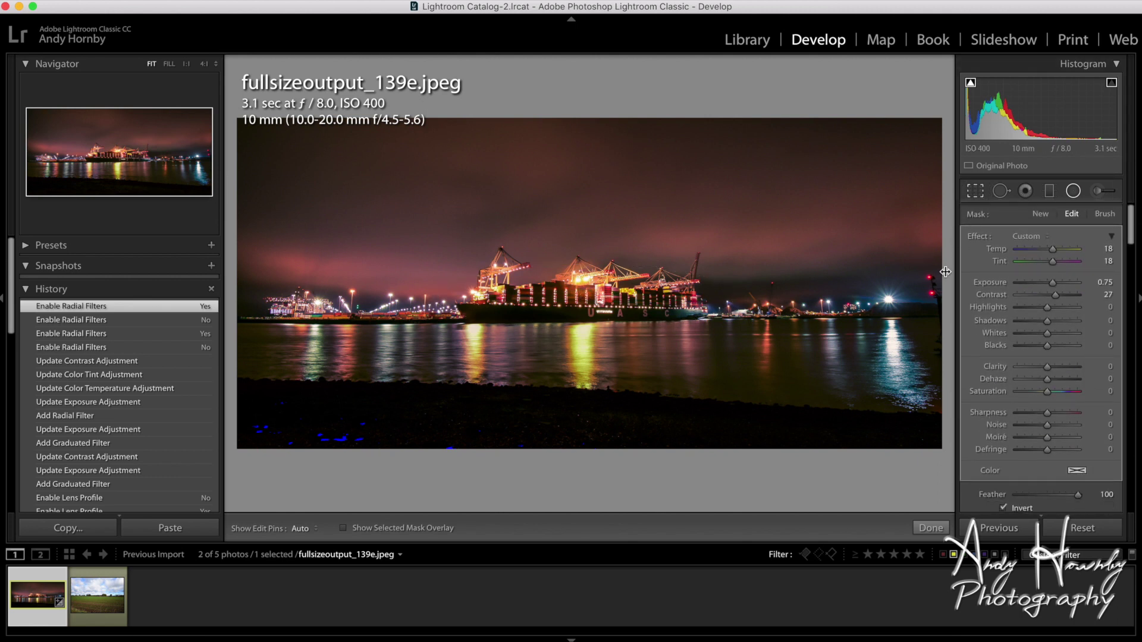
{"action": "key", "text": "r"}
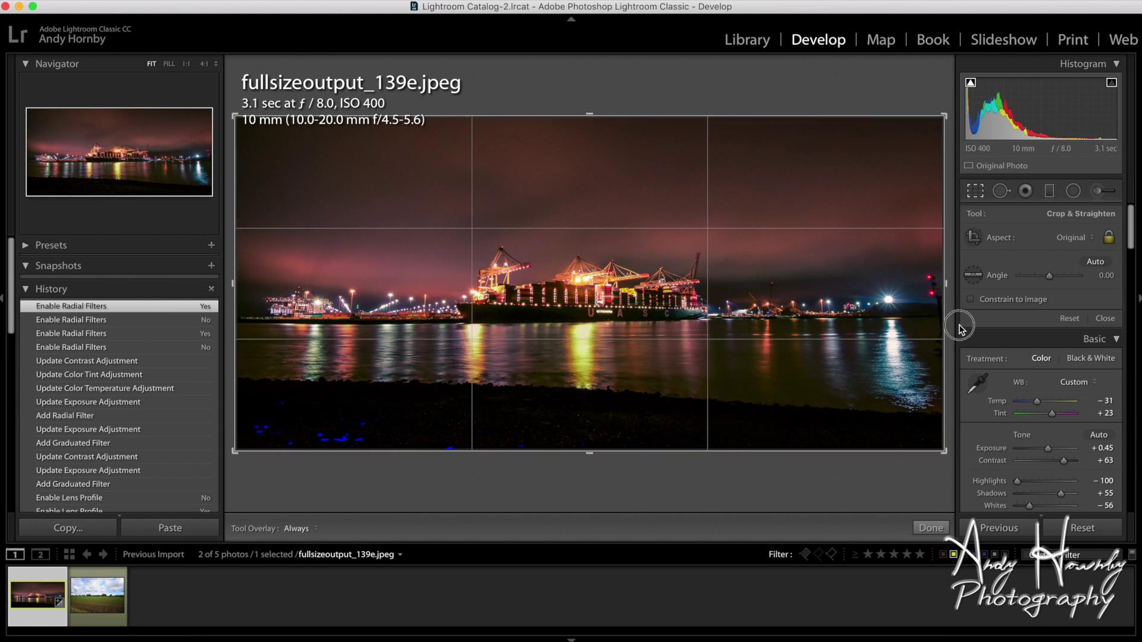
{"action": "left_click_drag", "start_coordinate": [945, 285], "coordinate": [932, 282]}
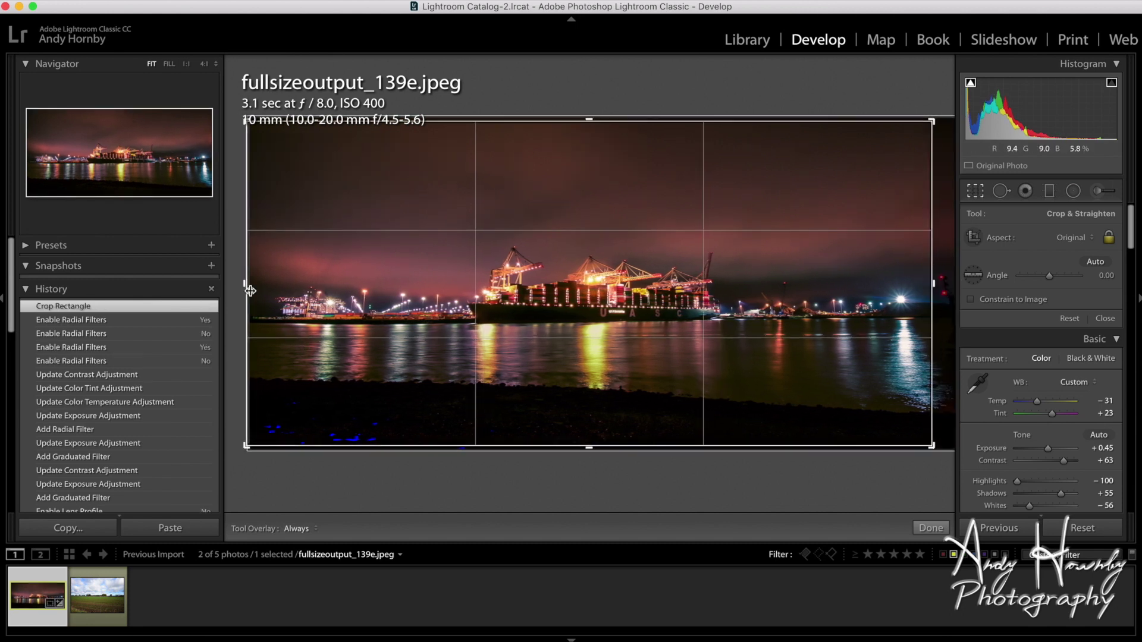
{"action": "left_click_drag", "start_coordinate": [246, 286], "coordinate": [250, 287]}
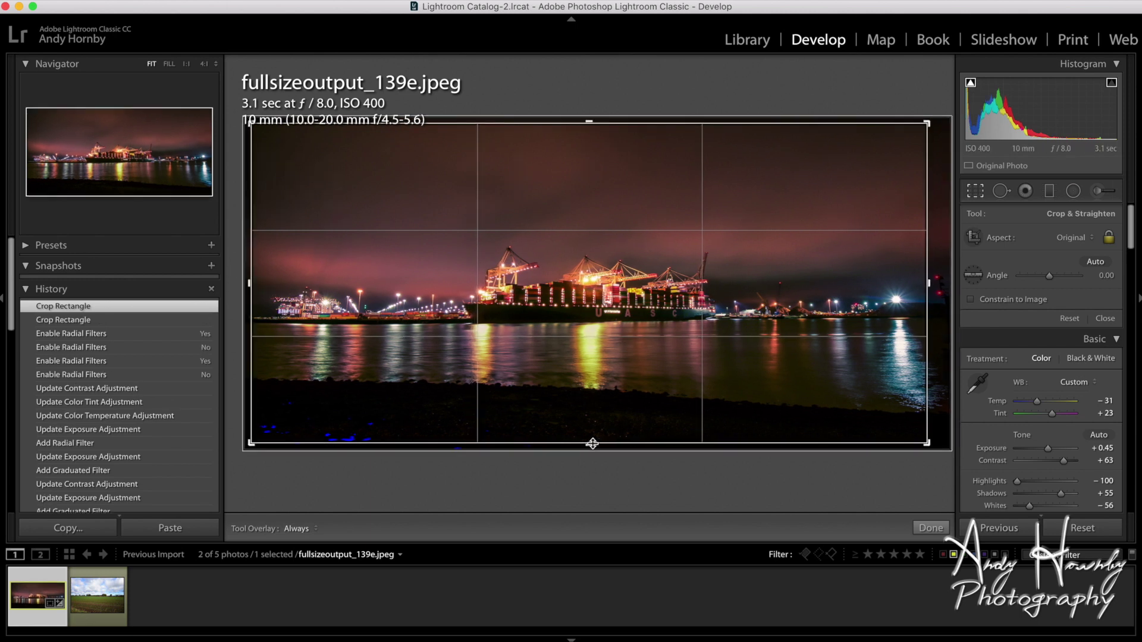
{"action": "left_click_drag", "start_coordinate": [590, 445], "coordinate": [589, 441]}
{"action": "left_click", "coordinate": [1107, 239]}
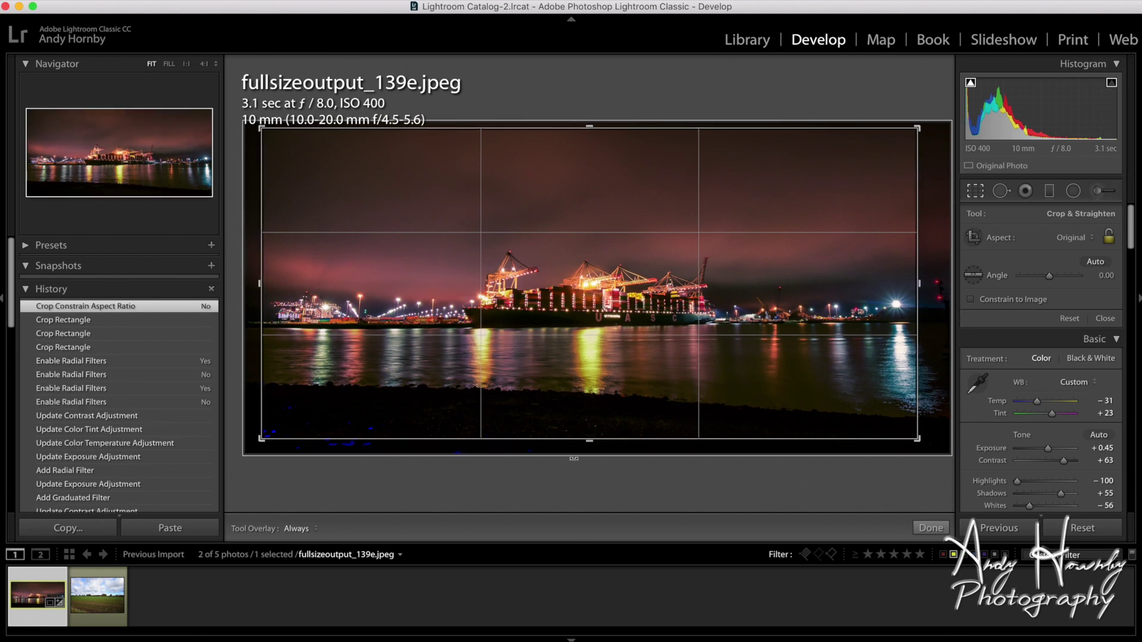
{"action": "left_click_drag", "start_coordinate": [591, 441], "coordinate": [591, 432]}
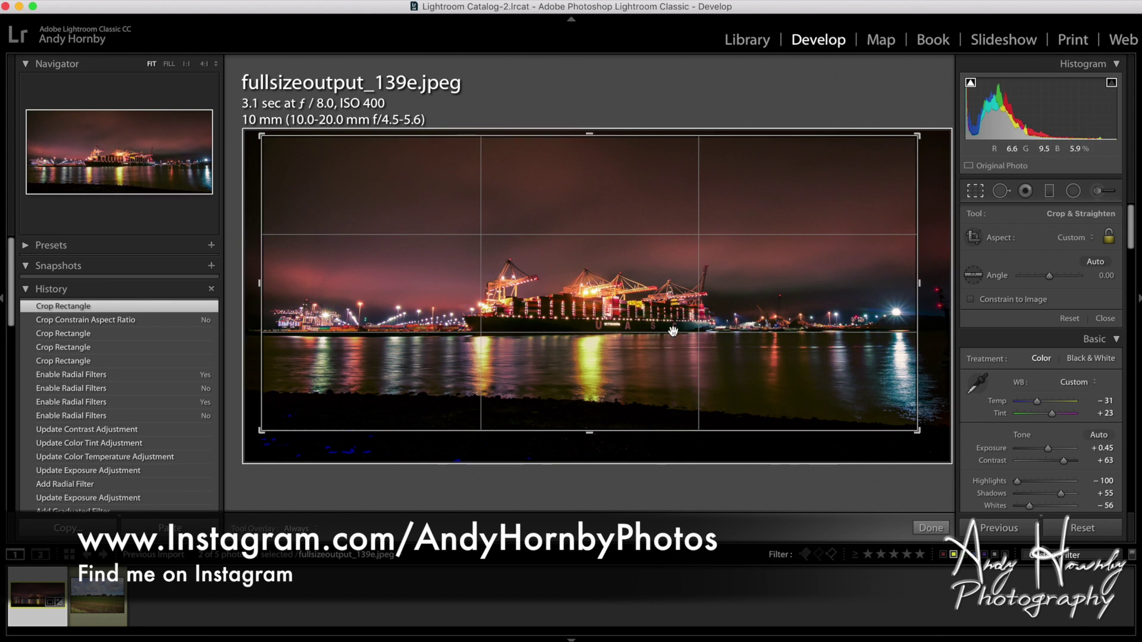
Step: Straighten the horizon by rotating the crop 0.22 degrees and apply the crop
{"action": "left_click_drag", "start_coordinate": [936, 300], "coordinate": [935, 304]}
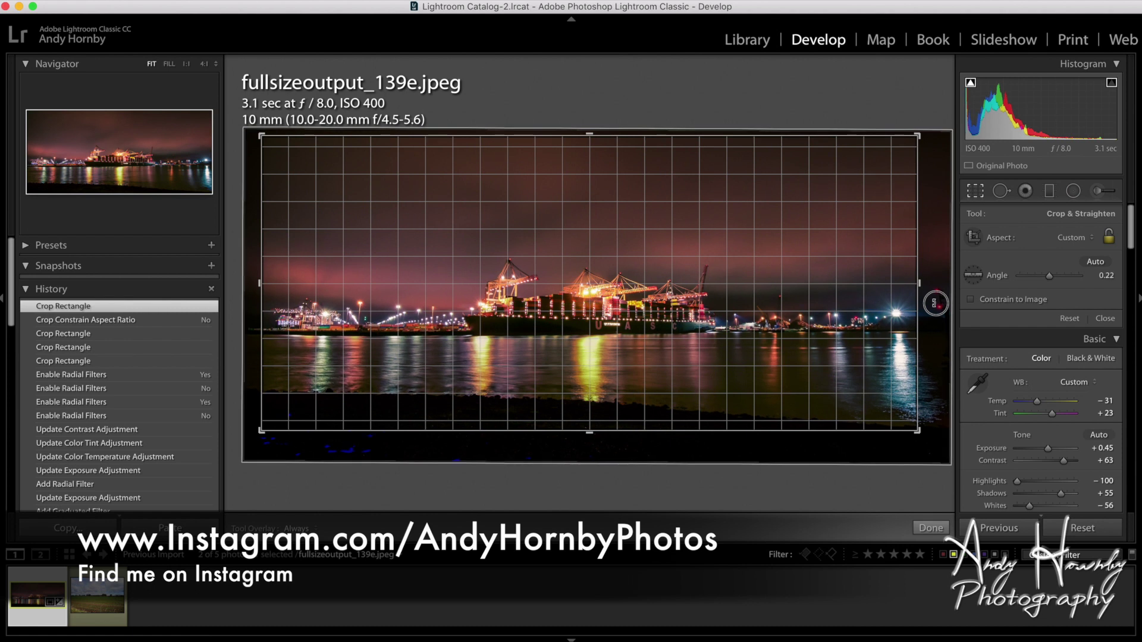
{"action": "left_click_drag", "start_coordinate": [935, 303], "coordinate": [936, 304]}
{"action": "key", "text": "Return"}
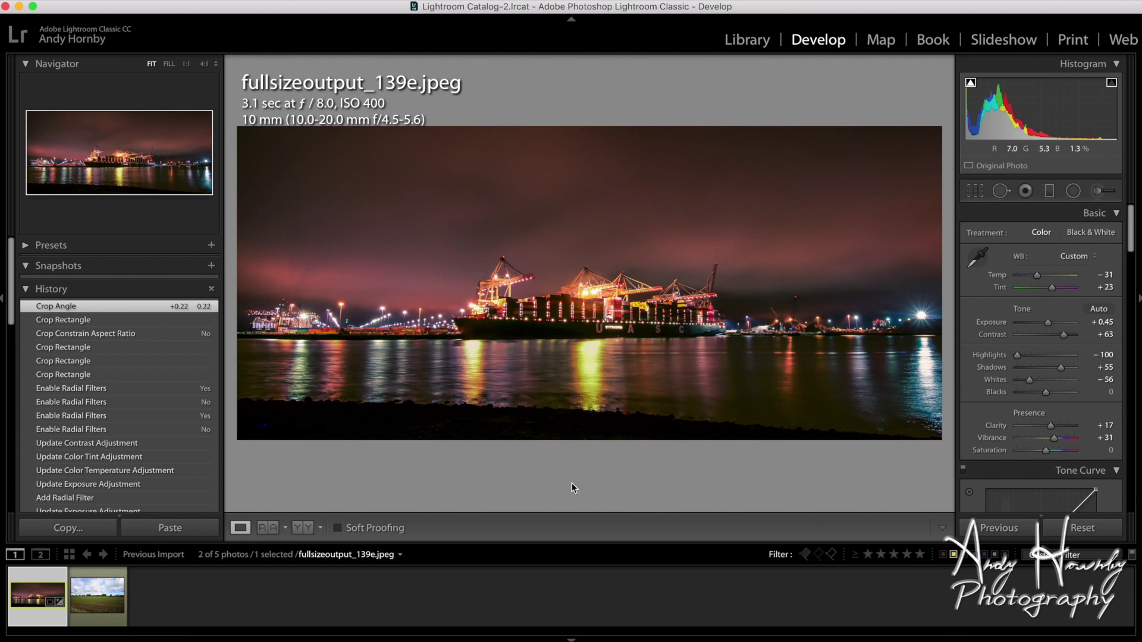
Step: Show the original version, turn off the clipping warnings and examine the ship and quayside lights at 1:1
{"action": "key", "text": "backslash"}
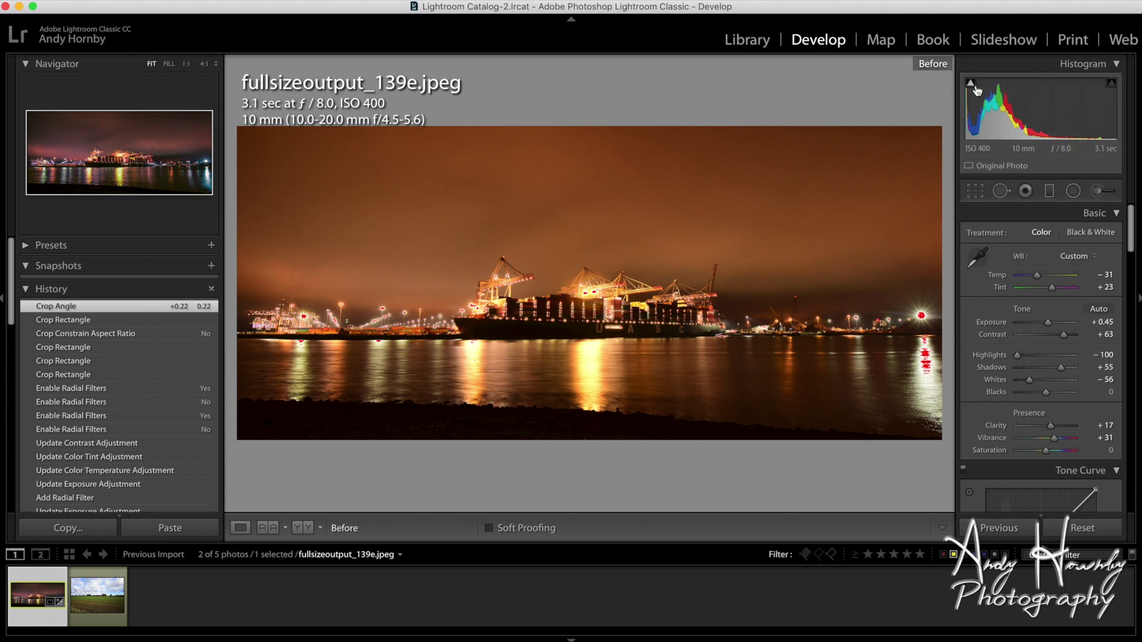
{"action": "left_click", "coordinate": [1114, 85]}
{"action": "left_click", "coordinate": [1113, 85]}
{"action": "left_click", "coordinate": [971, 86]}
{"action": "left_click", "coordinate": [382, 308]}
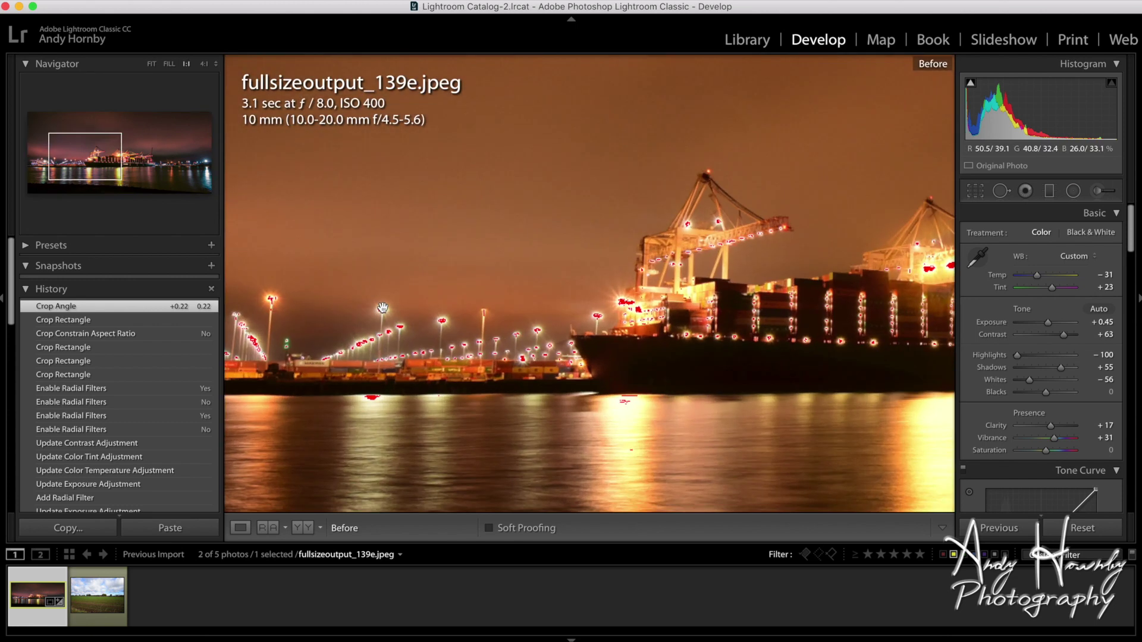
{"action": "left_click", "coordinate": [399, 364]}
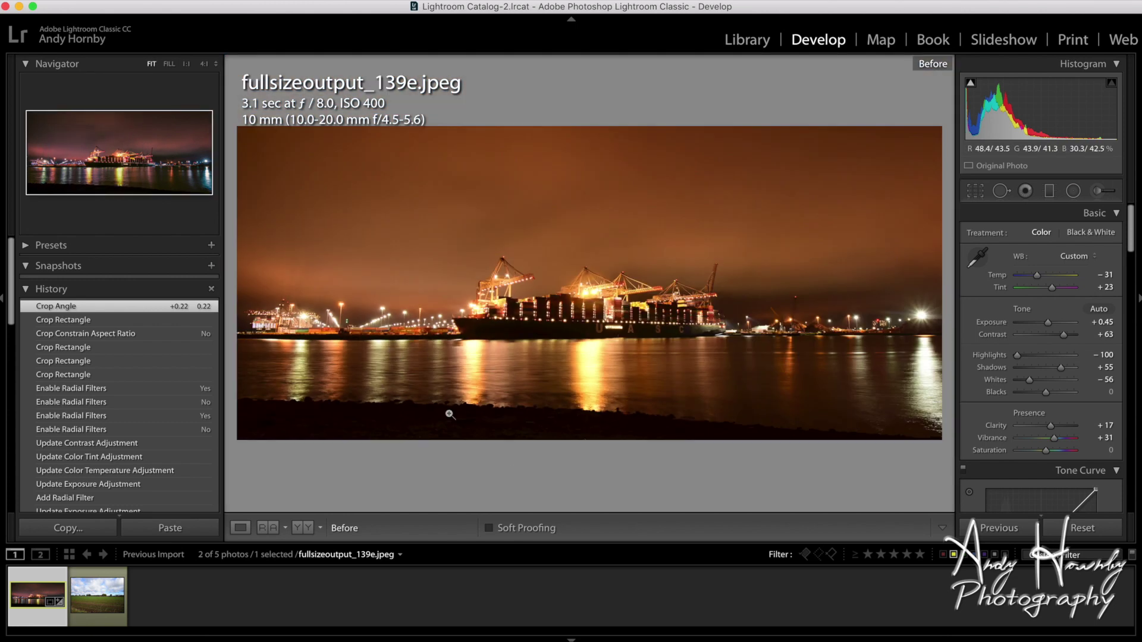
Step: Compare the before and after versions of the whole harbour photo several times, ending on the edited one
{"action": "key", "text": "backslash"}
{"action": "key", "text": "backslash"}
{"action": "key", "text": "backslash"}
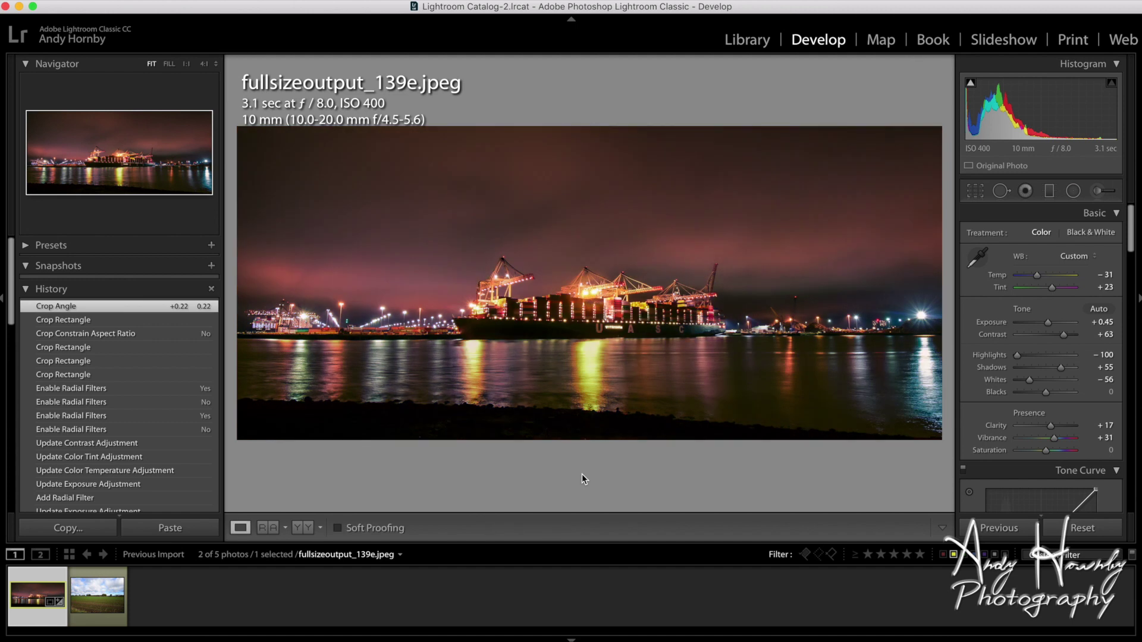
{"action": "key", "text": "backslash"}
{"action": "key", "text": "backslash"}
{"action": "key", "text": "backslash"}
{"action": "key", "text": "backslash"}
{"action": "key", "text": "backslash"}
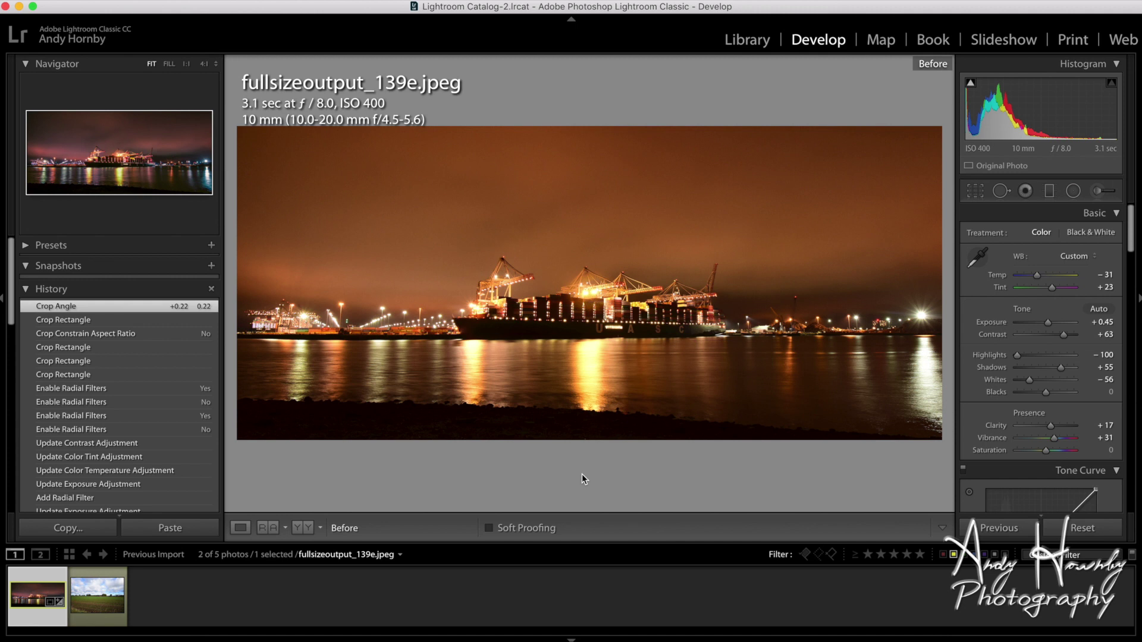
{"action": "key", "text": "backslash"}
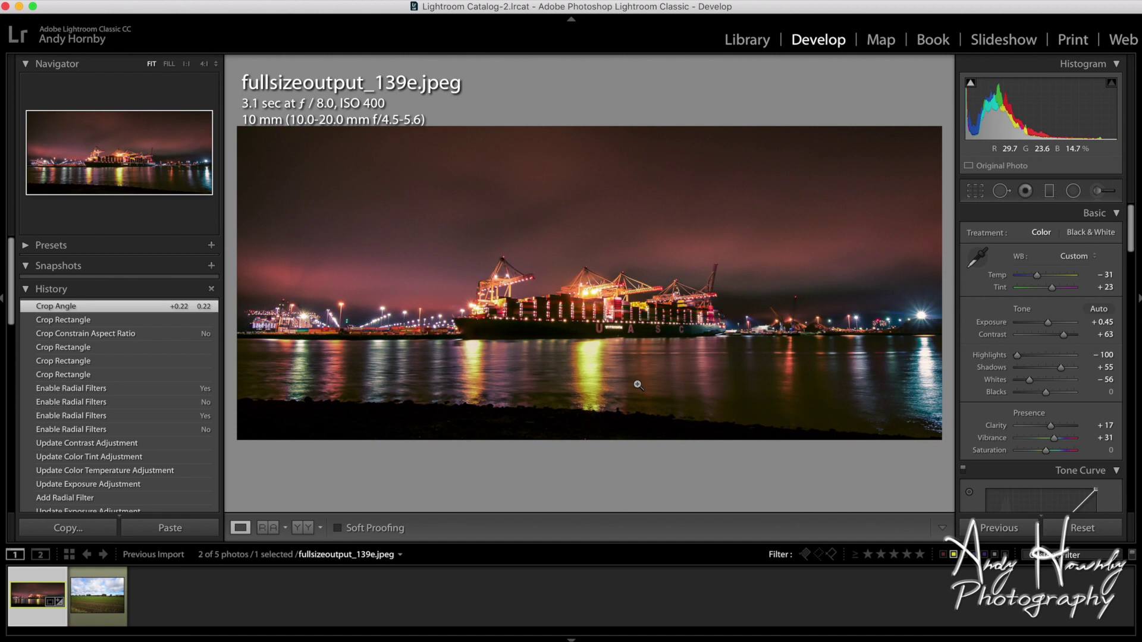
Step: Open the field landscape photo DSC_1312.JPG for developing
{"action": "left_click", "coordinate": [99, 593]}
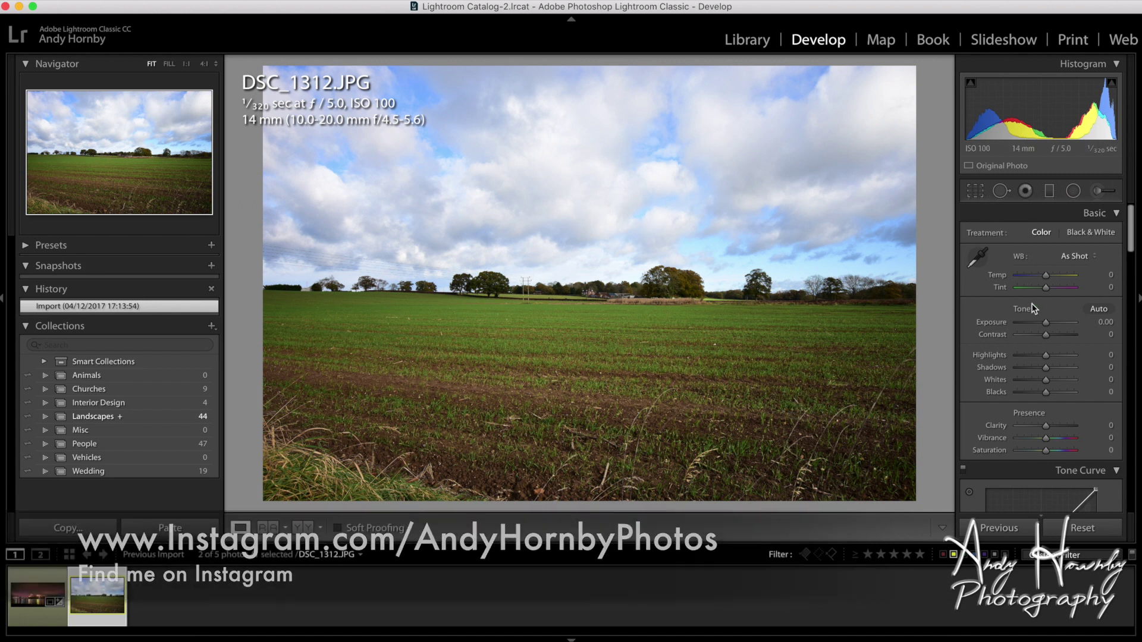
Step: Crop away the lower foreground strip of the field photo with the aspect ratio unlocked and apply the crop
{"action": "left_click", "coordinate": [972, 191]}
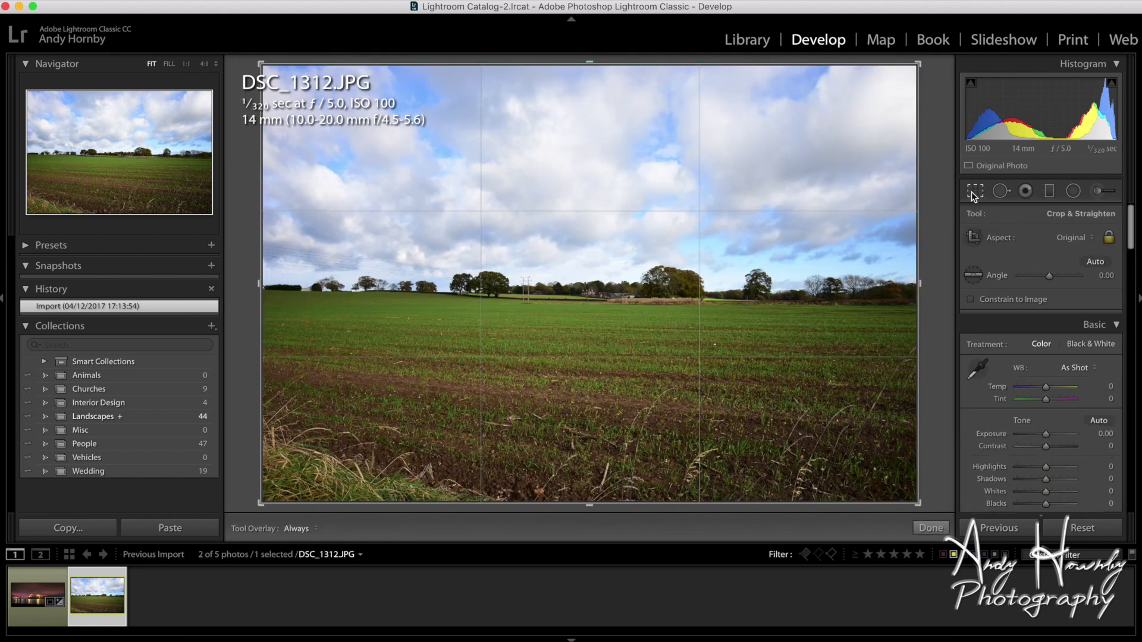
{"action": "left_click", "coordinate": [1110, 239]}
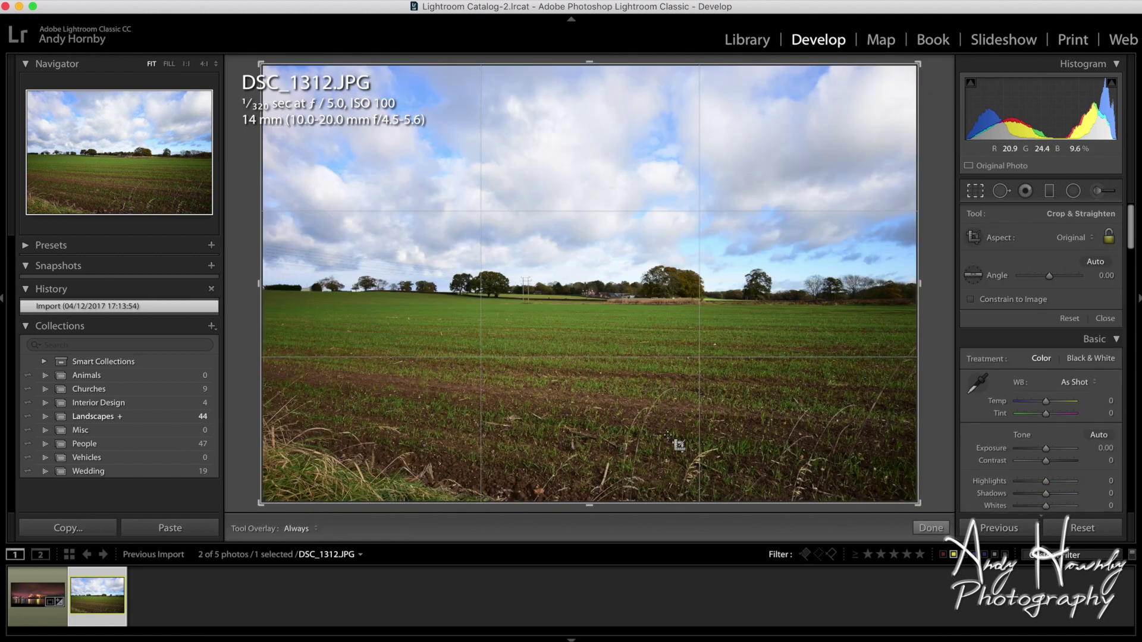
{"action": "left_click_drag", "start_coordinate": [589, 503], "coordinate": [590, 456]}
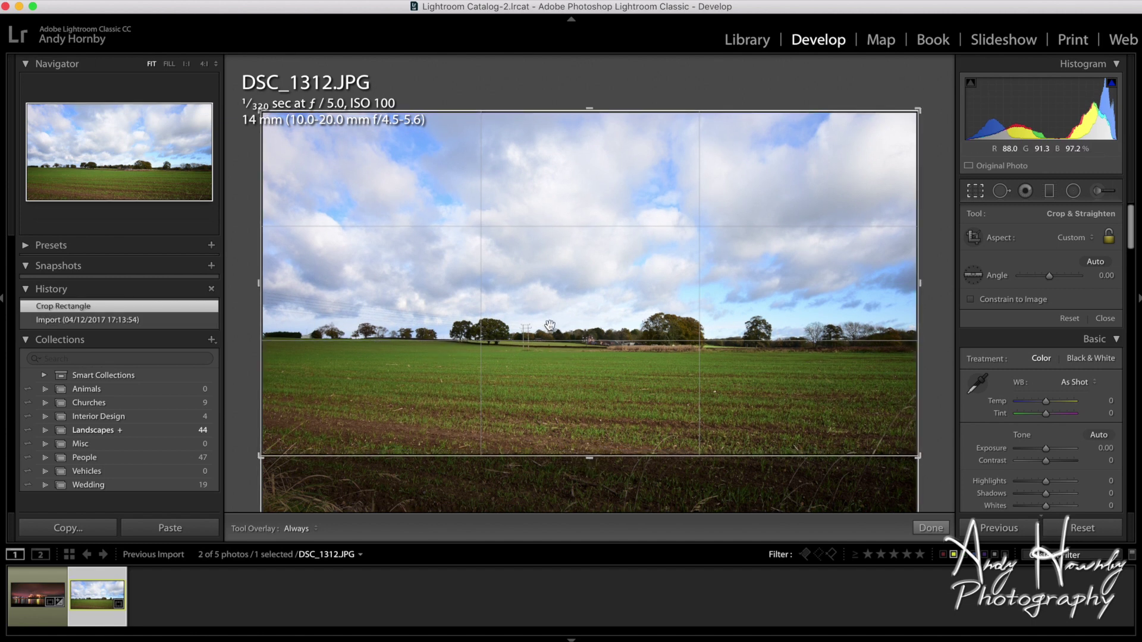
{"action": "key", "text": "Return"}
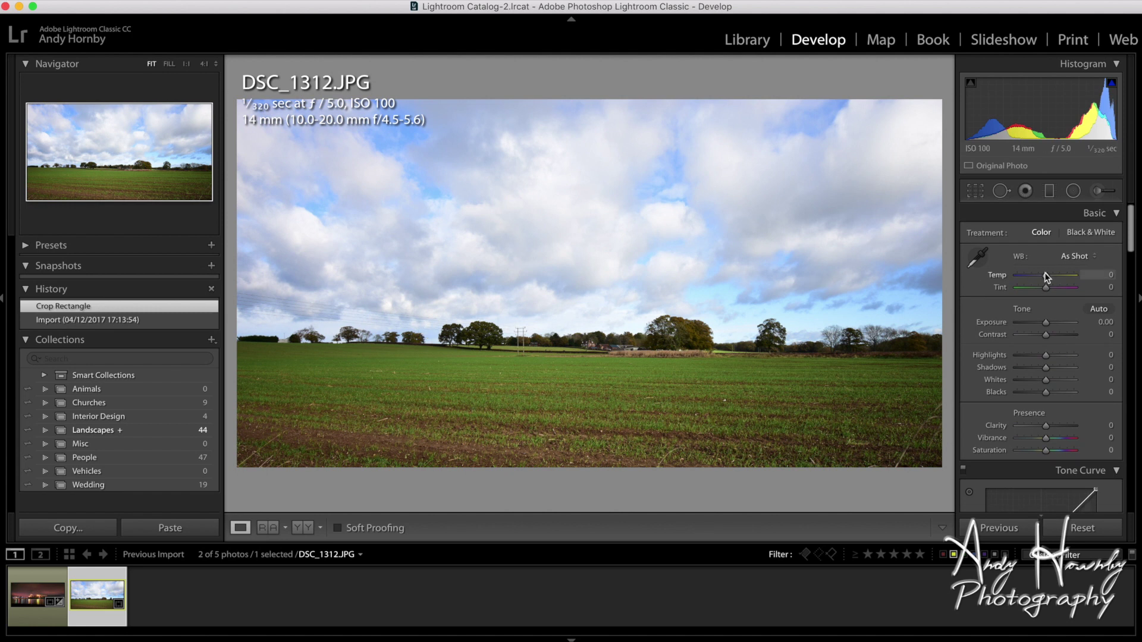
Step: Set Highlights to -100, Shadows to +70, Whites to +12, Blacks to -37, Contrast to +18, Clarity to +19 and Vibrance to +24
{"action": "scroll", "coordinate": [1045, 275], "scroll_direction": "down", "scroll_amount": 2}
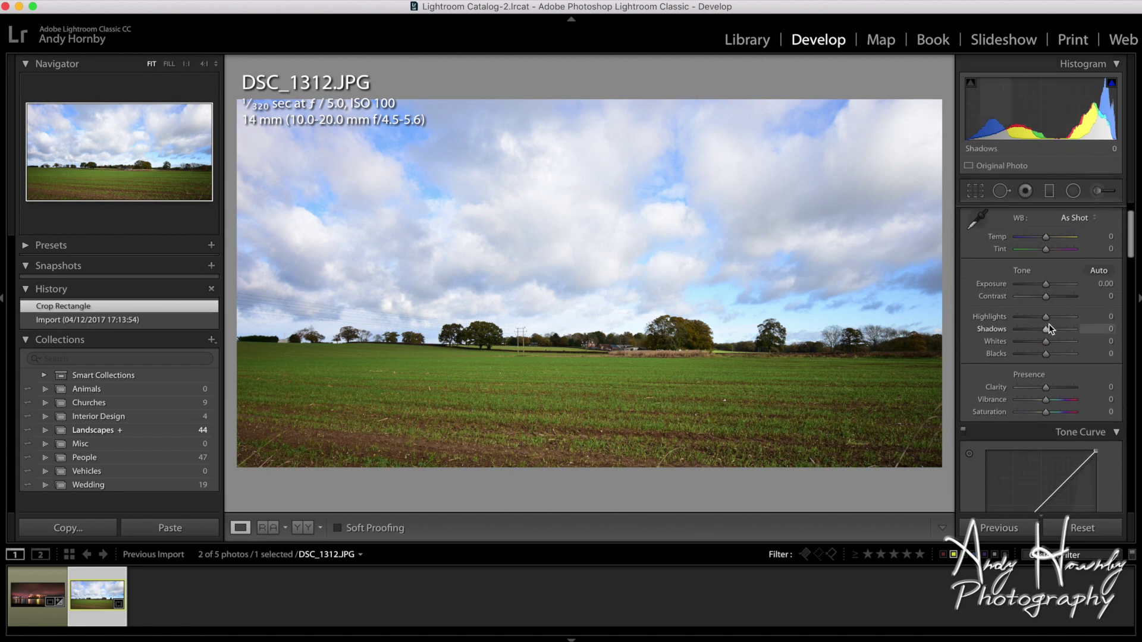
{"action": "left_click_drag", "start_coordinate": [1048, 330], "coordinate": [993, 319]}
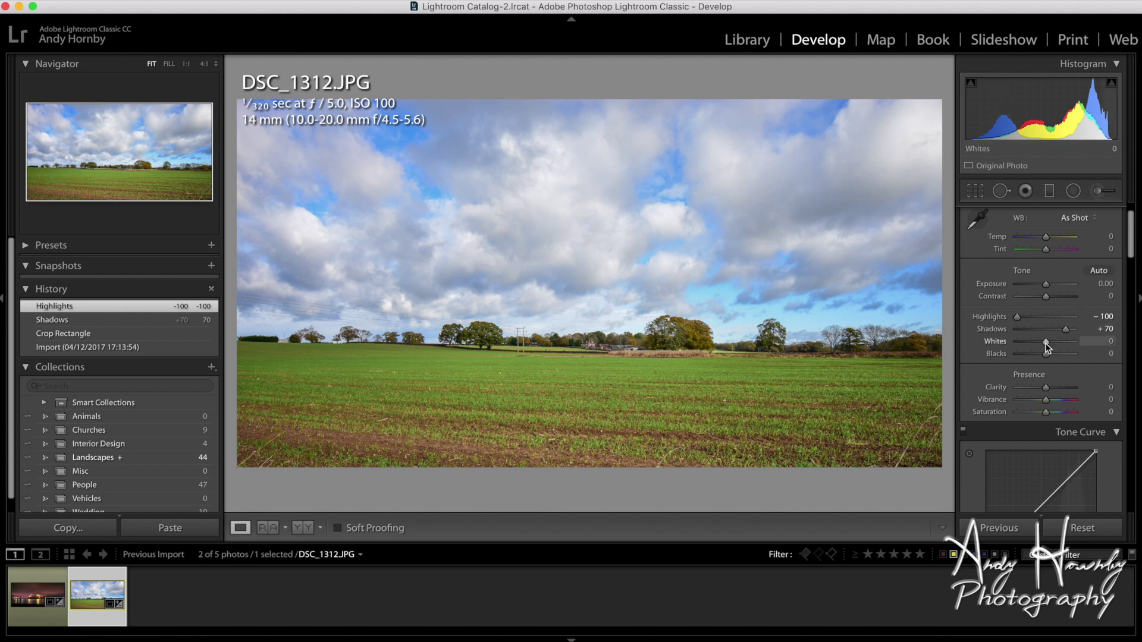
{"action": "left_click_drag", "start_coordinate": [1046, 346], "coordinate": [1035, 356]}
{"action": "left_click_drag", "start_coordinate": [1045, 297], "coordinate": [1049, 299]}
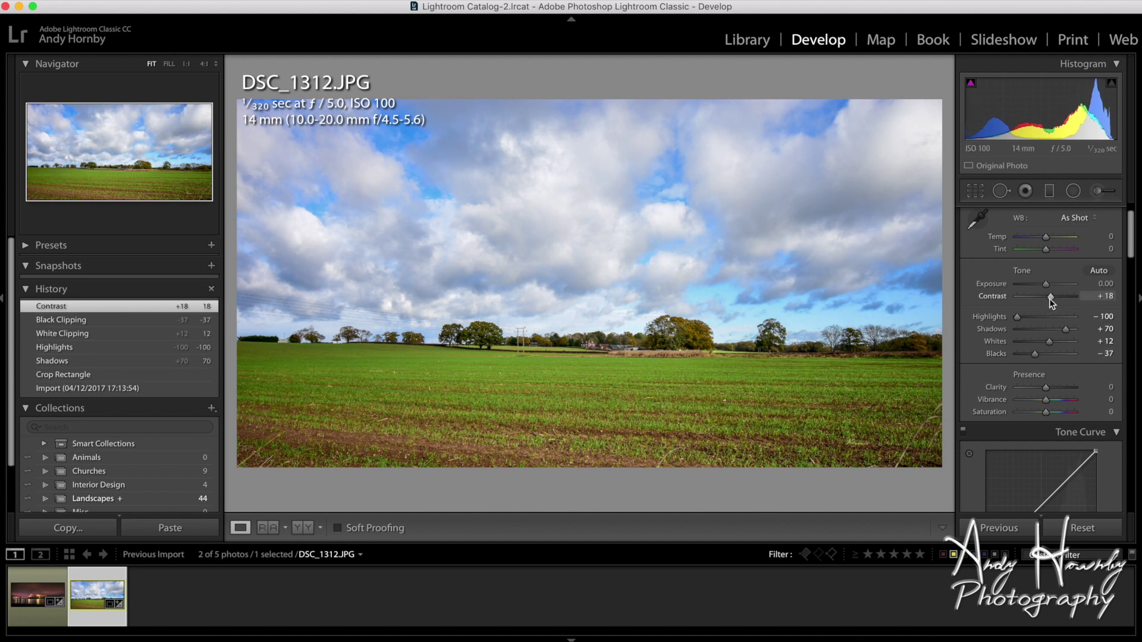
{"action": "scroll", "coordinate": [1048, 290], "scroll_direction": "down", "scroll_amount": 5}
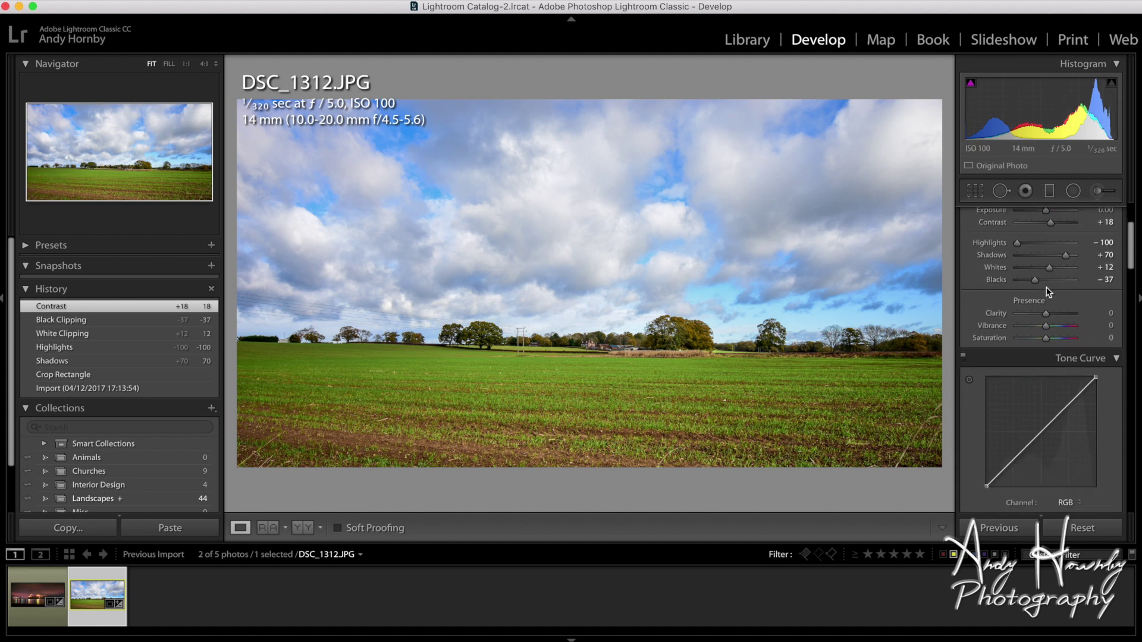
{"action": "left_click_drag", "start_coordinate": [1047, 296], "coordinate": [1051, 309]}
Step: Examine the clouds, power lines, trees and field at 1:1 across the photo, then return to the fitted view
{"action": "scroll", "coordinate": [1051, 308], "scroll_direction": "down", "scroll_amount": 10}
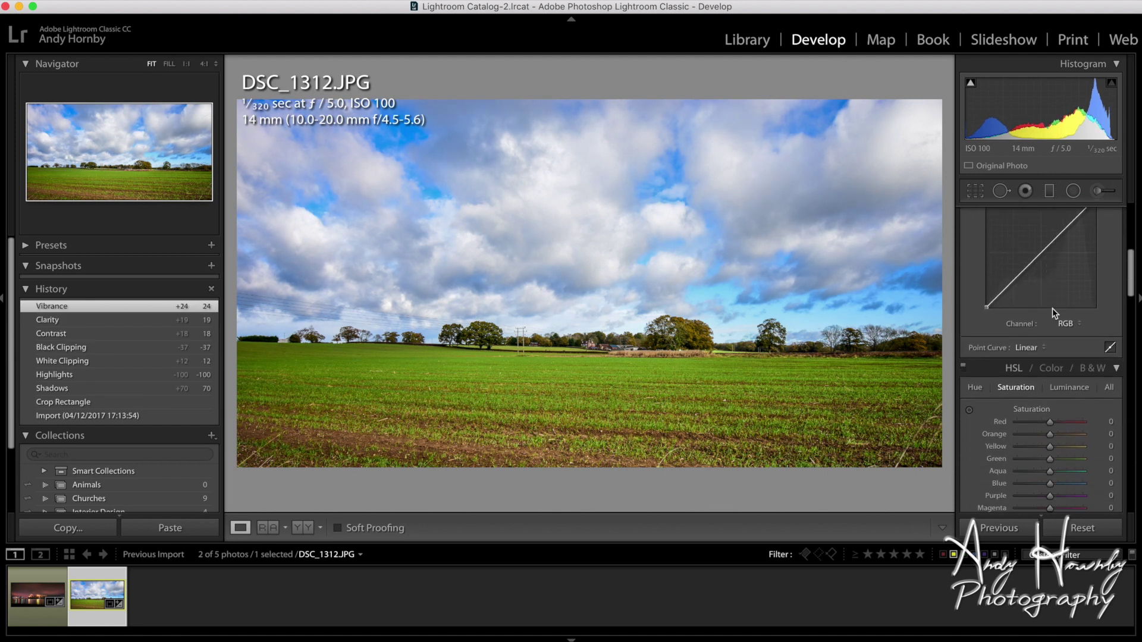
{"action": "scroll", "coordinate": [1051, 309], "scroll_direction": "down", "scroll_amount": 6}
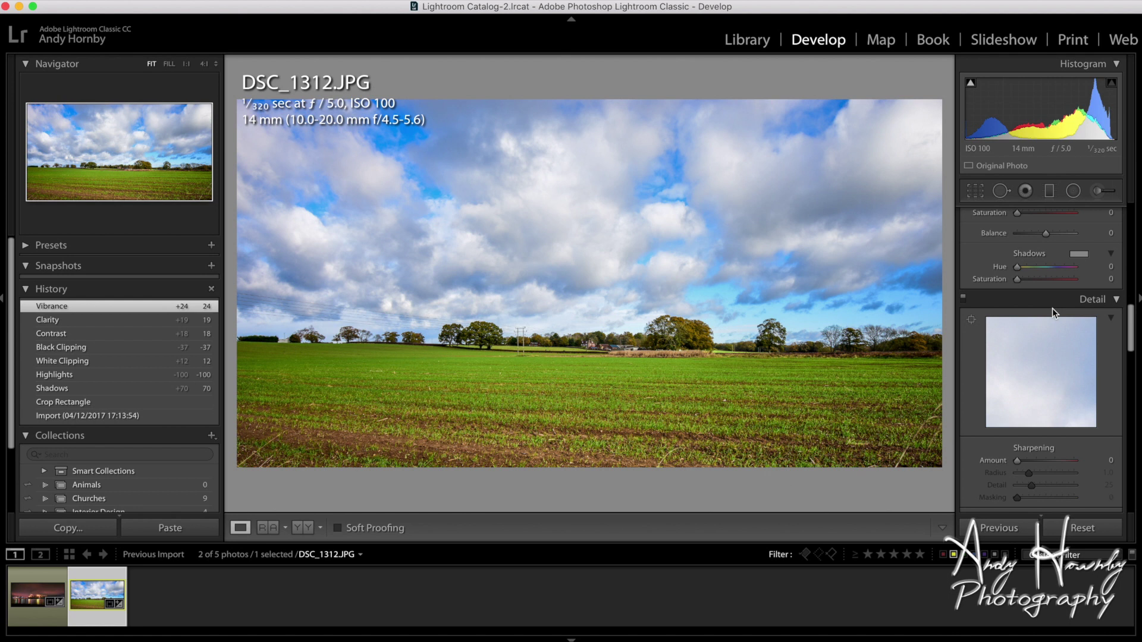
{"action": "scroll", "coordinate": [1051, 308], "scroll_direction": "down", "scroll_amount": 2}
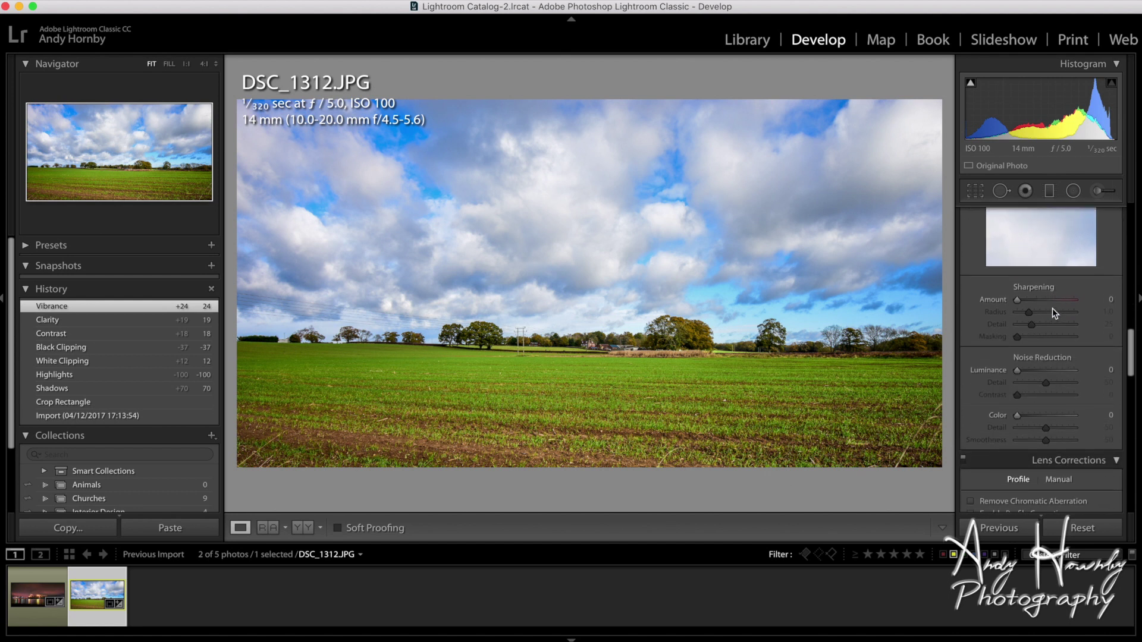
{"action": "scroll", "coordinate": [1051, 308], "scroll_direction": "up", "scroll_amount": 7}
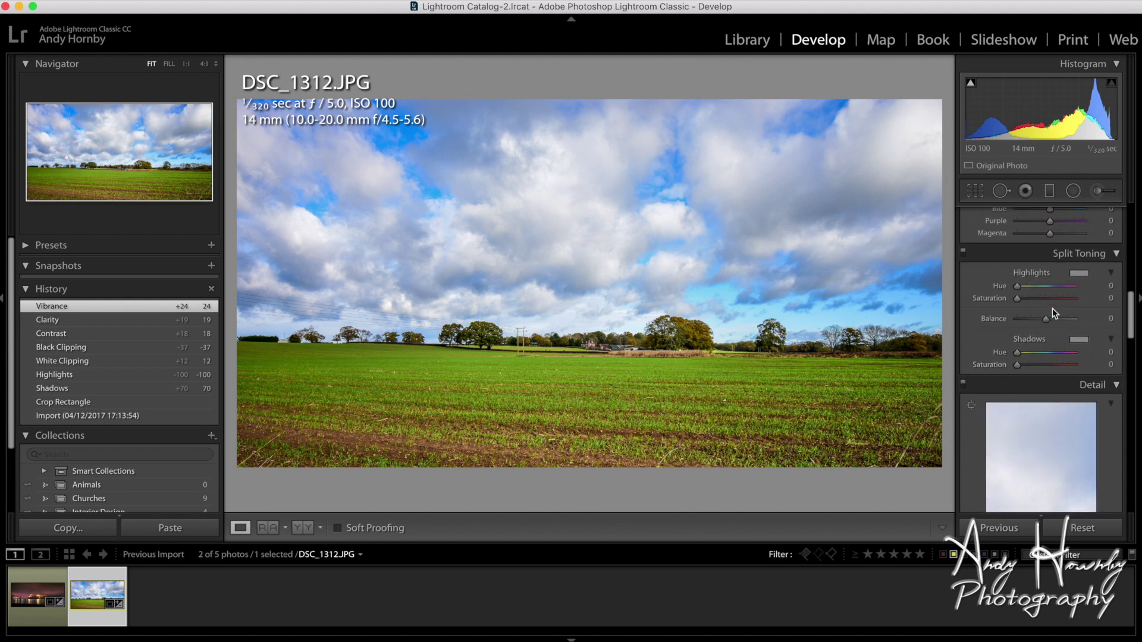
{"action": "scroll", "coordinate": [1051, 308], "scroll_direction": "down", "scroll_amount": 5}
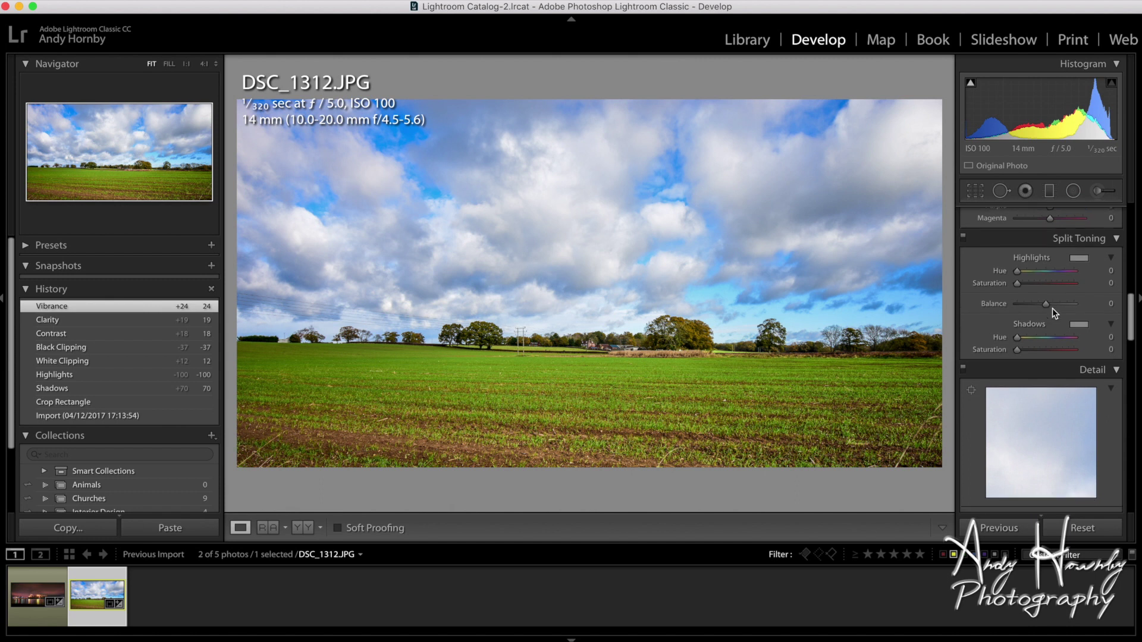
{"action": "left_click", "coordinate": [598, 188]}
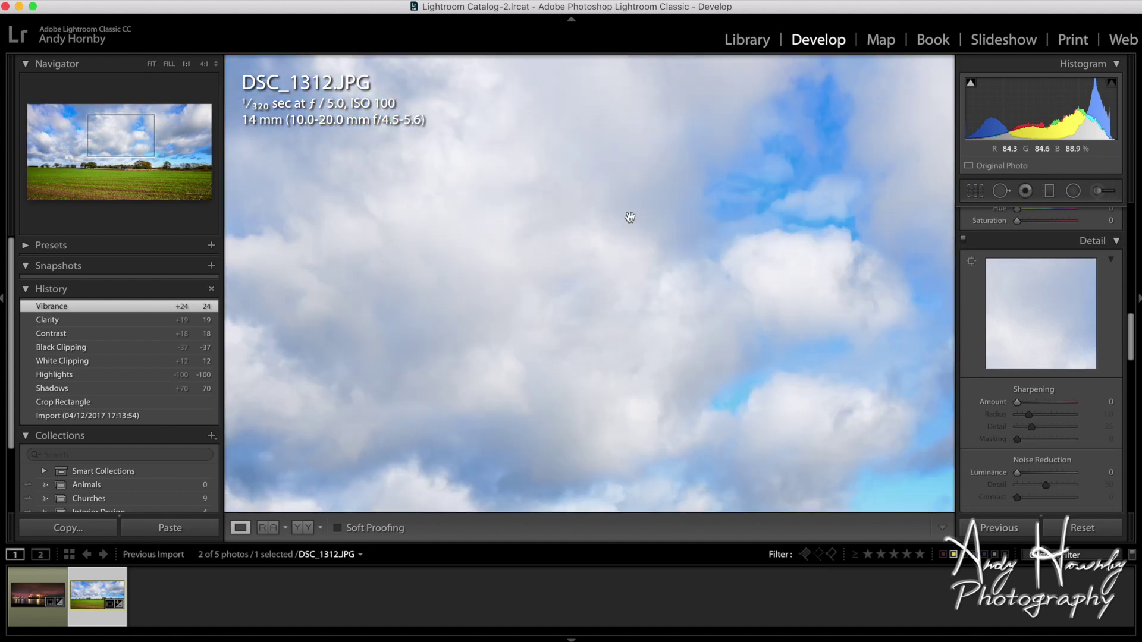
{"action": "left_click_drag", "start_coordinate": [760, 221], "coordinate": [666, 126]}
{"action": "left_click_drag", "start_coordinate": [652, 419], "coordinate": [684, 220]}
{"action": "left_click_drag", "start_coordinate": [610, 279], "coordinate": [757, 312]}
{"action": "left_click_drag", "start_coordinate": [527, 241], "coordinate": [798, 300]}
{"action": "left_click_drag", "start_coordinate": [474, 184], "coordinate": [767, 194]}
{"action": "left_click_drag", "start_coordinate": [593, 214], "coordinate": [680, 273]}
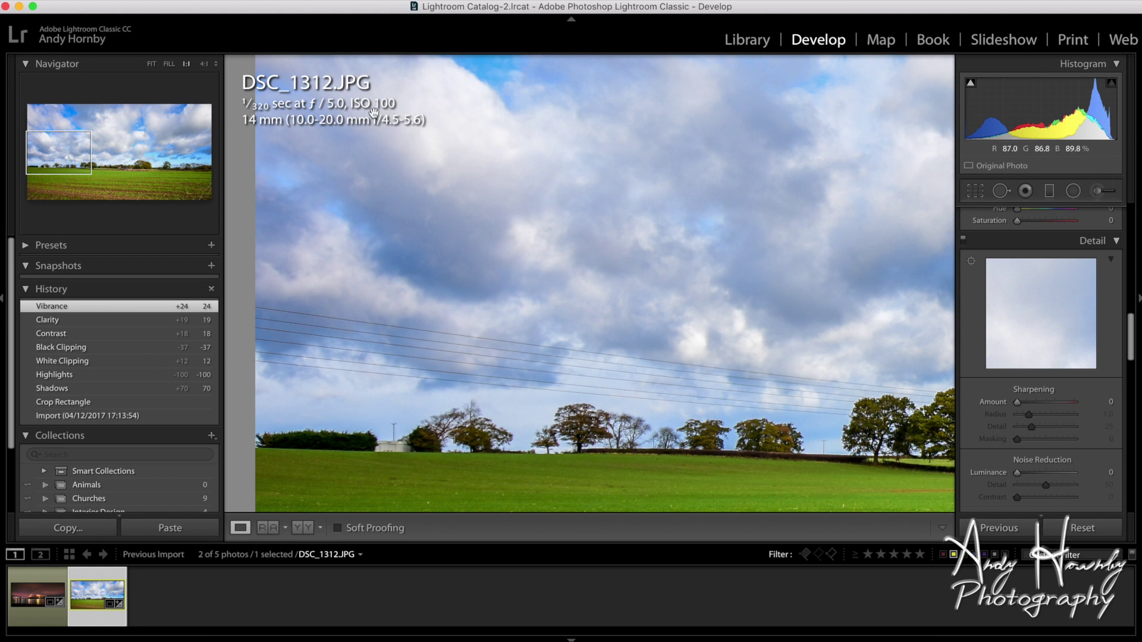
{"action": "left_click_drag", "start_coordinate": [606, 217], "coordinate": [448, 171]}
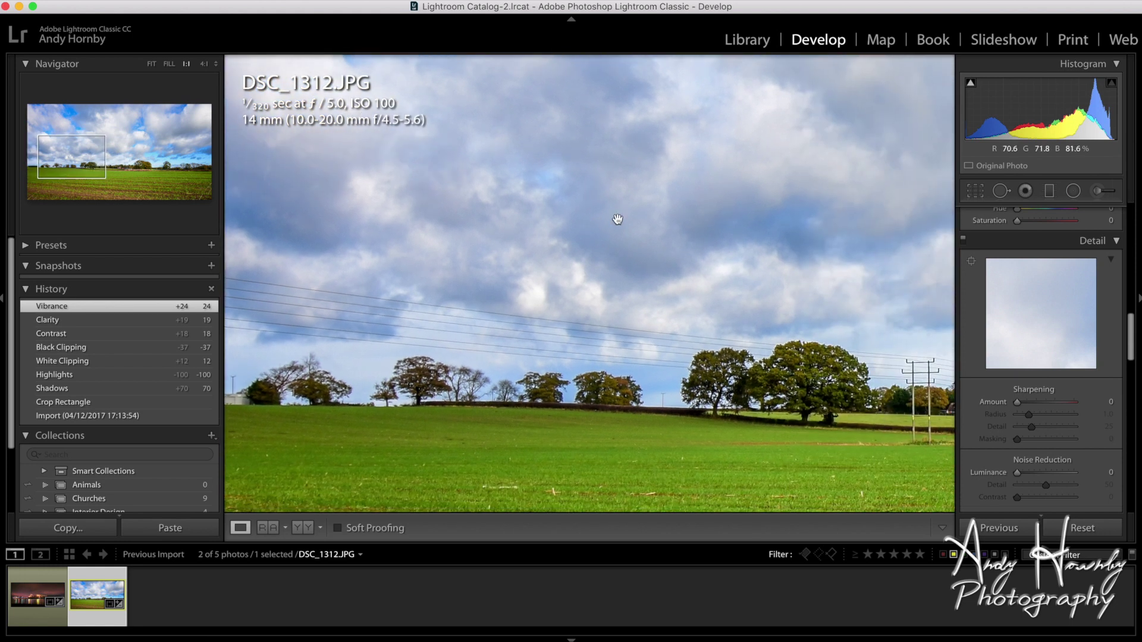
{"action": "left_click_drag", "start_coordinate": [617, 217], "coordinate": [420, 132]}
{"action": "left_click_drag", "start_coordinate": [688, 270], "coordinate": [556, 168]}
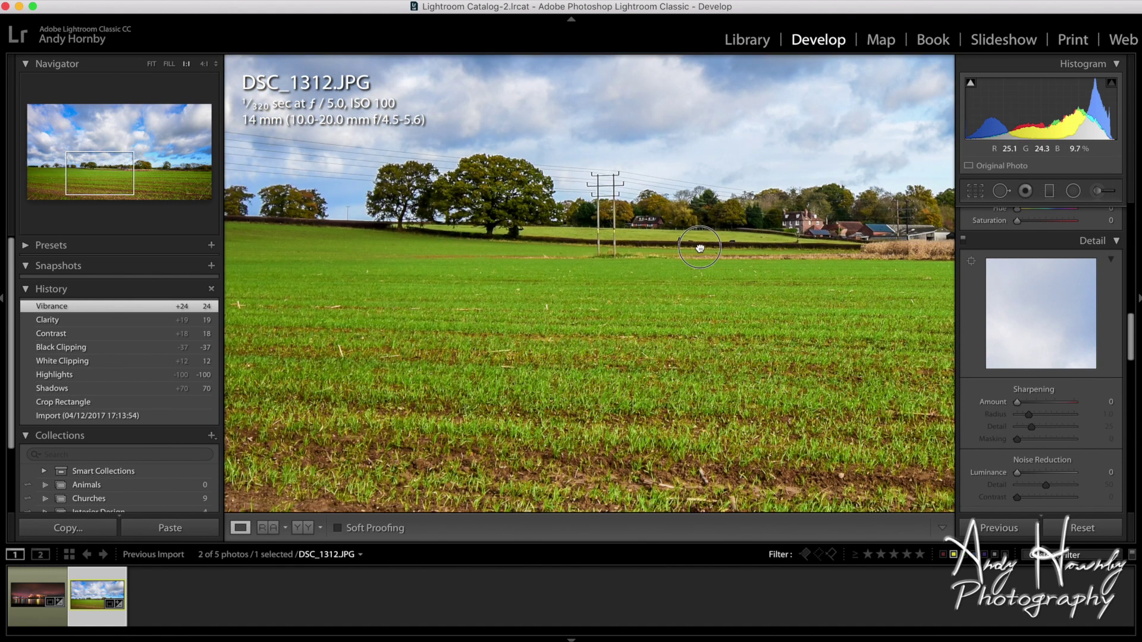
{"action": "left_click_drag", "start_coordinate": [707, 252], "coordinate": [582, 156]}
{"action": "left_click_drag", "start_coordinate": [610, 261], "coordinate": [624, 345]}
{"action": "left_click_drag", "start_coordinate": [712, 210], "coordinate": [631, 339]}
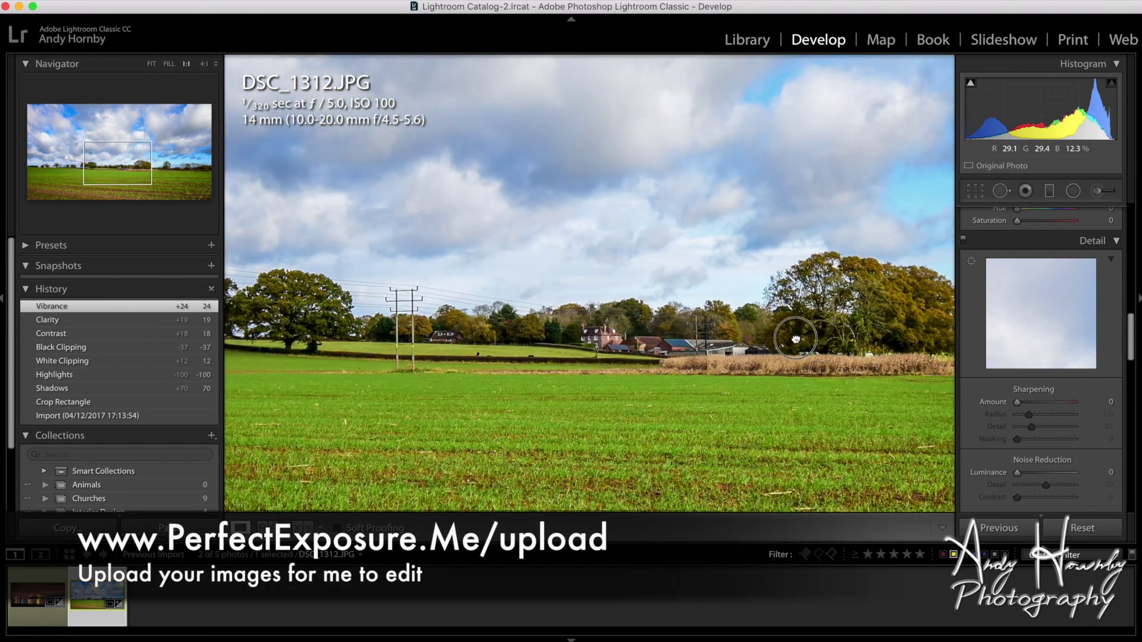
{"action": "left_click_drag", "start_coordinate": [792, 334], "coordinate": [629, 321]}
{"action": "left_click_drag", "start_coordinate": [803, 308], "coordinate": [625, 304]}
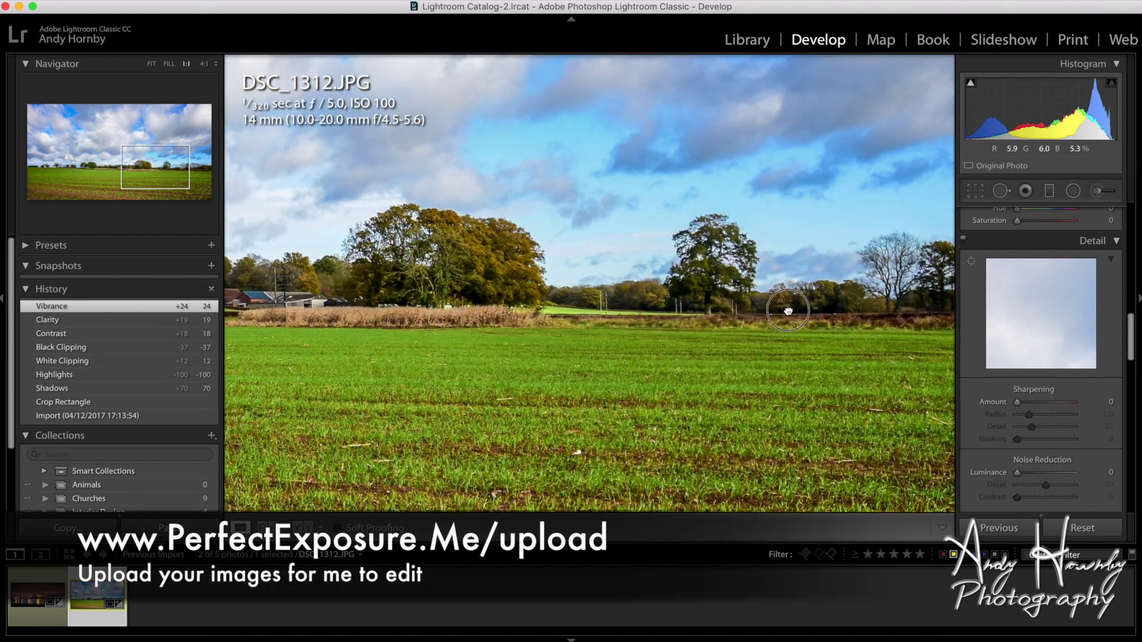
{"action": "left_click_drag", "start_coordinate": [820, 312], "coordinate": [599, 316]}
{"action": "left_click_drag", "start_coordinate": [280, 312], "coordinate": [696, 298]}
{"action": "left_click", "coordinate": [697, 299]}
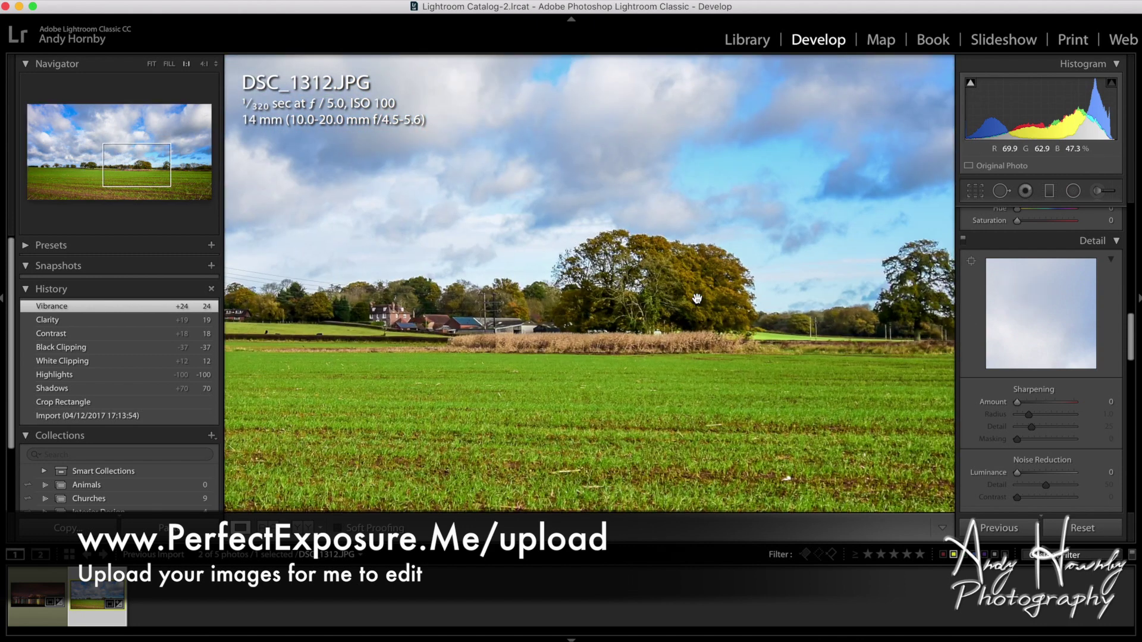
{"action": "left_click", "coordinate": [697, 299]}
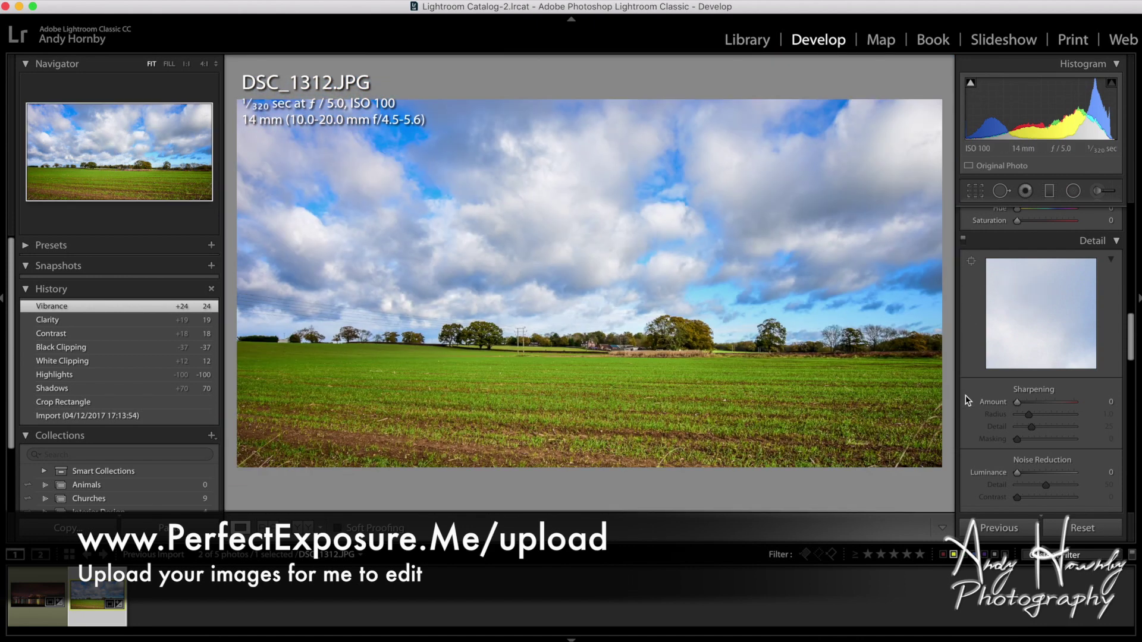
Step: Sharpen the photo with an amount of 48 and a masking value of 50
{"action": "left_click", "coordinate": [1044, 403]}
{"action": "left_click_drag", "start_coordinate": [1044, 404], "coordinate": [1035, 416]}
{"action": "left_click", "coordinate": [1044, 440]}
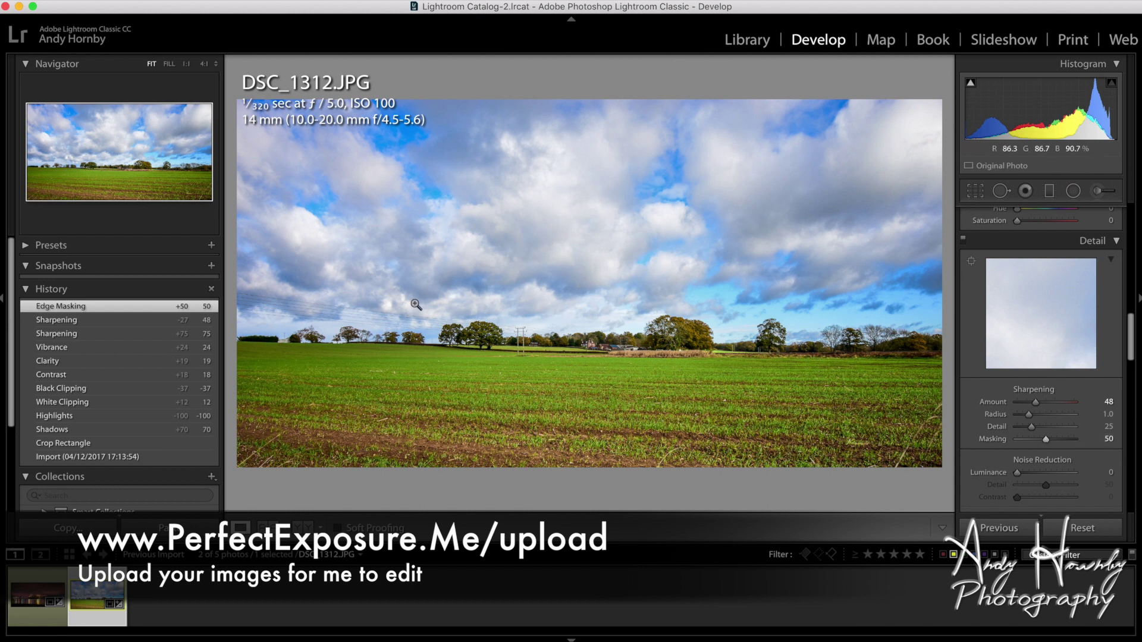
Step: Enable removal of chromatic aberration in the lens corrections
{"action": "scroll", "coordinate": [986, 386], "scroll_direction": "down", "scroll_amount": 5}
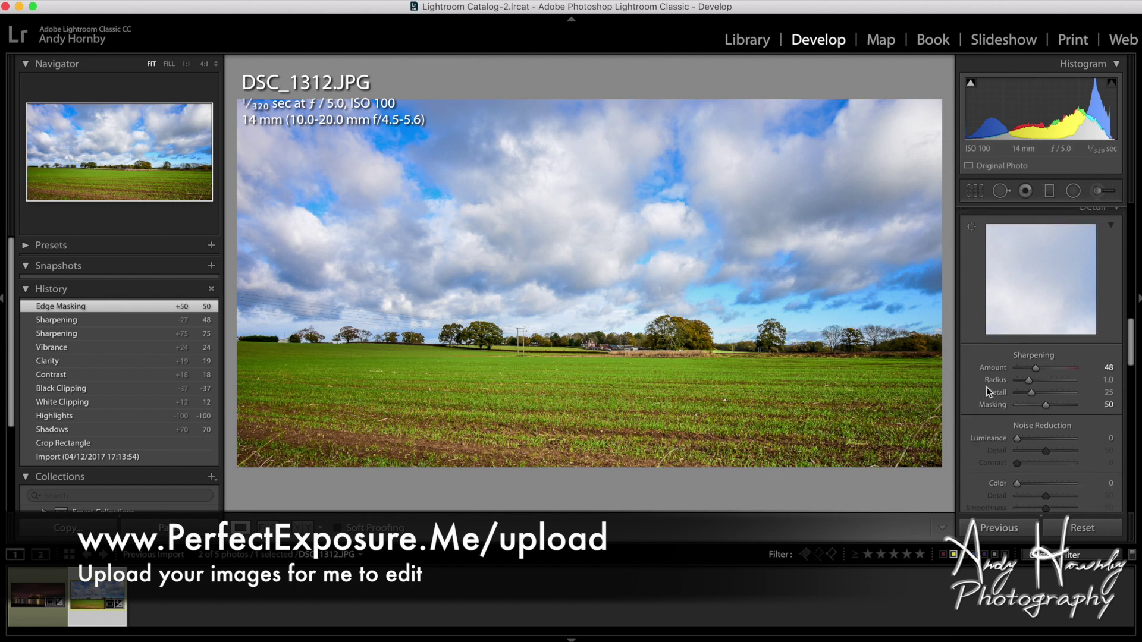
{"action": "scroll", "coordinate": [987, 387], "scroll_direction": "down", "scroll_amount": 2}
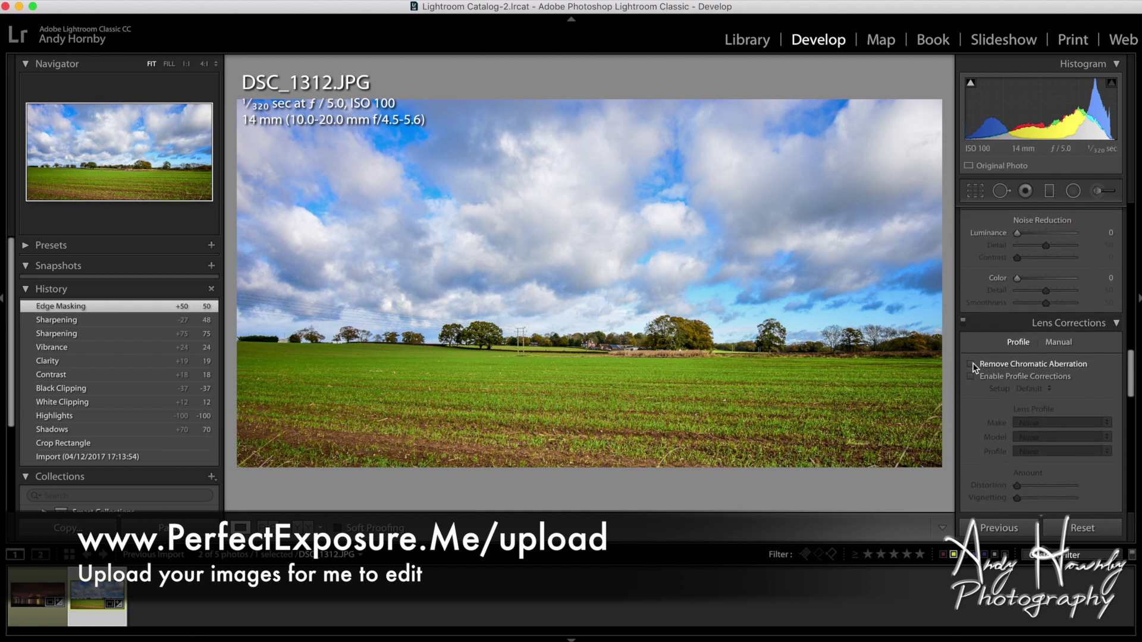
{"action": "left_click", "coordinate": [972, 364]}
Step: Check which camera calibration profiles are available for the JPG photo, keeping Embedded
{"action": "scroll", "coordinate": [972, 364], "scroll_direction": "down", "scroll_amount": 15}
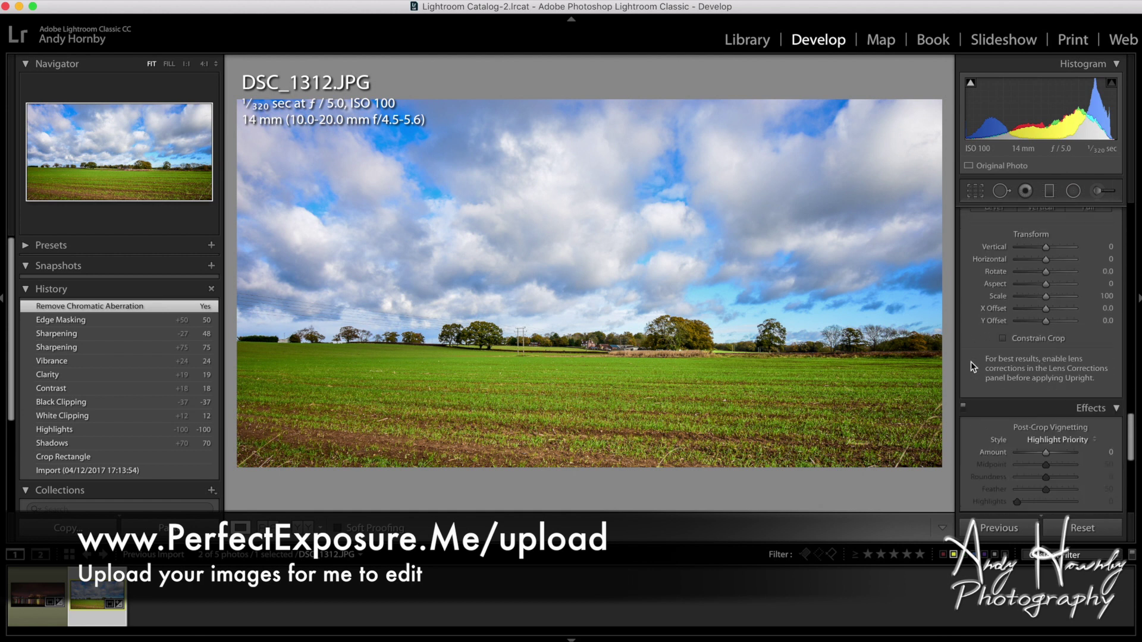
{"action": "scroll", "coordinate": [971, 362], "scroll_direction": "down", "scroll_amount": 3}
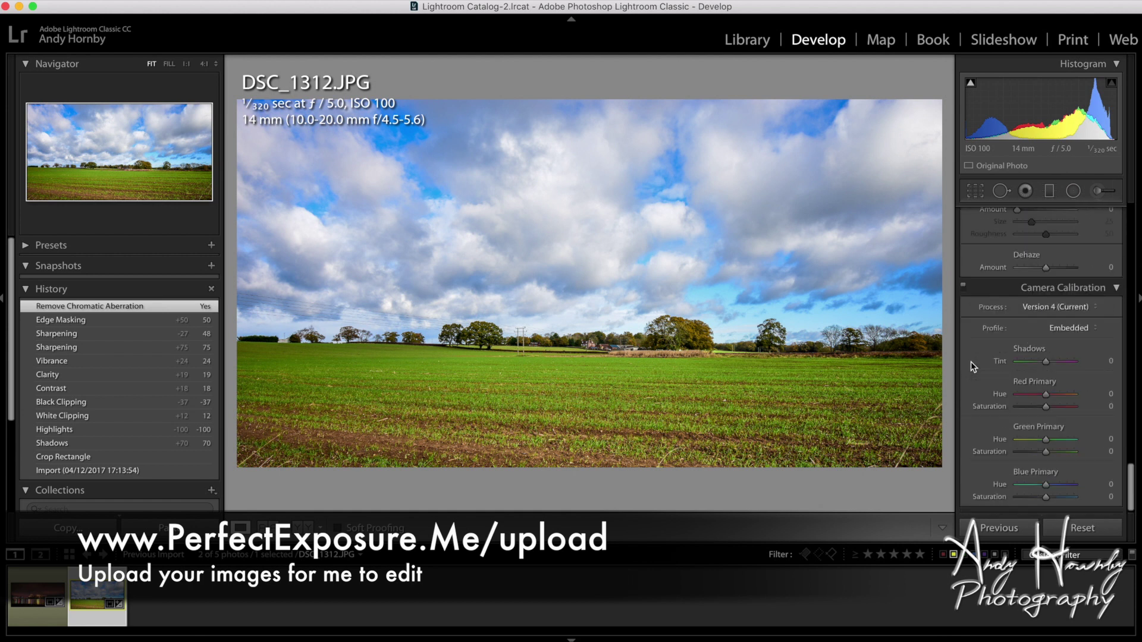
{"action": "left_click", "coordinate": [1097, 328]}
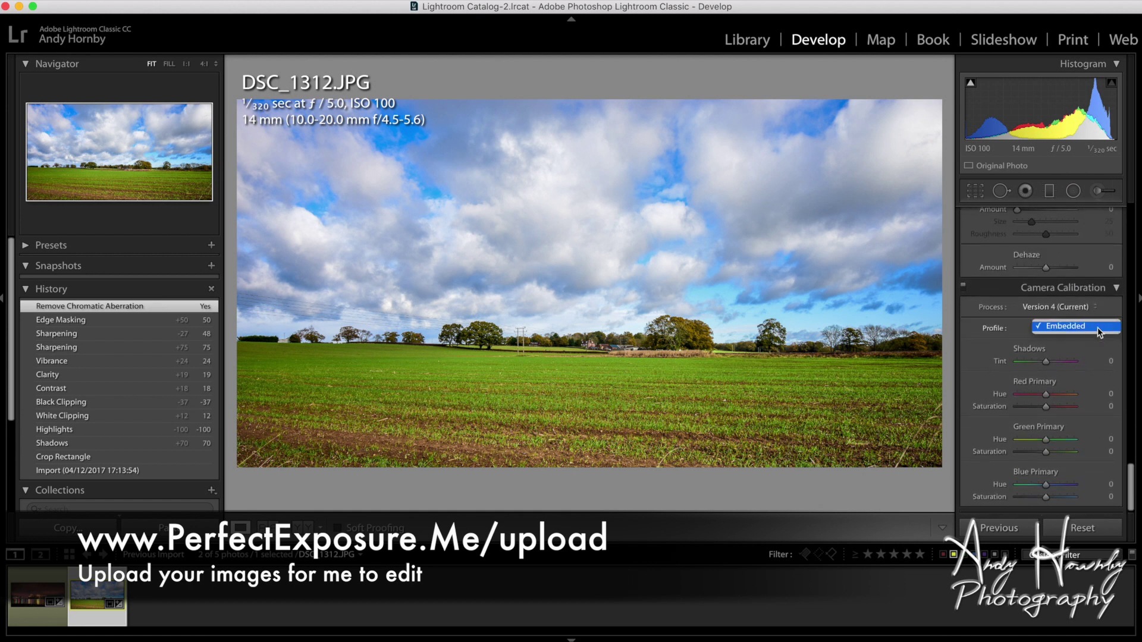
{"action": "left_click", "coordinate": [1098, 329]}
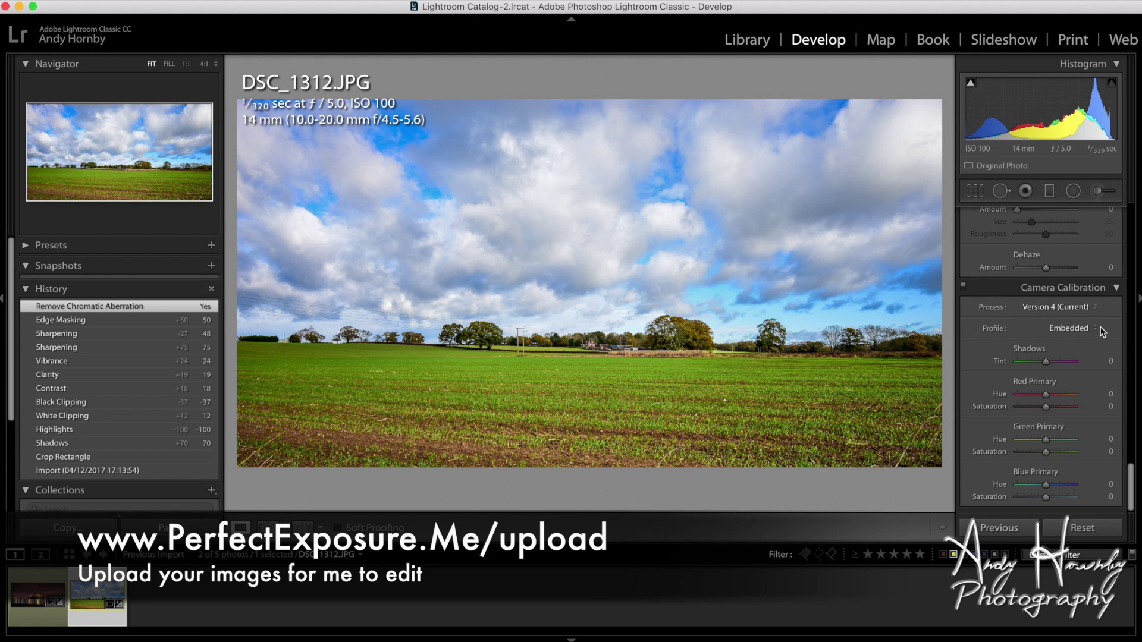
{"action": "left_click", "coordinate": [1101, 331]}
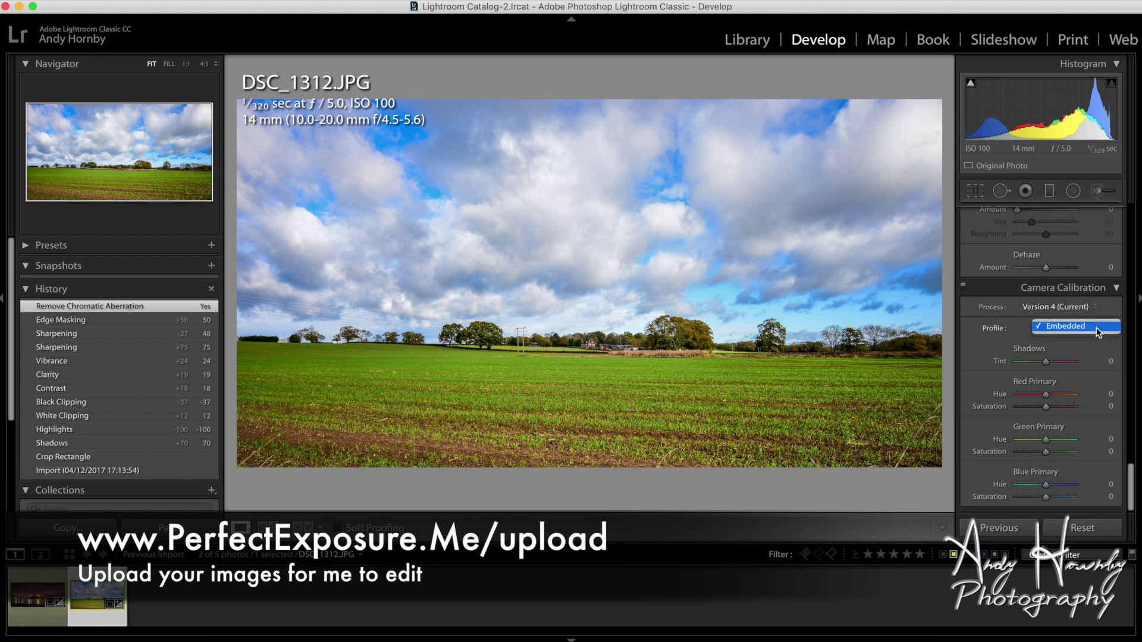
{"action": "left_click", "coordinate": [1099, 331]}
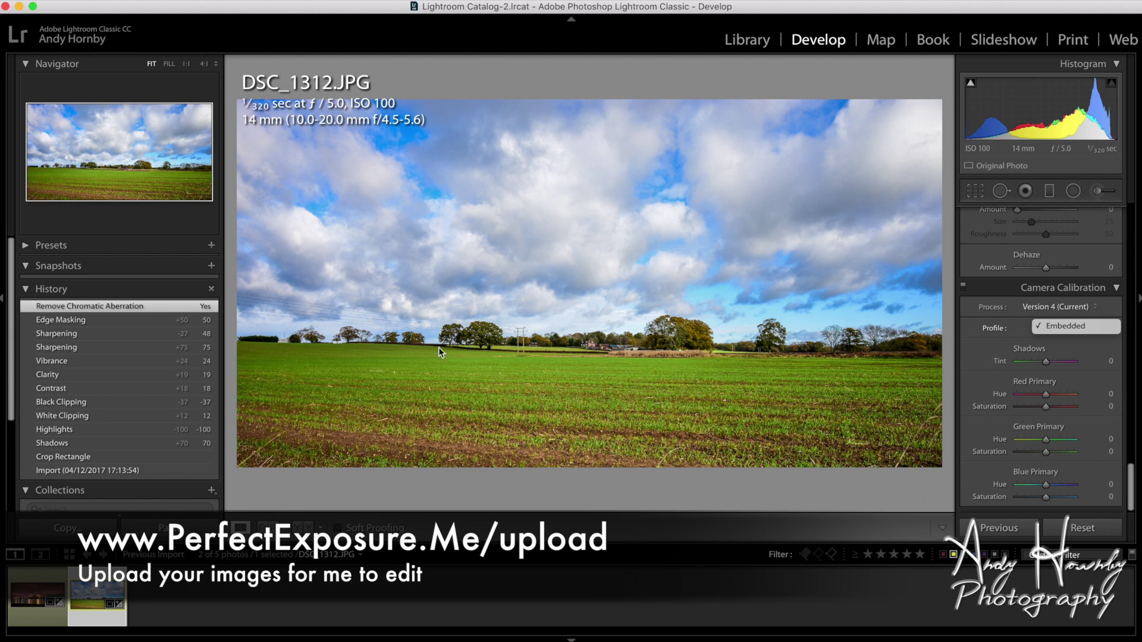
{"action": "left_click", "coordinate": [1086, 330]}
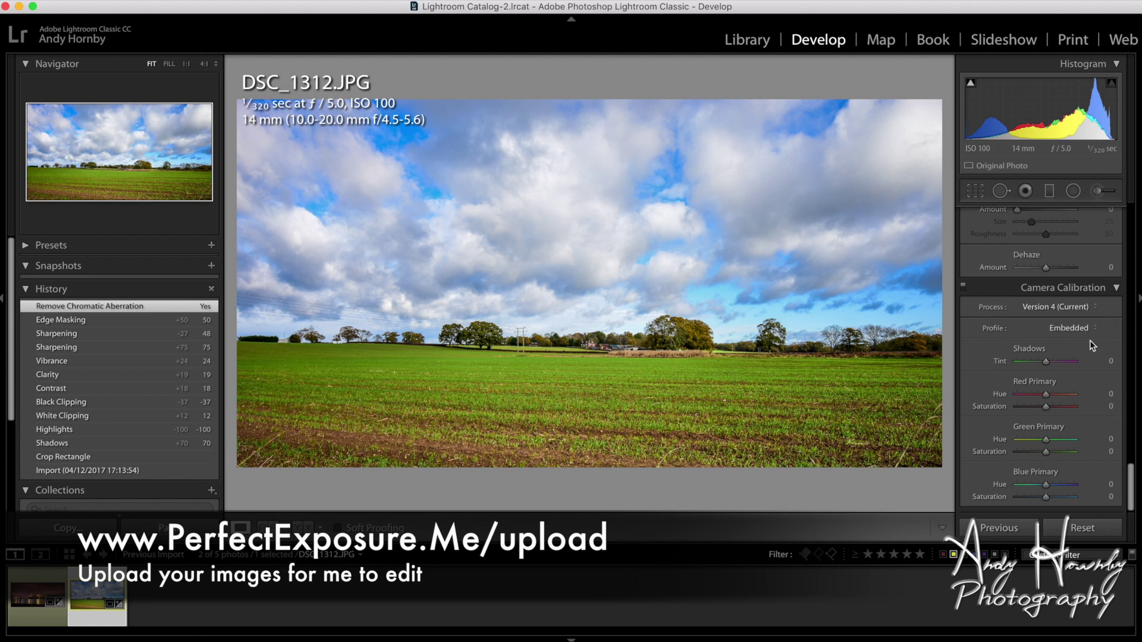
{"action": "scroll", "coordinate": [1089, 340], "scroll_direction": "up", "scroll_amount": 15}
{"action": "scroll", "coordinate": [1090, 341], "scroll_direction": "up", "scroll_amount": 5}
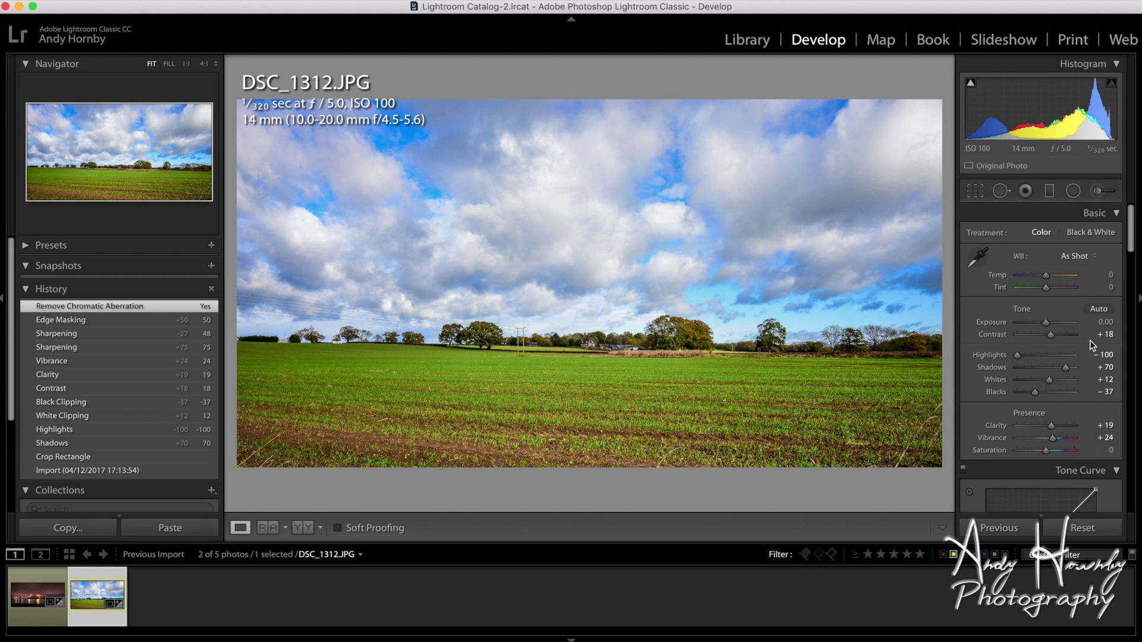
{"action": "scroll", "coordinate": [1090, 341], "scroll_direction": "down", "scroll_amount": 15}
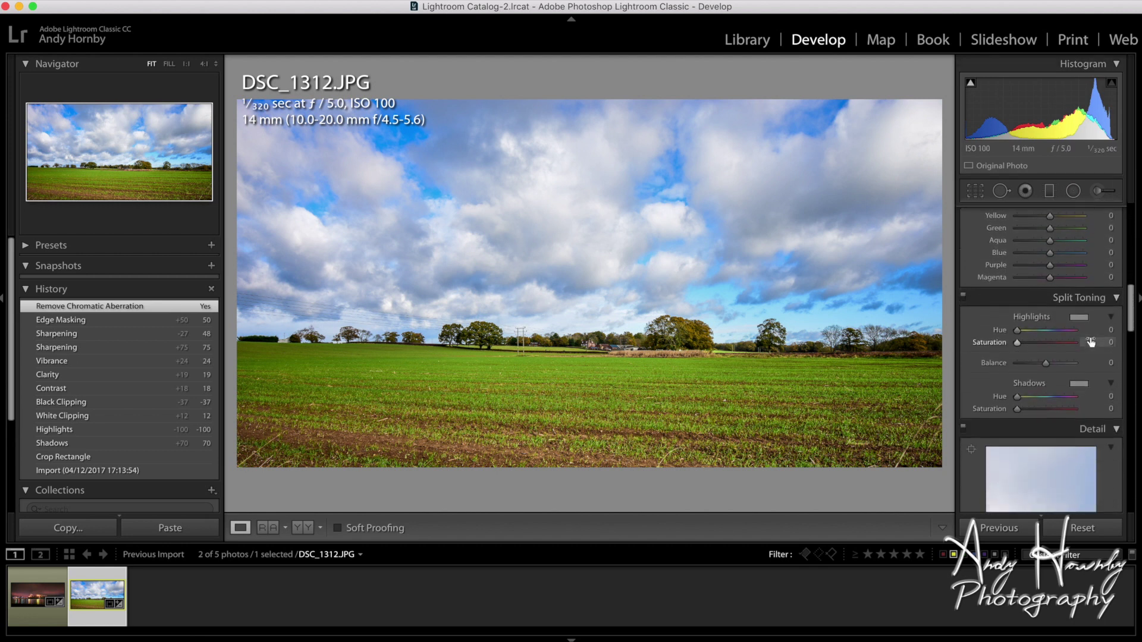
{"action": "scroll", "coordinate": [1090, 340], "scroll_direction": "up", "scroll_amount": 8}
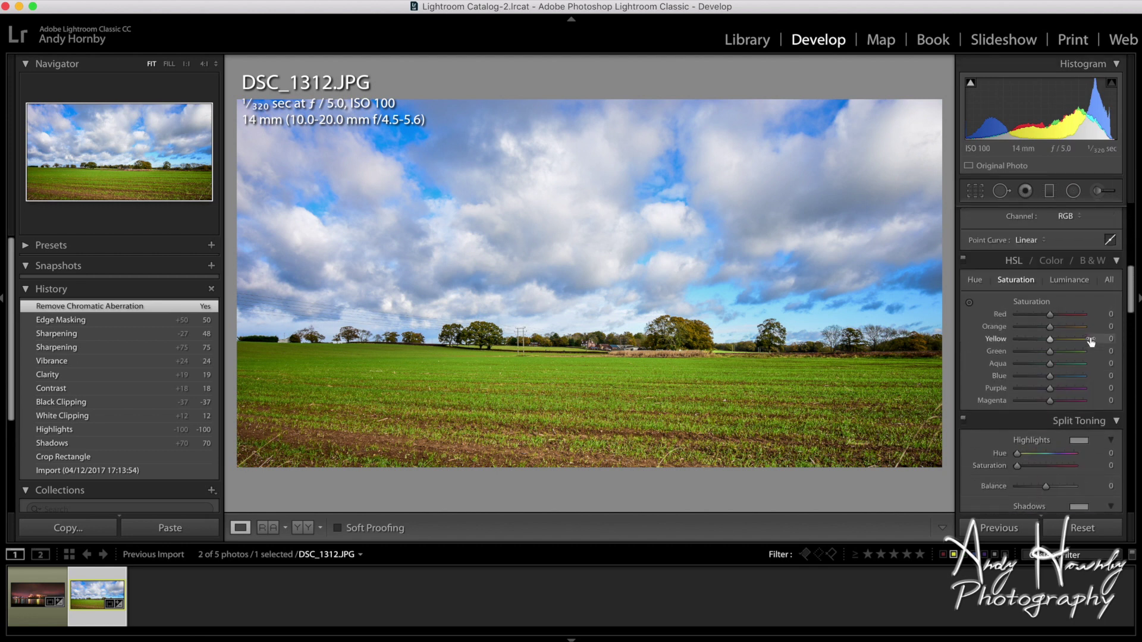
{"action": "scroll", "coordinate": [1092, 343], "scroll_direction": "up", "scroll_amount": 1}
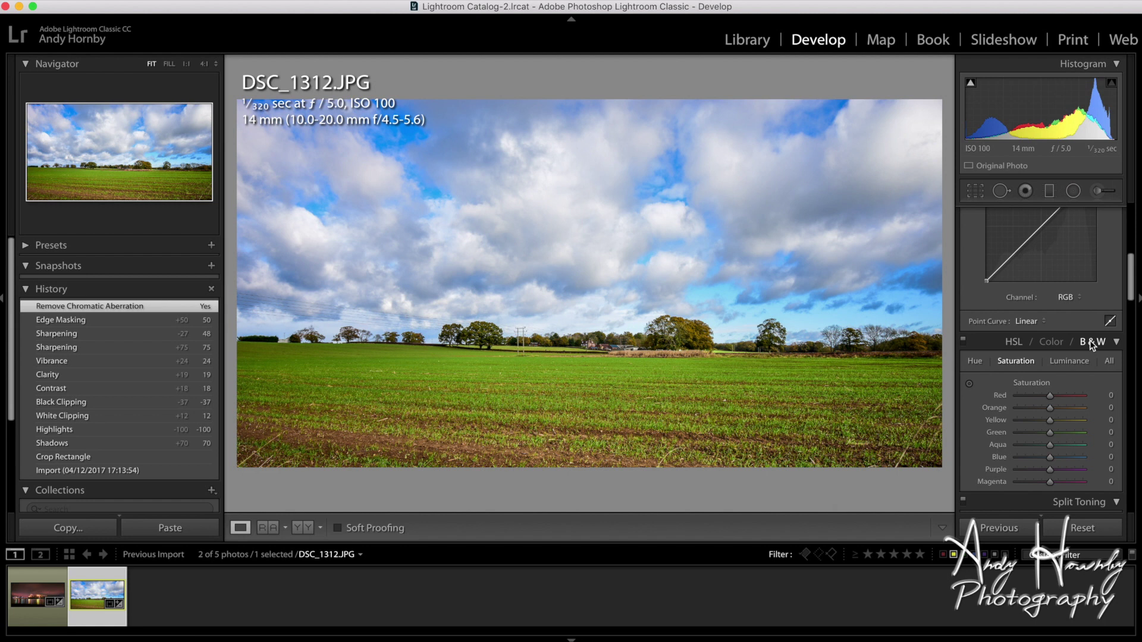
Step: Add a graduated filter from the sky down to the horizon with temp -7, tint 21, exposure -0.06 and contrast 17
{"action": "scroll", "coordinate": [1092, 345], "scroll_direction": "up", "scroll_amount": 6}
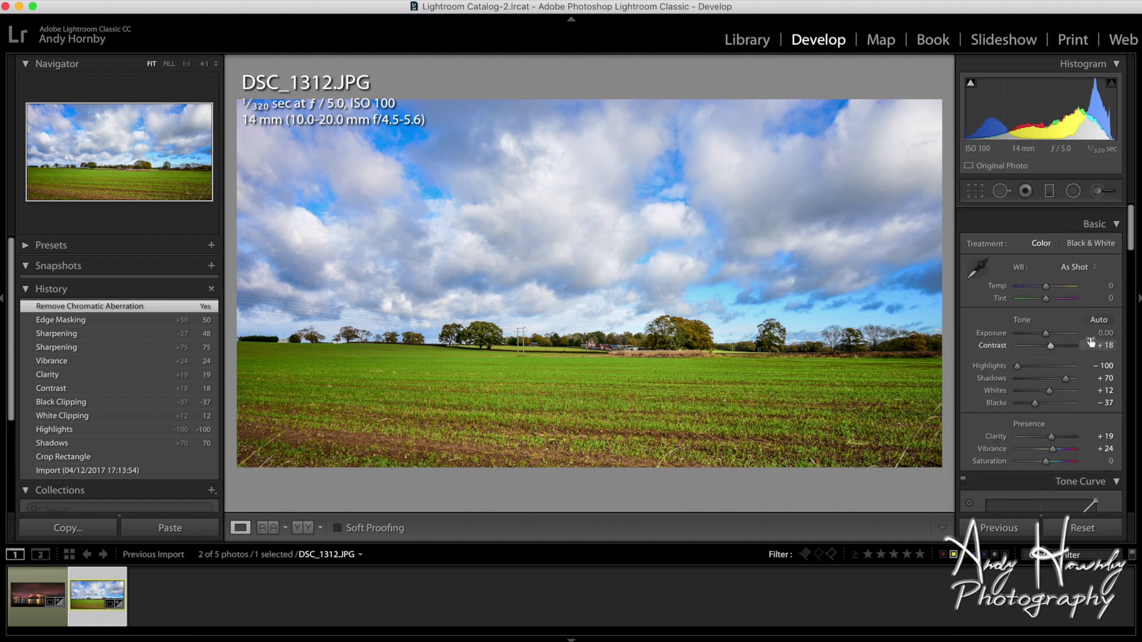
{"action": "left_click", "coordinate": [1049, 192]}
{"action": "left_click_drag", "start_coordinate": [582, 216], "coordinate": [578, 367]}
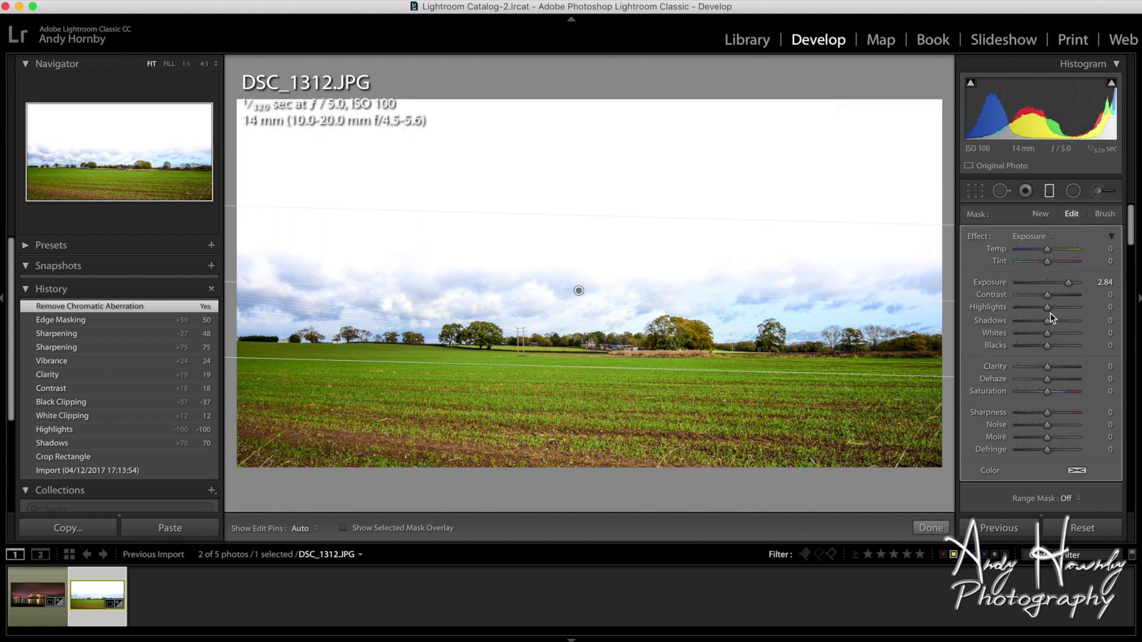
{"action": "left_click_drag", "start_coordinate": [1048, 285], "coordinate": [1046, 254]}
{"action": "left_click_drag", "start_coordinate": [1045, 253], "coordinate": [1054, 268]}
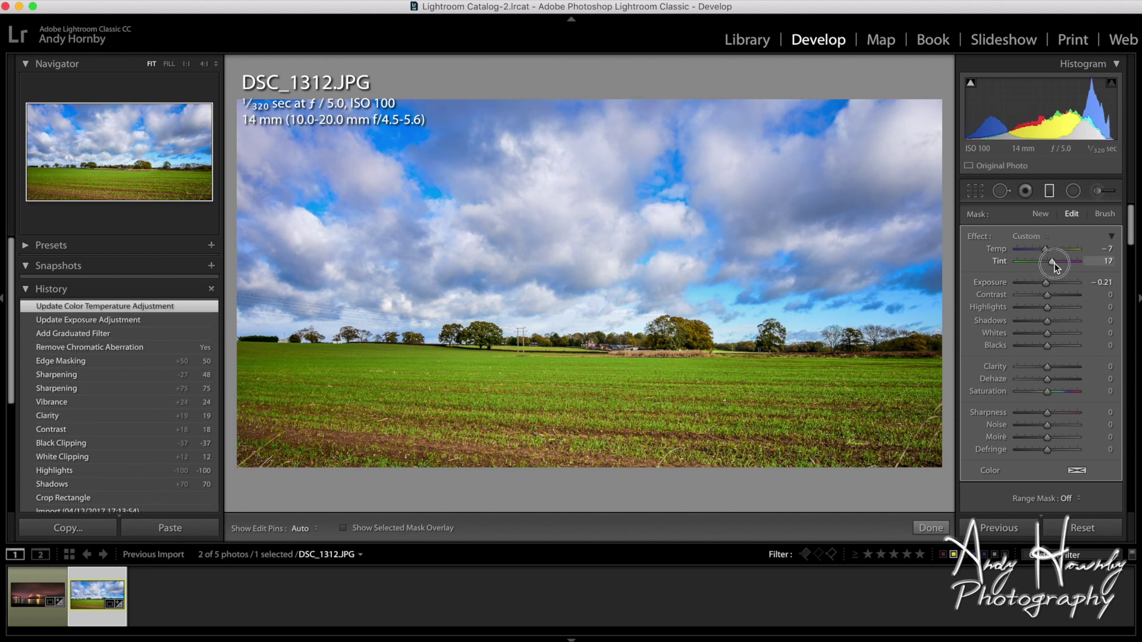
{"action": "left_click_drag", "start_coordinate": [1055, 264], "coordinate": [1053, 292]}
Step: Set the overall tint of the field photo to +6 in the basic white balance settings
{"action": "scroll", "coordinate": [1053, 291], "scroll_direction": "down", "scroll_amount": 5}
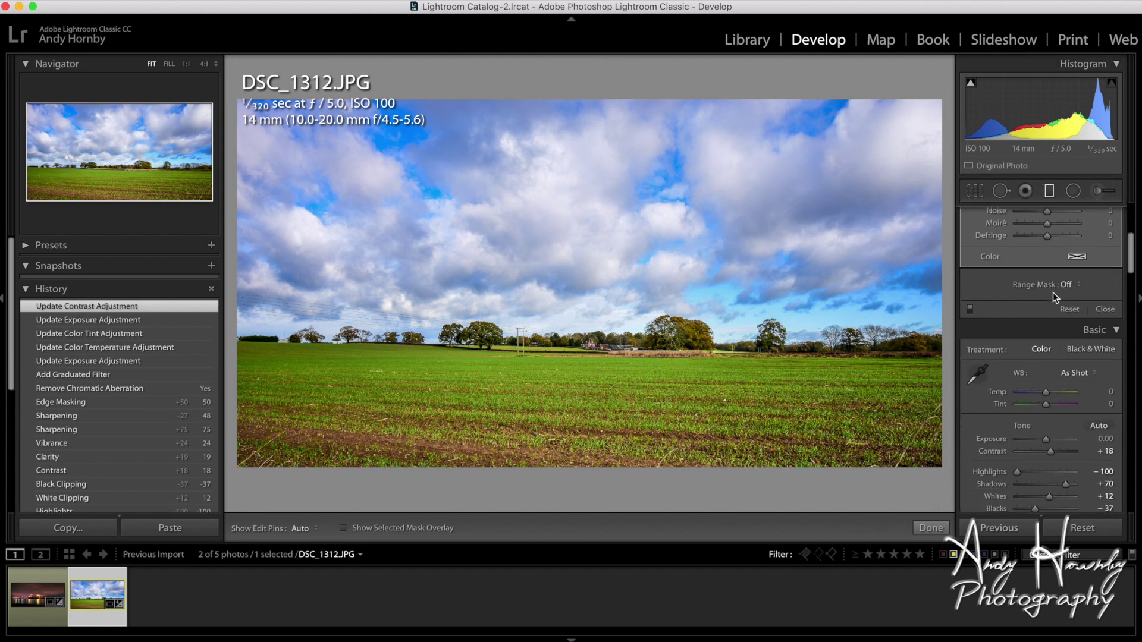
{"action": "scroll", "coordinate": [1053, 293], "scroll_direction": "down", "scroll_amount": 2}
{"action": "left_click_drag", "start_coordinate": [1048, 319], "coordinate": [1047, 319]}
Step: Add a second graduated filter from below the photo up over the field, with its exposure at -0.61
{"action": "scroll", "coordinate": [1047, 319], "scroll_direction": "up", "scroll_amount": 8}
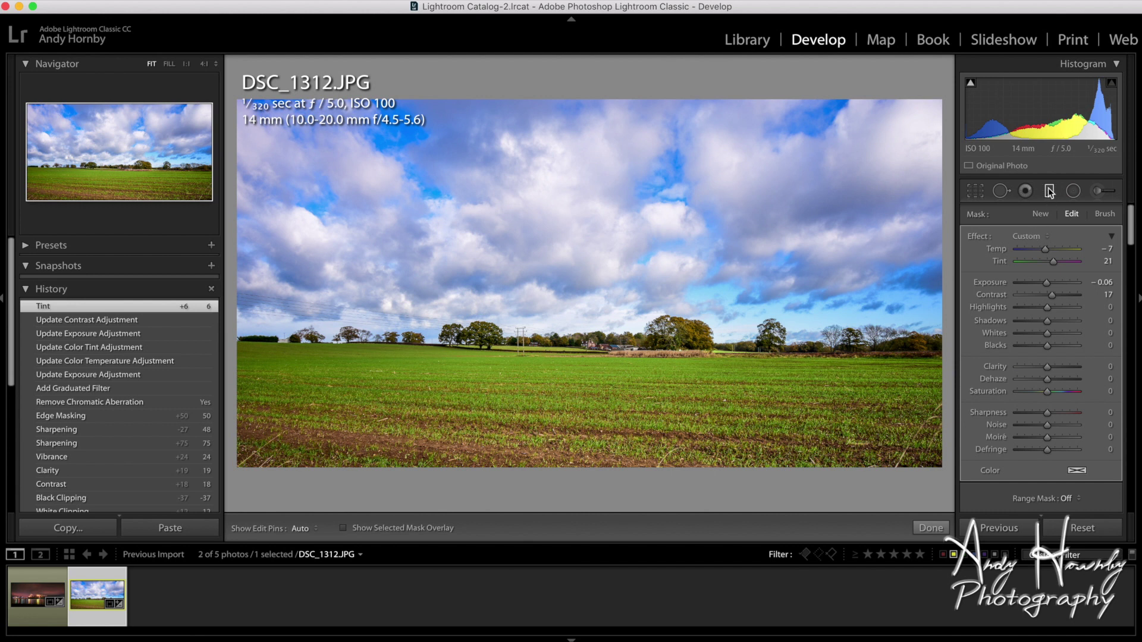
{"action": "left_click_drag", "start_coordinate": [518, 487], "coordinate": [553, 287]}
{"action": "left_click_drag", "start_coordinate": [1046, 282], "coordinate": [1042, 282]}
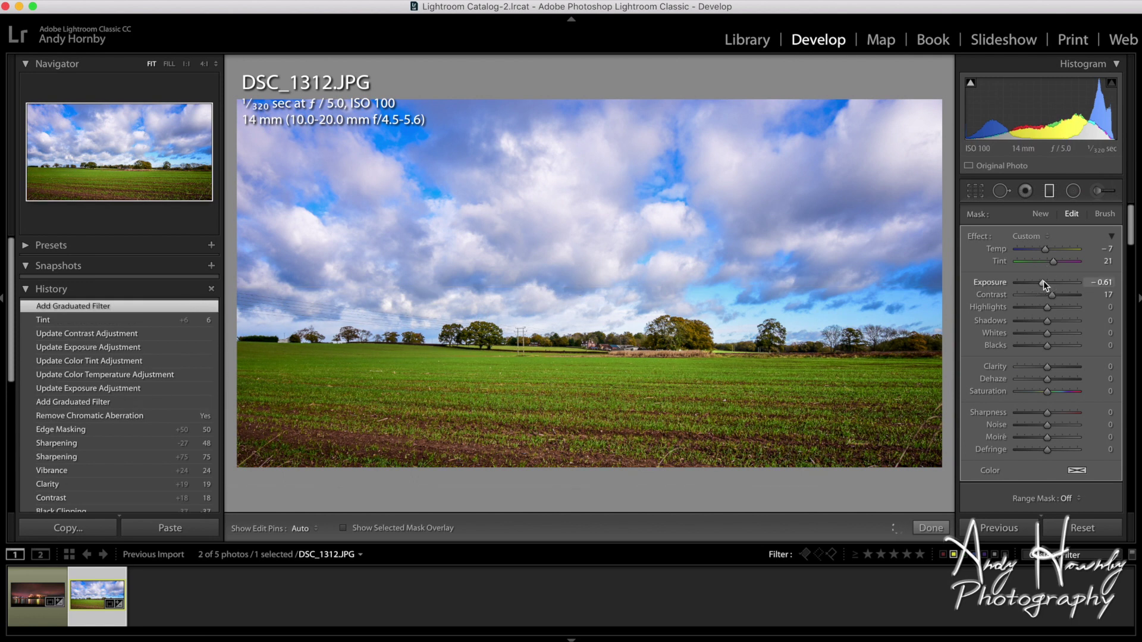
Step: Set the field filter's temp to 0, tint to -15 and contrast to about -9, and fine-tune its exposure
{"action": "double_click", "coordinate": [1048, 251]}
{"action": "double_click", "coordinate": [1048, 261]}
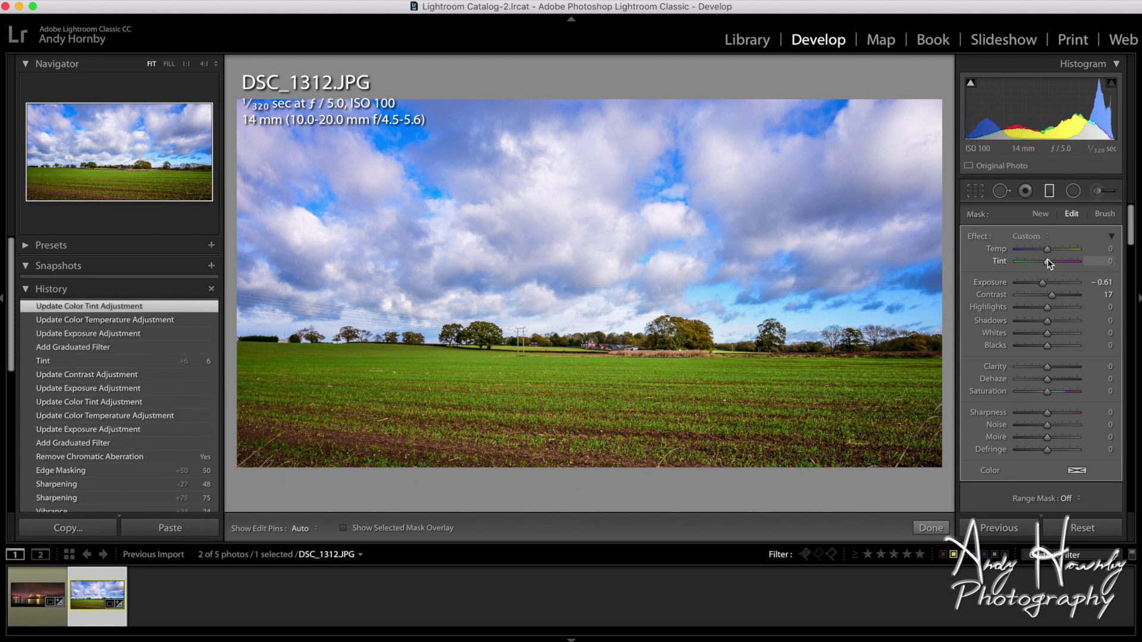
{"action": "left_click_drag", "start_coordinate": [1048, 265], "coordinate": [1043, 263]}
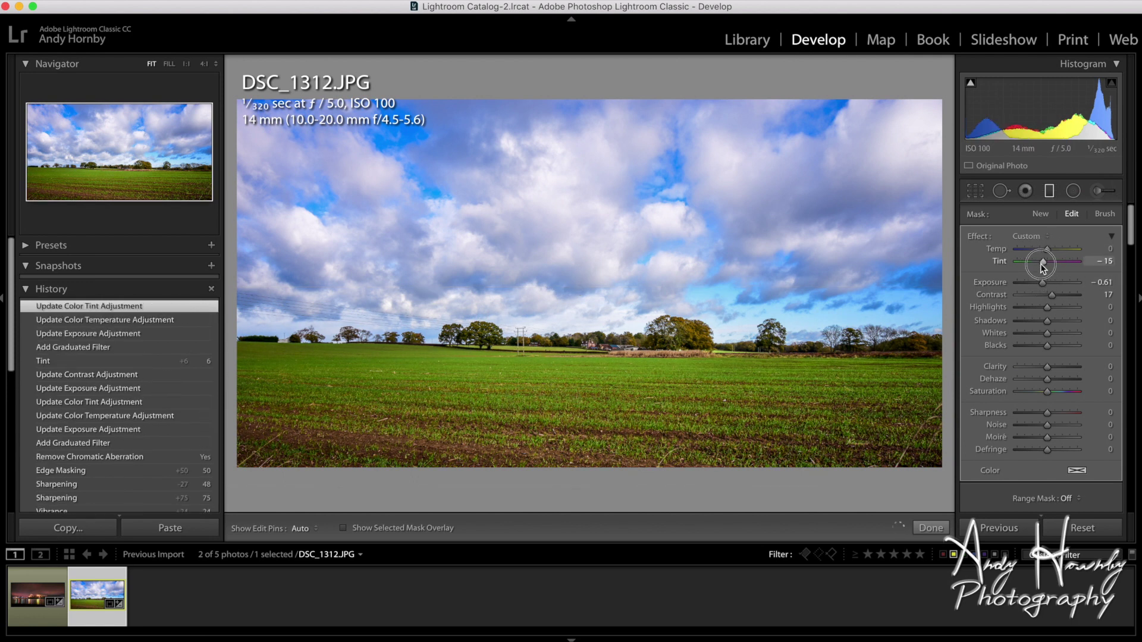
{"action": "double_click", "coordinate": [1051, 298]}
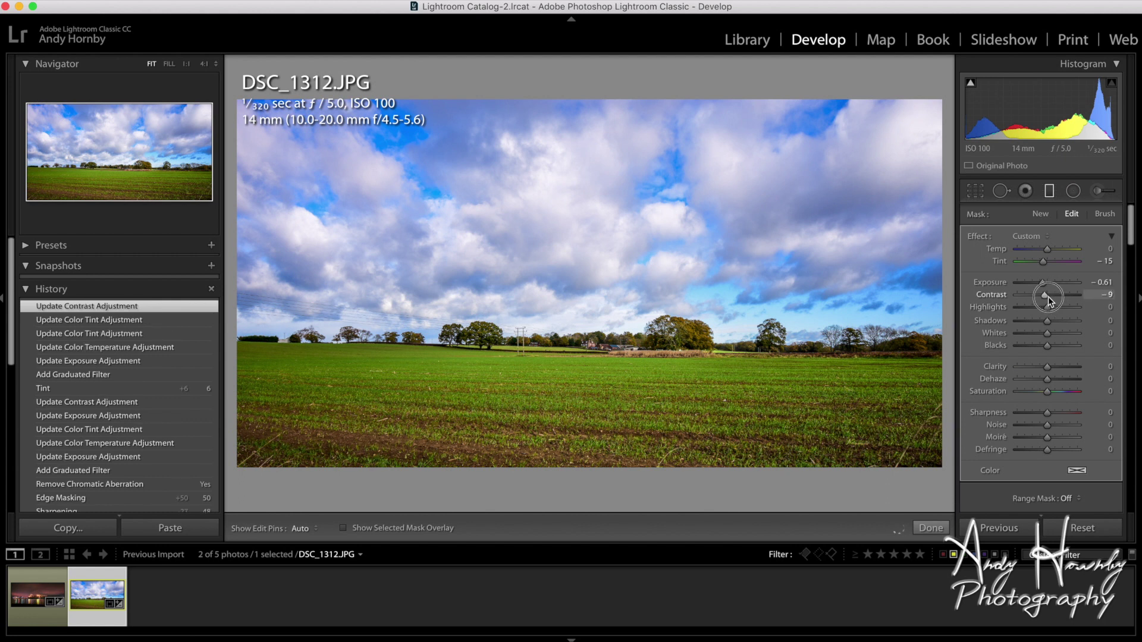
{"action": "left_click_drag", "start_coordinate": [1044, 287], "coordinate": [1042, 289]}
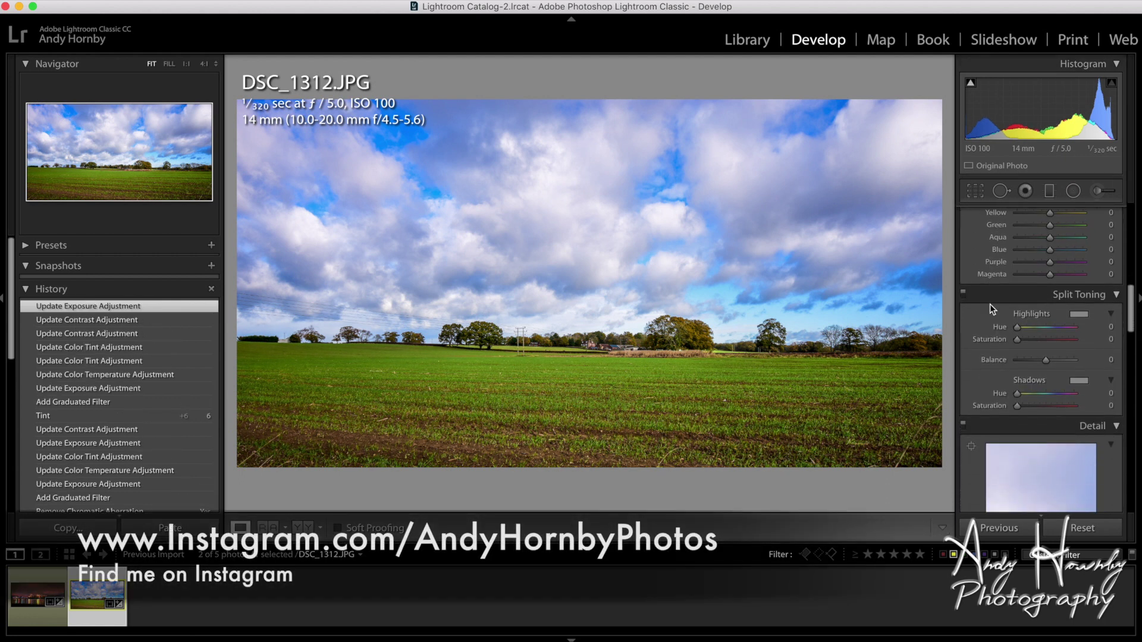
Step: Set the blue saturation to +6 and the aqua saturation to +5
{"action": "scroll", "coordinate": [990, 305], "scroll_direction": "up", "scroll_amount": 3}
{"action": "left_click", "coordinate": [1052, 309]}
{"action": "left_click_drag", "start_coordinate": [1054, 306], "coordinate": [1048, 305]}
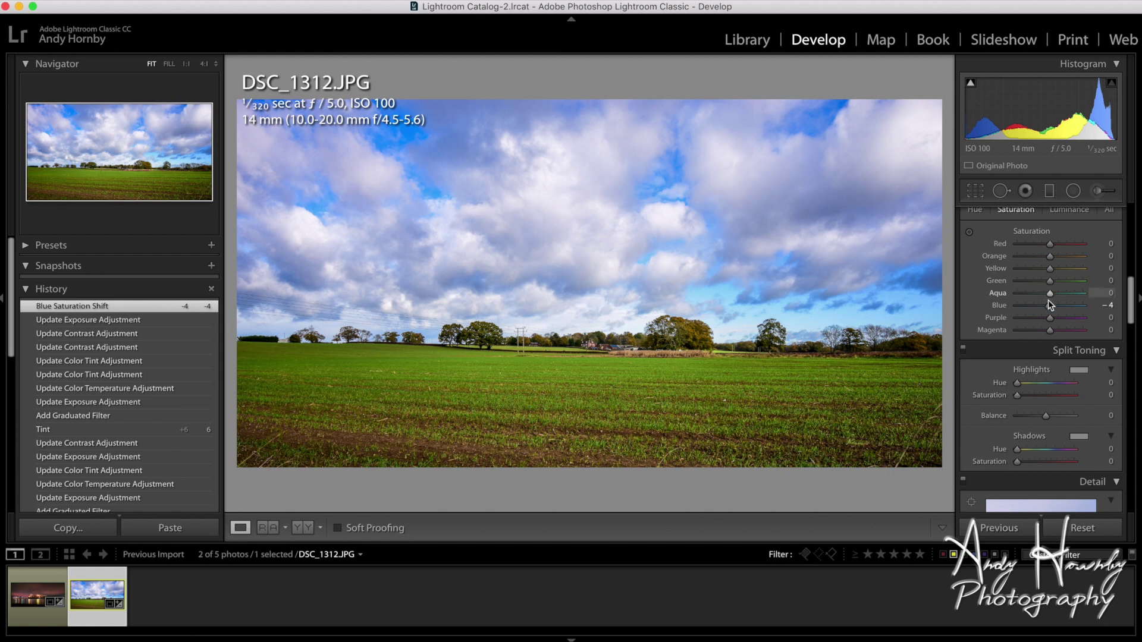
{"action": "left_click_drag", "start_coordinate": [1049, 306], "coordinate": [1053, 294]}
Step: Compare the field photo before and after editing, and examine the distant trees and farm buildings at 1:1
{"action": "key", "text": "backslash"}
{"action": "key", "text": "backslash"}
{"action": "key", "text": "backslash"}
{"action": "key", "text": "backslash"}
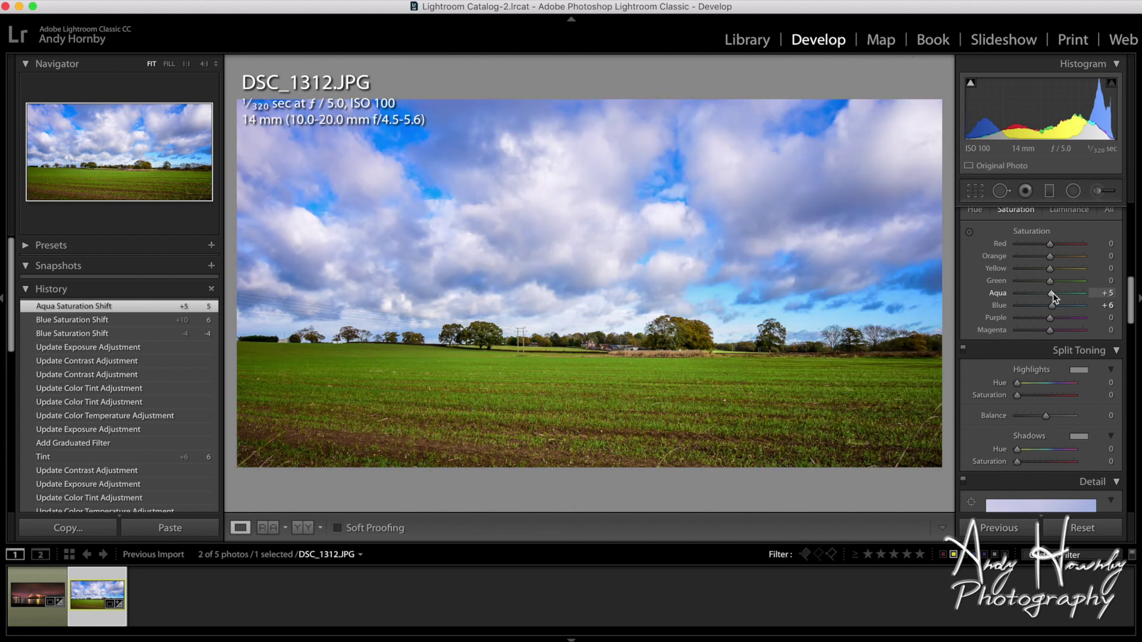
{"action": "key", "text": "backslash"}
{"action": "key", "text": "backslash"}
{"action": "key", "text": "backslash"}
{"action": "key", "text": "backslash"}
{"action": "key", "text": "backslash"}
{"action": "key", "text": "backslash"}
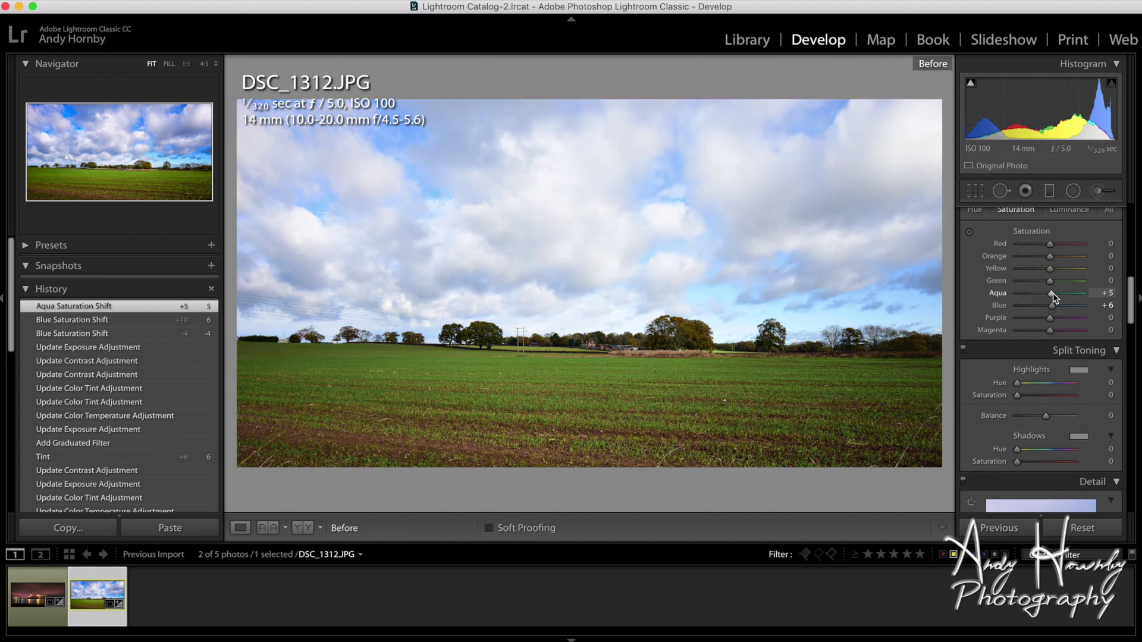
{"action": "key", "text": "backslash"}
{"action": "key", "text": "backslash"}
{"action": "key", "text": "backslash"}
{"action": "key", "text": "backslash"}
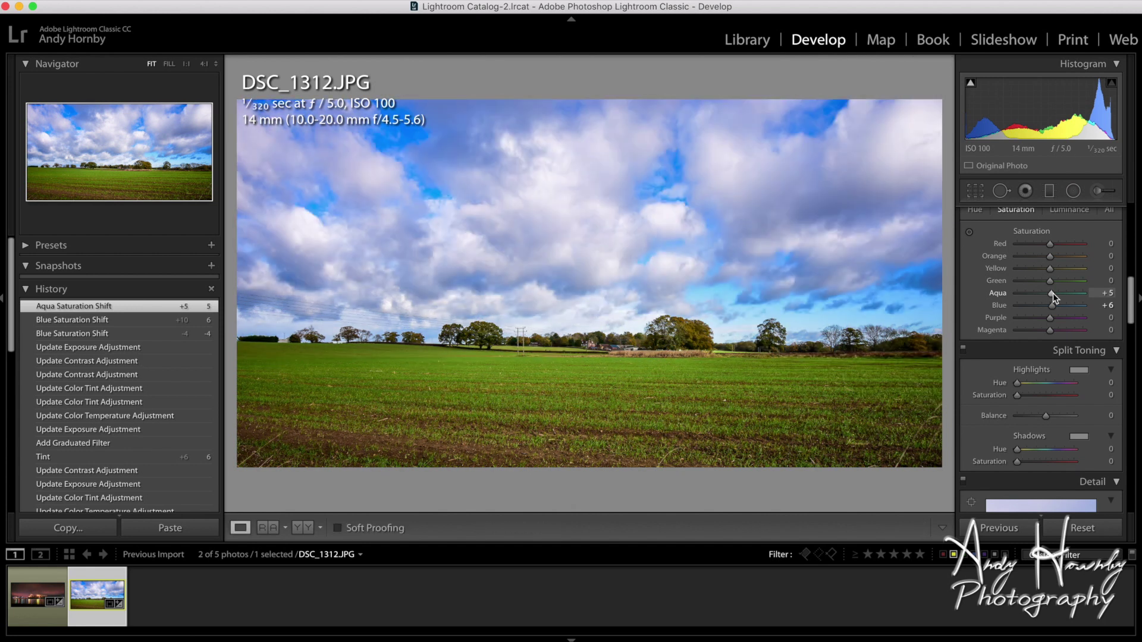
{"action": "key", "text": "backslash"}
{"action": "key", "text": "backslash"}
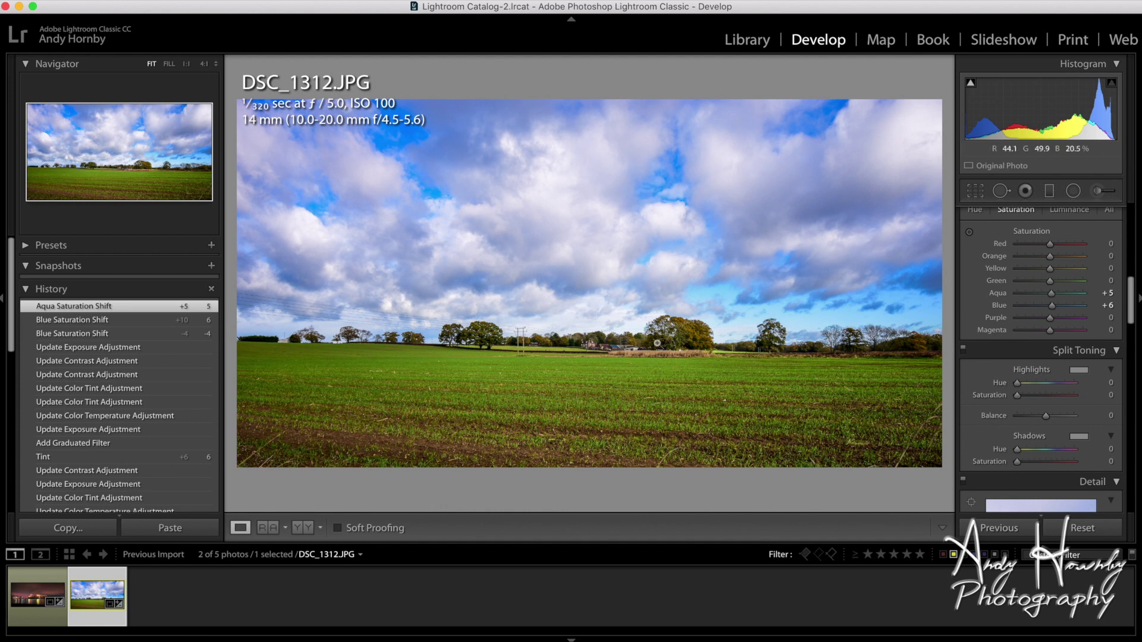
{"action": "left_click", "coordinate": [612, 345]}
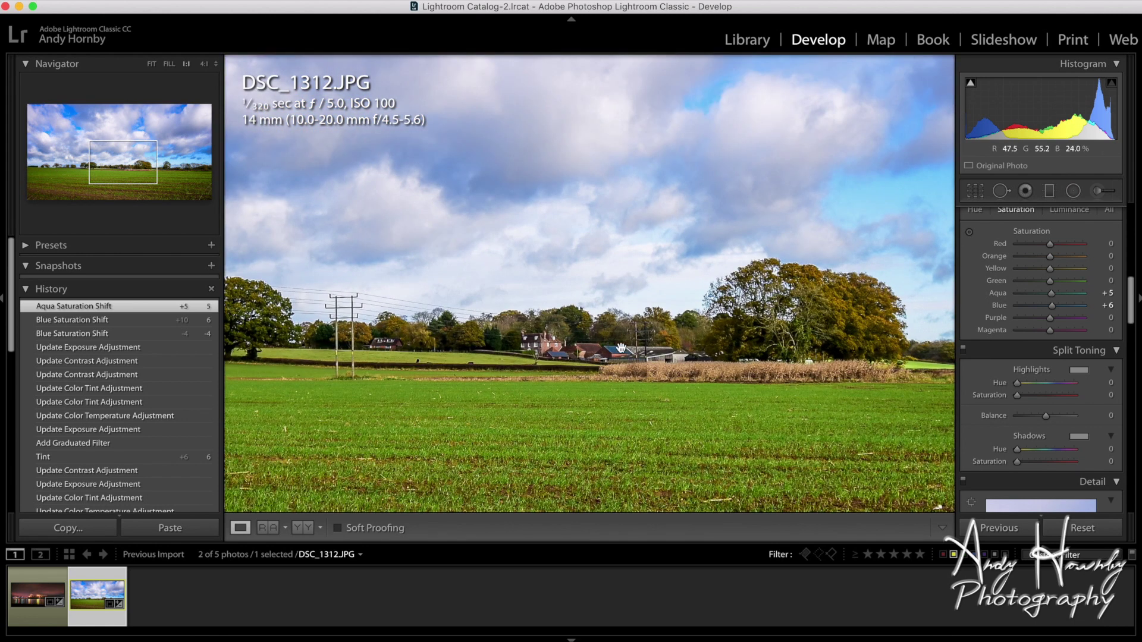
{"action": "left_click", "coordinate": [568, 348]}
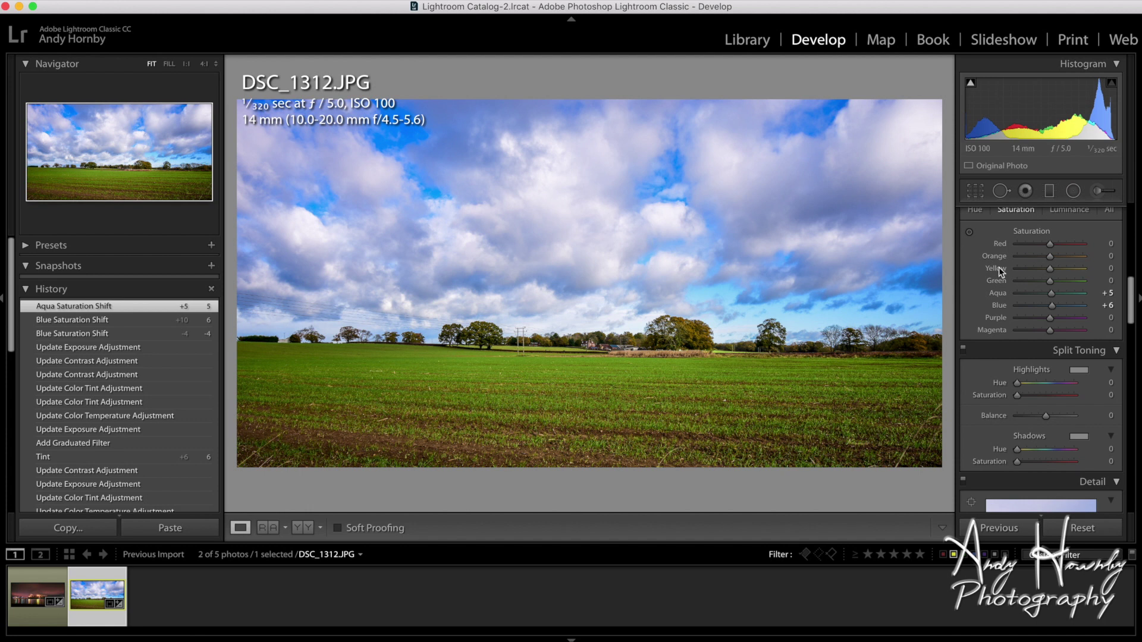
Step: Check the finished field photo against its original version once more
{"action": "scroll", "coordinate": [998, 267], "scroll_direction": "down", "scroll_amount": 20}
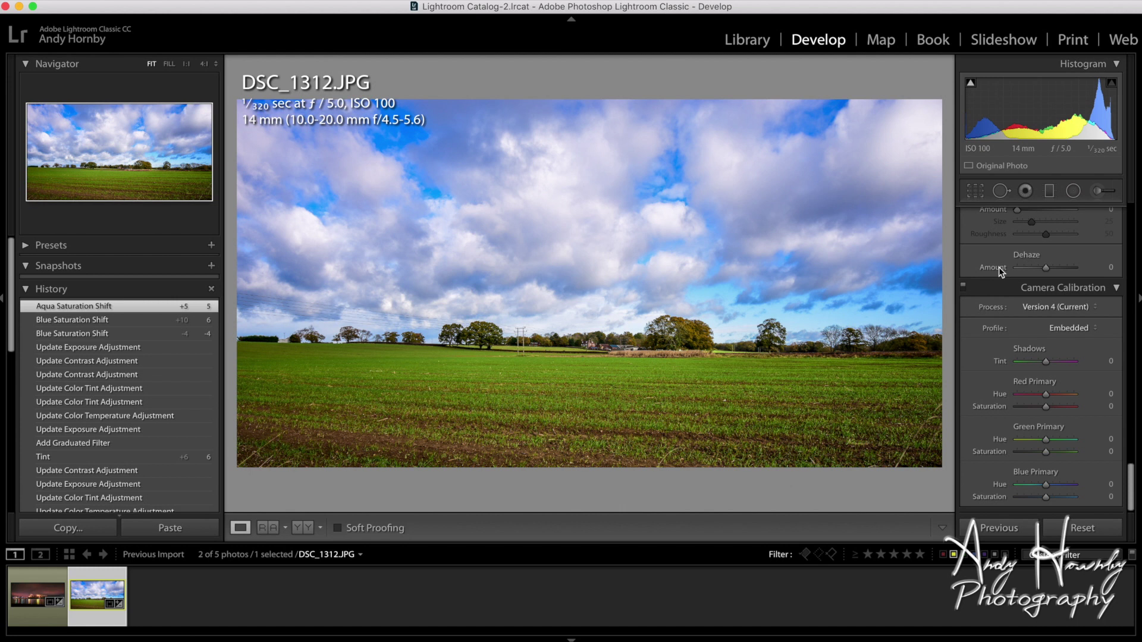
{"action": "key", "text": "backslash"}
{"action": "key", "text": "backslash"}
{"action": "key", "text": "backslash"}
{"action": "key", "text": "backslash"}
{"action": "key", "text": "backslash"}
{"action": "key", "text": "backslash"}
{"action": "key", "text": "backslash"}
{"action": "key", "text": "backslash"}
{"action": "key", "text": "backslash"}
{"action": "key", "text": "backslash"}
{"action": "key", "text": "backslash"}
{"action": "key", "text": "backslash"}
Step: Filter the filmstrip to red-labelled photos only and examine the skyline and boats of 1D1A0857.CR2 at 1:1
{"action": "left_click", "coordinate": [954, 554]}
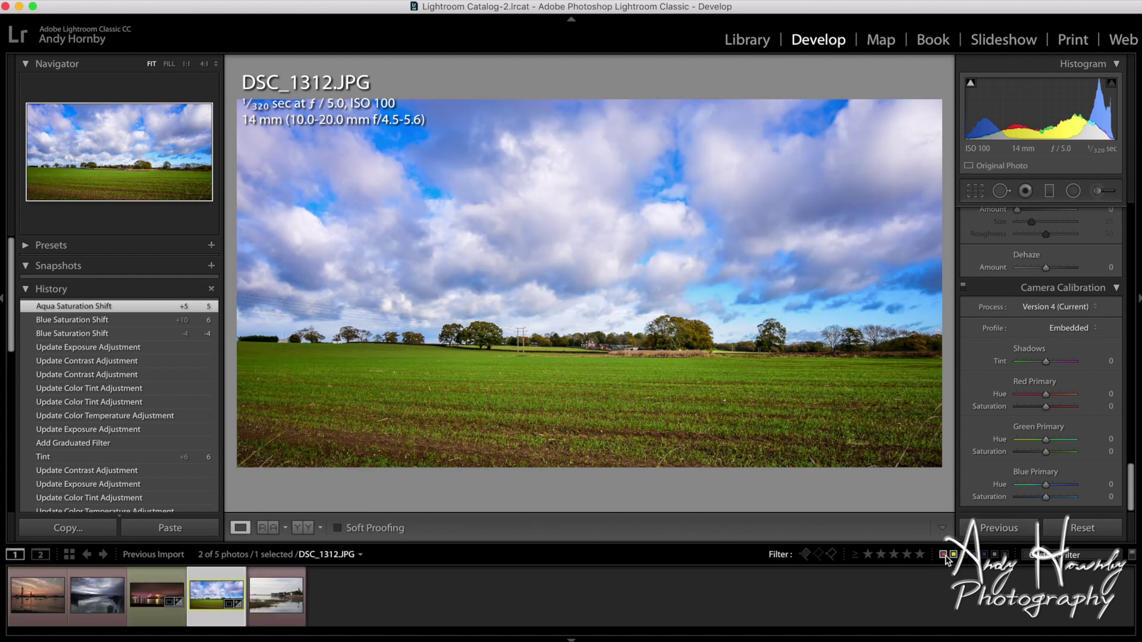
{"action": "left_click", "coordinate": [954, 555]}
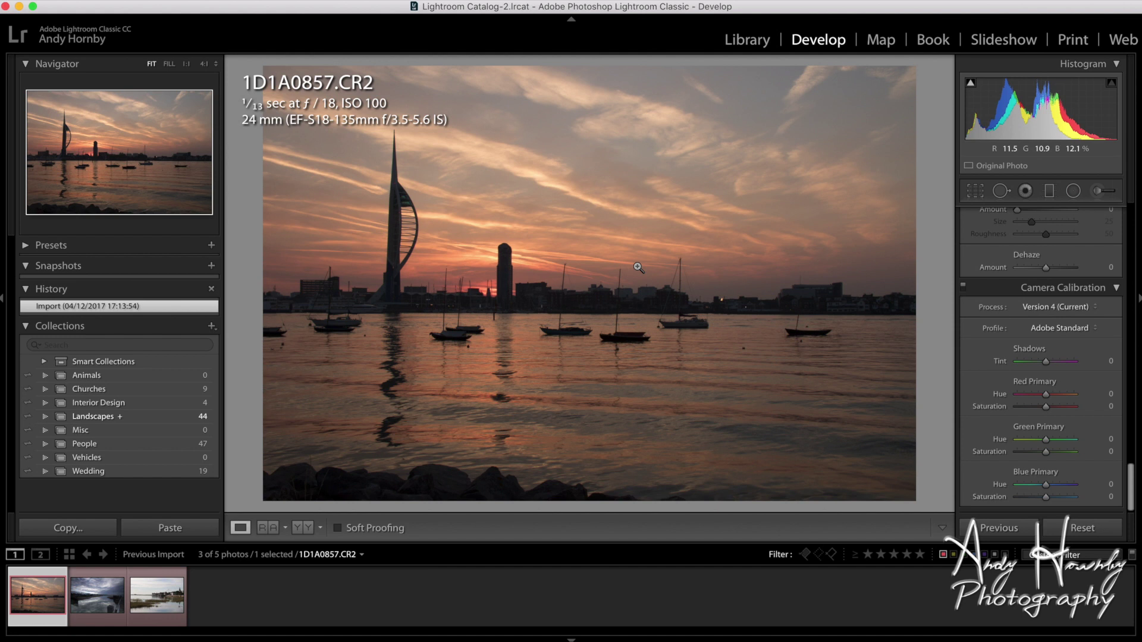
{"action": "left_click", "coordinate": [504, 287]}
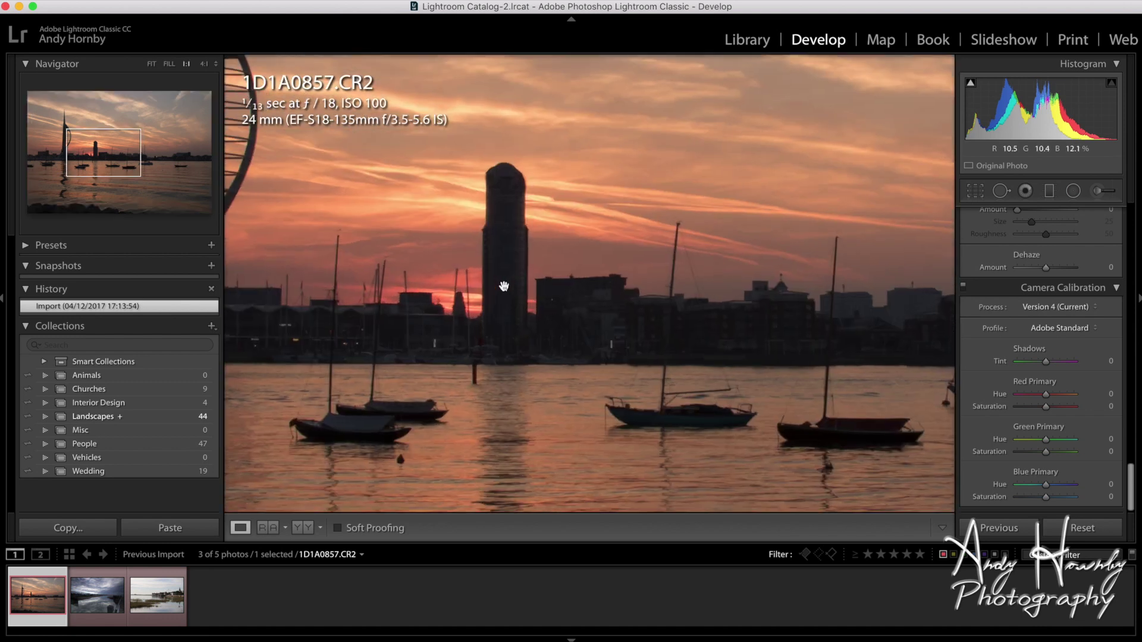
{"action": "left_click", "coordinate": [503, 253]}
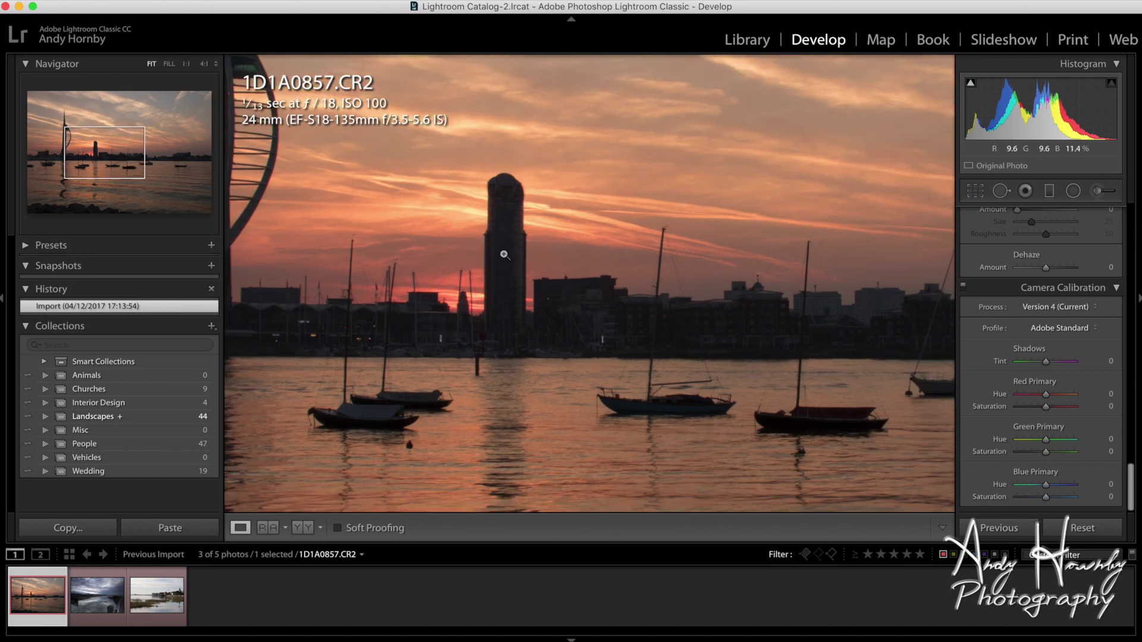
{"action": "left_click_drag", "start_coordinate": [504, 254], "coordinate": [587, 311]}
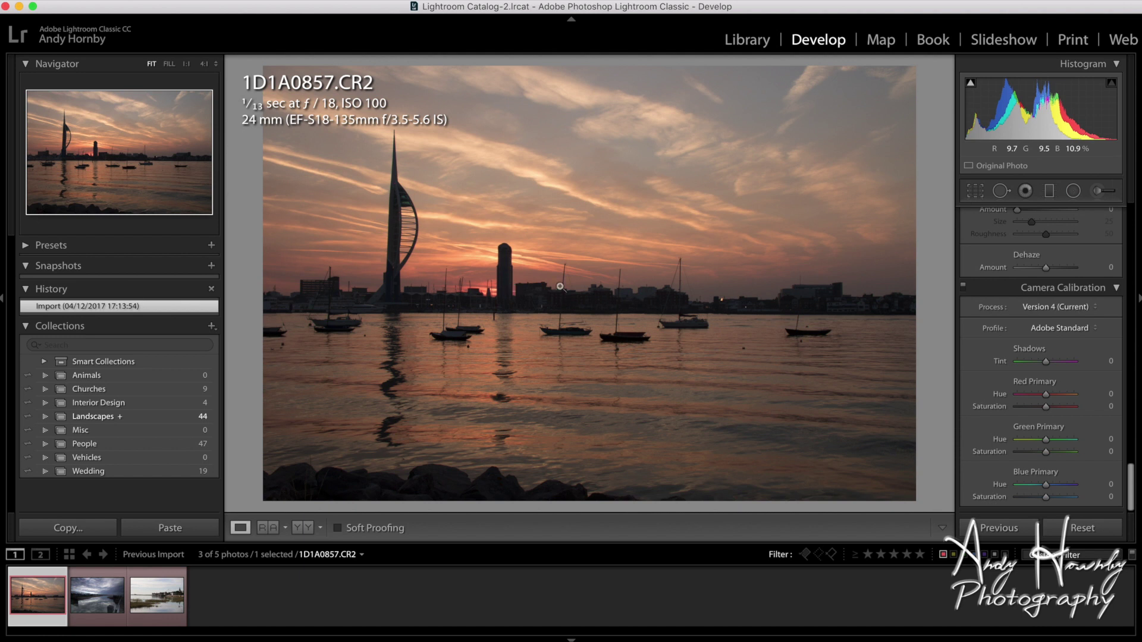
Step: Set the white balance of the sunset harbour photo to temp 4,161 and tint +32
{"action": "scroll", "coordinate": [1034, 331], "scroll_direction": "up", "scroll_amount": 15}
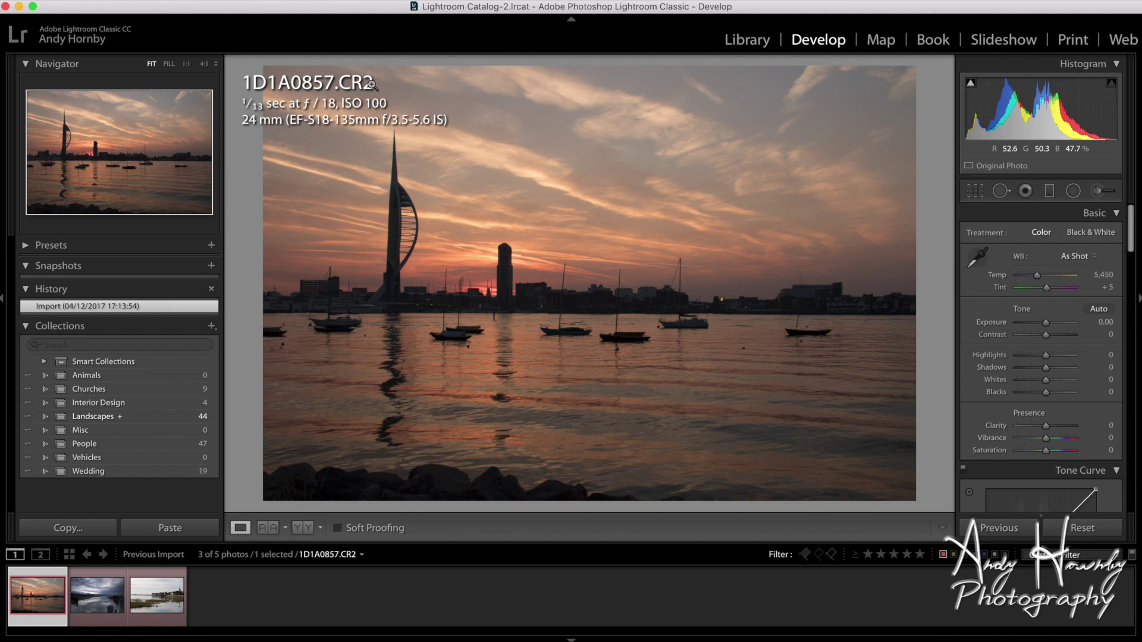
{"action": "left_click", "coordinate": [1047, 288]}
{"action": "left_click_drag", "start_coordinate": [1048, 290], "coordinate": [1031, 280]}
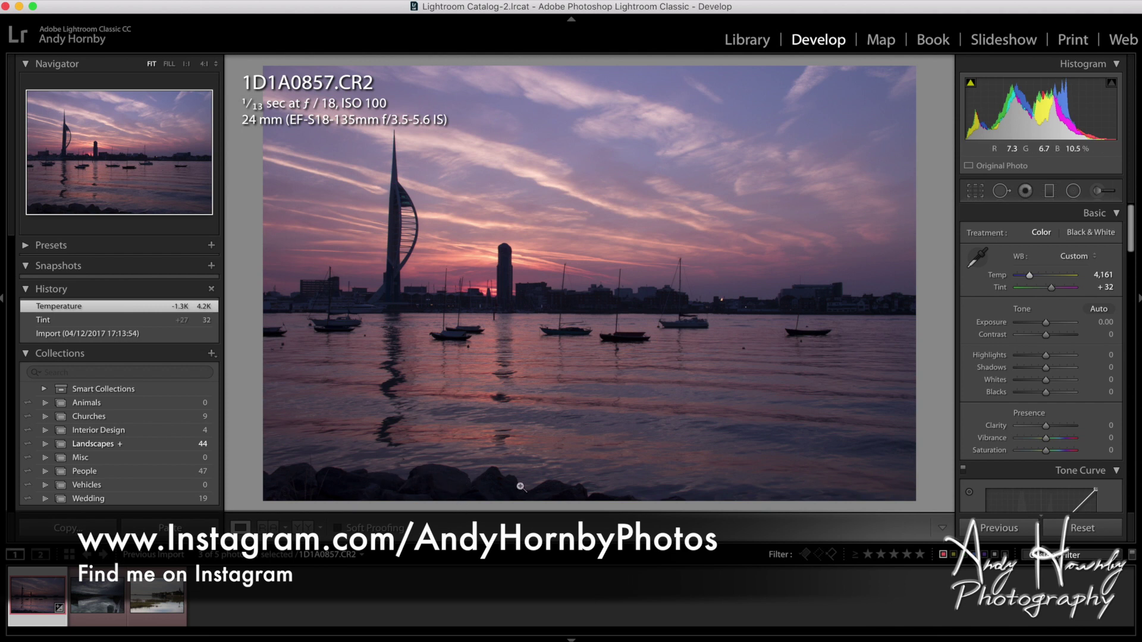
Step: Set exposure to +0.15, contrast to +24 and shadows to +86, checking the towers at 1:1
{"action": "left_click_drag", "start_coordinate": [1045, 323], "coordinate": [1061, 373]}
{"action": "left_click", "coordinate": [1045, 357]}
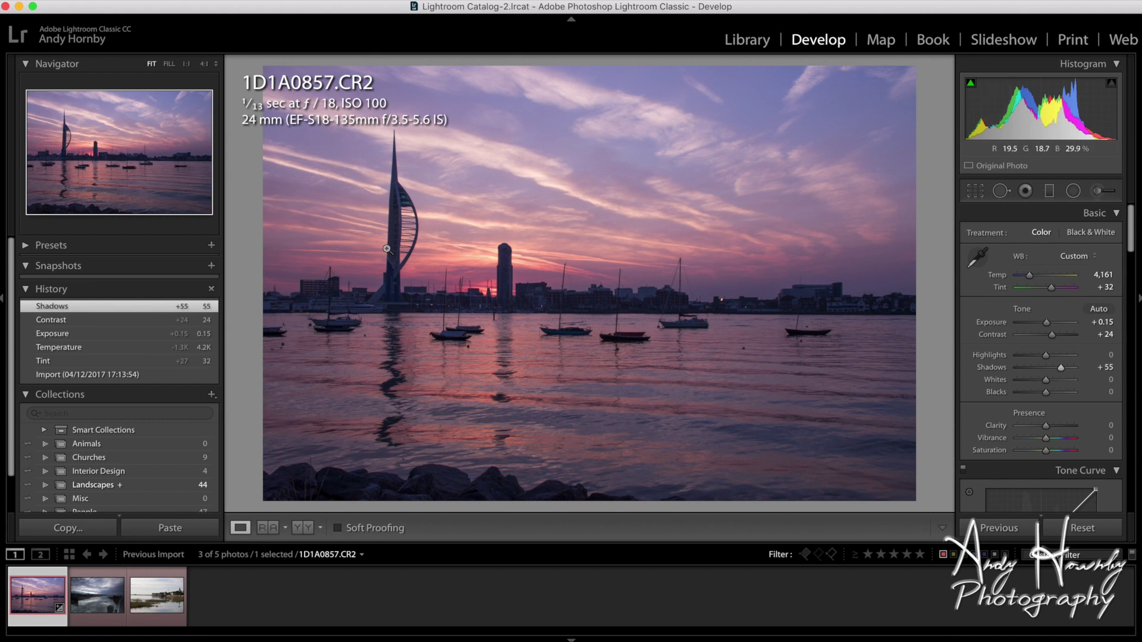
{"action": "left_click", "coordinate": [387, 248]}
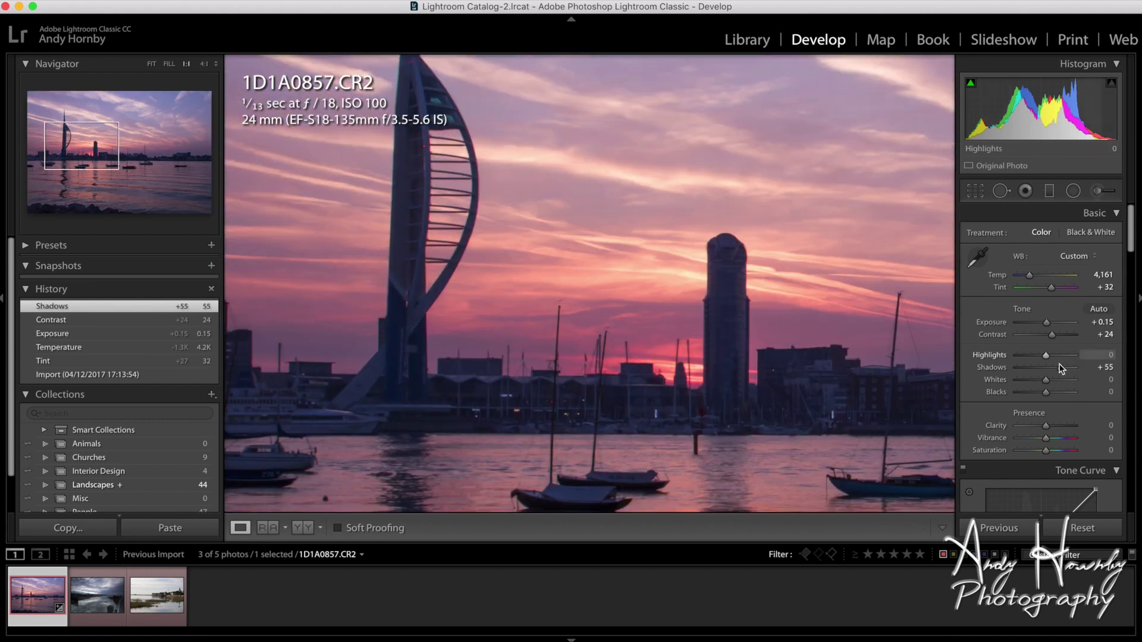
{"action": "mouse_move", "coordinate": [1062, 367]}
{"action": "left_mouse_down"}
{"action": "mouse_move", "coordinate": [1079, 372]}
{"action": "mouse_move", "coordinate": [1071, 368]}
{"action": "left_mouse_up"}
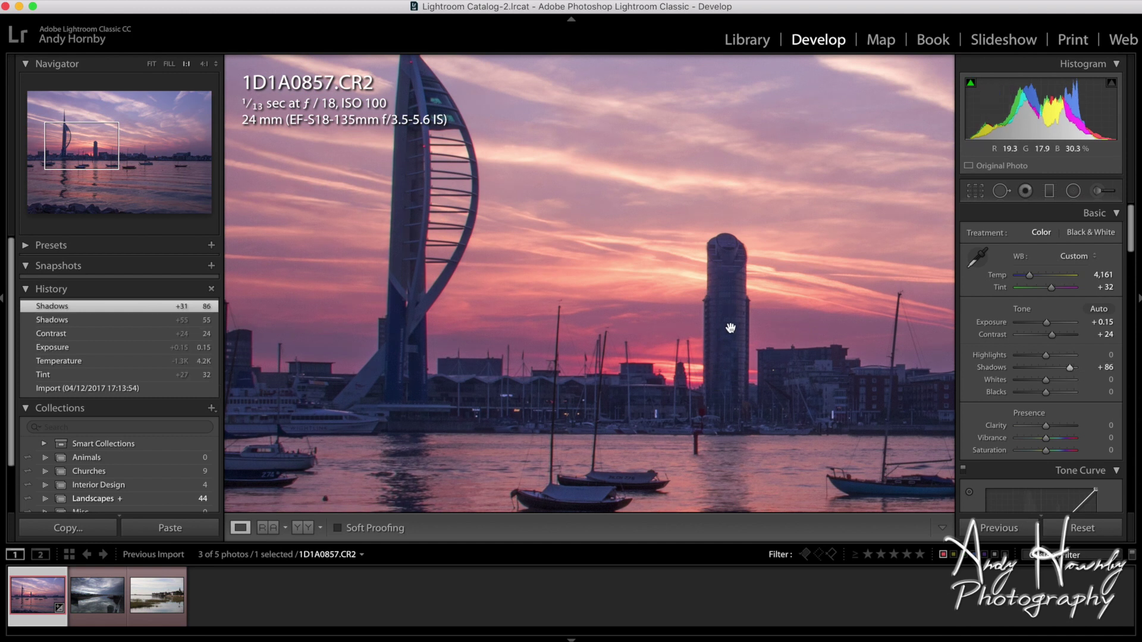
{"action": "left_click", "coordinate": [760, 342]}
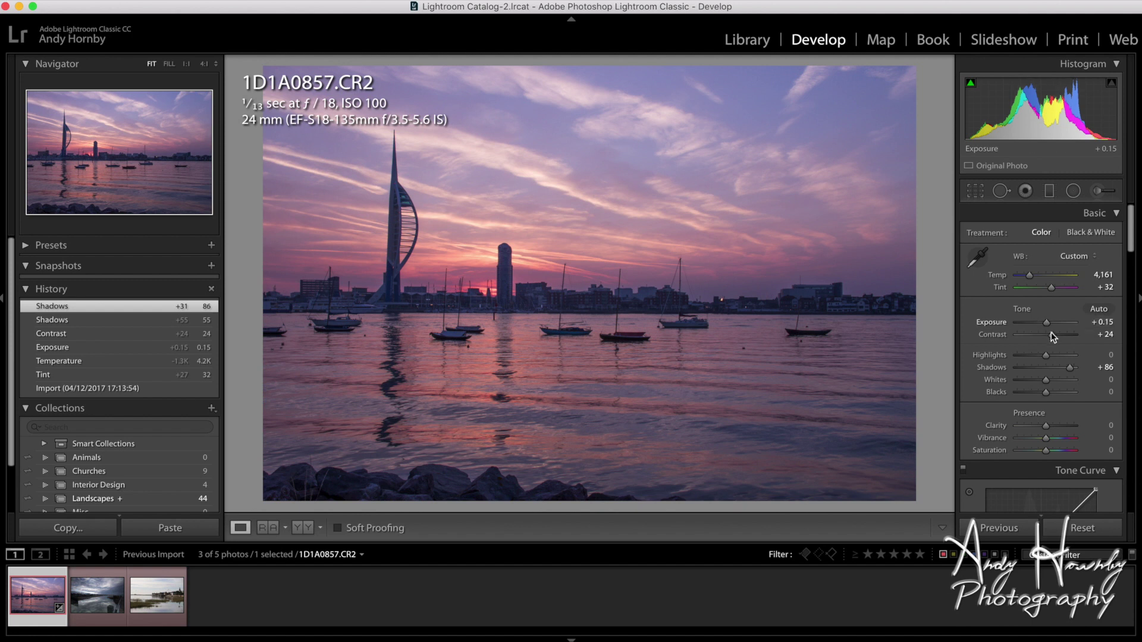
Step: Reset the shadows and raise them to +73 while viewing the skyline at 1:1, then return to the fitted view
{"action": "double_click", "coordinate": [1072, 369]}
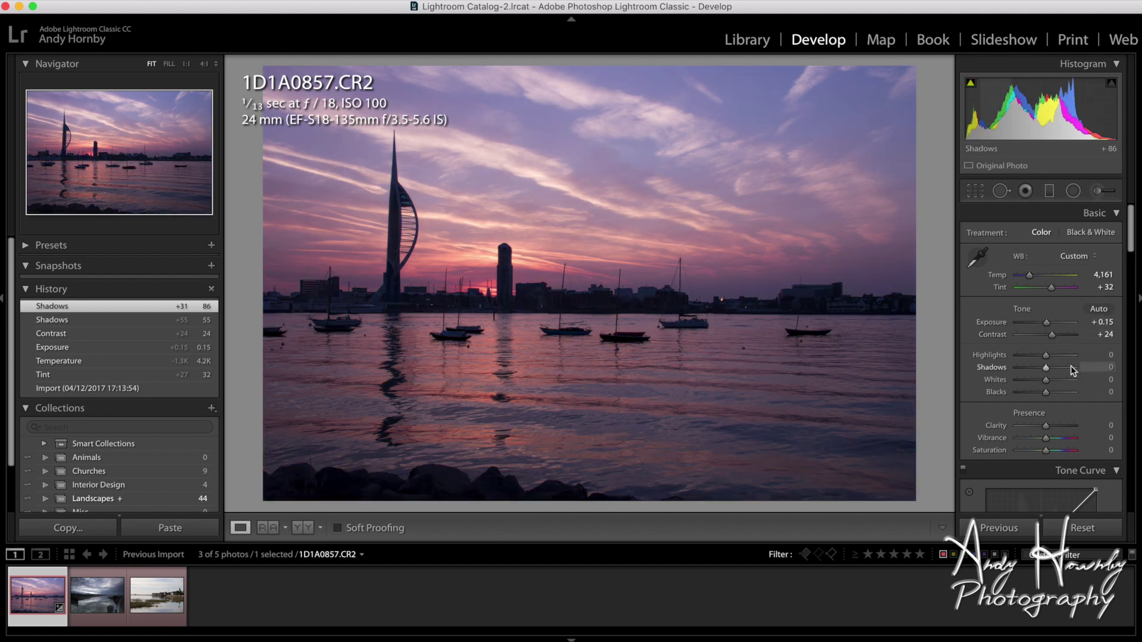
{"action": "left_click", "coordinate": [499, 289]}
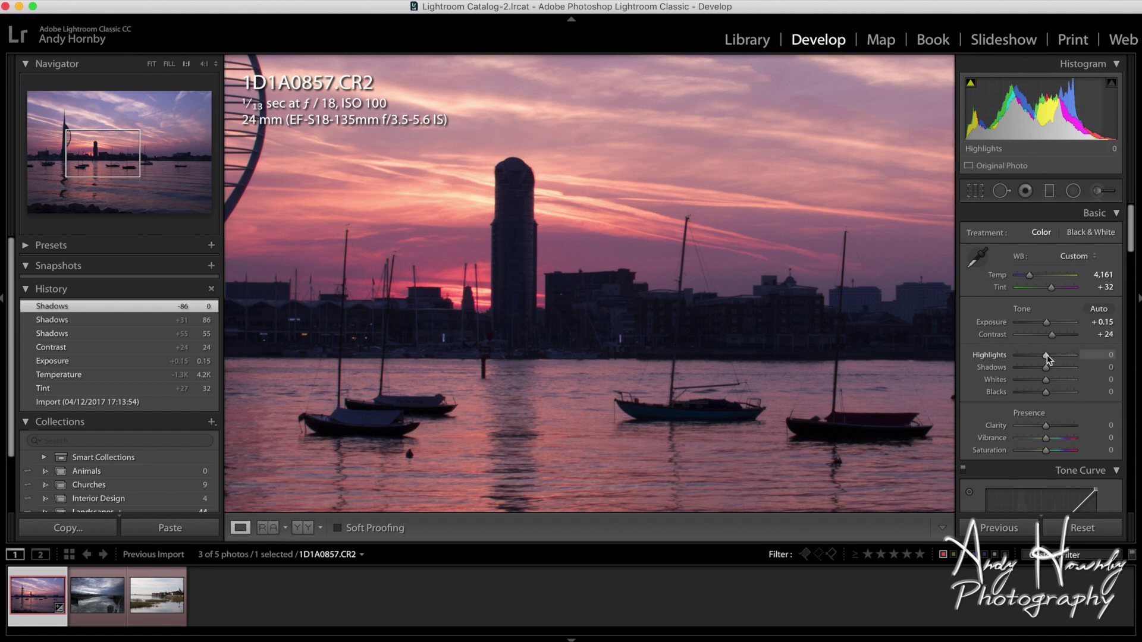
{"action": "mouse_move", "coordinate": [1046, 369]}
{"action": "left_mouse_down"}
{"action": "mouse_move", "coordinate": [1092, 374]}
{"action": "mouse_move", "coordinate": [1066, 369]}
{"action": "left_mouse_up"}
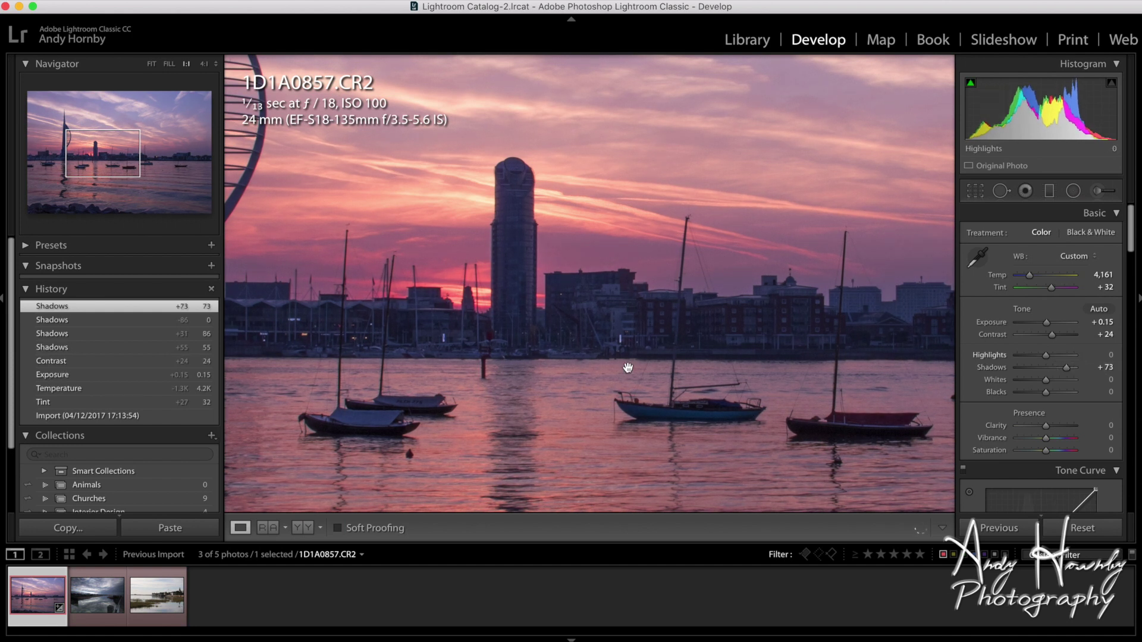
{"action": "left_click", "coordinate": [538, 326]}
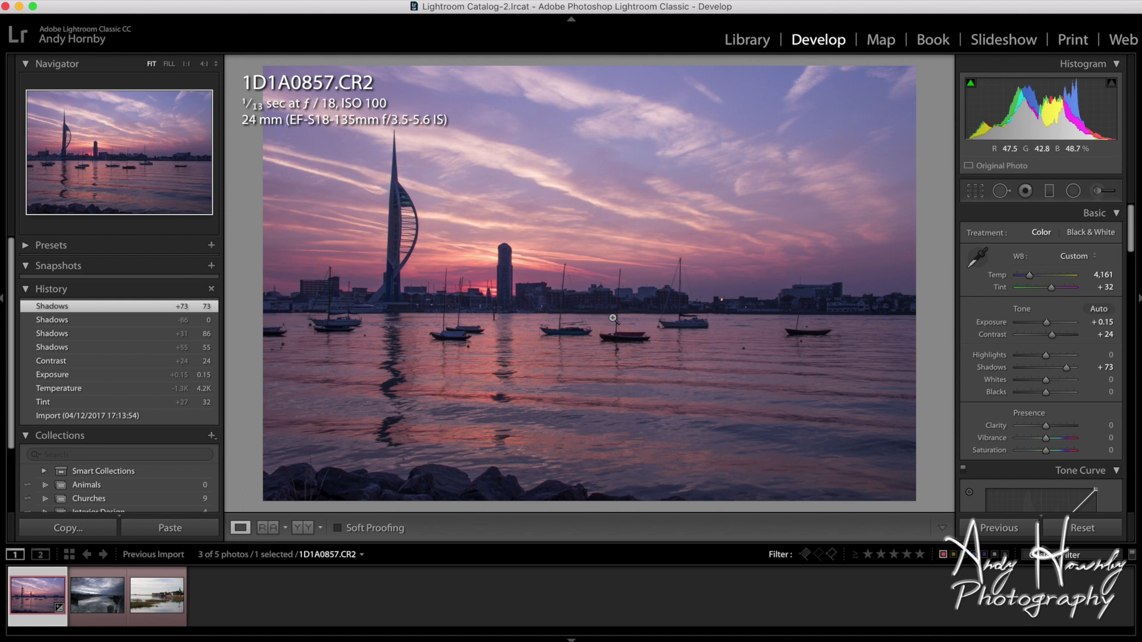
Step: Set highlights to -100 and compare the harbour photo with its original version
{"action": "left_click_drag", "start_coordinate": [1045, 355], "coordinate": [996, 356]}
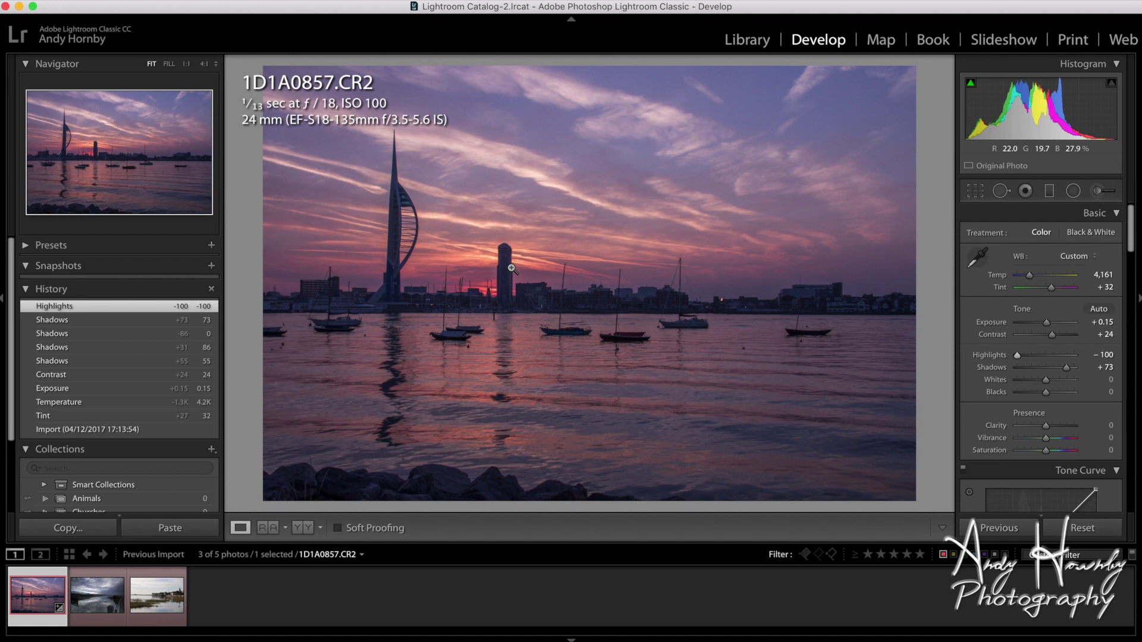
{"action": "key", "text": "backslash"}
{"action": "key", "text": "backslash"}
Step: Set whites to +21, blacks to -12 and clarity to +28
{"action": "scroll", "coordinate": [1008, 305], "scroll_direction": "down", "scroll_amount": 2}
{"action": "left_click_drag", "start_coordinate": [1046, 322], "coordinate": [1043, 331]}
{"action": "left_click_drag", "start_coordinate": [1046, 364], "coordinate": [1053, 367]}
{"action": "scroll", "coordinate": [1039, 258], "scroll_direction": "up", "scroll_amount": 3}
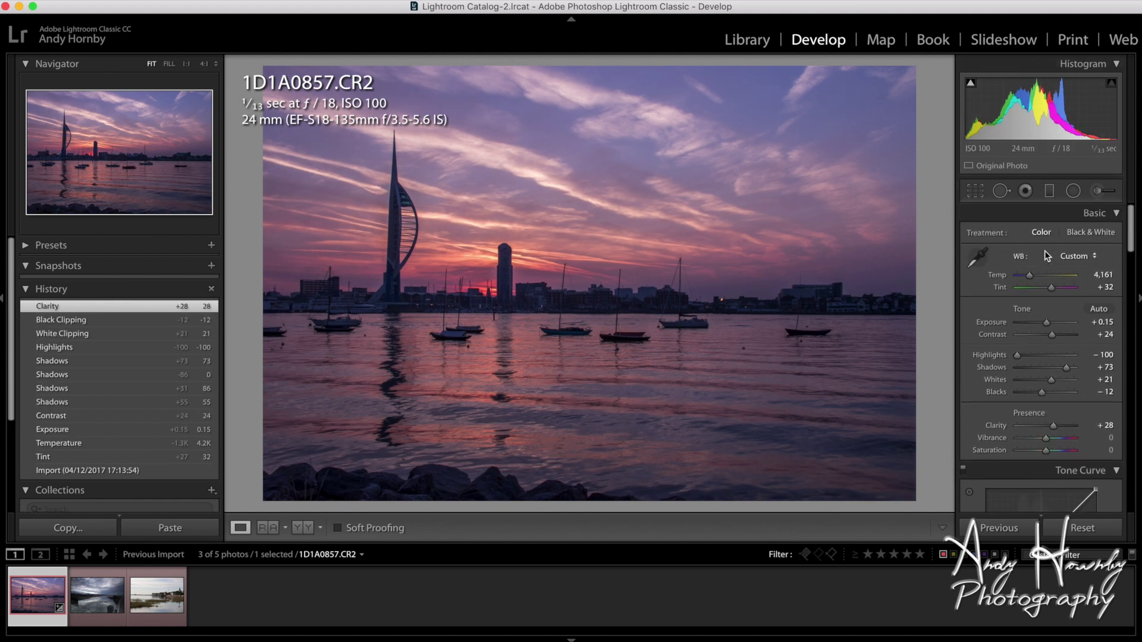
Step: Set the harbour photo's exposure to +0.30 and vibrance to +35
{"action": "left_click_drag", "start_coordinate": [1047, 323], "coordinate": [1048, 325]}
{"action": "scroll", "coordinate": [1049, 325], "scroll_direction": "down", "scroll_amount": 4}
{"action": "scroll", "coordinate": [1047, 321], "scroll_direction": "up", "scroll_amount": 1}
{"action": "left_click_drag", "start_coordinate": [1046, 284], "coordinate": [1058, 279]}
{"action": "scroll", "coordinate": [1058, 278], "scroll_direction": "down", "scroll_amount": 3}
Step: Set the HSL saturation of aqua to +15, blue +27, purple +5 and magenta +31, and compare with the original photo
{"action": "scroll", "coordinate": [1057, 280], "scroll_direction": "down", "scroll_amount": 5}
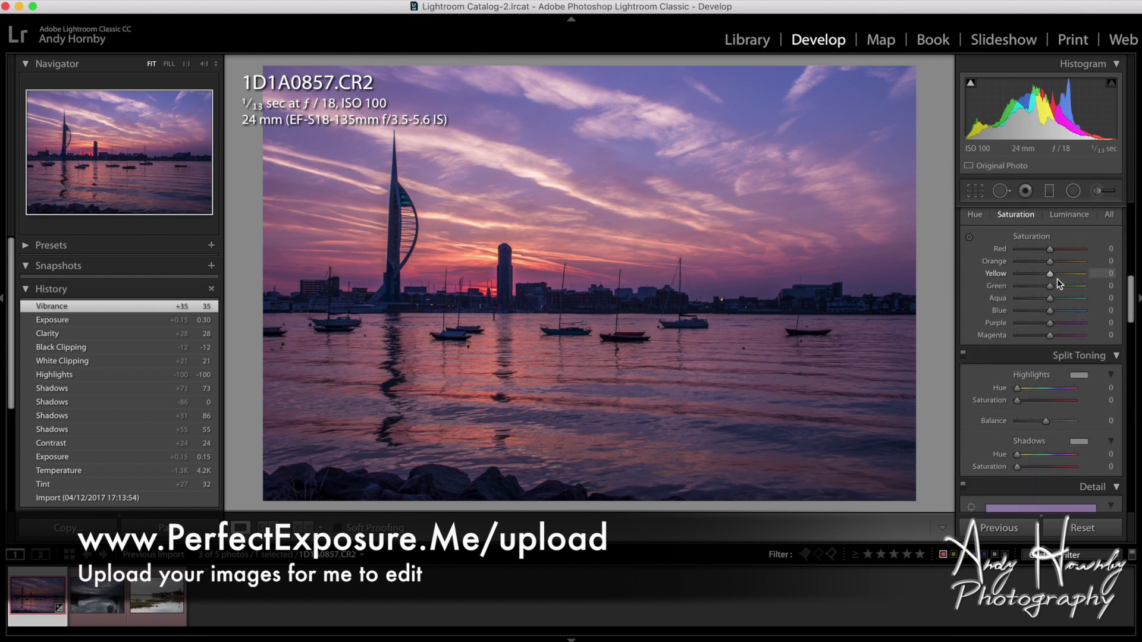
{"action": "left_click_drag", "start_coordinate": [1051, 345], "coordinate": [1061, 373]}
{"action": "key", "text": "backslash"}
{"action": "key", "text": "backslash"}
{"action": "key", "text": "backslash"}
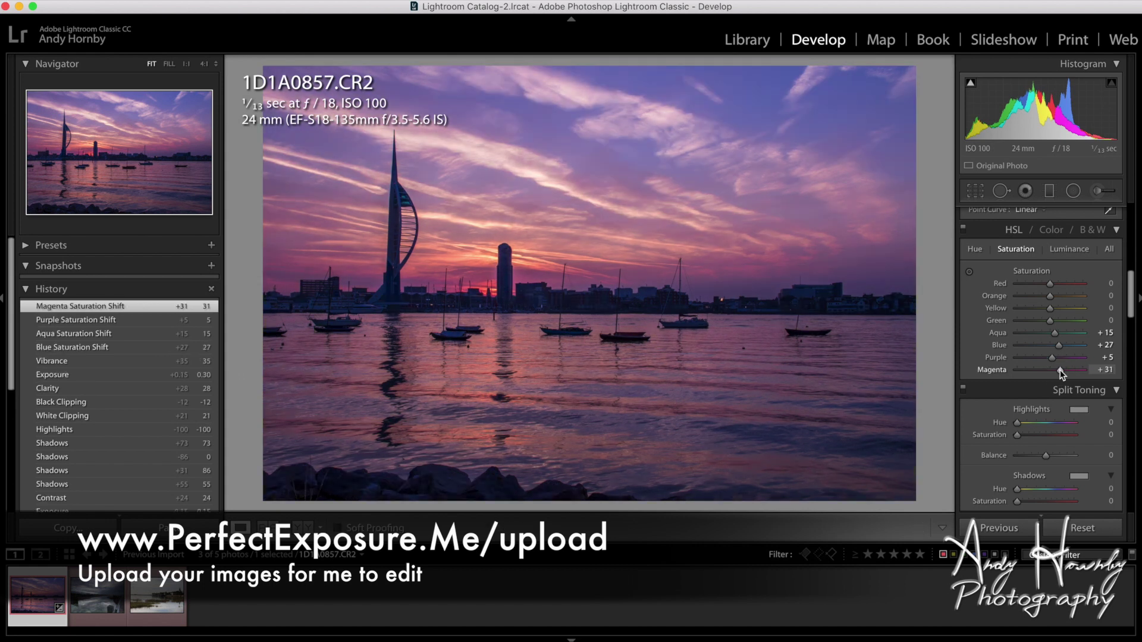
{"action": "key", "text": "backslash"}
{"action": "key", "text": "backslash"}
{"action": "key", "text": "backslash"}
Step: Crop the rocks off the bottom of the harbour photo, keeping its full width, and apply the crop
{"action": "scroll", "coordinate": [1049, 345], "scroll_direction": "up", "scroll_amount": 10}
{"action": "left_click", "coordinate": [975, 190]}
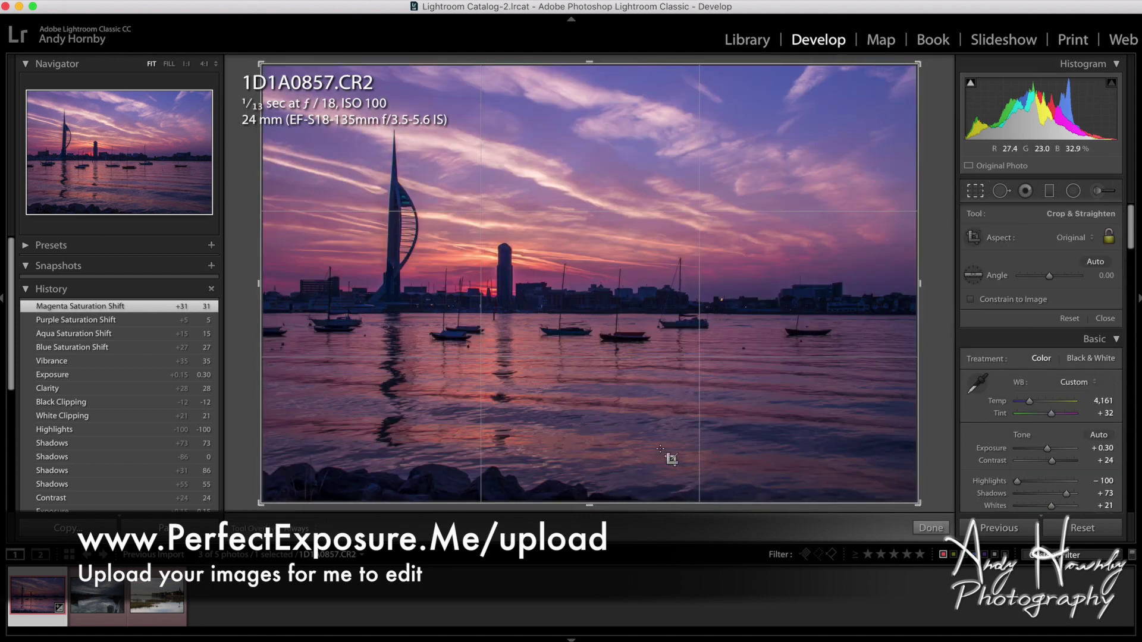
{"action": "left_click_drag", "start_coordinate": [589, 504], "coordinate": [587, 463]}
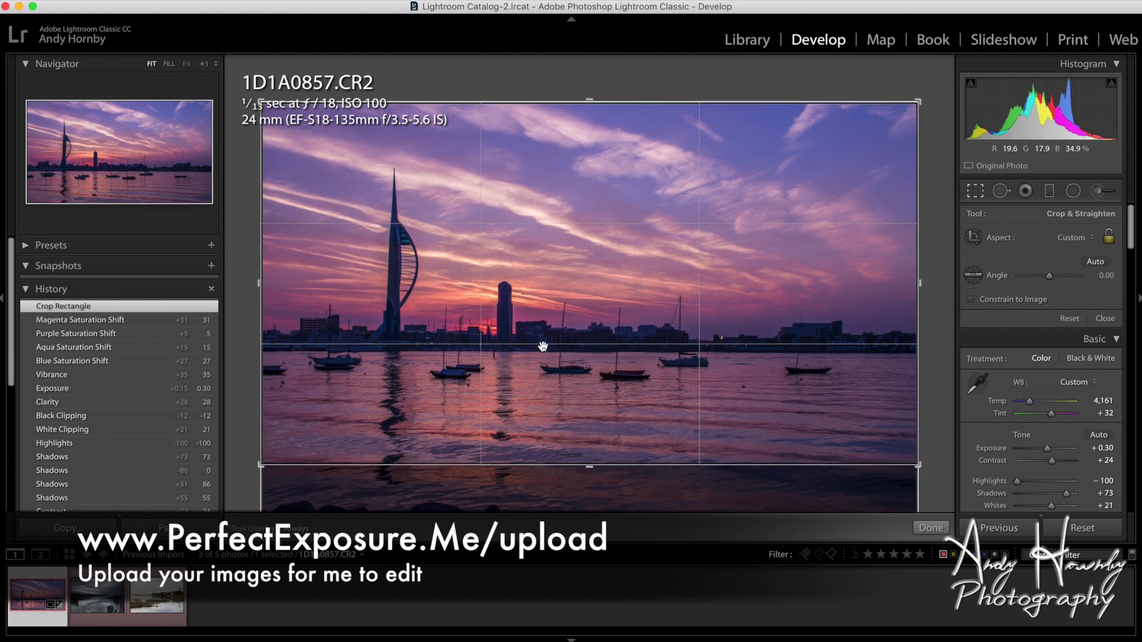
{"action": "key", "text": "Return"}
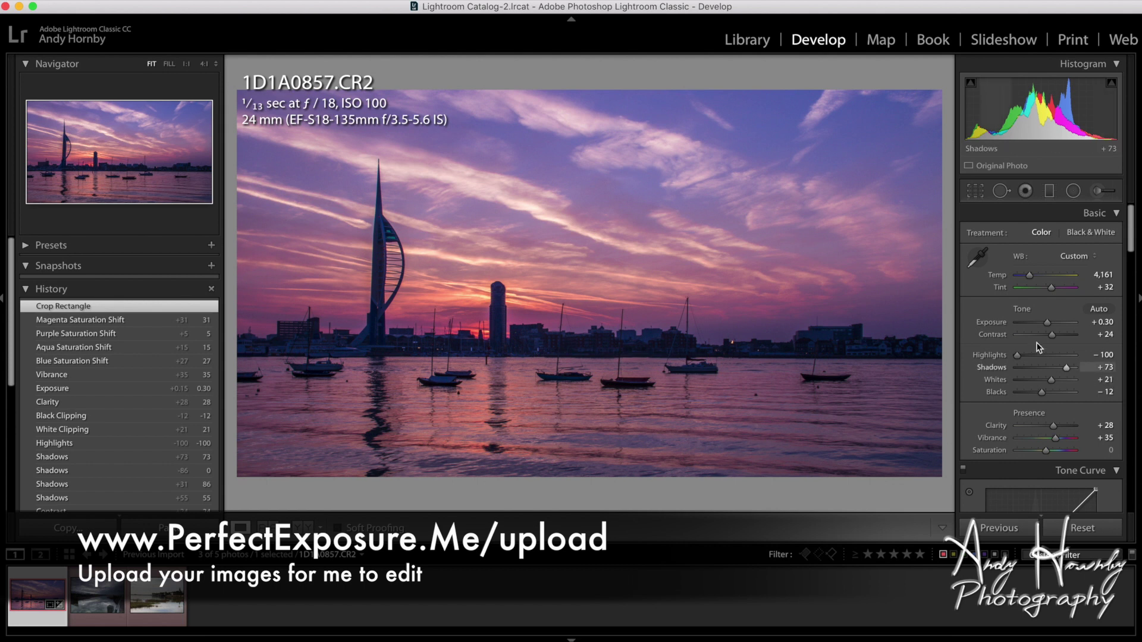
Step: Split-tone the highlights with hue 30 and saturation 18
{"action": "scroll", "coordinate": [1016, 330], "scroll_direction": "down", "scroll_amount": 10}
{"action": "scroll", "coordinate": [1016, 330], "scroll_direction": "down", "scroll_amount": 5}
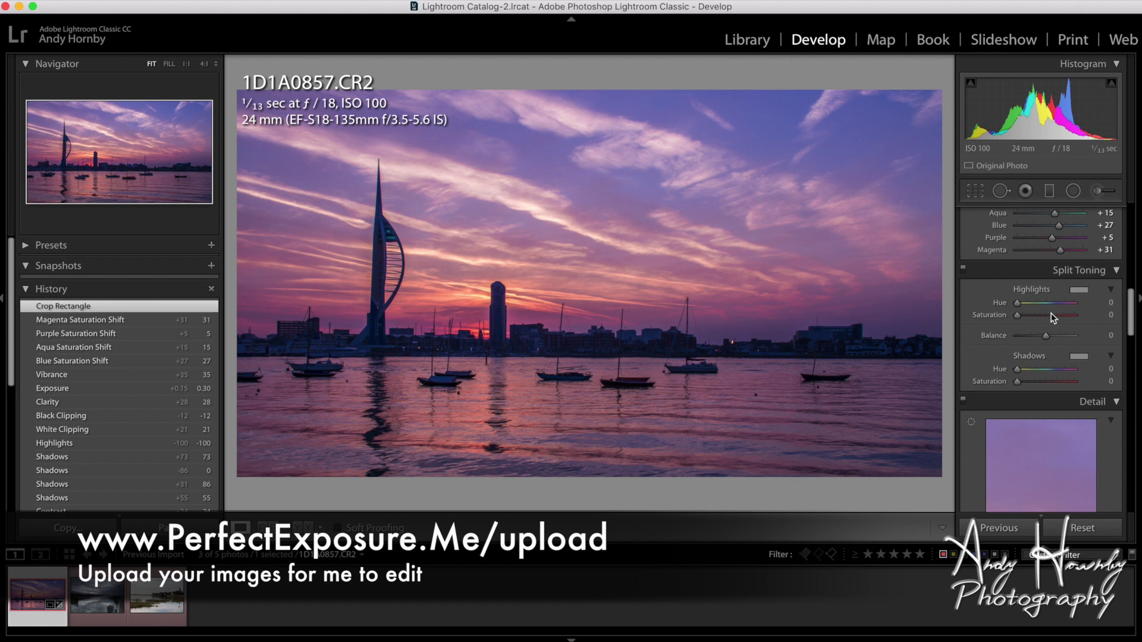
{"action": "left_click", "coordinate": [1079, 290]}
{"action": "mouse_move", "coordinate": [860, 330]}
{"action": "left_mouse_down"}
{"action": "mouse_move", "coordinate": [827, 321]}
{"action": "mouse_move", "coordinate": [832, 343]}
{"action": "mouse_move", "coordinate": [821, 341]}
{"action": "left_mouse_up"}
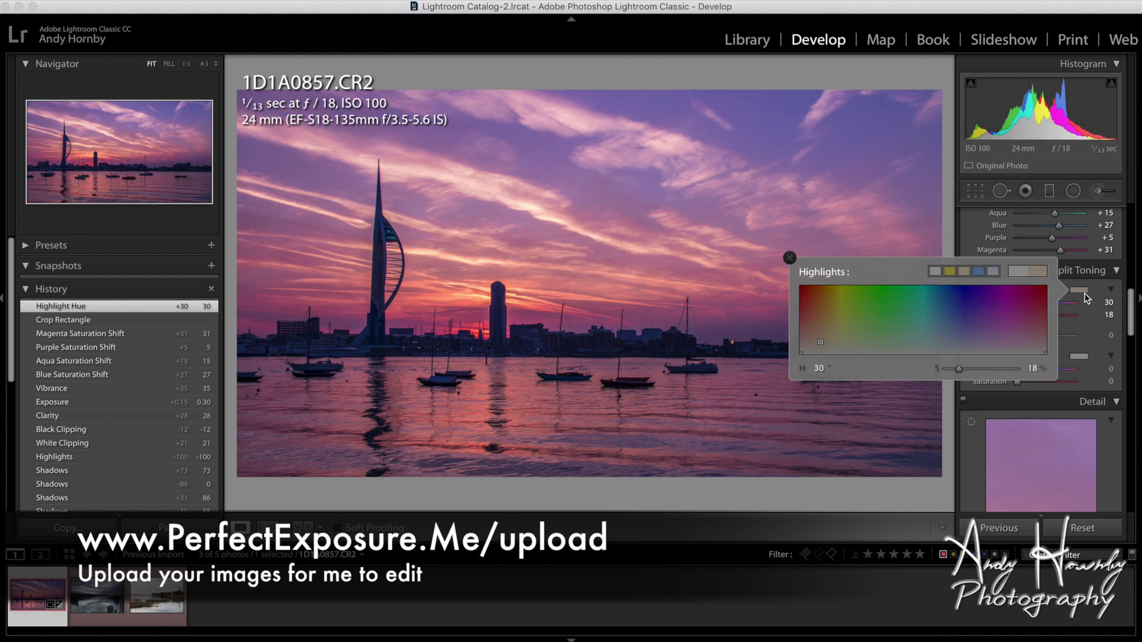
Step: Split-tone the shadows with hue 130 and saturation 25, and compare the result with the original photo
{"action": "left_click", "coordinate": [1079, 356]}
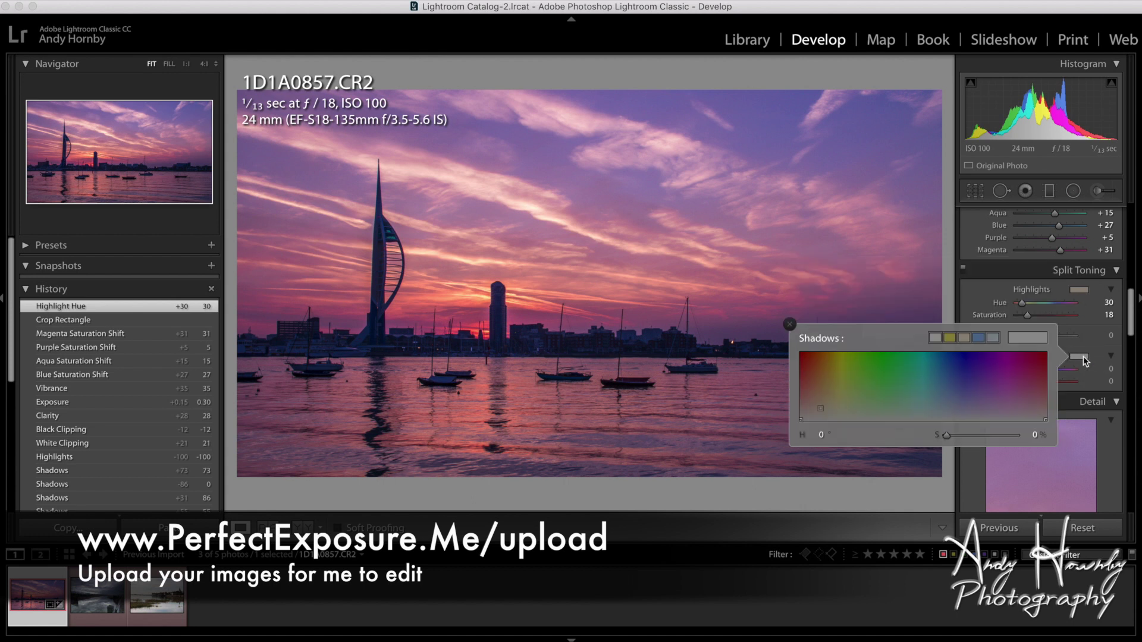
{"action": "left_click_drag", "start_coordinate": [958, 409], "coordinate": [888, 397]}
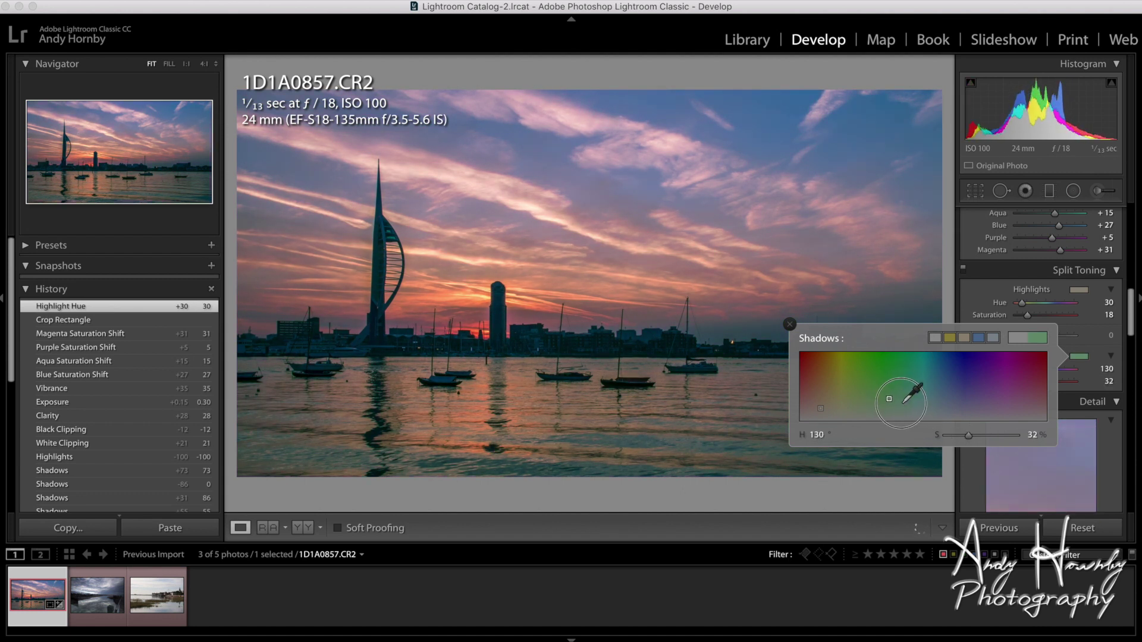
{"action": "left_click_drag", "start_coordinate": [923, 399], "coordinate": [888, 404]}
{"action": "left_click", "coordinate": [1097, 348]}
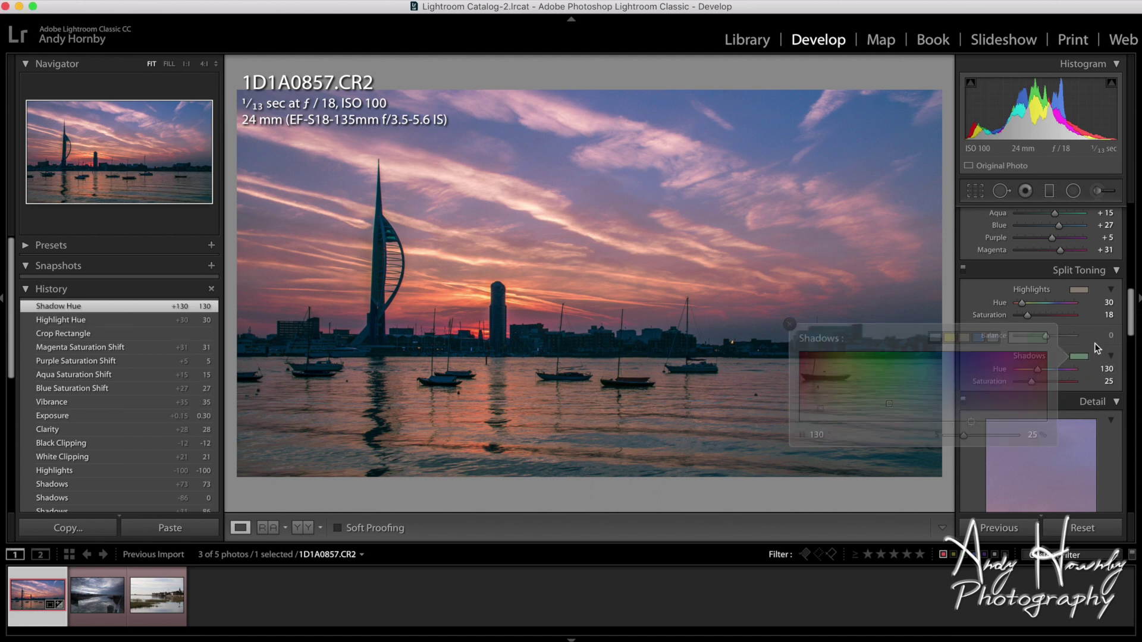
{"action": "key", "text": "backslash"}
{"action": "key", "text": "backslash"}
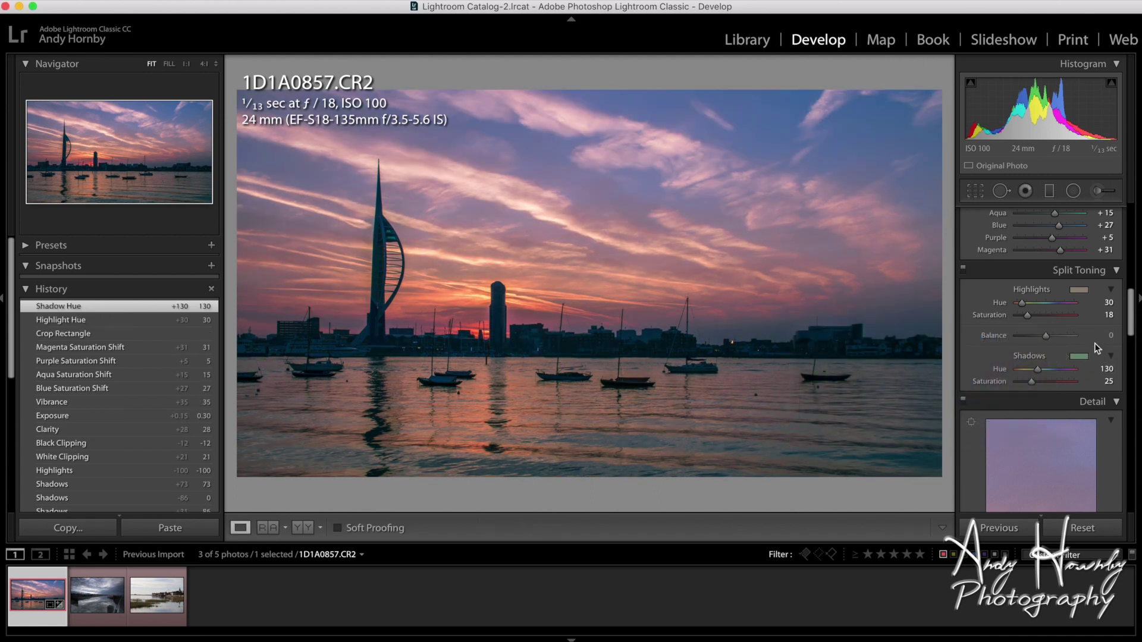
Step: Set the sharpening amount to 85 and the sharpening masking to 53
{"action": "scroll", "coordinate": [1040, 357], "scroll_direction": "down", "scroll_amount": 5}
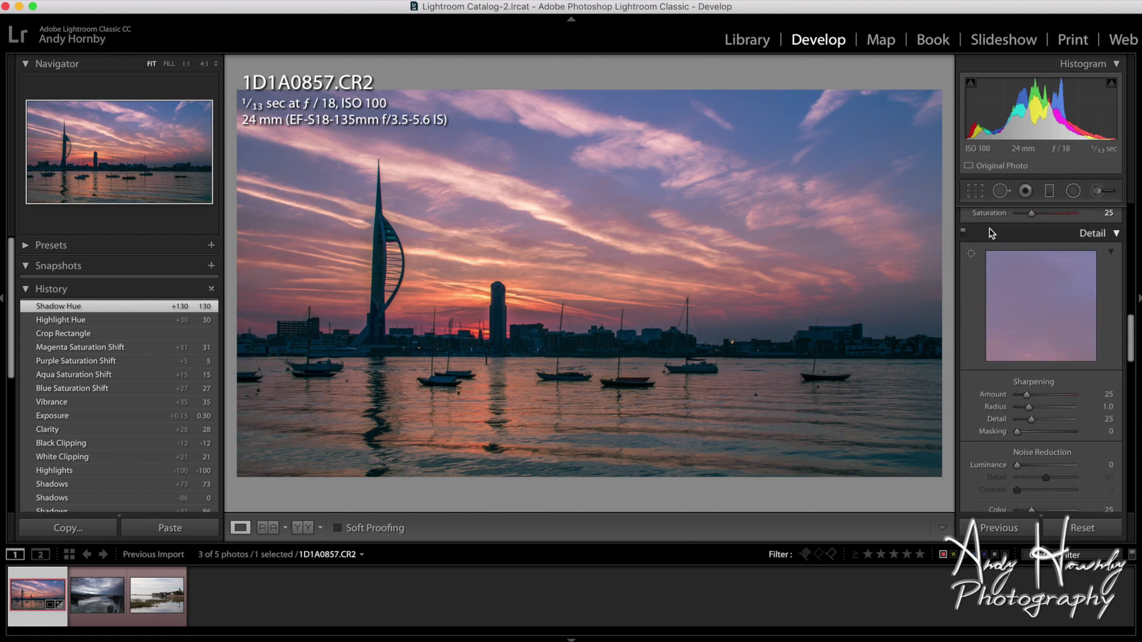
{"action": "left_click_drag", "start_coordinate": [1029, 396], "coordinate": [1048, 396]}
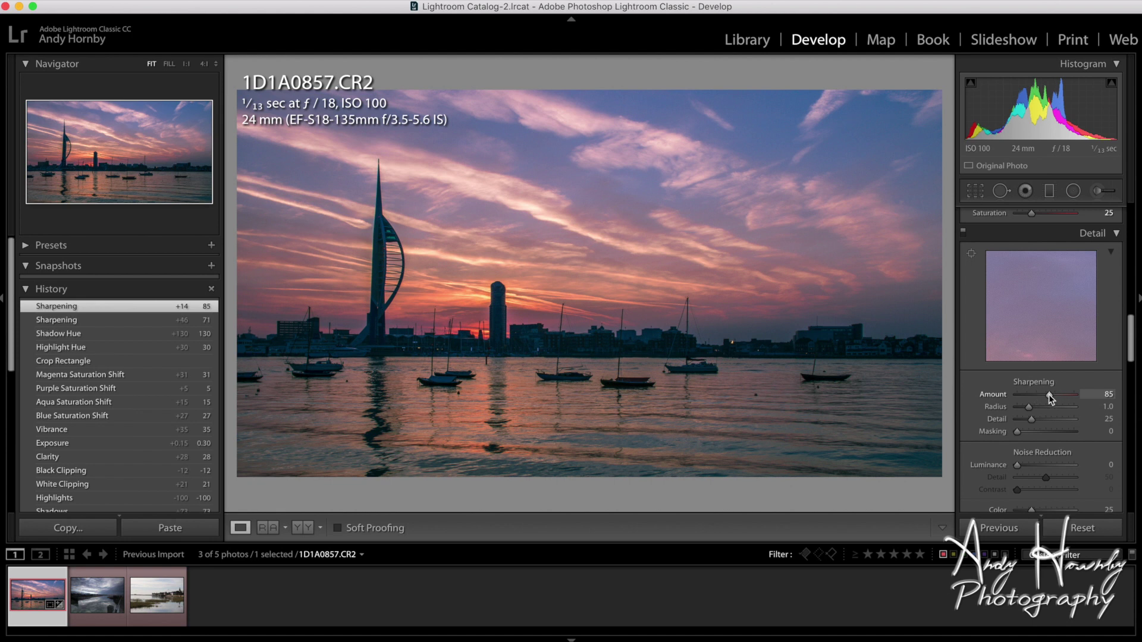
{"action": "left_click", "coordinate": [1047, 431]}
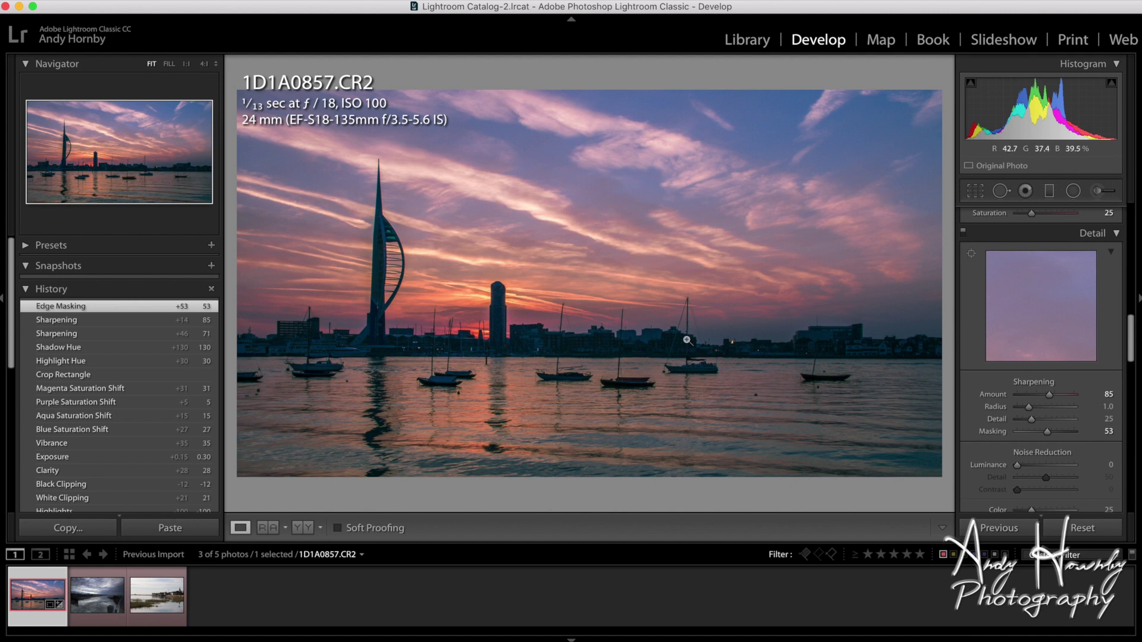
Step: Turn on chromatic aberration removal, toggling it off and on to check the tower's edges at 1:1
{"action": "left_click", "coordinate": [501, 325]}
{"action": "left_click_drag", "start_coordinate": [517, 300], "coordinate": [777, 438]}
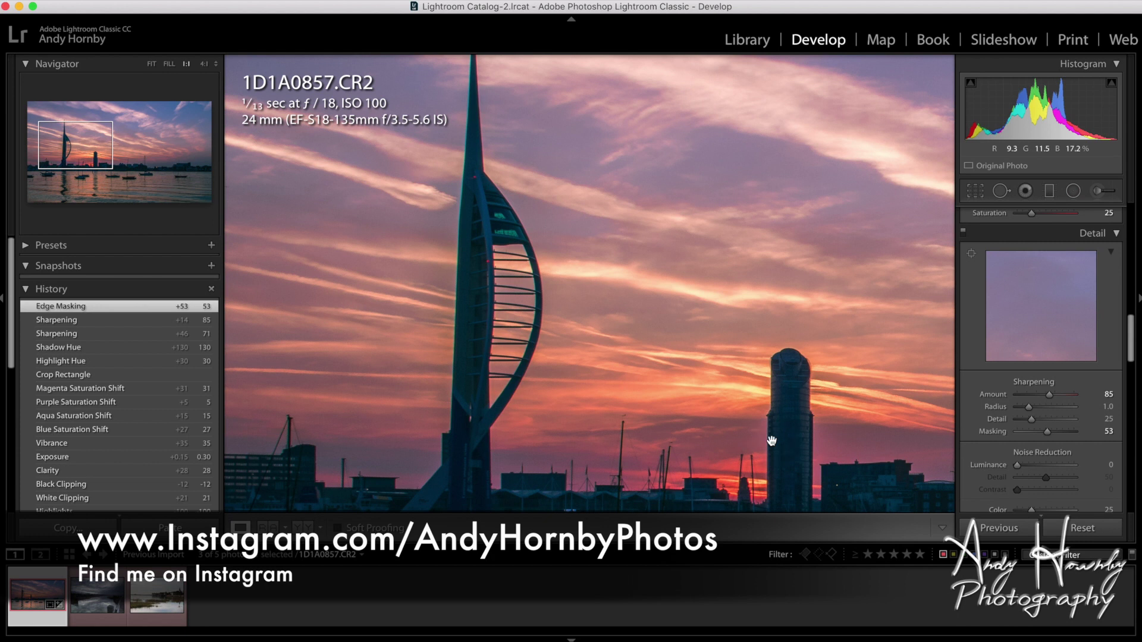
{"action": "left_click_drag", "start_coordinate": [633, 204], "coordinate": [650, 273]}
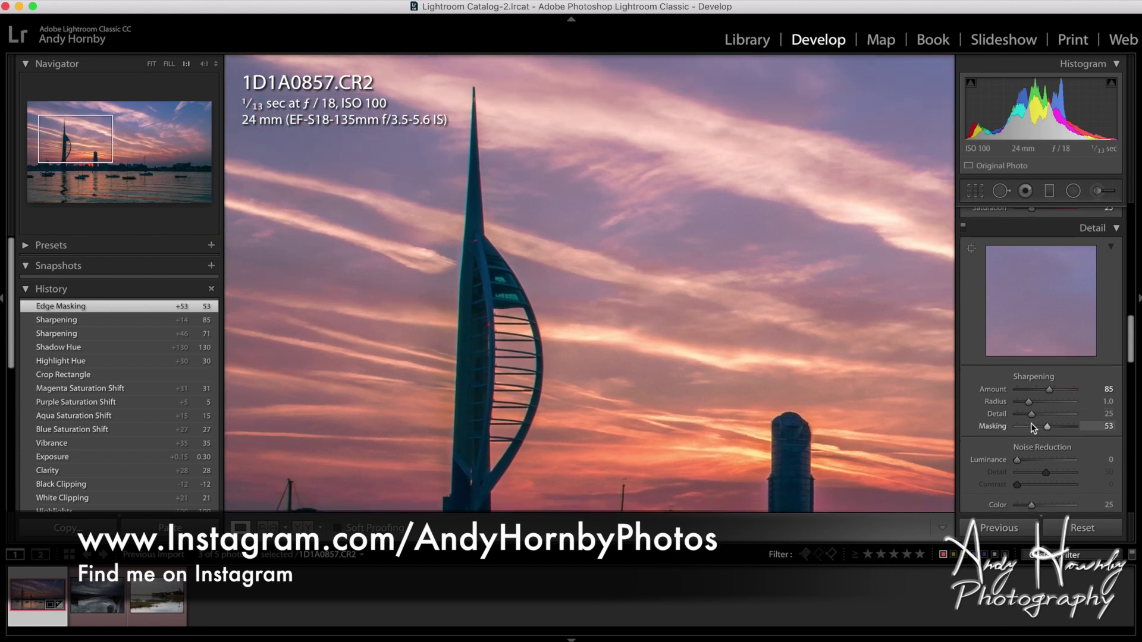
{"action": "scroll", "coordinate": [1032, 426], "scroll_direction": "down", "scroll_amount": 6}
{"action": "left_click", "coordinate": [971, 239]}
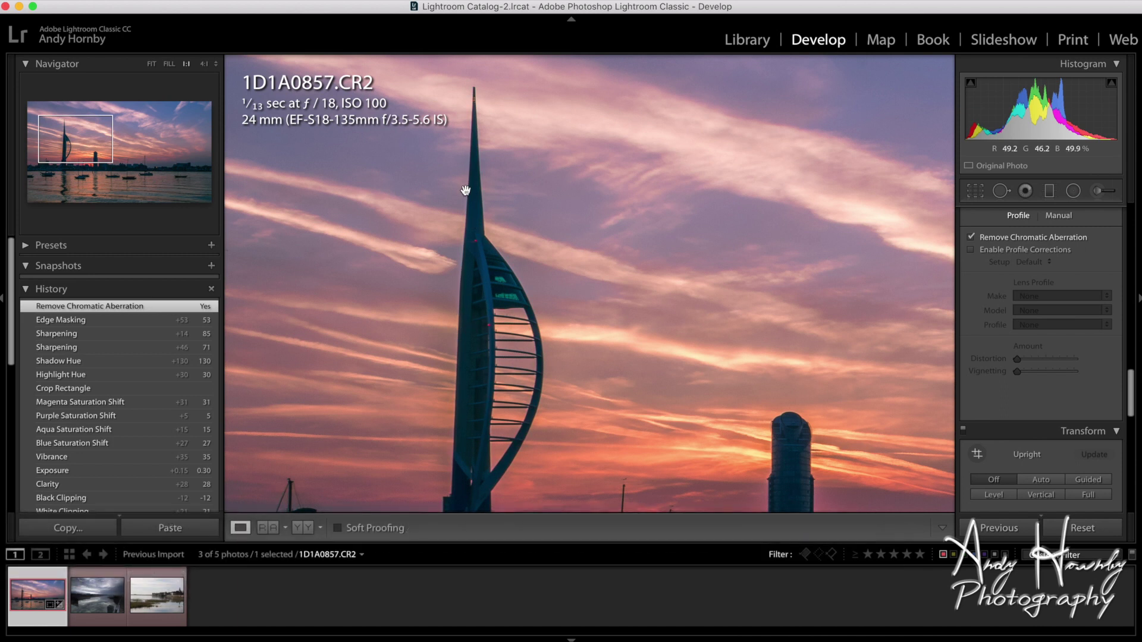
{"action": "left_click", "coordinate": [971, 239]}
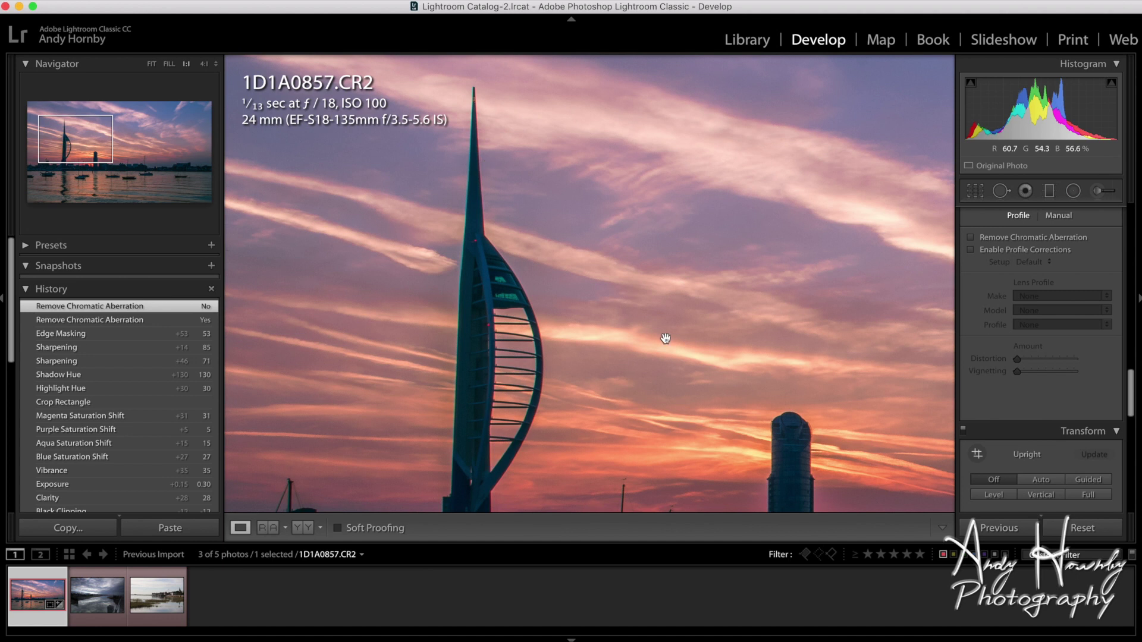
{"action": "left_click", "coordinate": [971, 239]}
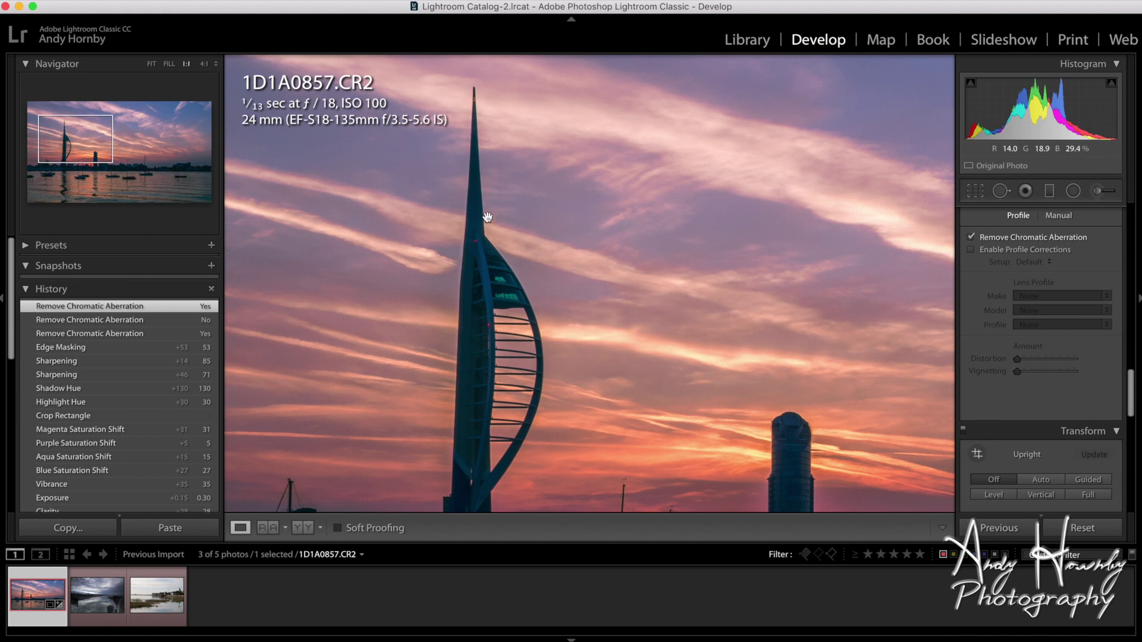
Step: Enable lens profile corrections with the Adobe (Canon EF-S 18-135mm f/3.5-5.6 IS) profile, toggling them to compare the fitted photo
{"action": "left_click", "coordinate": [970, 249]}
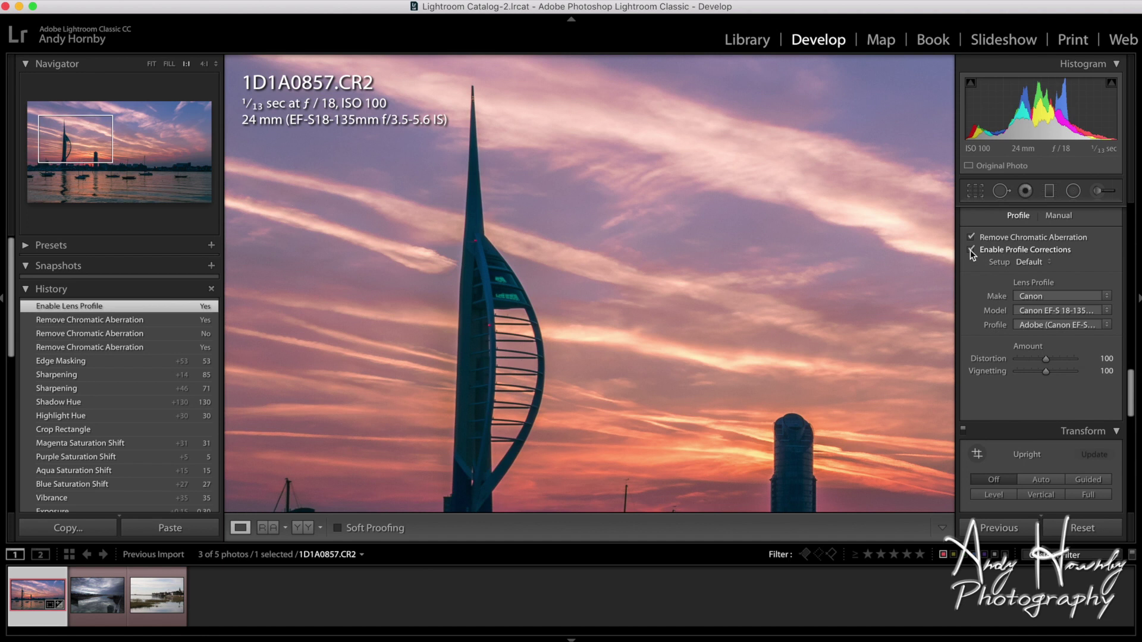
{"action": "left_click", "coordinate": [751, 272]}
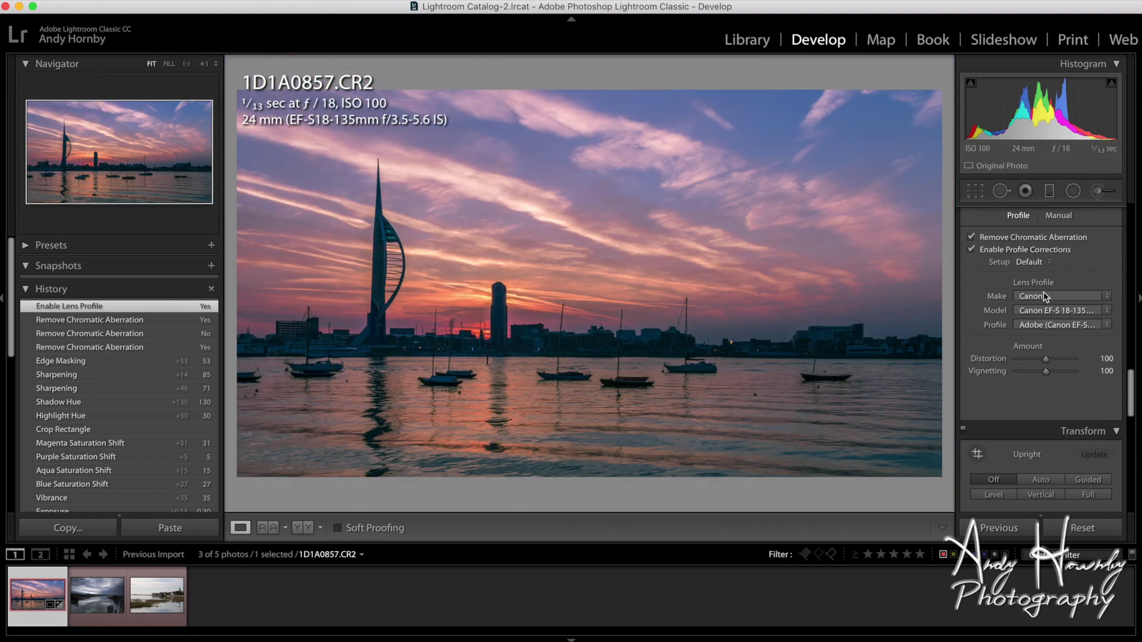
{"action": "left_click", "coordinate": [1108, 325]}
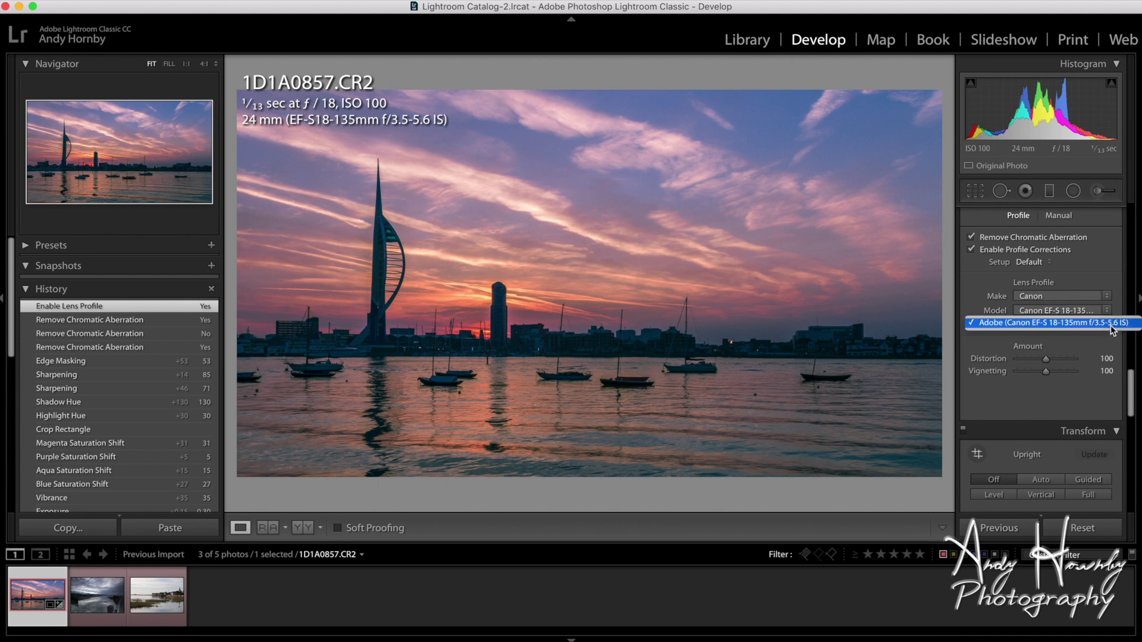
{"action": "left_click", "coordinate": [1111, 326]}
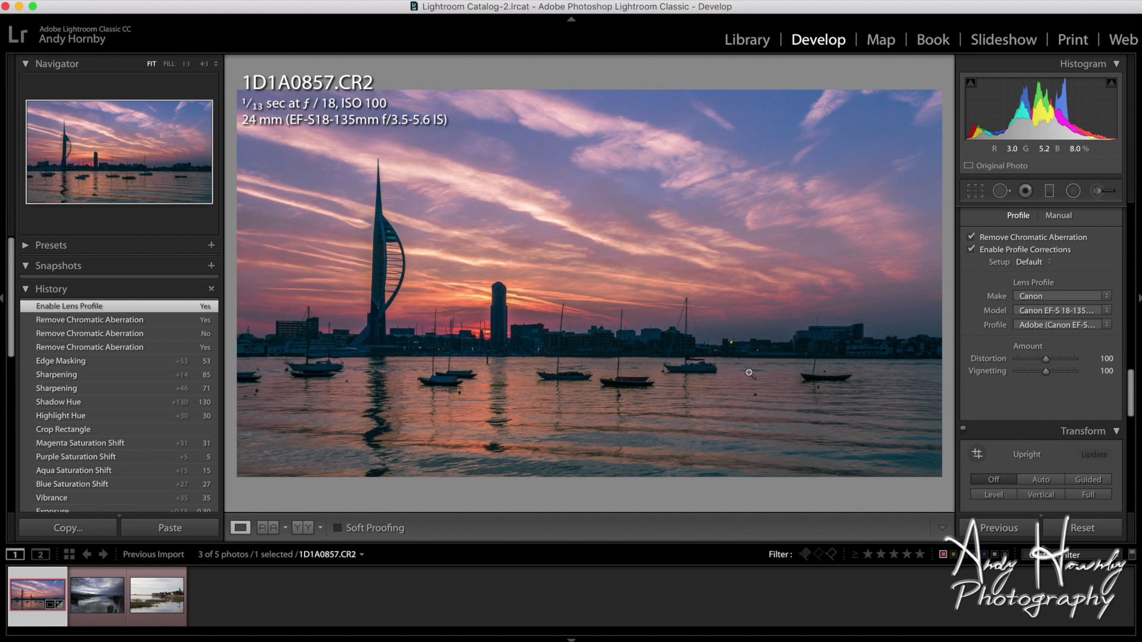
{"action": "left_click", "coordinate": [971, 249]}
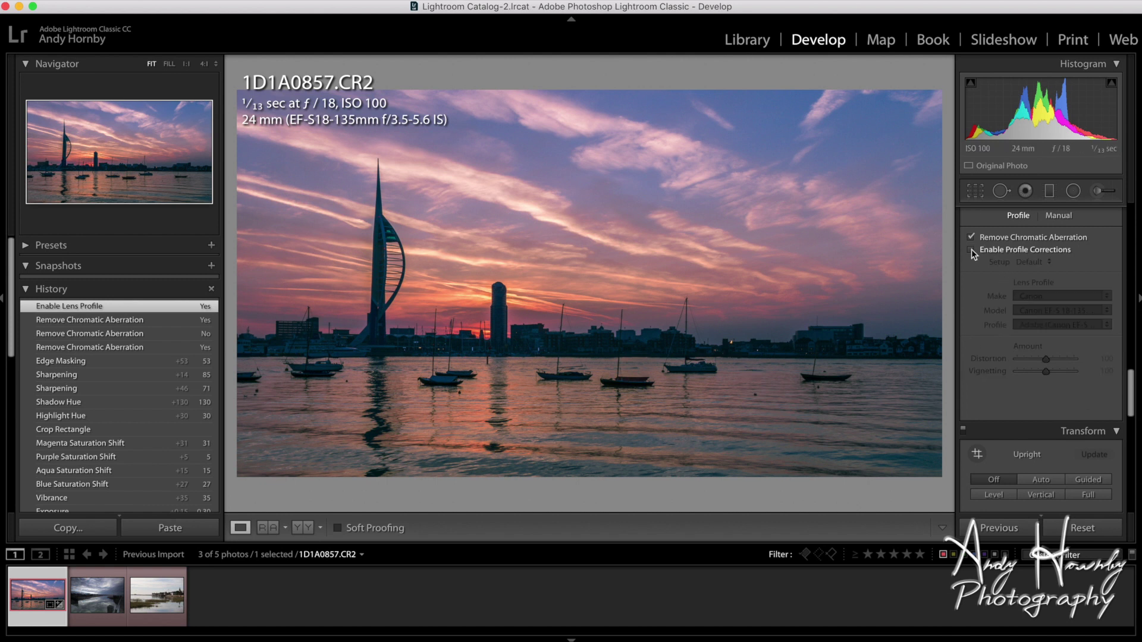
{"action": "left_click", "coordinate": [972, 249]}
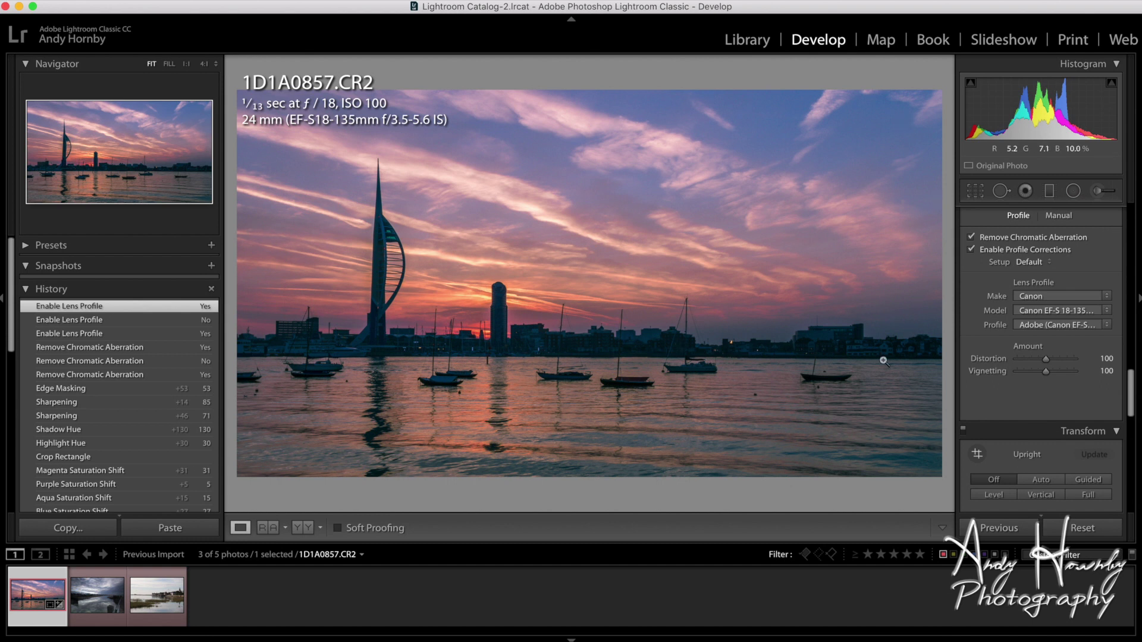
Step: Set the post-crop vignetting amount to -8 with the Highlight Priority style
{"action": "scroll", "coordinate": [997, 360], "scroll_direction": "down", "scroll_amount": 10}
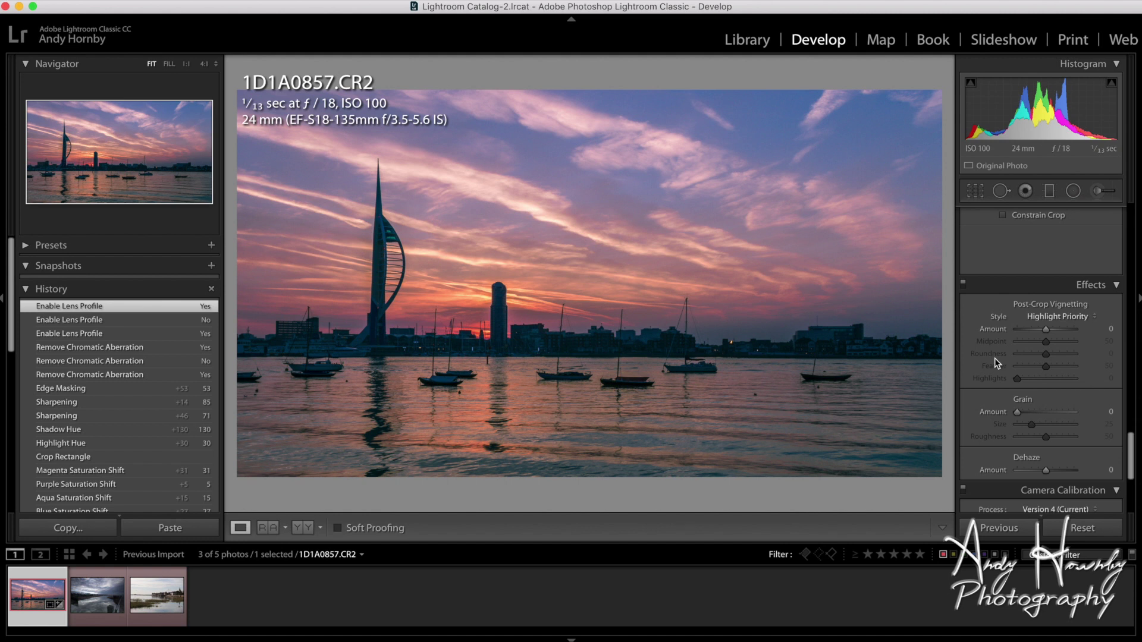
{"action": "left_click_drag", "start_coordinate": [1046, 330], "coordinate": [1046, 335]}
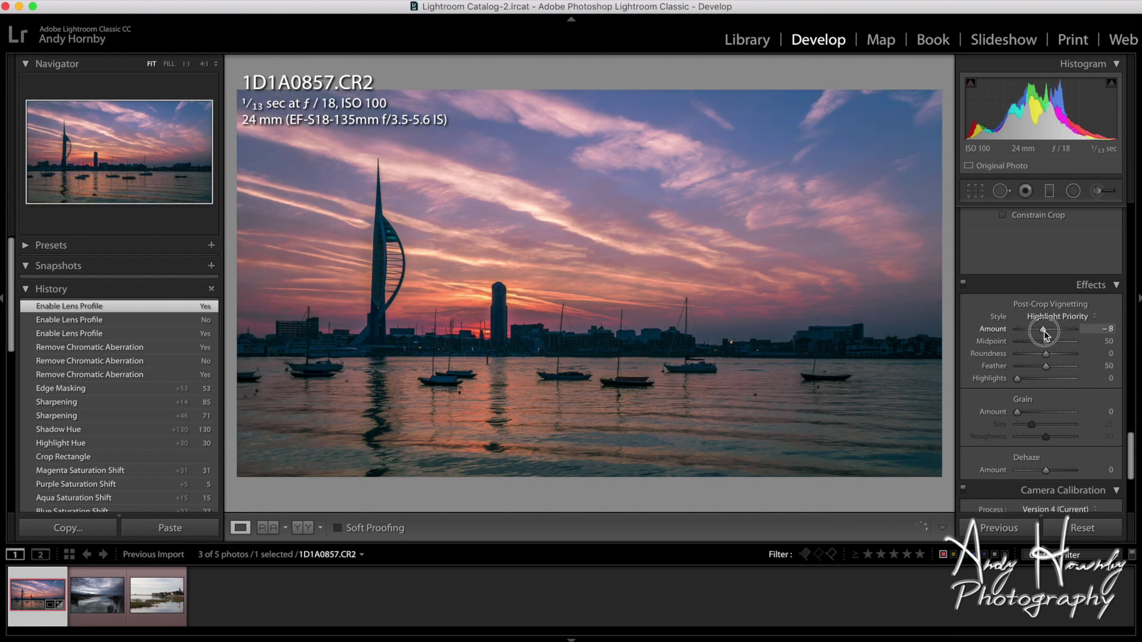
Step: Try the Camera Landscape and Camera Neutral calibration profiles, and return to Adobe Standard
{"action": "scroll", "coordinate": [1044, 331], "scroll_direction": "down", "scroll_amount": 5}
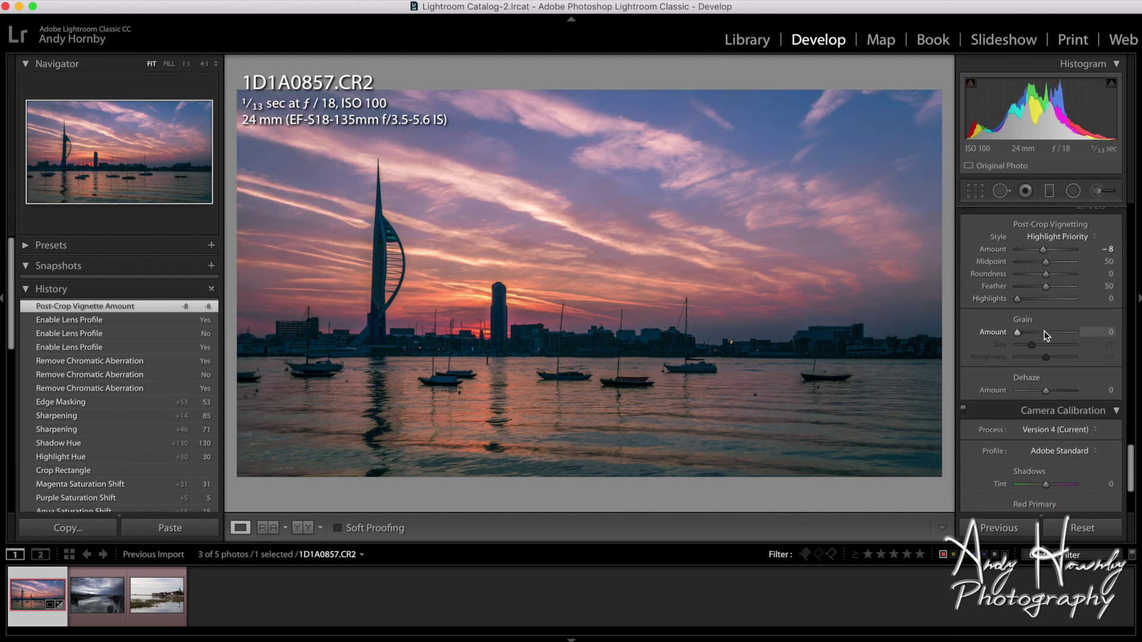
{"action": "left_click", "coordinate": [1061, 328]}
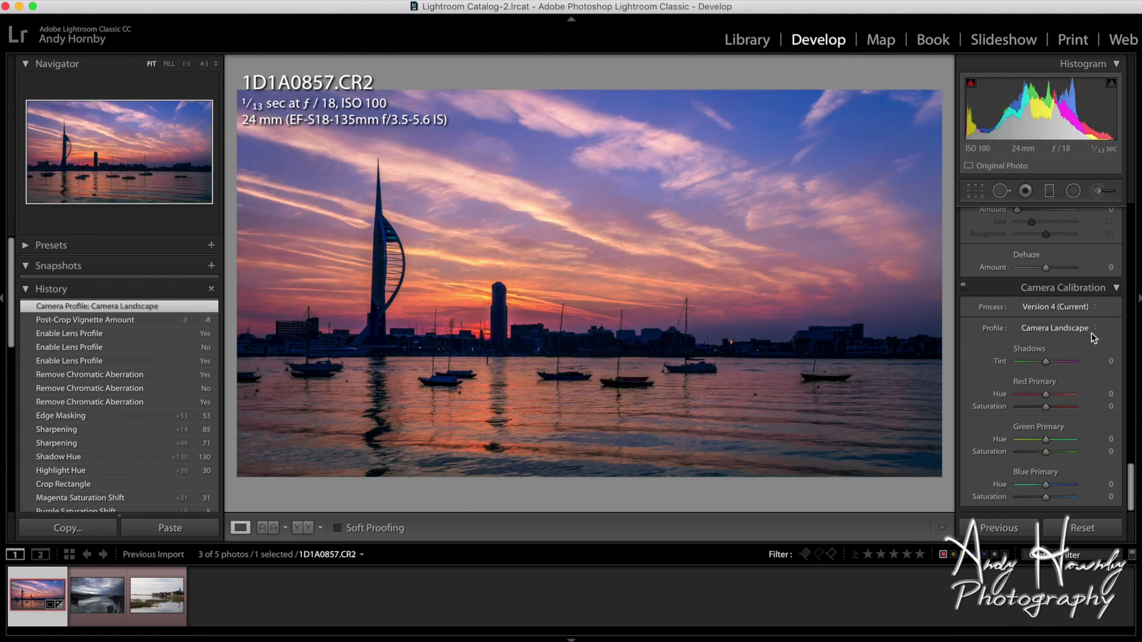
{"action": "left_click", "coordinate": [1093, 331]}
{"action": "left_click", "coordinate": [1089, 346]}
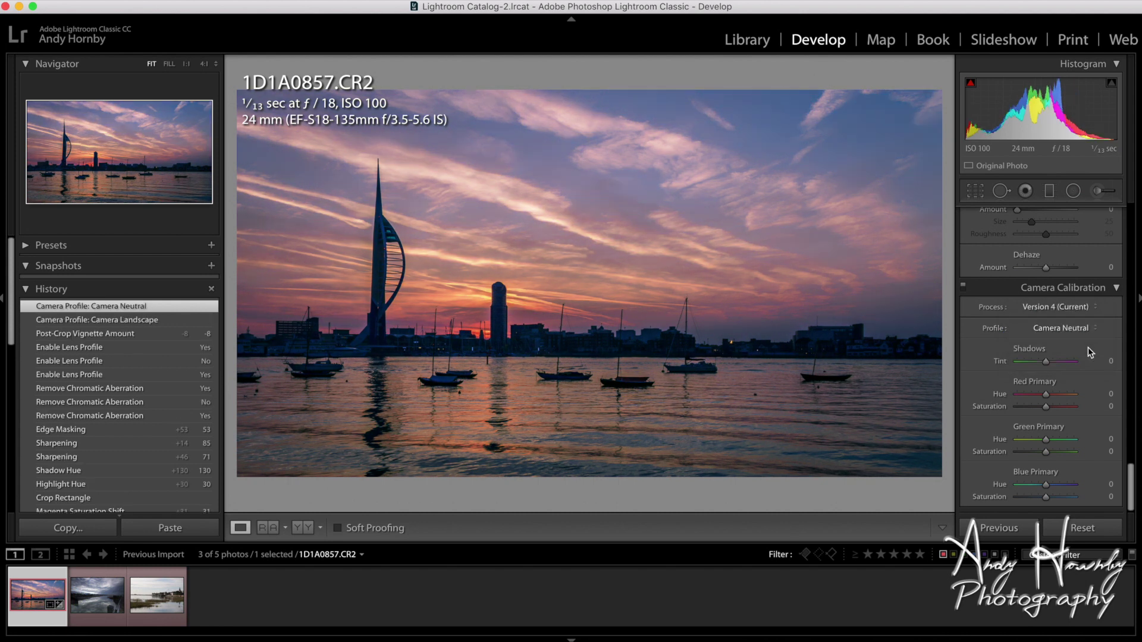
{"action": "left_click", "coordinate": [1095, 329]}
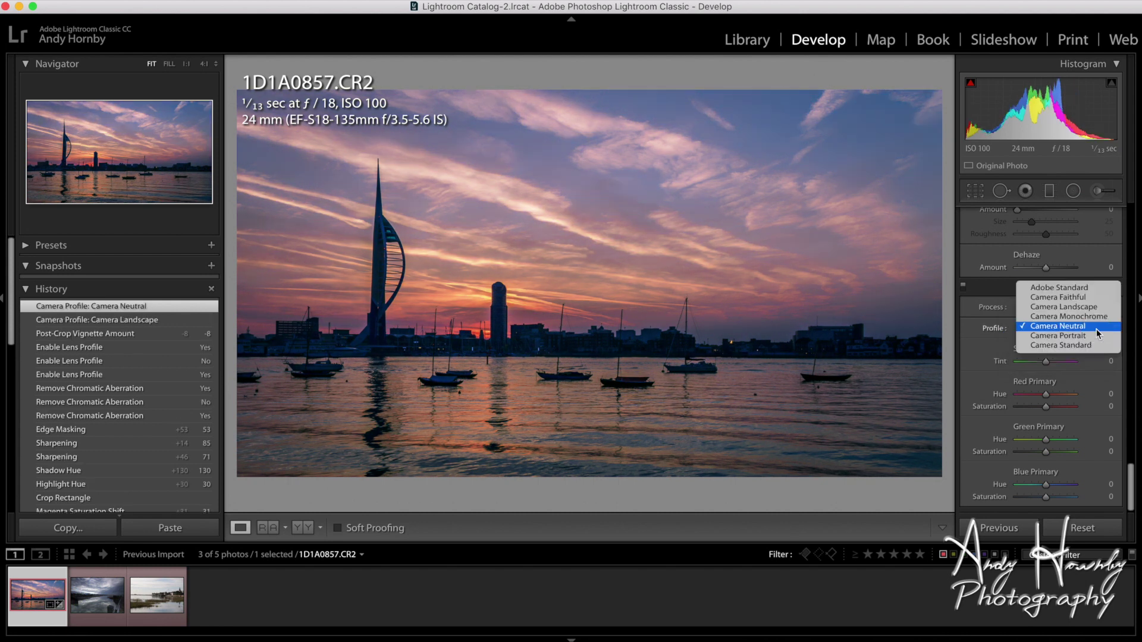
{"action": "left_click", "coordinate": [1086, 289]}
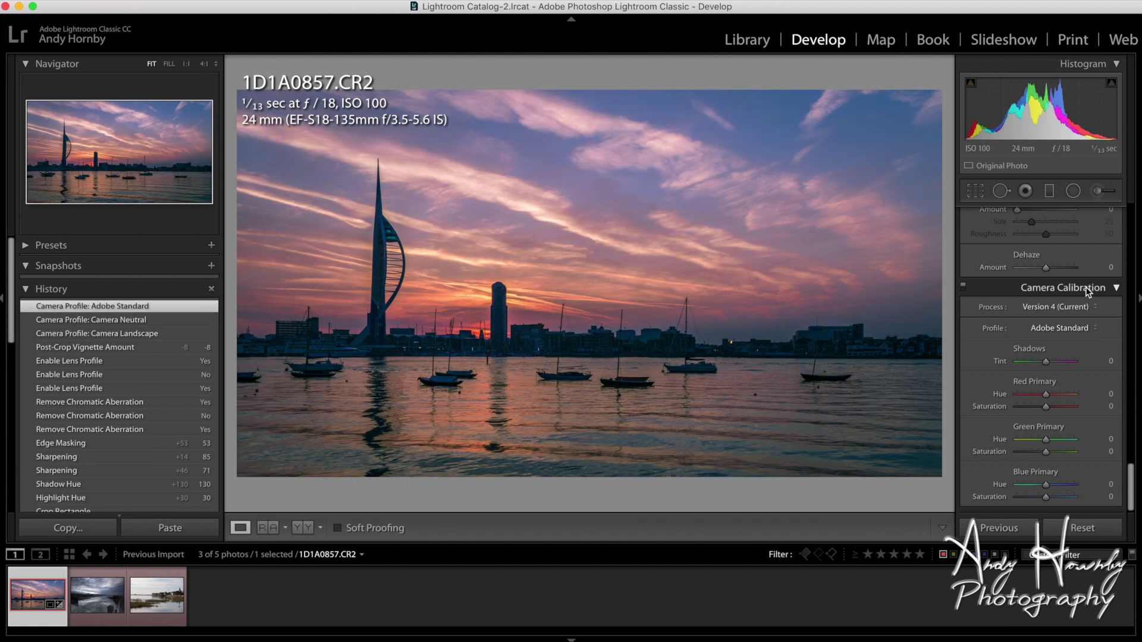
Step: Try the Camera Portrait calibration profile on the sunset photo, and settle on Camera Neutral
{"action": "left_click", "coordinate": [1098, 328]}
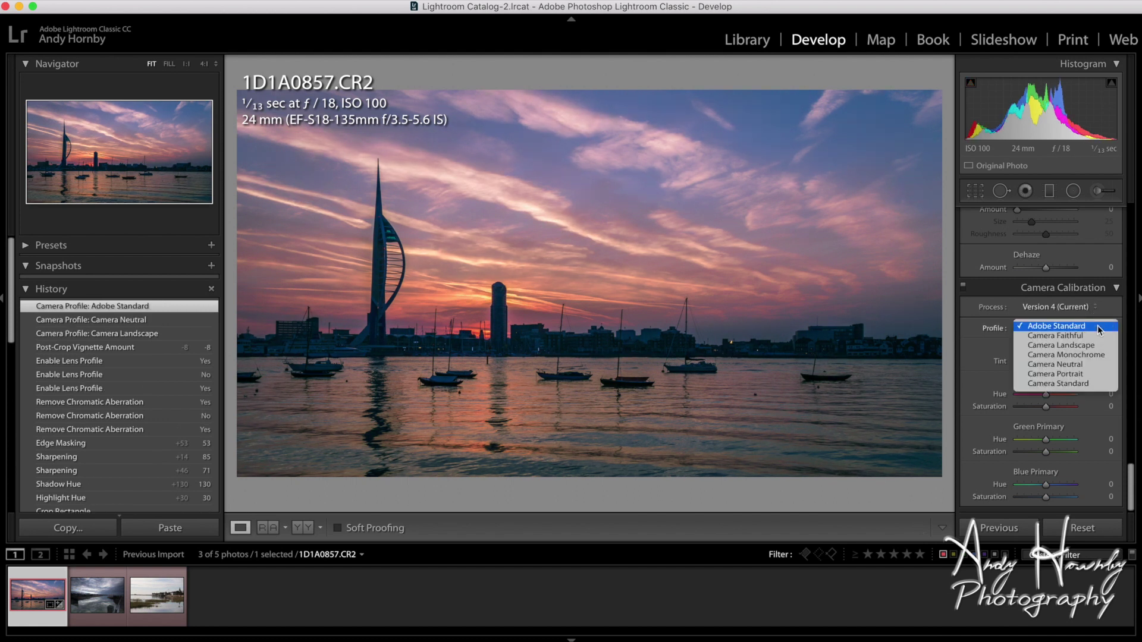
{"action": "left_click", "coordinate": [1088, 375]}
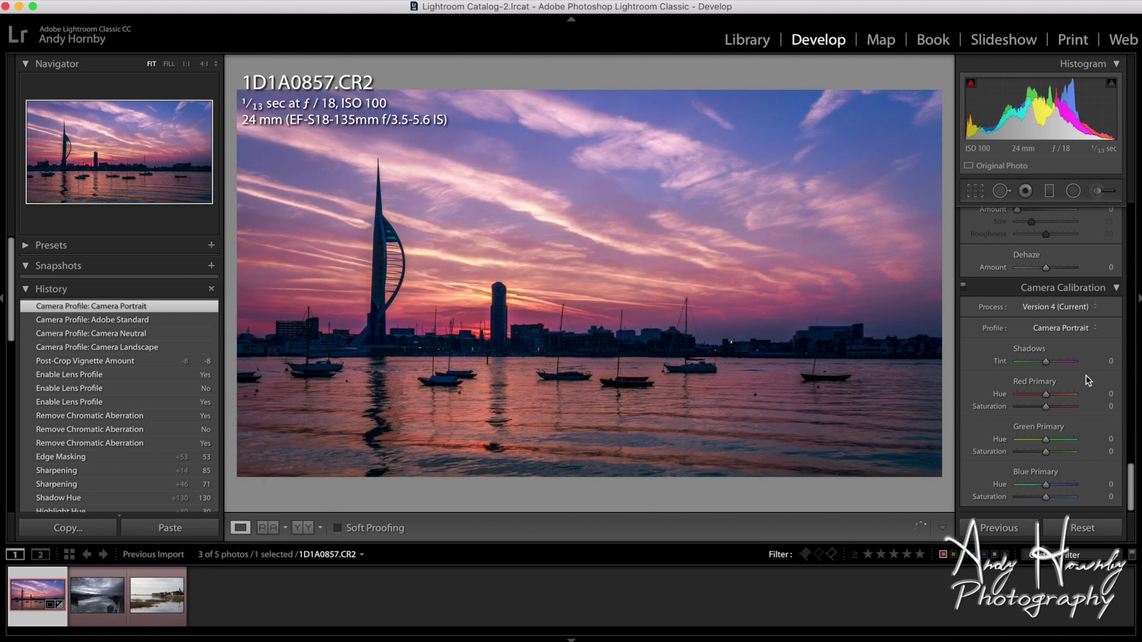
{"action": "left_click", "coordinate": [1093, 328]}
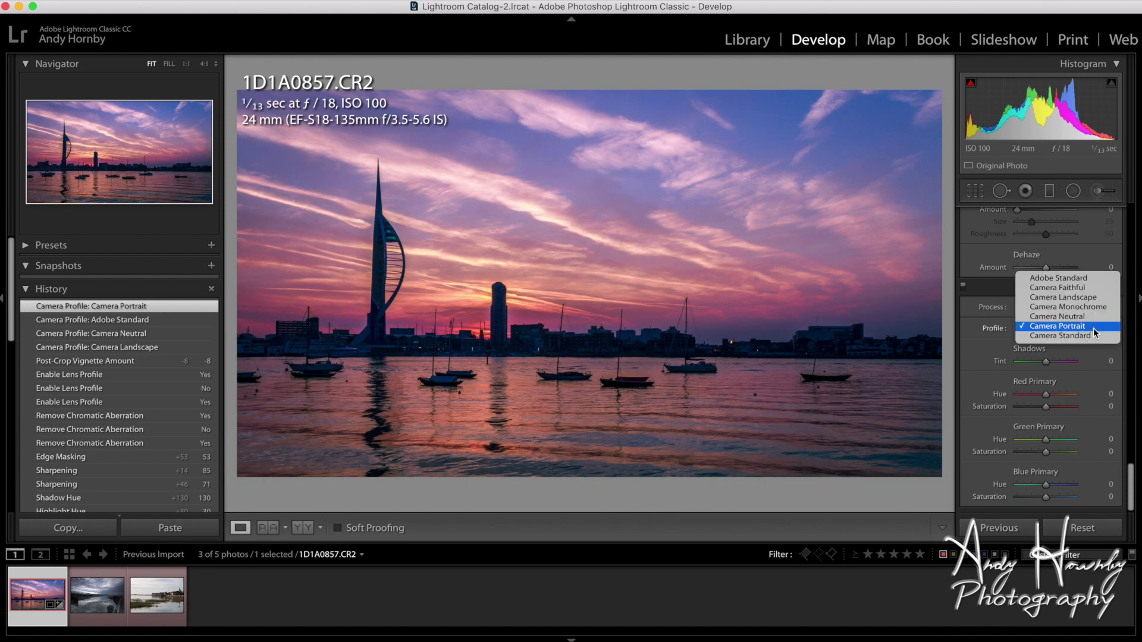
{"action": "left_click", "coordinate": [1091, 316]}
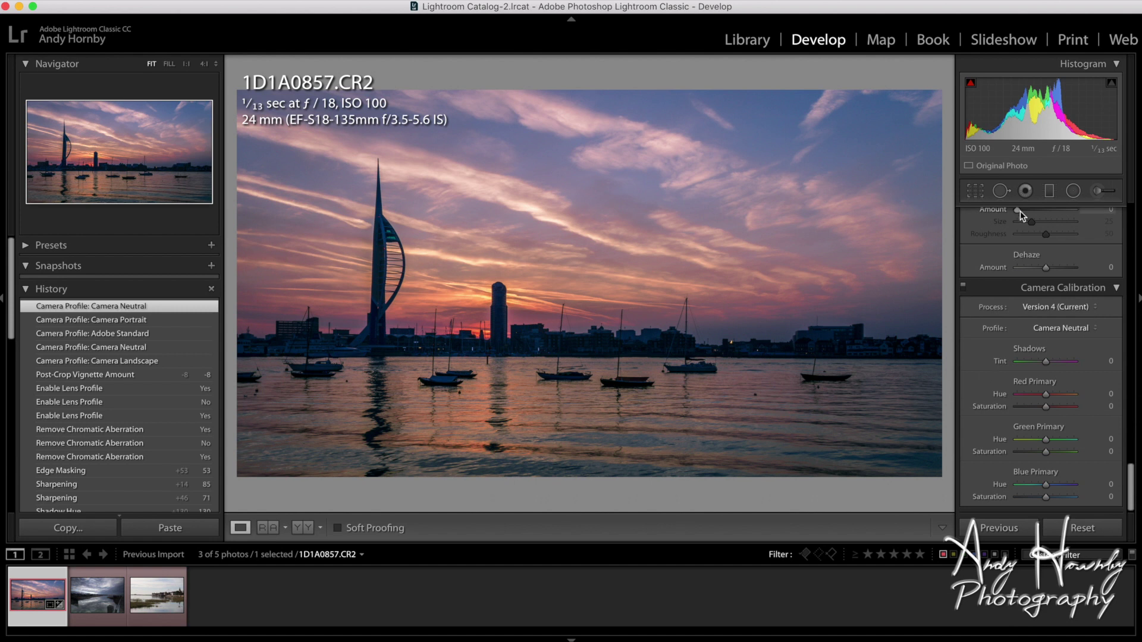
Step: Add a graduated filter rising over the water to about the horizon, with its exposure set to -0.54
{"action": "scroll", "coordinate": [971, 483], "scroll_direction": "up", "scroll_amount": 10}
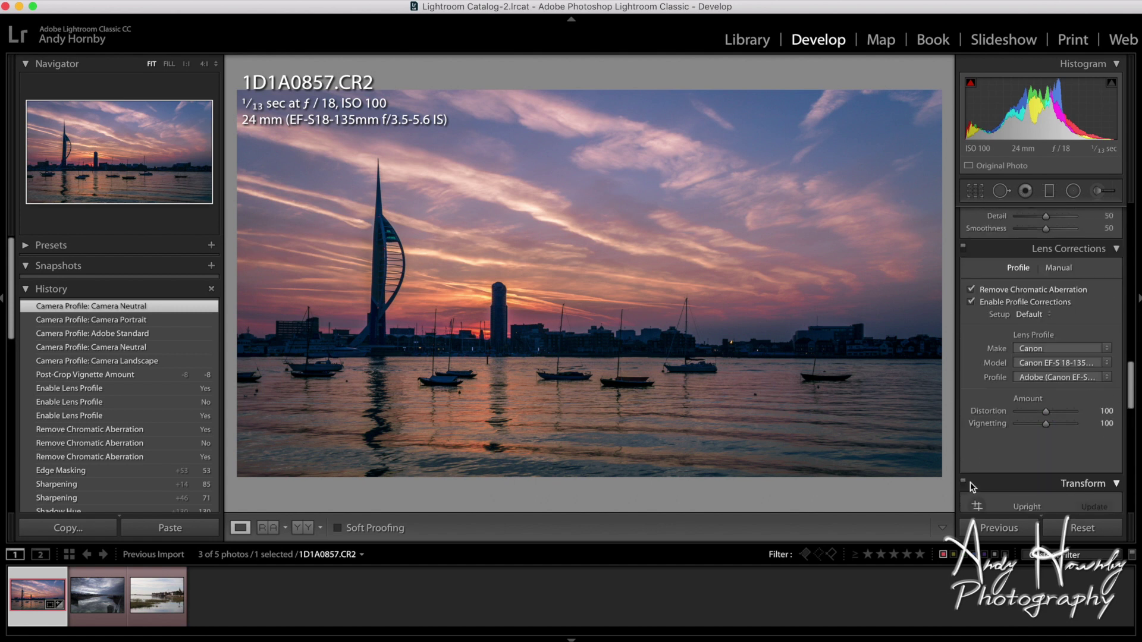
{"action": "left_click", "coordinate": [1049, 192]}
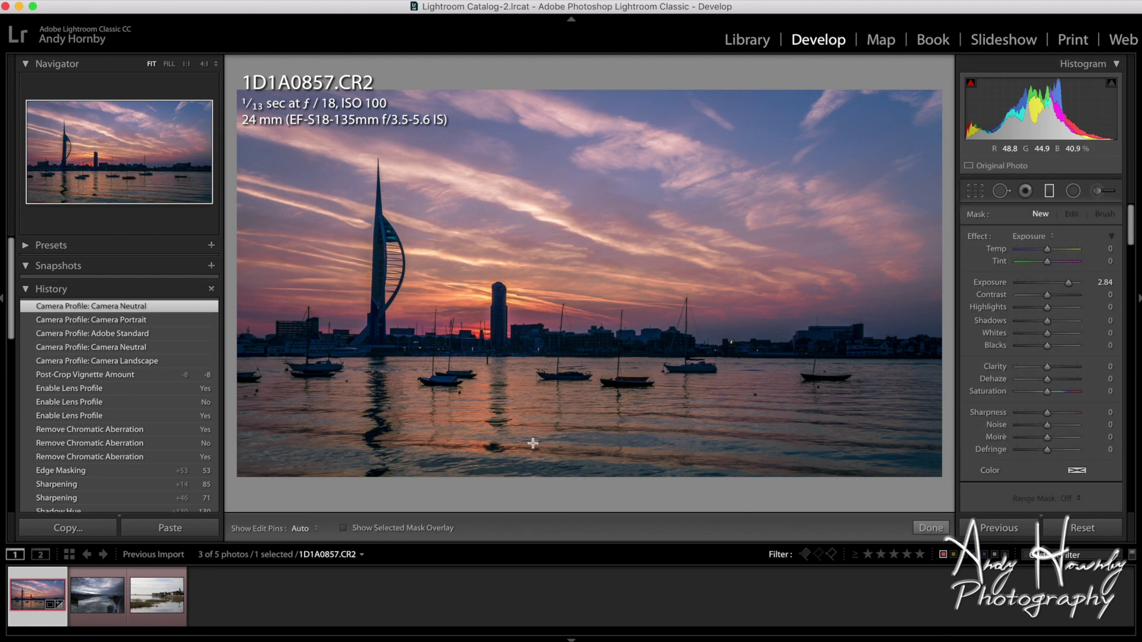
{"action": "left_click_drag", "start_coordinate": [546, 492], "coordinate": [547, 344]}
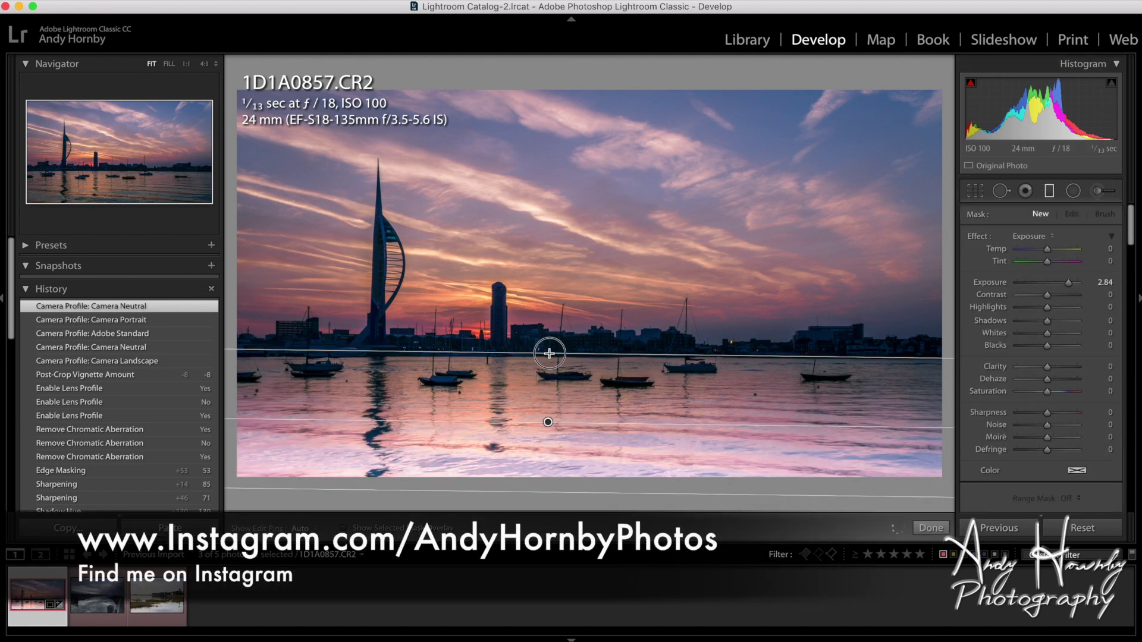
{"action": "left_click_drag", "start_coordinate": [1064, 284], "coordinate": [1045, 285]}
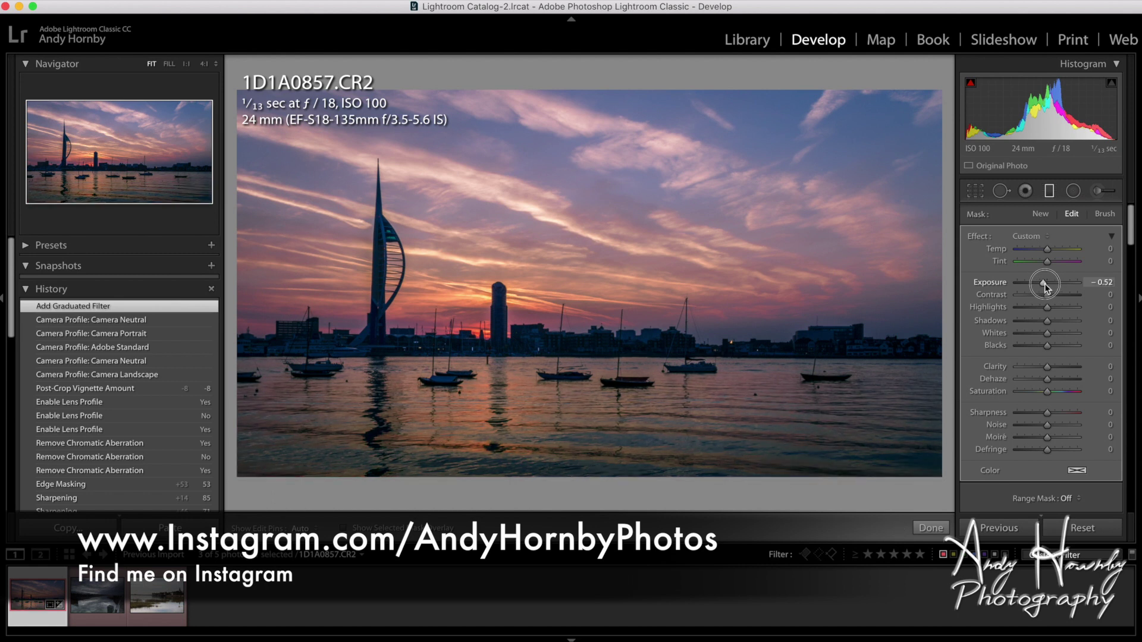
{"action": "left_click_drag", "start_coordinate": [1046, 287], "coordinate": [1046, 287]}
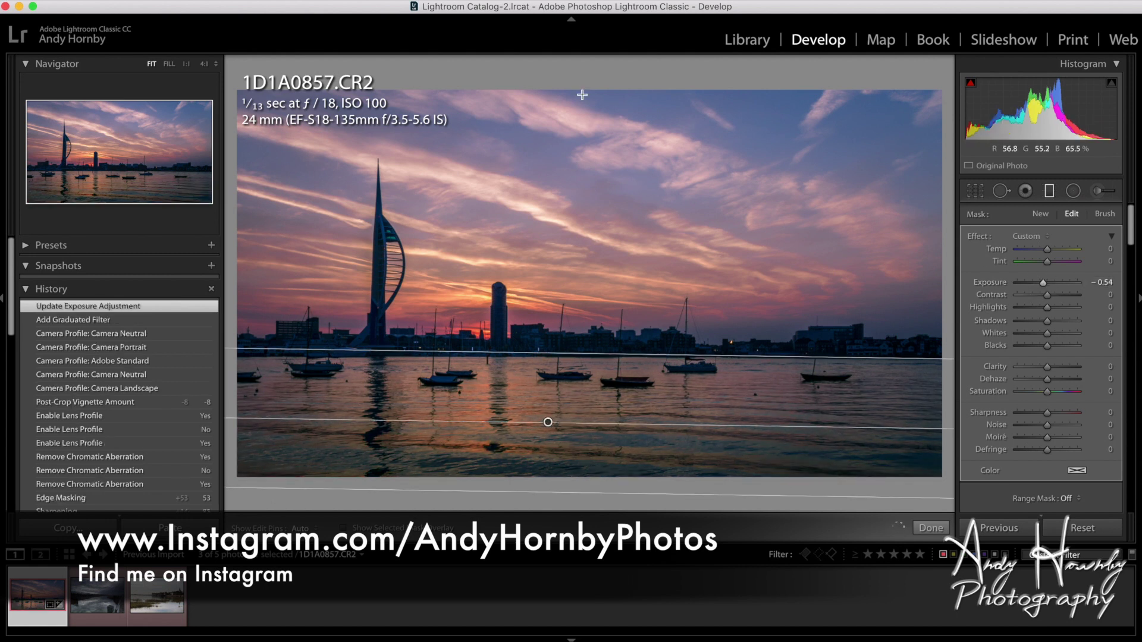
Step: Add a second, slightly tilted graduated filter down over the sky, with exposure -0.54, temperature 19 and tint 33
{"action": "left_click_drag", "start_coordinate": [581, 76], "coordinate": [552, 346]}
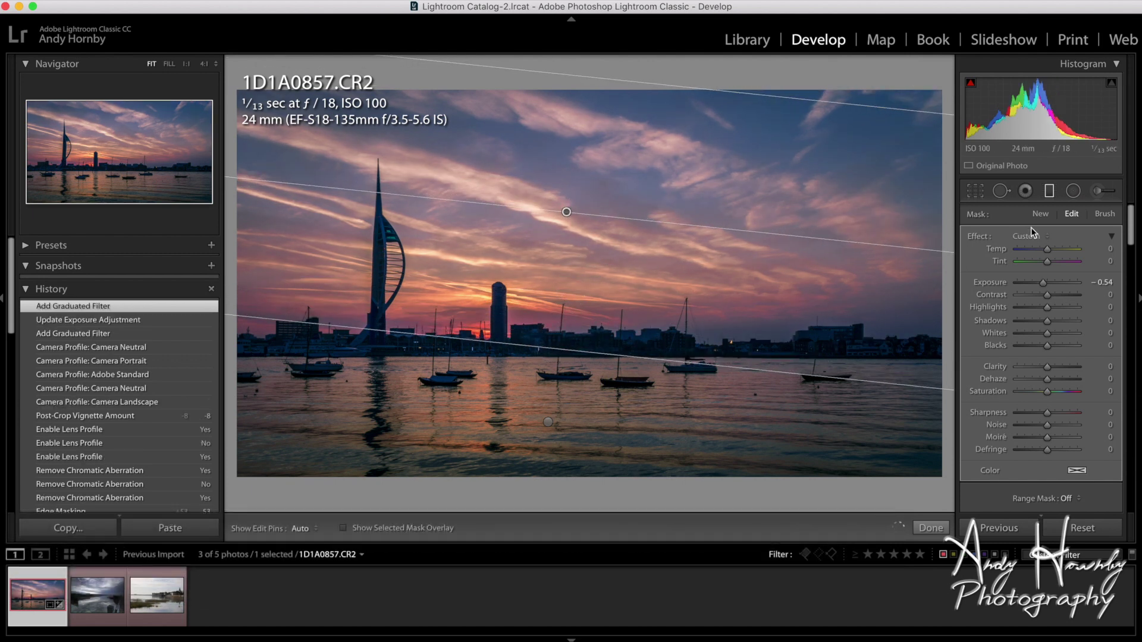
{"action": "left_click_drag", "start_coordinate": [1047, 262], "coordinate": [1044, 249]}
{"action": "left_click_drag", "start_coordinate": [1045, 249], "coordinate": [1058, 260]}
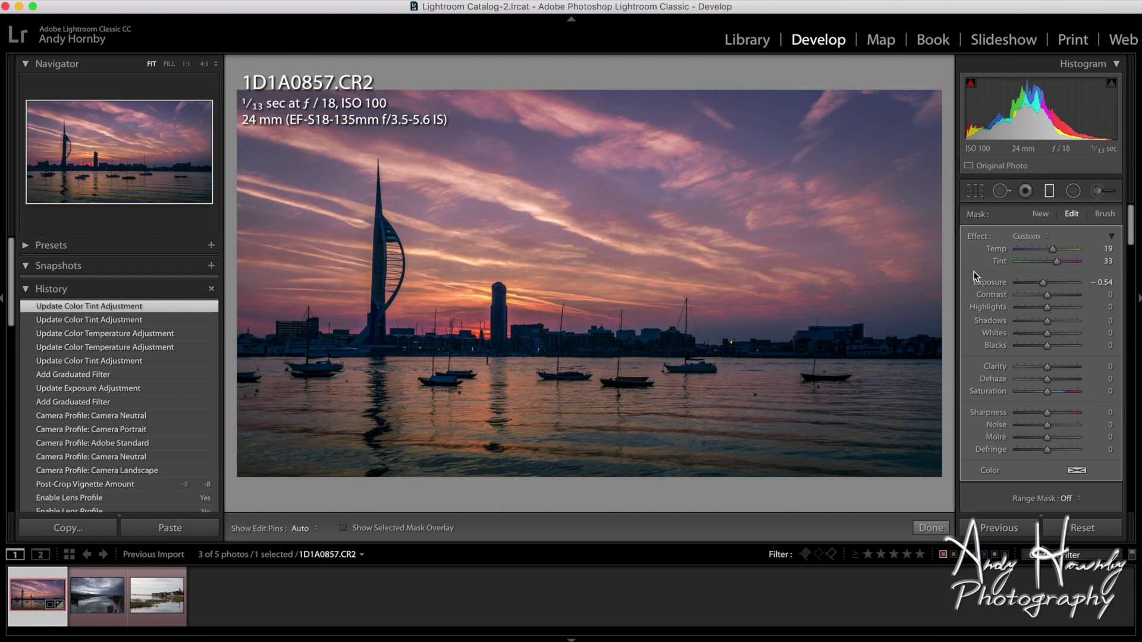
Step: Compare the filtered sky and water with the unedited photo by switching repeatedly between the before and after views
{"action": "key", "text": "backslash"}
{"action": "key", "text": "backslash"}
{"action": "key", "text": "backslash"}
{"action": "key", "text": "backslash"}
{"action": "key", "text": "backslash"}
{"action": "key", "text": "backslash"}
{"action": "key", "text": "backslash"}
{"action": "key", "text": "backslash"}
{"action": "key", "text": "backslash"}
{"action": "key", "text": "backslash"}
{"action": "key", "text": "backslash"}
{"action": "key", "text": "backslash"}
{"action": "key", "text": "backslash"}
{"action": "key", "text": "backslash"}
{"action": "key", "text": "backslash"}
{"action": "key", "text": "backslash"}
{"action": "key", "text": "backslash"}
{"action": "key", "text": "backslash"}
Step: Set the water filter's temperature to -13 and tint to 25, and reposition and stretch its gradient to start slightly above the waterline
{"action": "left_click", "coordinate": [547, 422]}
{"action": "left_click_drag", "start_coordinate": [1048, 256], "coordinate": [1056, 266]}
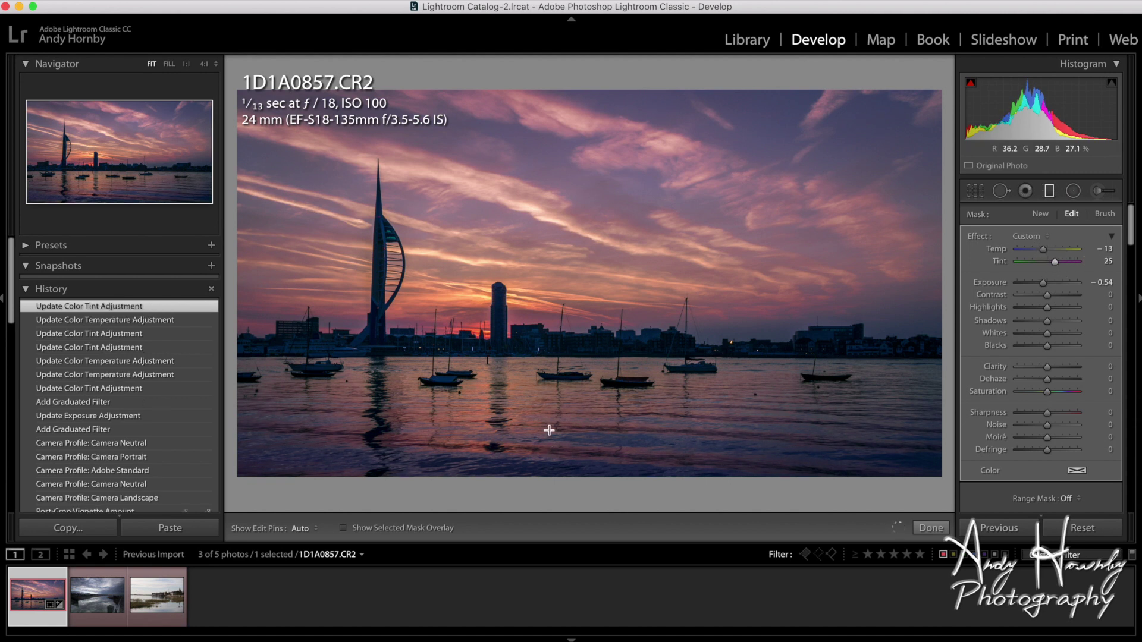
{"action": "left_click_drag", "start_coordinate": [547, 423], "coordinate": [546, 388]}
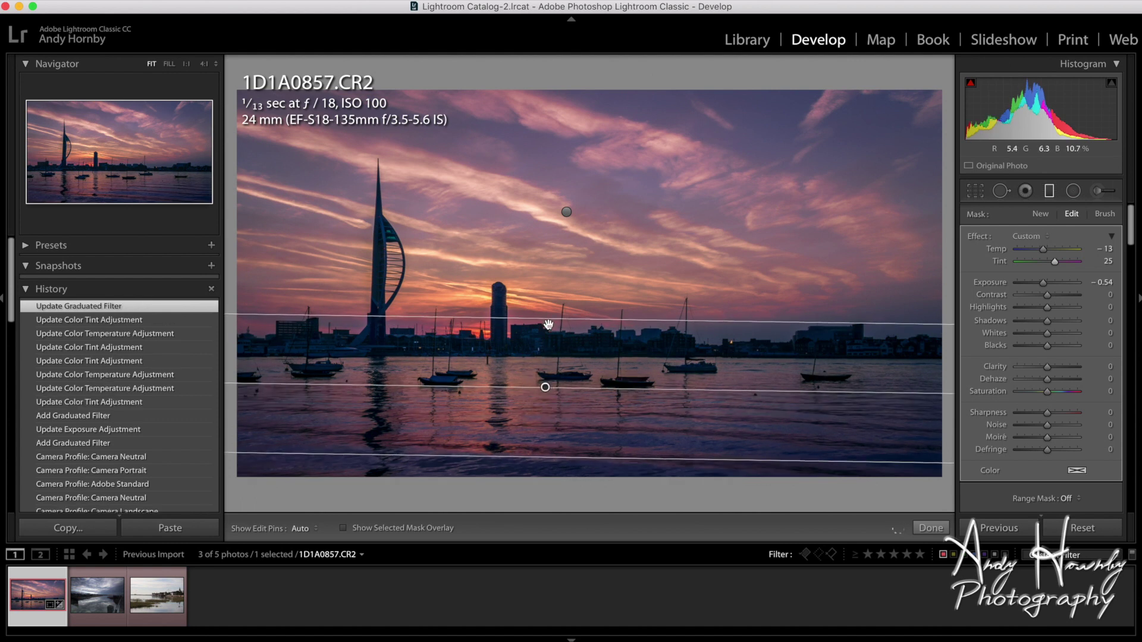
{"action": "left_click_drag", "start_coordinate": [547, 324], "coordinate": [546, 347]}
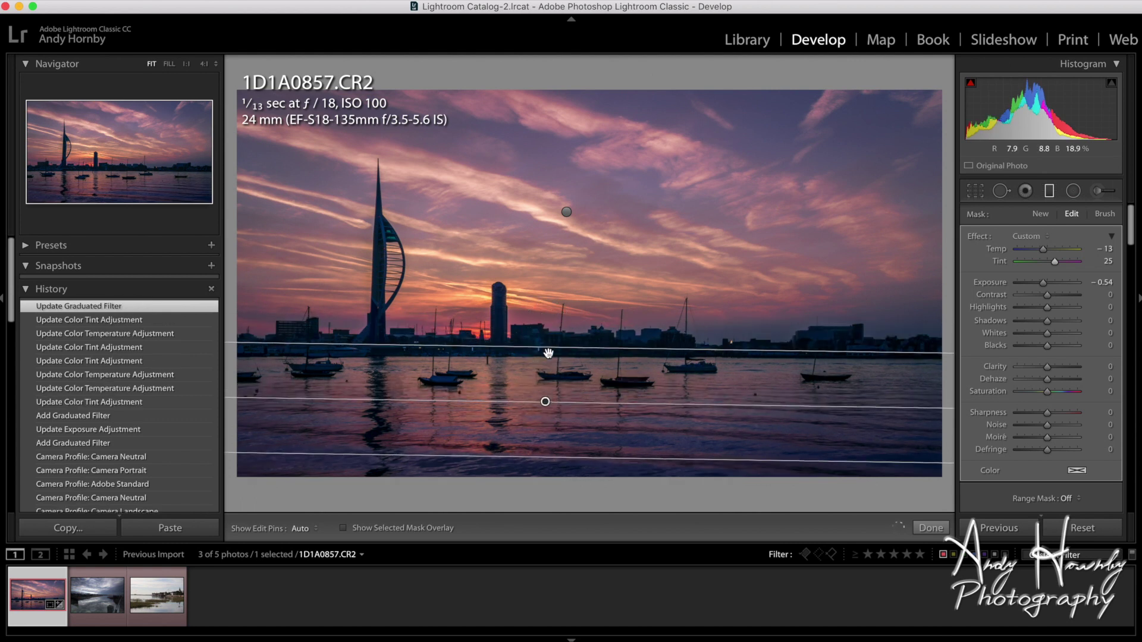
{"action": "left_click_drag", "start_coordinate": [545, 401], "coordinate": [542, 452]}
{"action": "left_click_drag", "start_coordinate": [545, 397], "coordinate": [548, 329]}
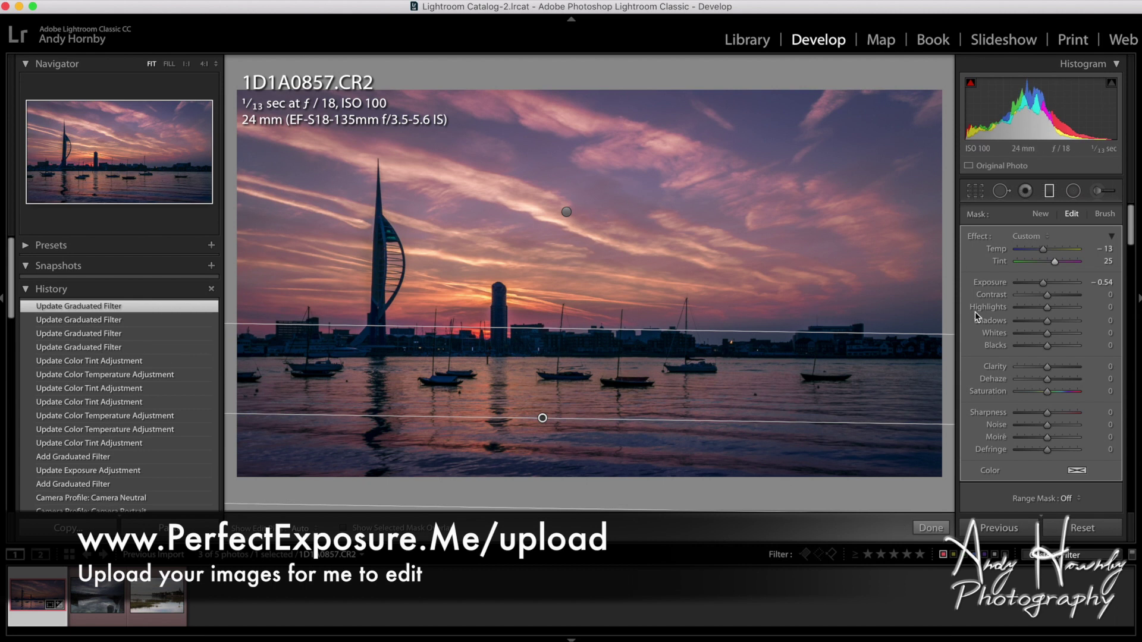
{"action": "scroll", "coordinate": [975, 269], "scroll_direction": "down", "scroll_amount": 3}
{"action": "scroll", "coordinate": [974, 268], "scroll_direction": "down", "scroll_amount": 20}
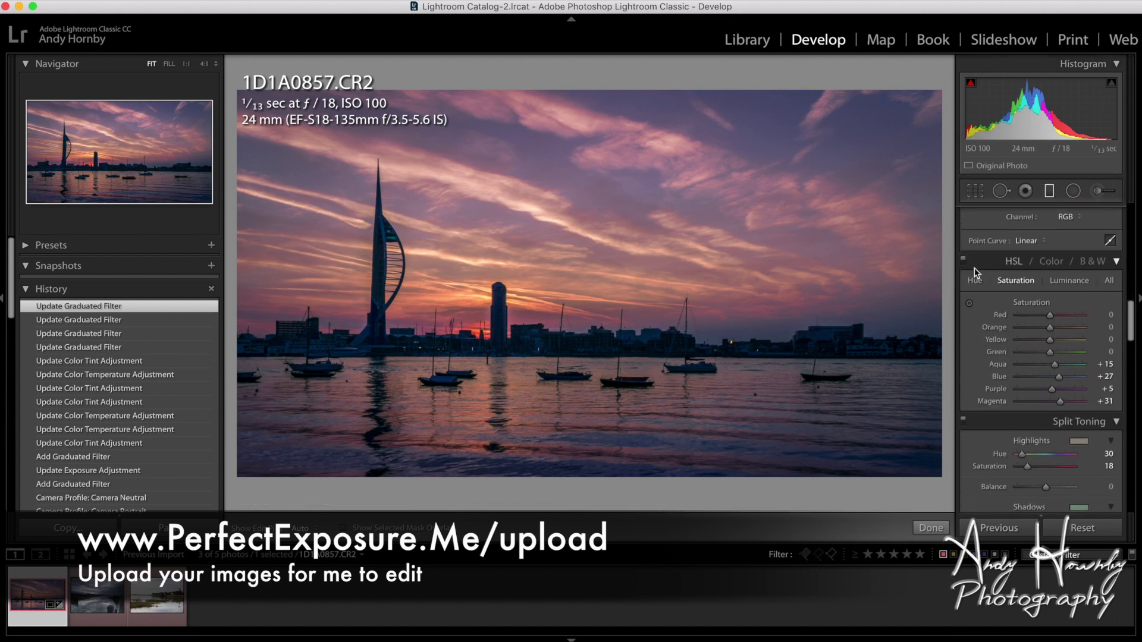
{"action": "scroll", "coordinate": [975, 268], "scroll_direction": "down", "scroll_amount": 10}
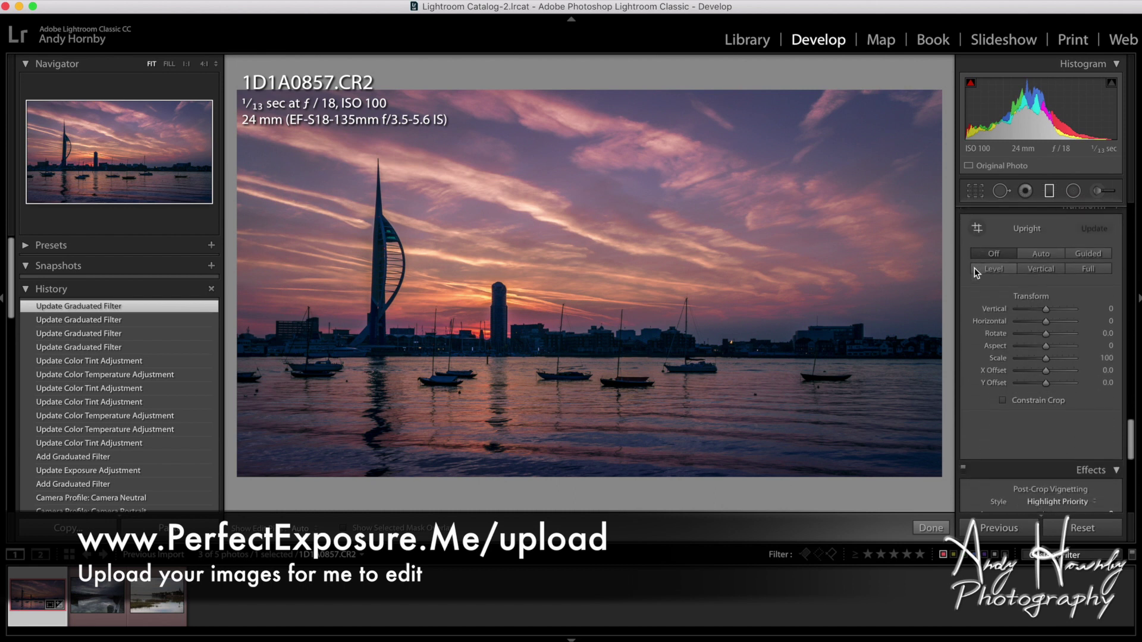
{"action": "scroll", "coordinate": [974, 268], "scroll_direction": "down", "scroll_amount": 8}
{"action": "scroll", "coordinate": [974, 267], "scroll_direction": "up", "scroll_amount": 20}
{"action": "mouse_move", "coordinate": [543, 415]}
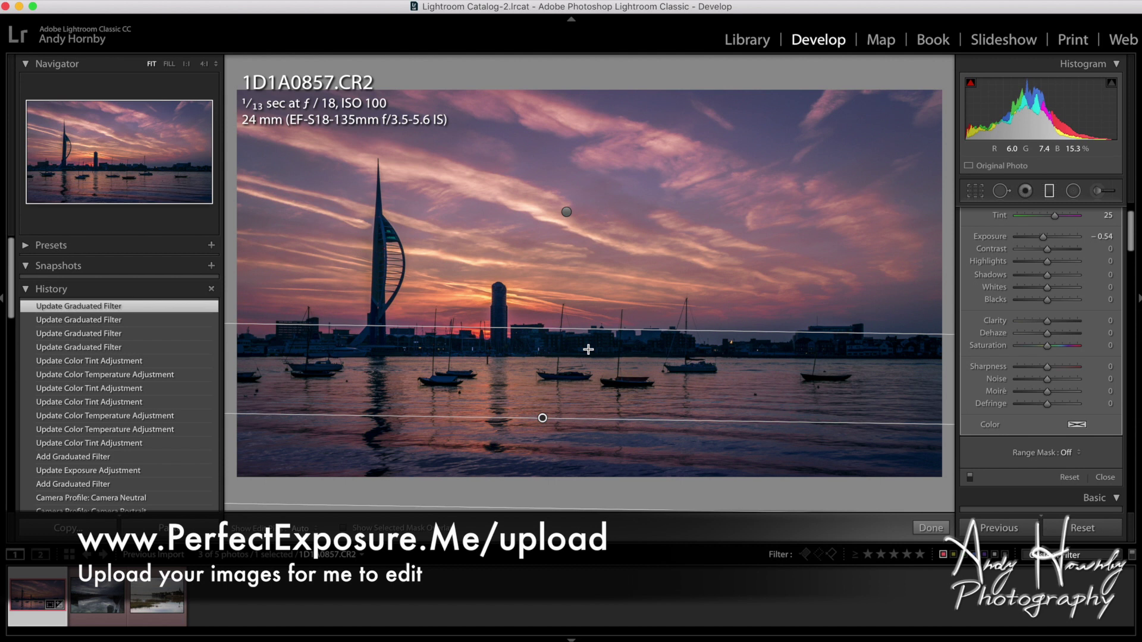
Step: Finish the graduated filter editing and compare the completed sunset photo with its before view
{"action": "left_click", "coordinate": [930, 527]}
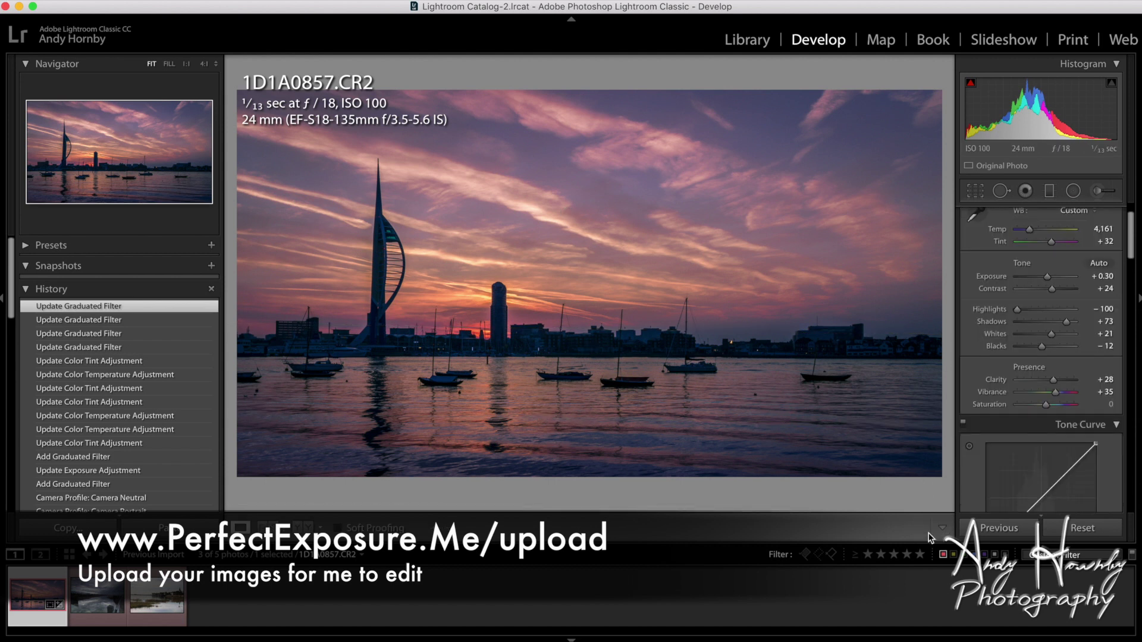
{"action": "key", "text": "backslash"}
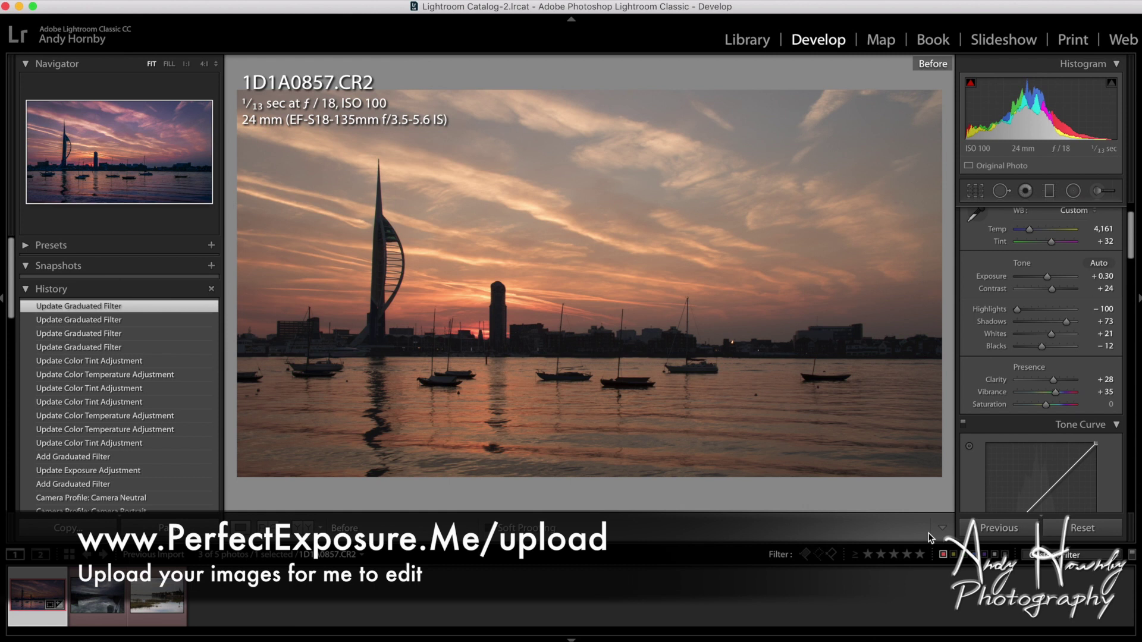
{"action": "key", "text": "backslash"}
{"action": "key", "text": "backslash"}
{"action": "key", "text": "backslash"}
{"action": "key", "text": "backslash"}
{"action": "key", "text": "backslash"}
{"action": "key", "text": "backslash"}
{"action": "key", "text": "backslash"}
{"action": "key", "text": "backslash"}
{"action": "key", "text": "backslash"}
{"action": "key", "text": "backslash"}
{"action": "key", "text": "backslash"}
{"action": "key", "text": "backslash"}
{"action": "key", "text": "backslash"}
{"action": "key", "text": "backslash"}
{"action": "key", "text": "backslash"}
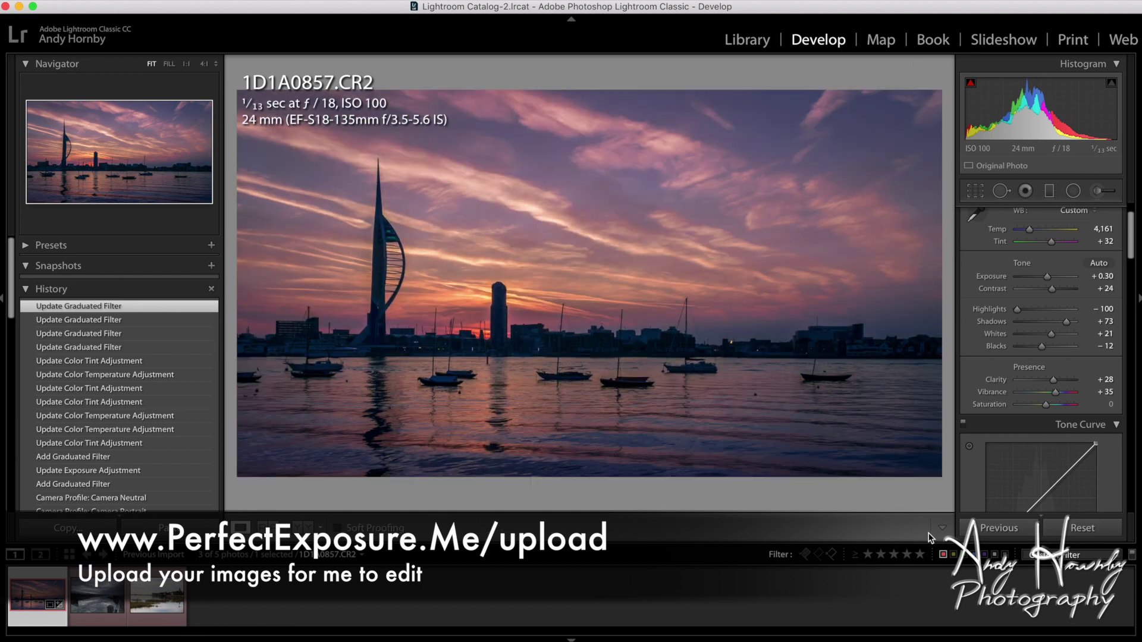
{"action": "key", "text": "backslash"}
{"action": "key", "text": "backslash"}
Step: Open photo 1D1A2522.CR2 and crop away the upper part of the sky for a wider format
{"action": "left_click", "coordinate": [95, 595]}
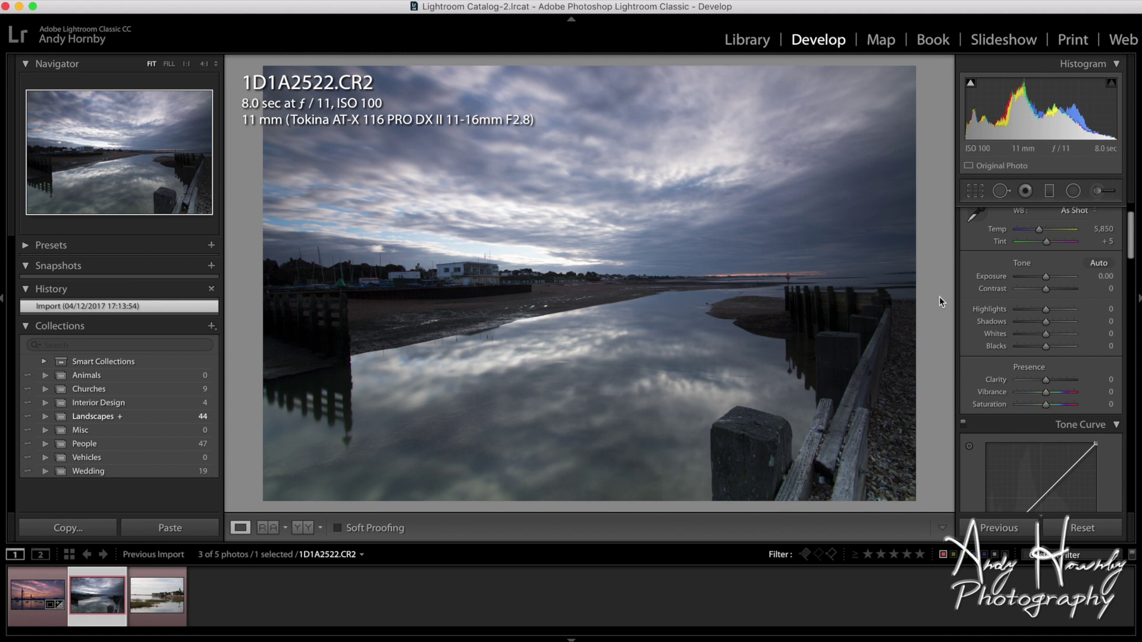
{"action": "left_click", "coordinate": [974, 191]}
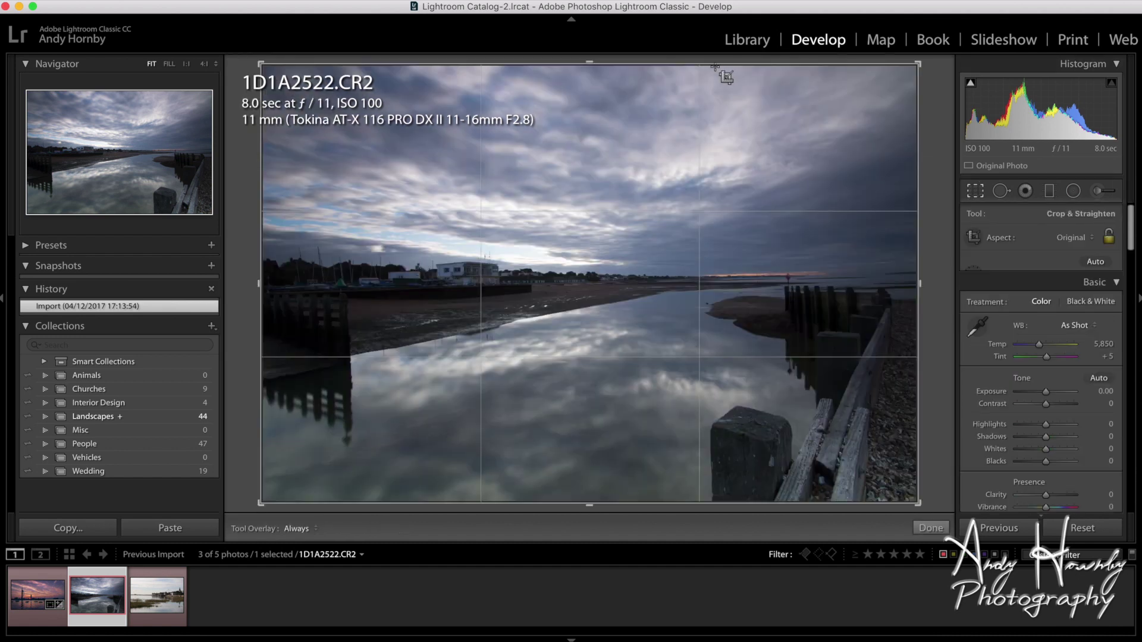
{"action": "left_click_drag", "start_coordinate": [589, 71], "coordinate": [594, 112]}
{"action": "key", "text": "Return"}
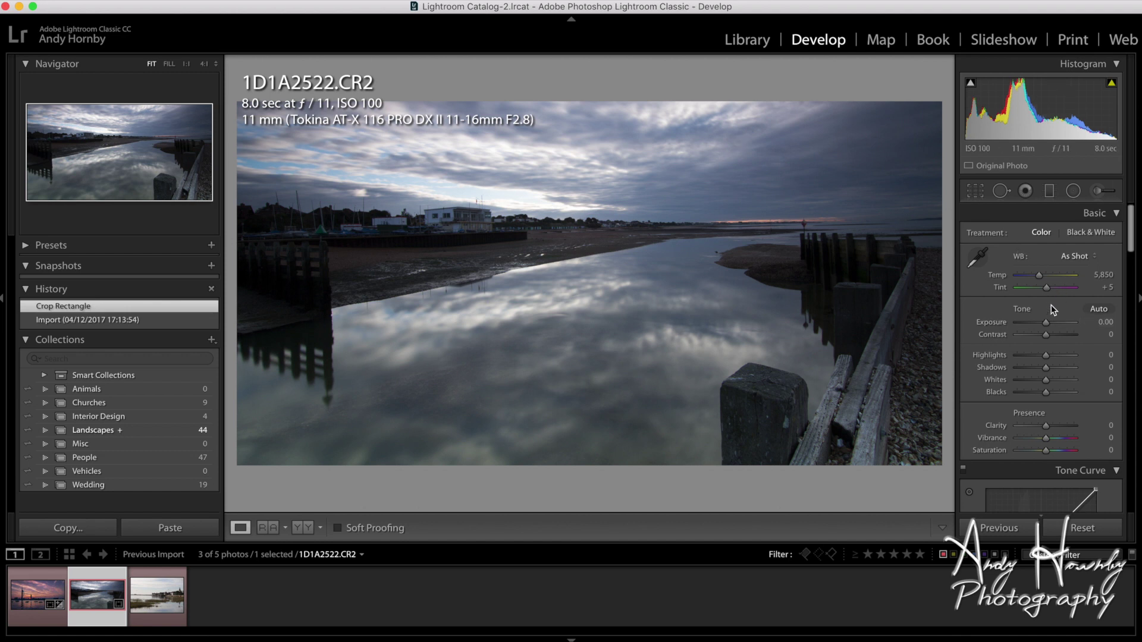
Step: Set the white balance temperature to 4,966 and the tint to +37
{"action": "left_click_drag", "start_coordinate": [1039, 277], "coordinate": [1035, 279]}
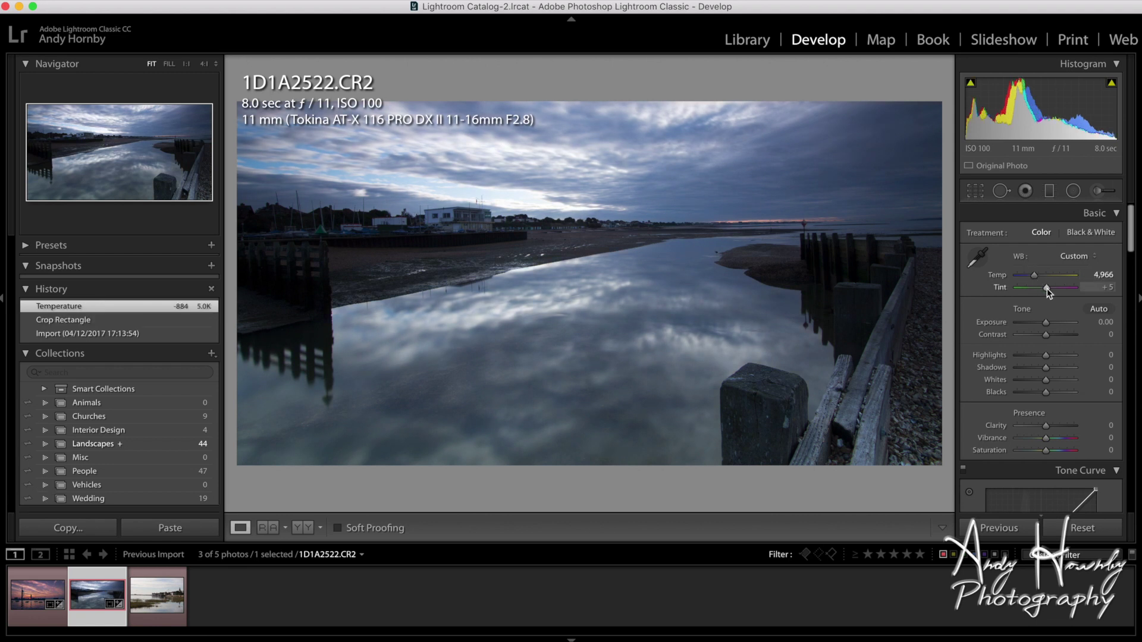
{"action": "left_click_drag", "start_coordinate": [1047, 291], "coordinate": [1051, 288]}
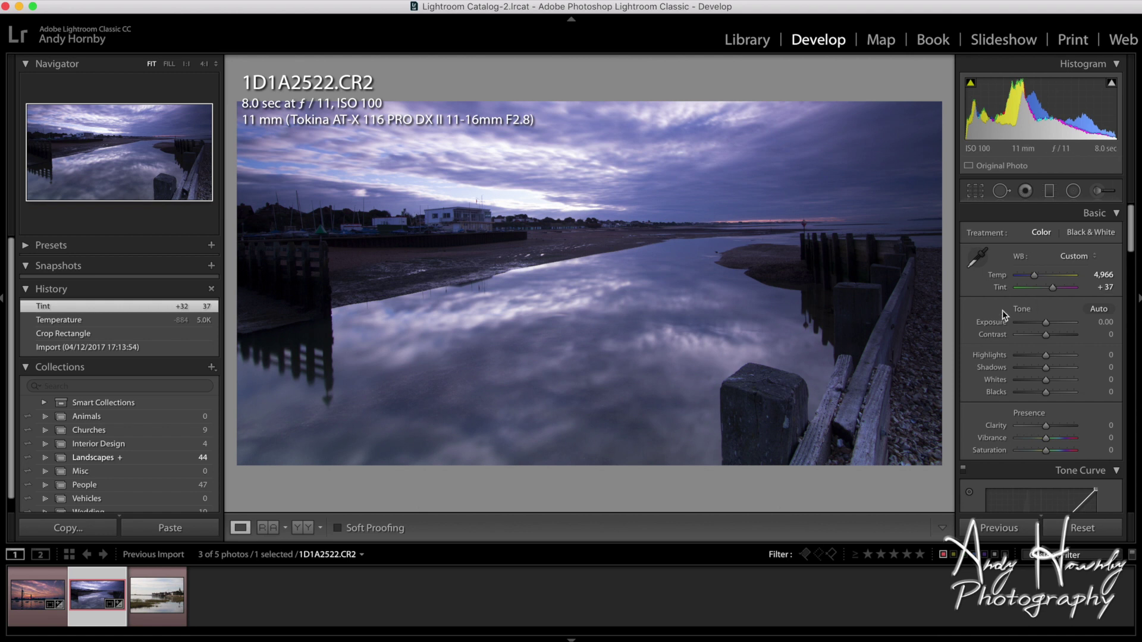
Step: Set highlights to -90, shadows +65, whites +10, blacks -4, clarity +42, vibrance -25 and saturation -12
{"action": "scroll", "coordinate": [975, 319], "scroll_direction": "down", "scroll_amount": 2}
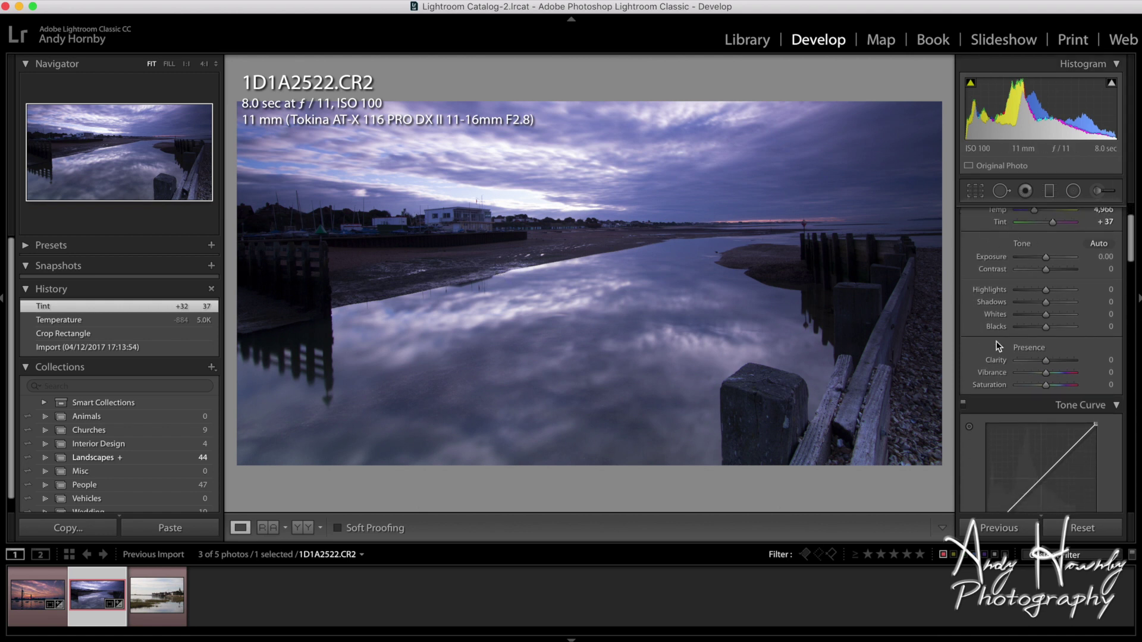
{"action": "scroll", "coordinate": [980, 291], "scroll_direction": "up", "scroll_amount": 3}
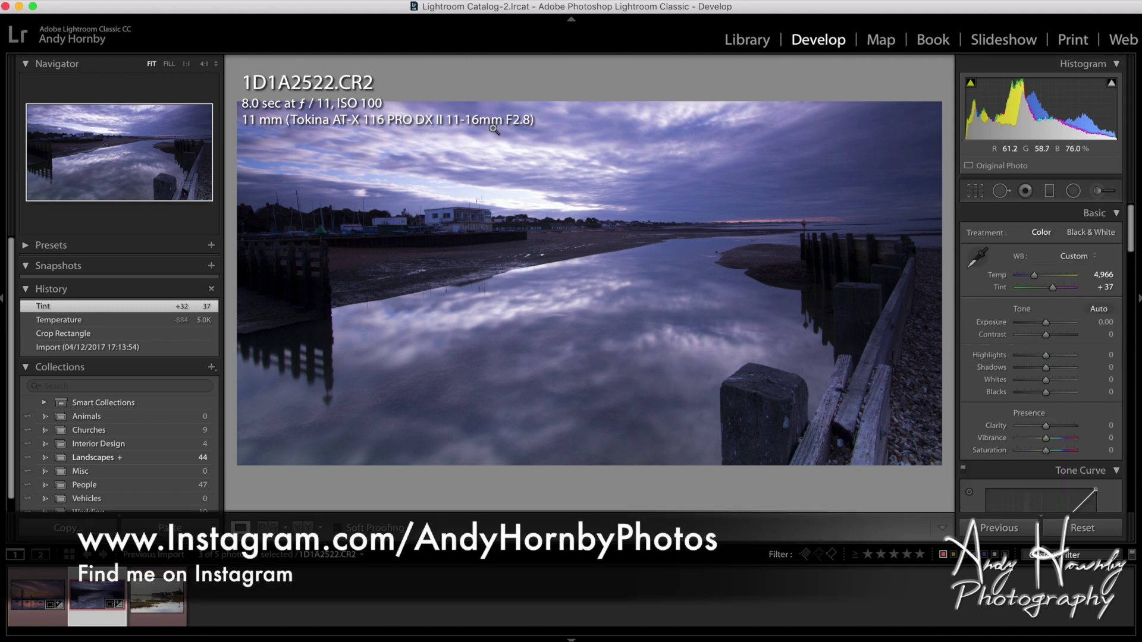
{"action": "scroll", "coordinate": [958, 304], "scroll_direction": "down", "scroll_amount": 2}
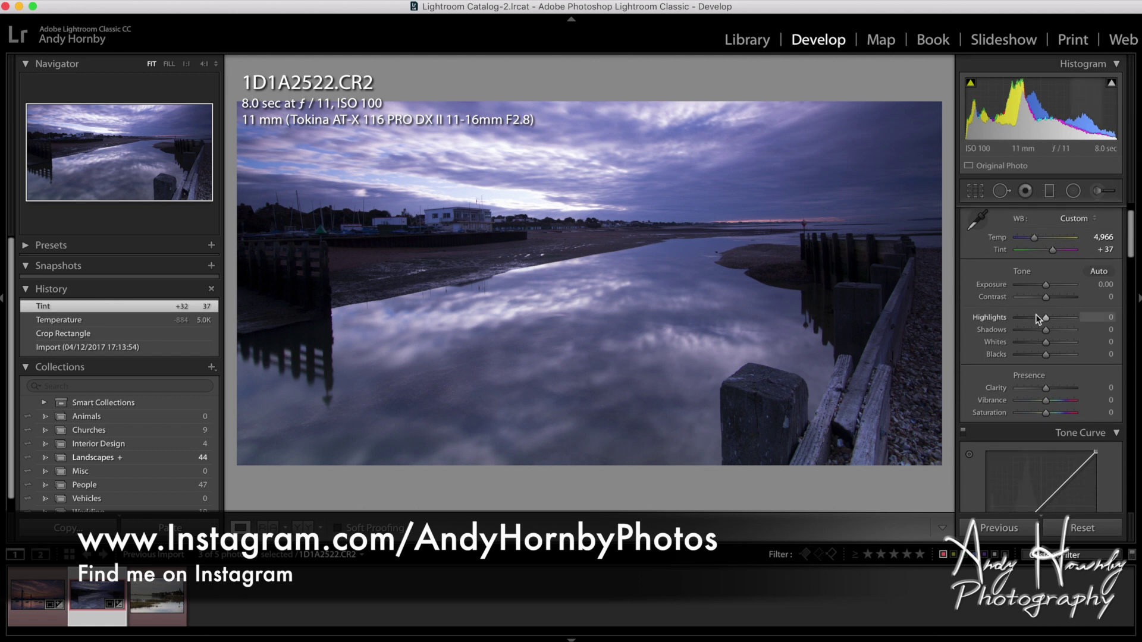
{"action": "left_click_drag", "start_coordinate": [1046, 330], "coordinate": [1058, 387]}
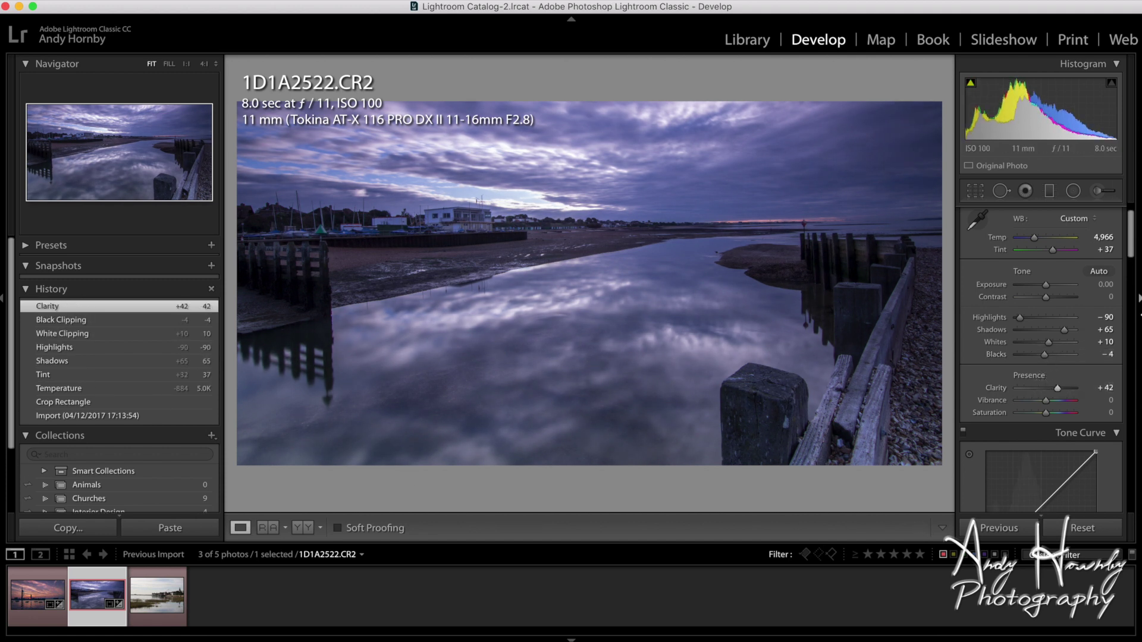
{"action": "mouse_move", "coordinate": [1046, 402]}
{"action": "left_mouse_down"}
{"action": "mouse_move", "coordinate": [1036, 403]}
{"action": "mouse_move", "coordinate": [1043, 415]}
{"action": "mouse_move", "coordinate": [1039, 400]}
{"action": "left_mouse_up"}
Step: Raise the HSL saturation to +10 for aqua, +53 for blue, +49 for purple and +33 for magenta
{"action": "scroll", "coordinate": [1039, 400], "scroll_direction": "down", "scroll_amount": 10}
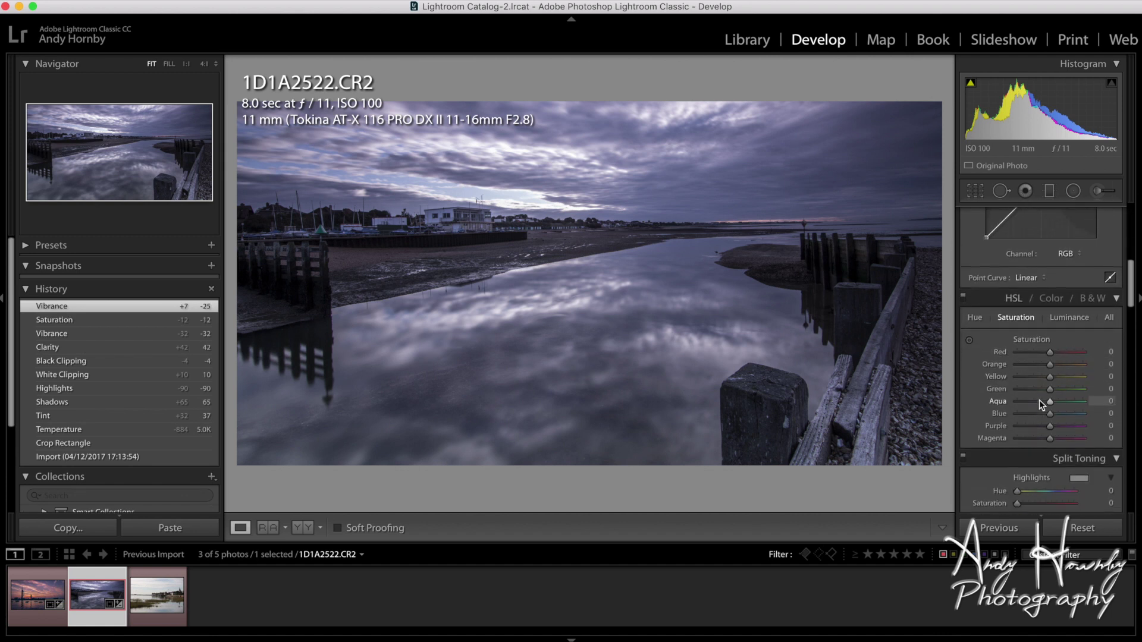
{"action": "left_click_drag", "start_coordinate": [1050, 385], "coordinate": [1063, 410]}
Step: Tone the split-toning highlights blue with hue 234 and saturation 36
{"action": "scroll", "coordinate": [1062, 409], "scroll_direction": "down", "scroll_amount": 5}
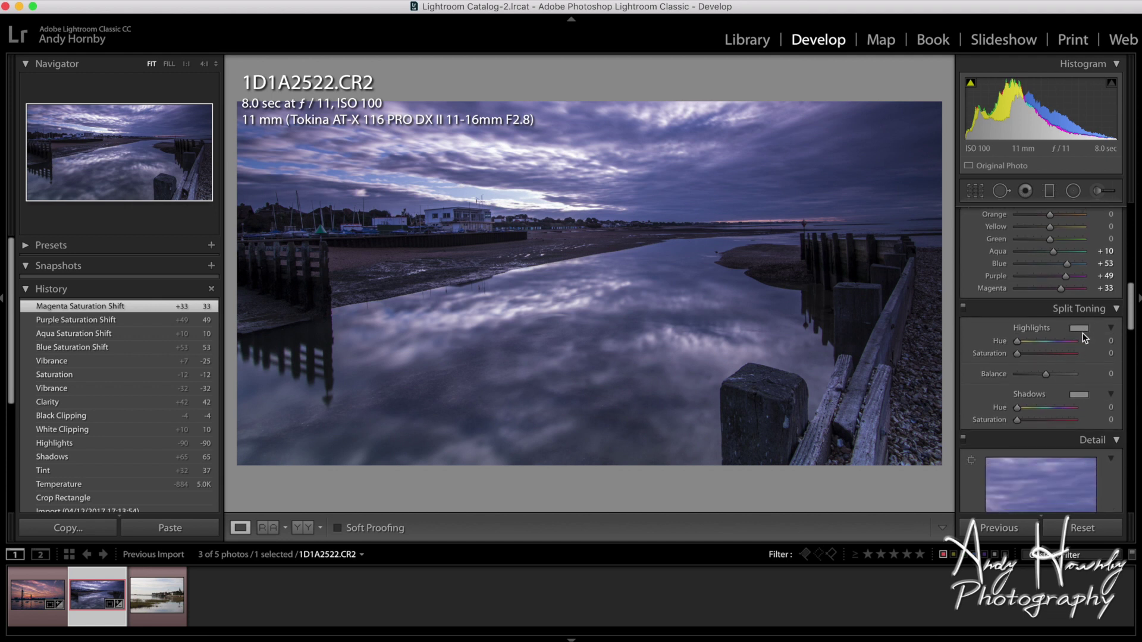
{"action": "left_click", "coordinate": [1079, 329]}
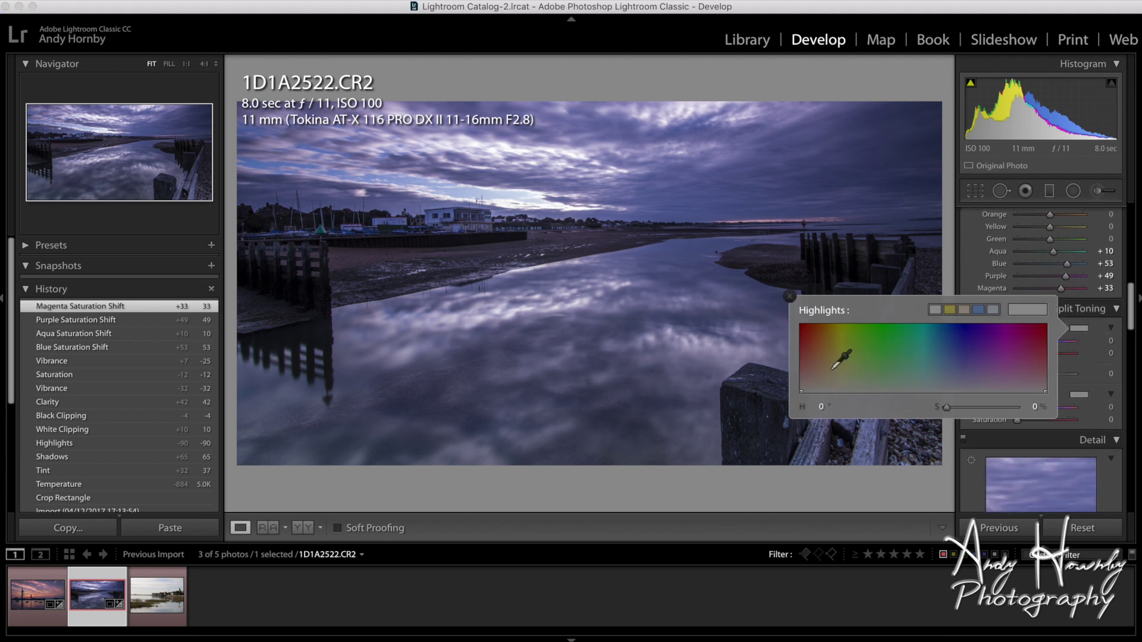
{"action": "left_click", "coordinate": [960, 367]}
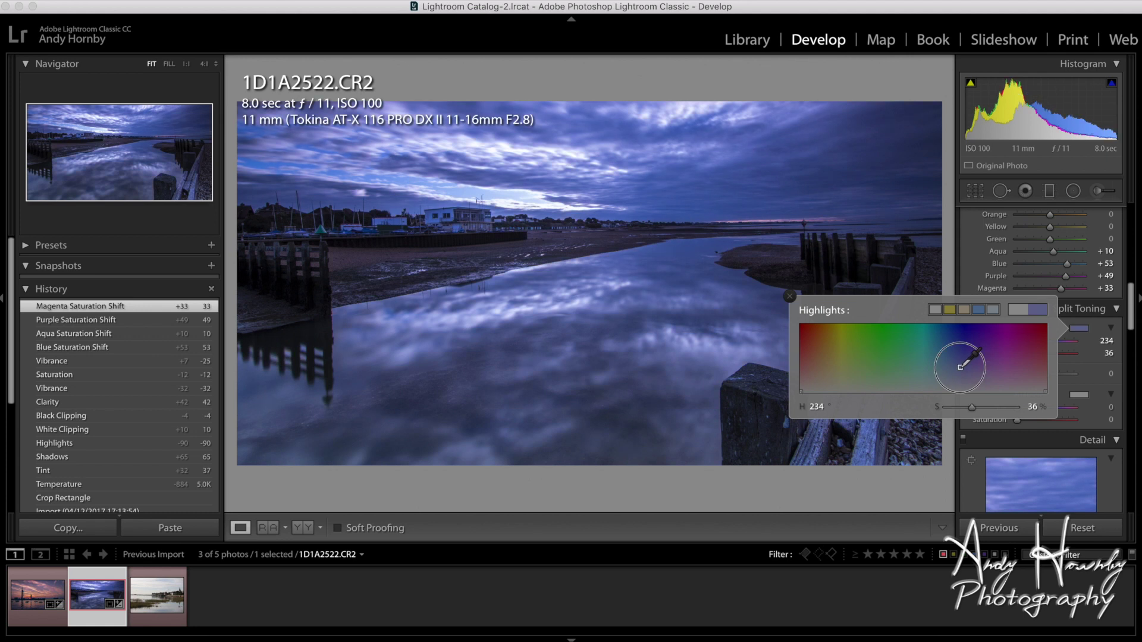
{"action": "left_click_drag", "start_coordinate": [961, 367], "coordinate": [960, 367]}
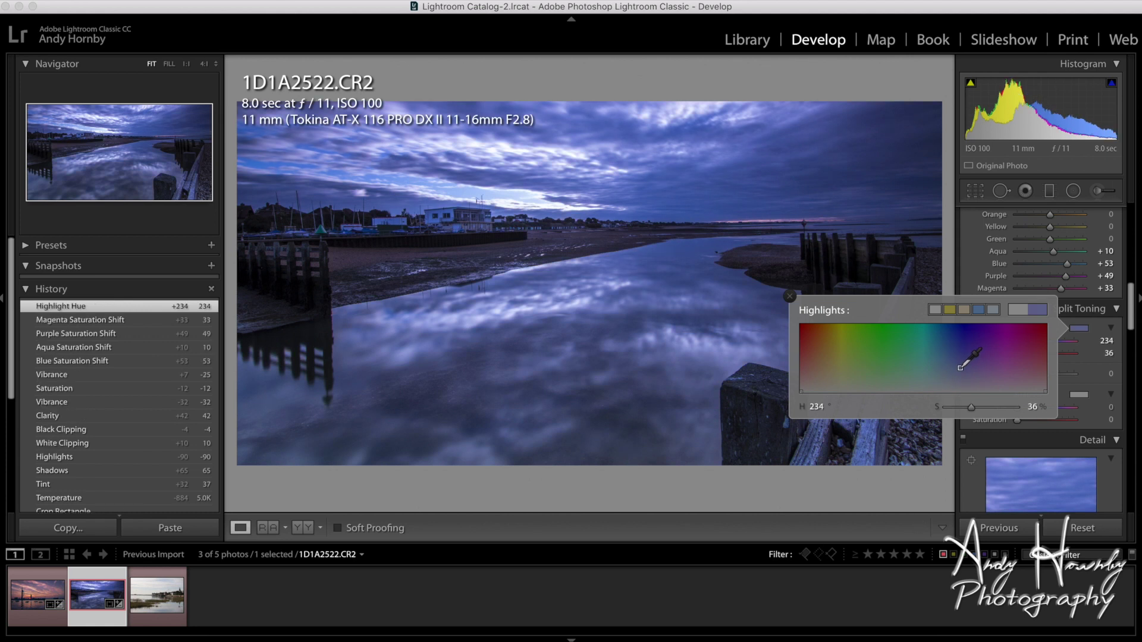
Step: Tone the split-toning shadows pink with hue 321 and saturation 15
{"action": "left_click", "coordinate": [1081, 396]}
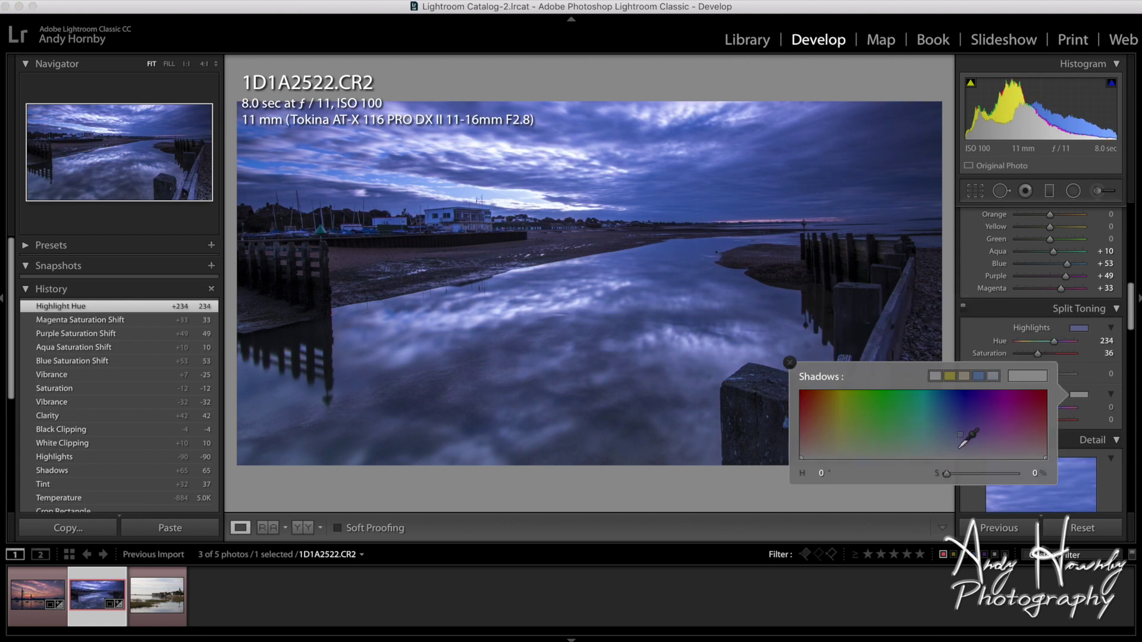
{"action": "mouse_move", "coordinate": [1009, 447]}
{"action": "left_mouse_down"}
{"action": "mouse_move", "coordinate": [1033, 443]}
{"action": "mouse_move", "coordinate": [1019, 448]}
{"action": "left_mouse_up"}
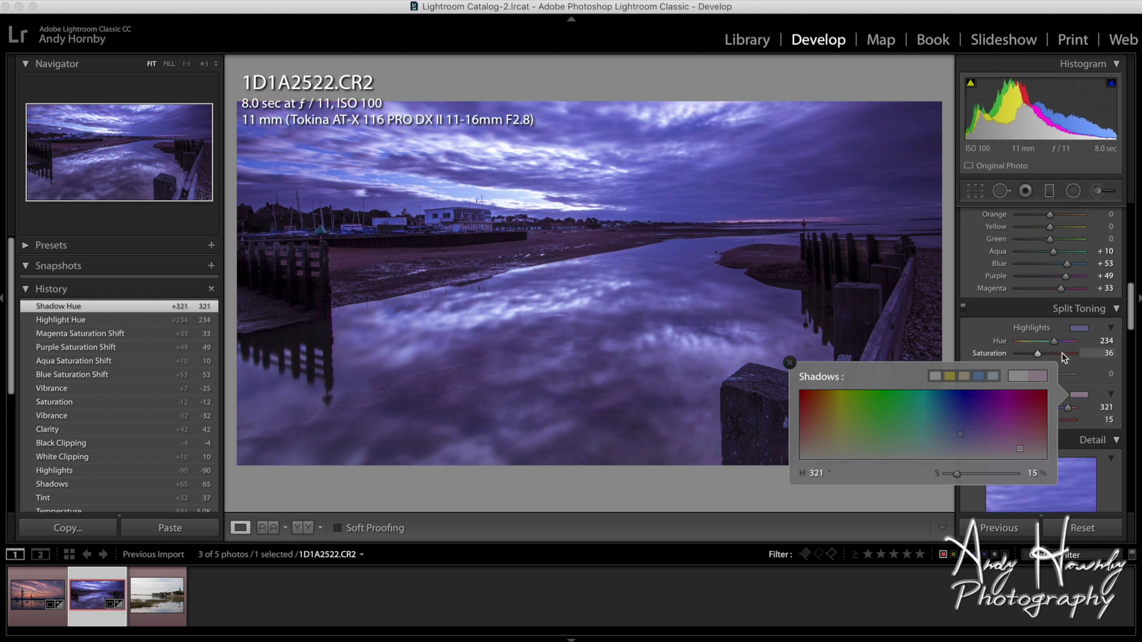
{"action": "left_click", "coordinate": [974, 316]}
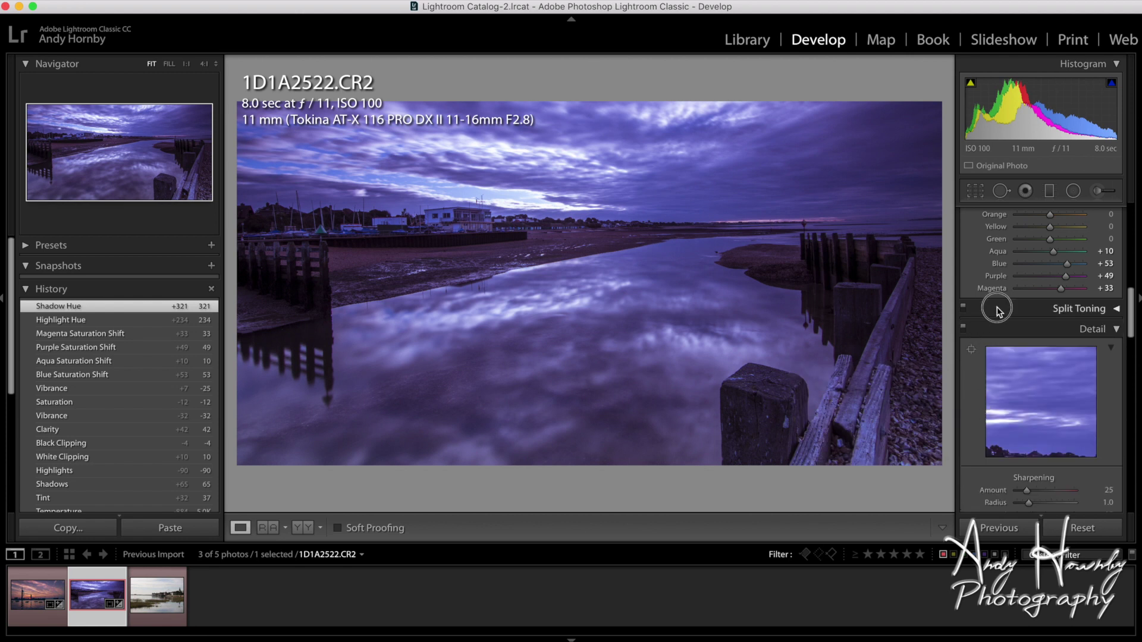
{"action": "left_click", "coordinate": [996, 310]}
Step: Toggle the Detail adjustments off and on, leaving them switched off
{"action": "left_click", "coordinate": [964, 441]}
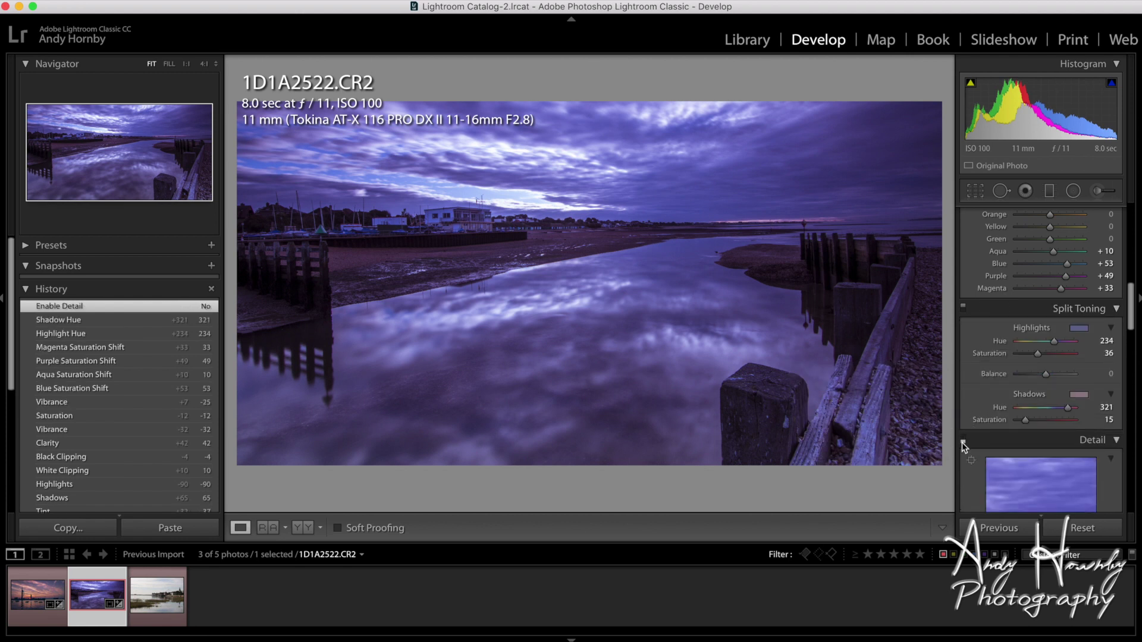
{"action": "left_click", "coordinate": [963, 439]}
{"action": "left_click", "coordinate": [963, 440]}
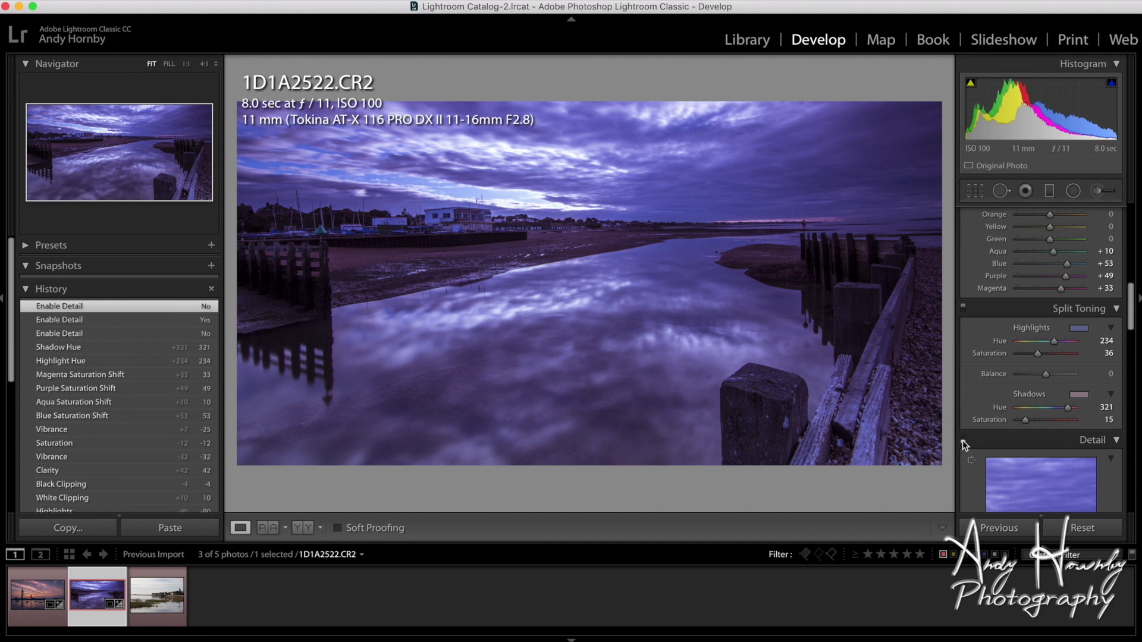
Step: Compare the photo with the split toning switched off and on, leaving it enabled
{"action": "left_click", "coordinate": [963, 309]}
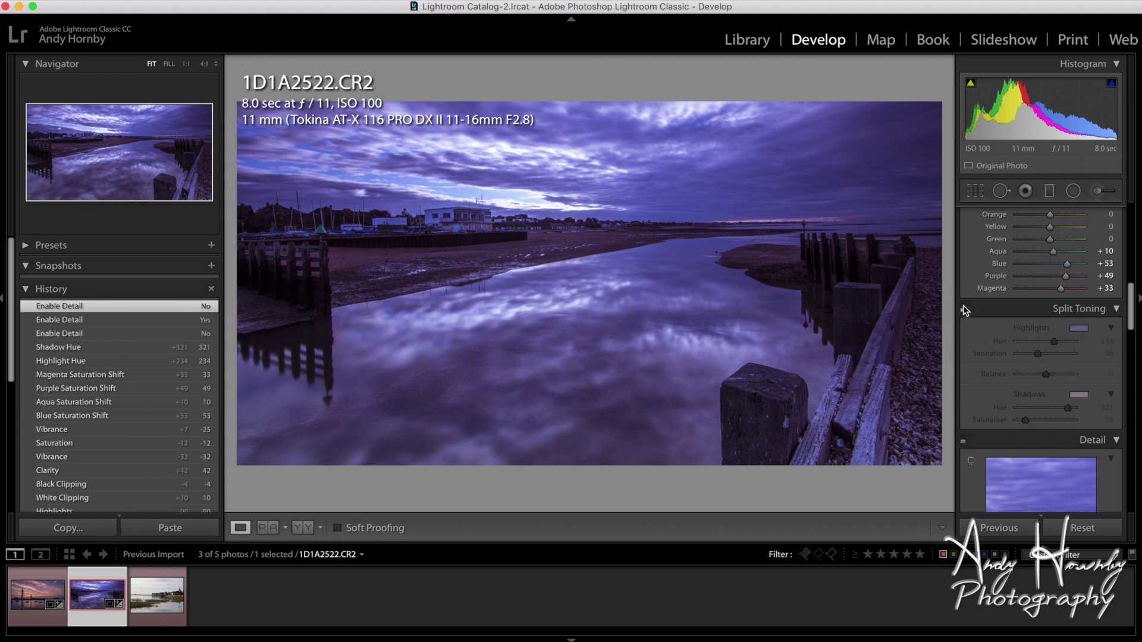
{"action": "left_click", "coordinate": [964, 309]}
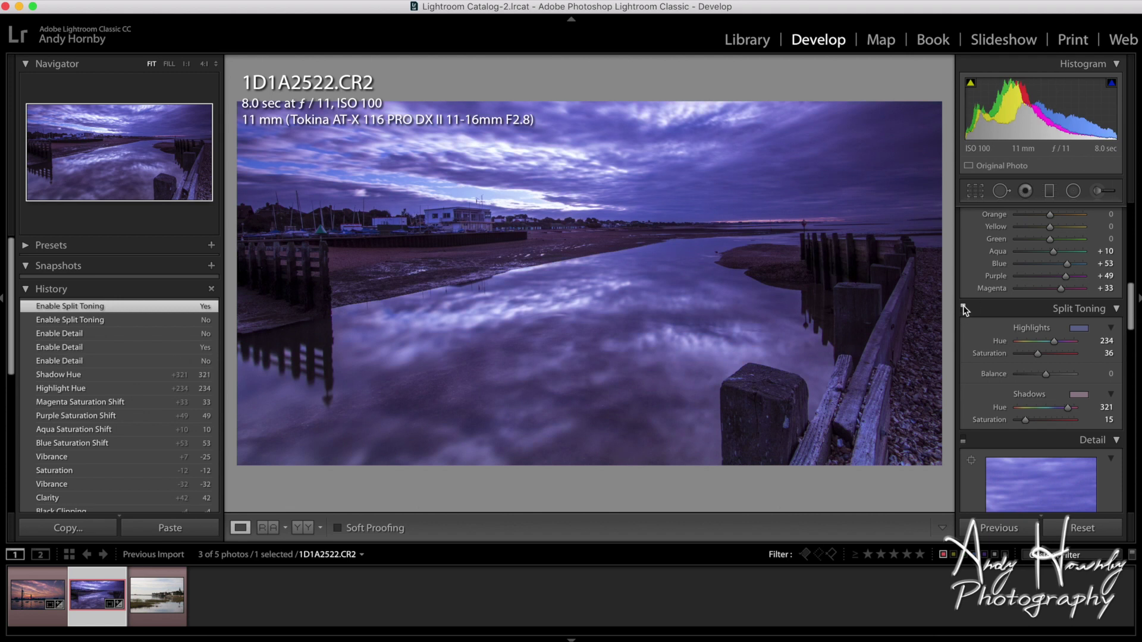
{"action": "left_click", "coordinate": [964, 309]}
{"action": "left_click", "coordinate": [963, 309]}
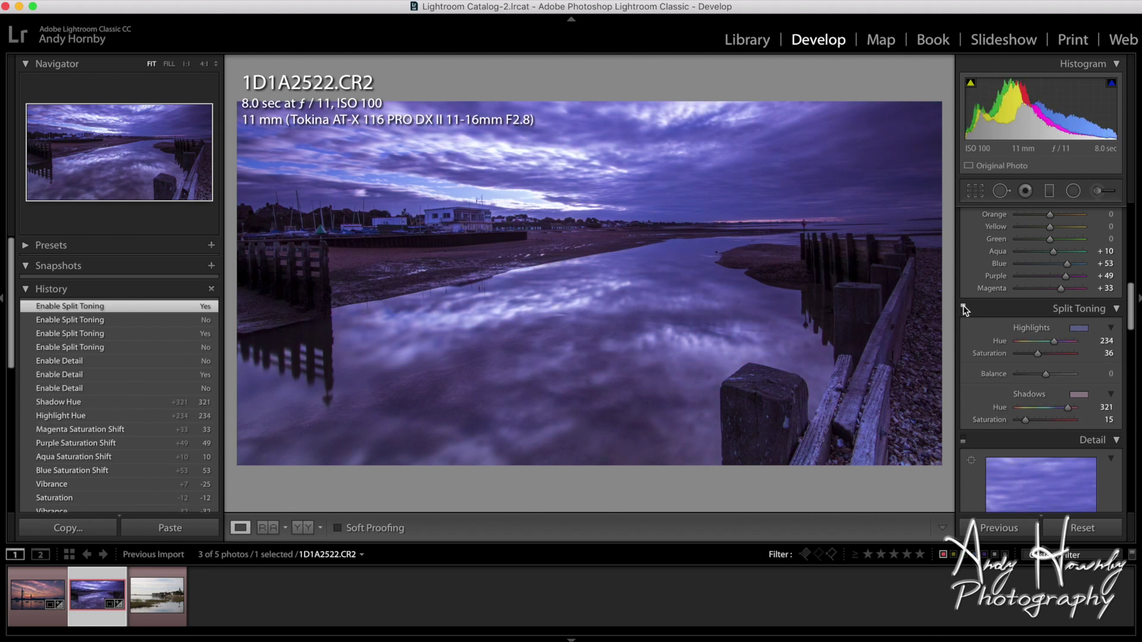
Step: Enable chromatic aberration removal and lens profile corrections for the photo
{"action": "scroll", "coordinate": [975, 338], "scroll_direction": "down", "scroll_amount": 3}
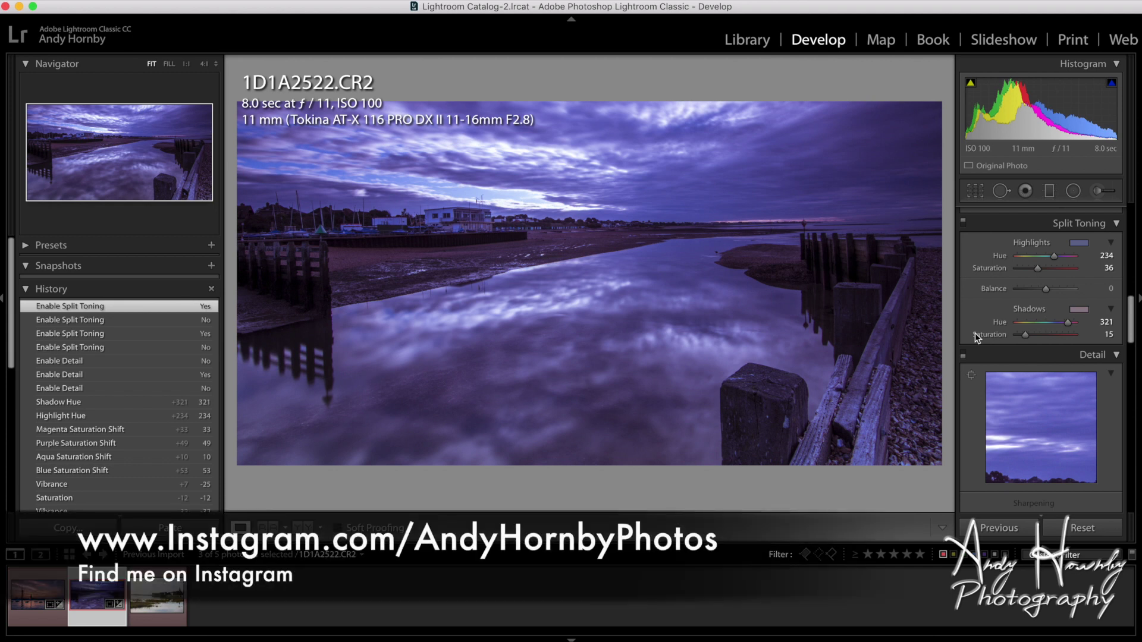
{"action": "scroll", "coordinate": [976, 334], "scroll_direction": "down", "scroll_amount": 4}
{"action": "scroll", "coordinate": [976, 333], "scroll_direction": "down", "scroll_amount": 4}
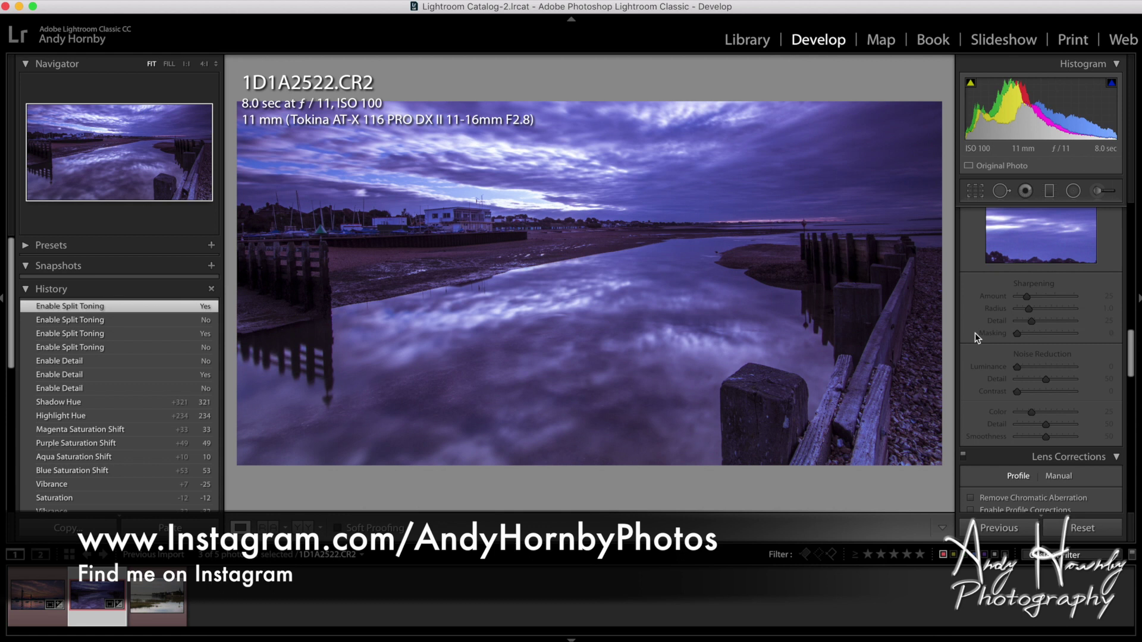
{"action": "scroll", "coordinate": [975, 333], "scroll_direction": "down", "scroll_amount": 4}
{"action": "left_click", "coordinate": [972, 377]}
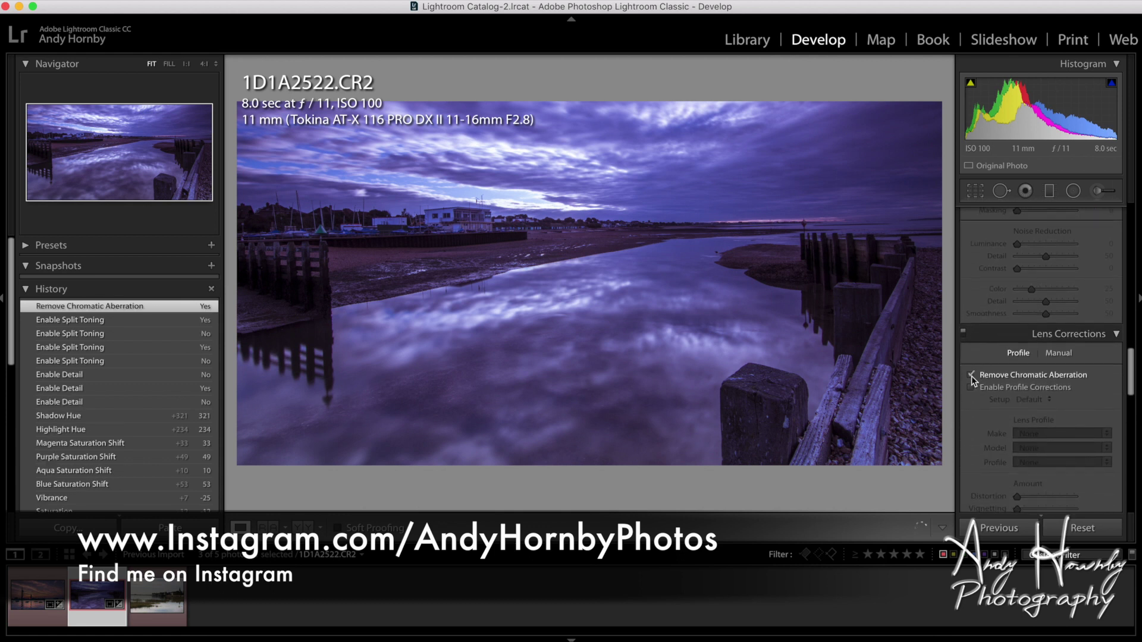
{"action": "left_click", "coordinate": [972, 387]}
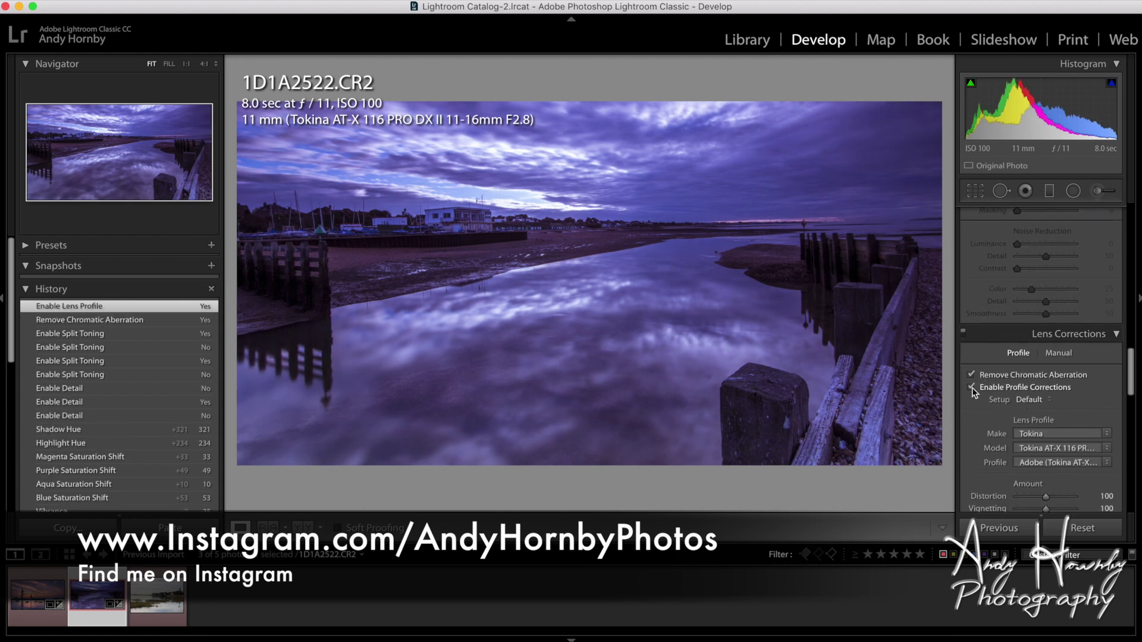
Step: Add a subtle dark post-crop vignette with an amount of -8
{"action": "scroll", "coordinate": [972, 387], "scroll_direction": "down", "scroll_amount": 2}
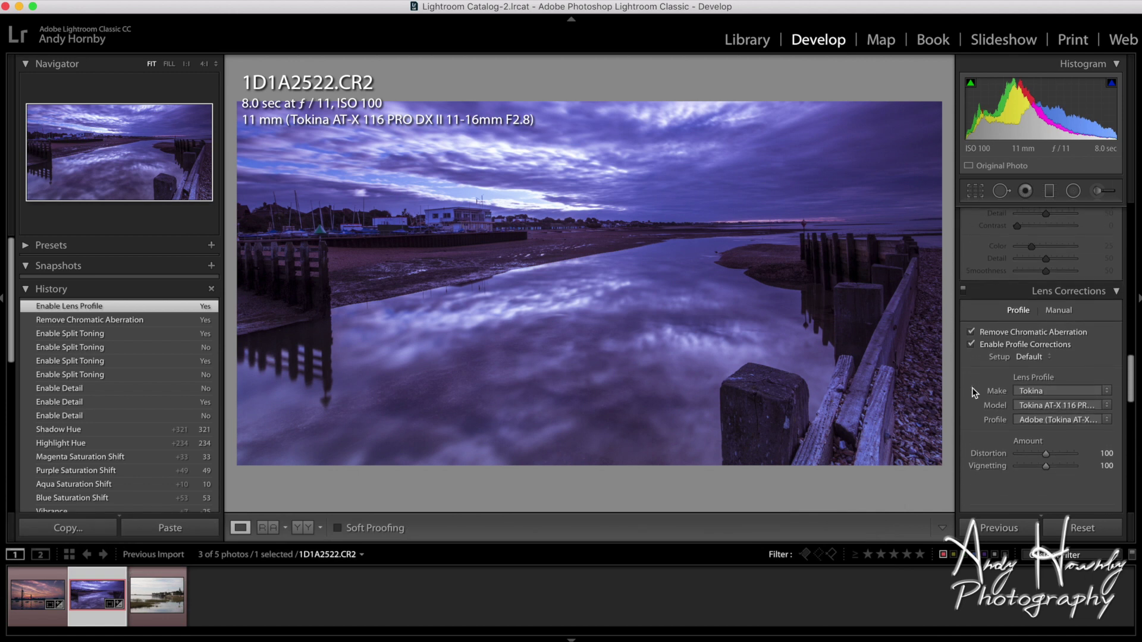
{"action": "scroll", "coordinate": [972, 387], "scroll_direction": "down", "scroll_amount": 2}
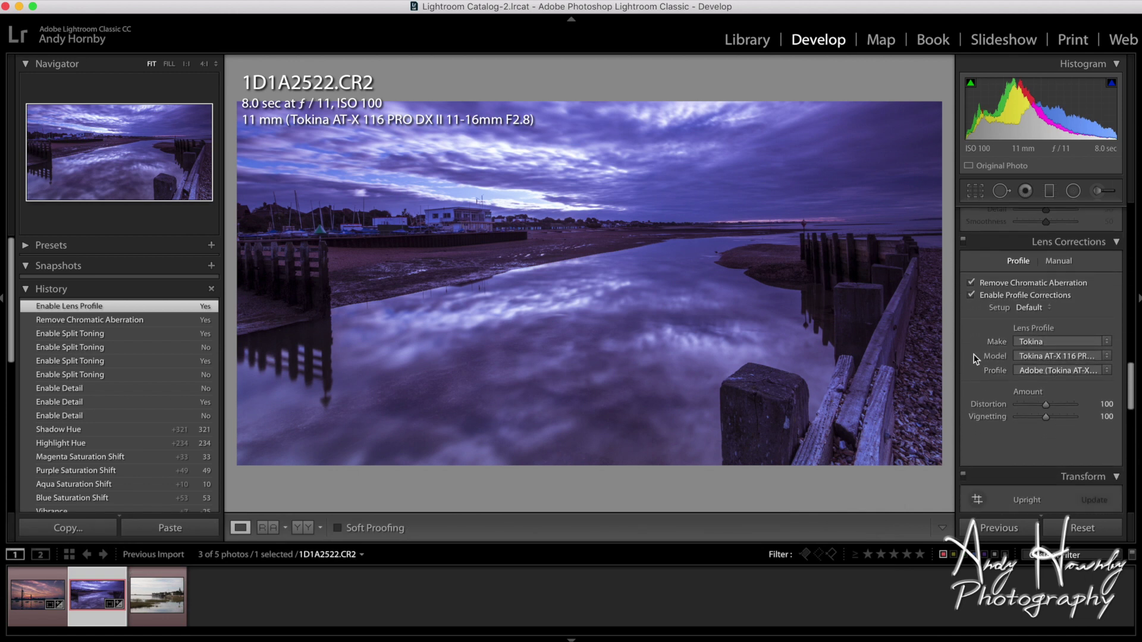
{"action": "scroll", "coordinate": [975, 359], "scroll_direction": "down", "scroll_amount": 1}
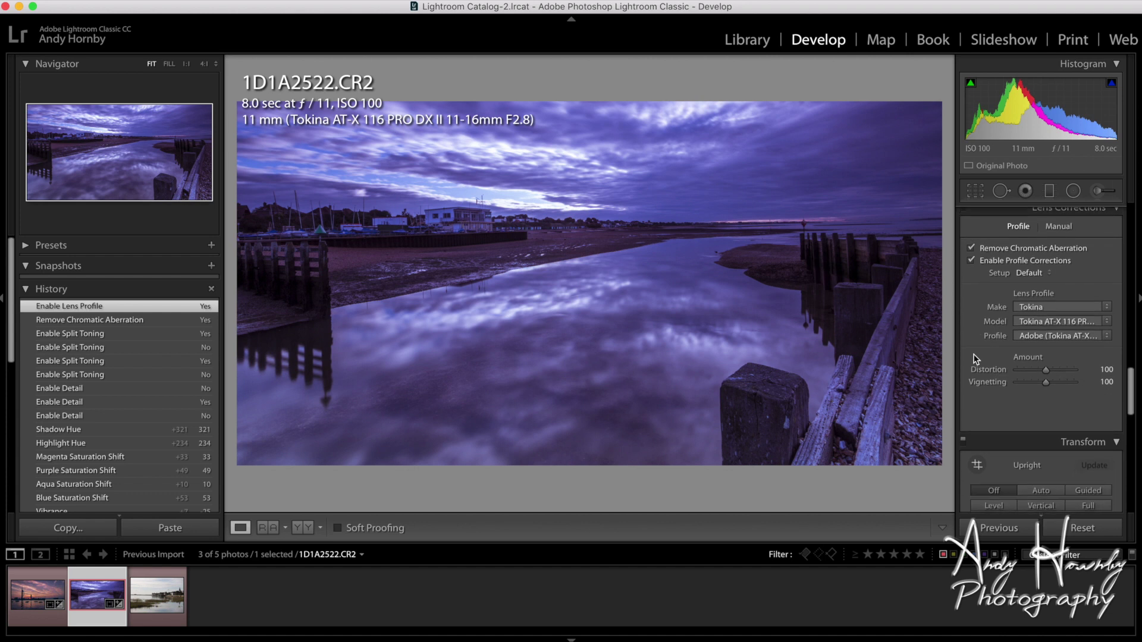
{"action": "scroll", "coordinate": [975, 359], "scroll_direction": "down", "scroll_amount": 10}
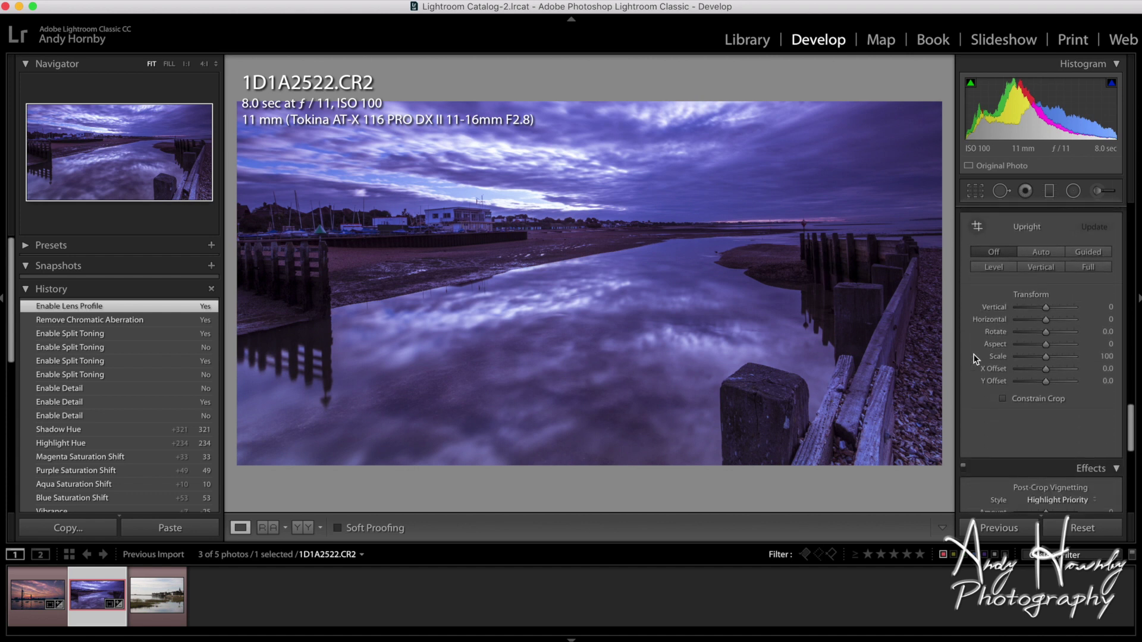
{"action": "scroll", "coordinate": [976, 360], "scroll_direction": "down", "scroll_amount": 6}
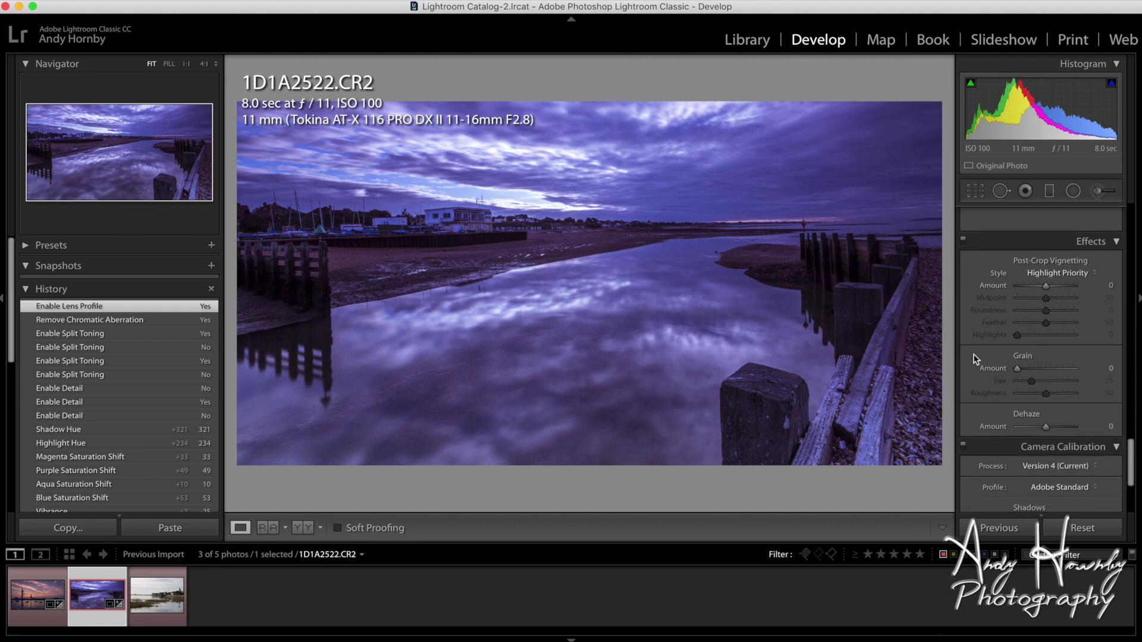
{"action": "scroll", "coordinate": [976, 359], "scroll_direction": "up", "scroll_amount": 5}
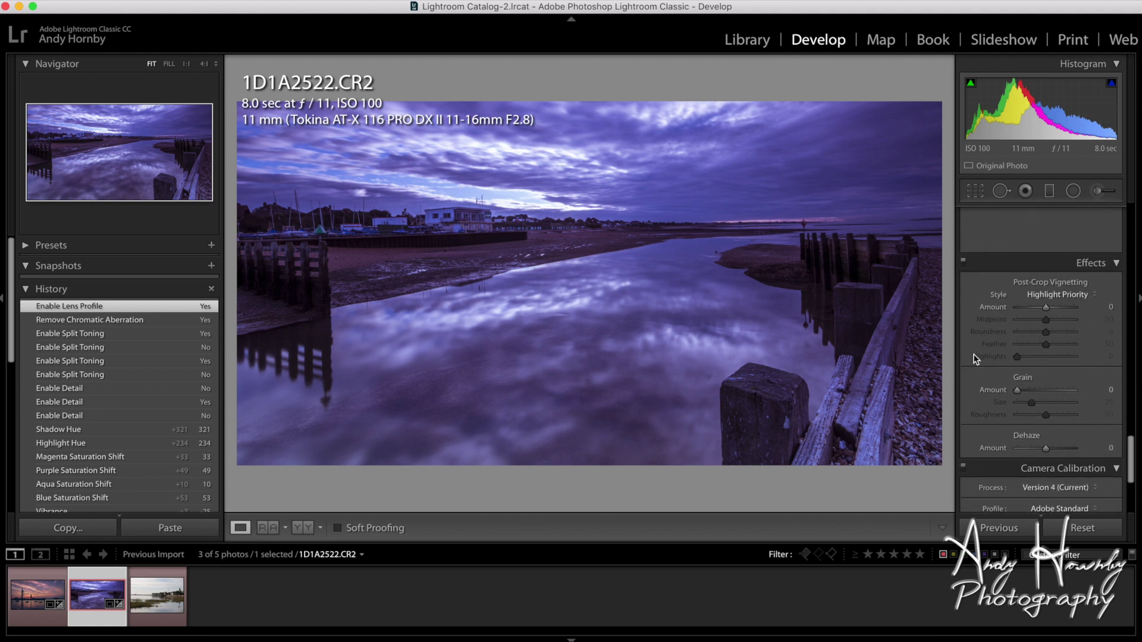
{"action": "left_click_drag", "start_coordinate": [1045, 306], "coordinate": [1043, 306]}
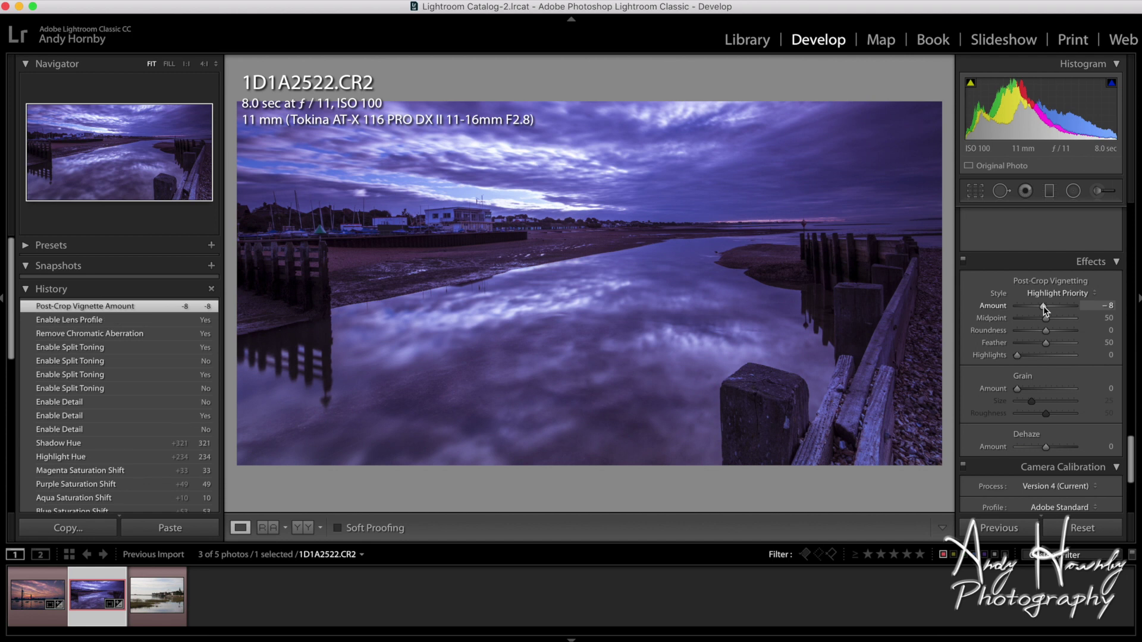
Step: Place a graduated filter over the sky down to the horizon, with exposure -0.26 and tint 65
{"action": "scroll", "coordinate": [1043, 306], "scroll_direction": "up", "scroll_amount": 15}
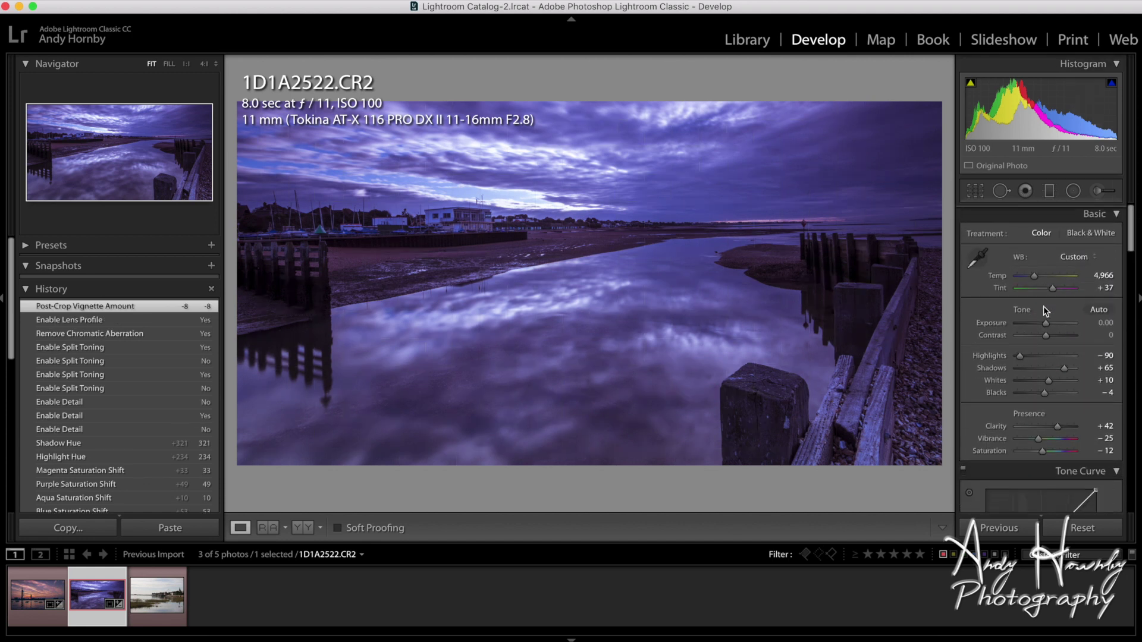
{"action": "left_click", "coordinate": [1049, 191]}
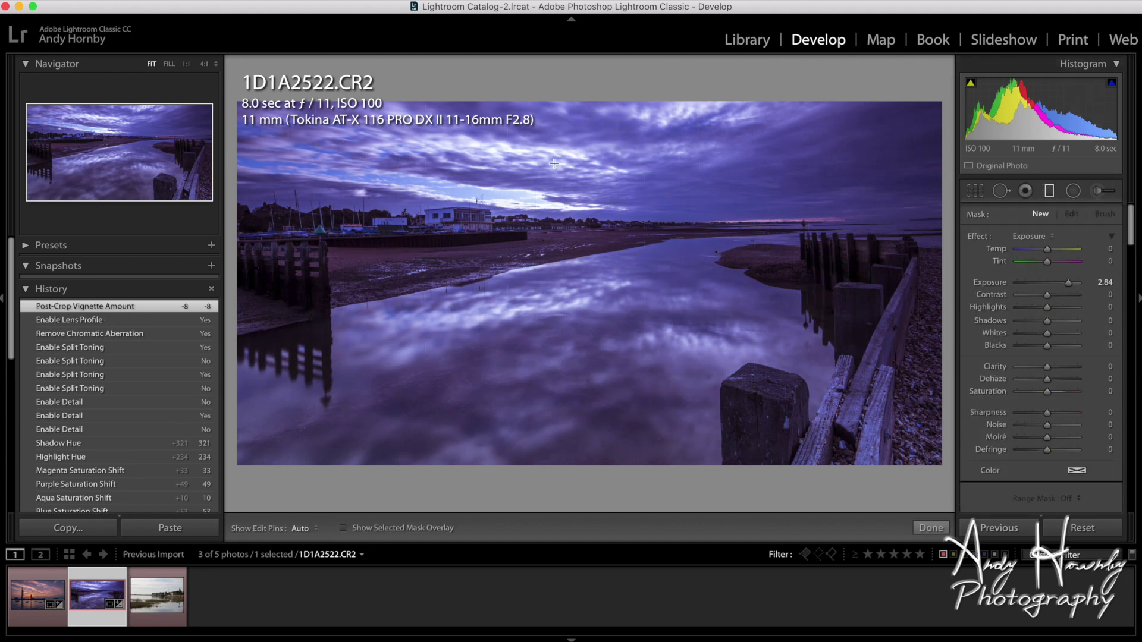
{"action": "left_click_drag", "start_coordinate": [696, 194], "coordinate": [691, 295]}
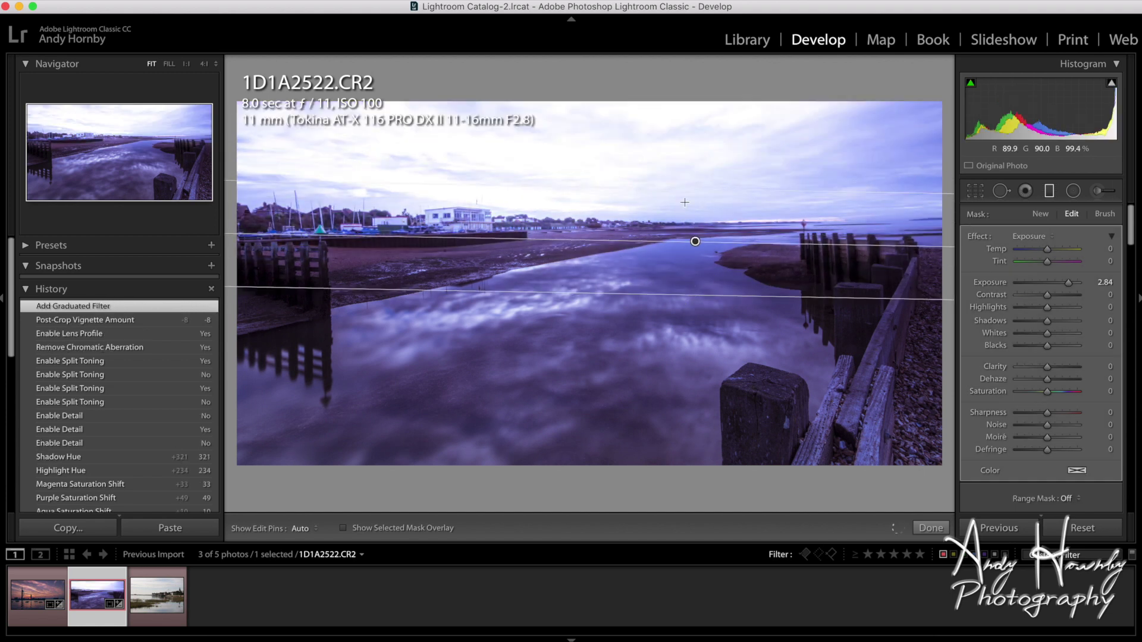
{"action": "left_click_drag", "start_coordinate": [696, 242], "coordinate": [696, 204]}
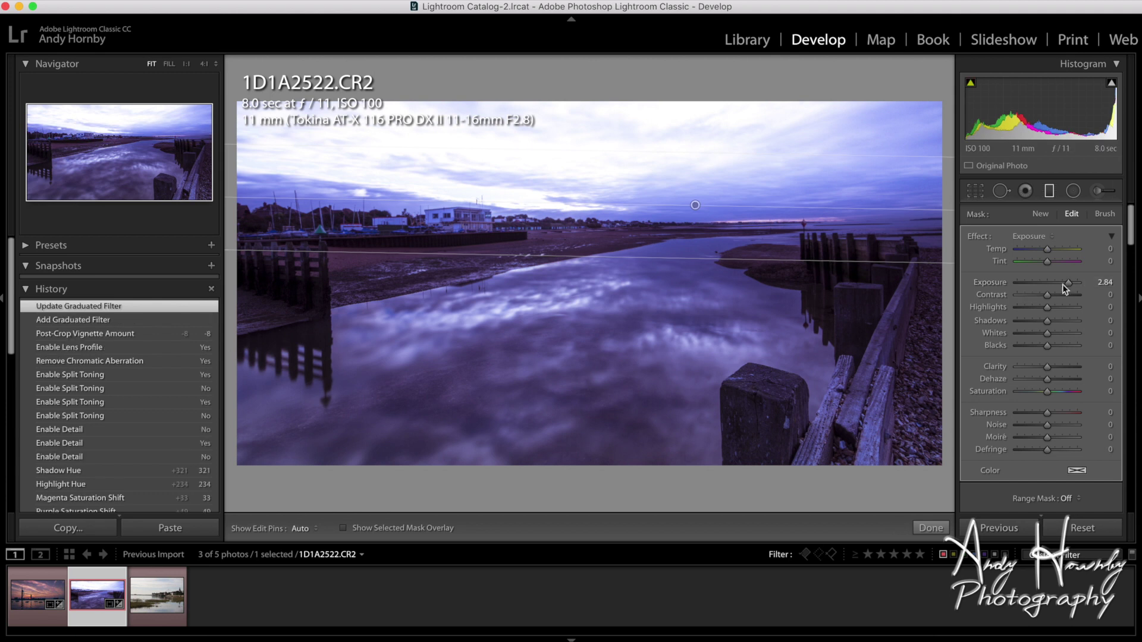
{"action": "mouse_move", "coordinate": [1069, 285]}
{"action": "left_mouse_down"}
{"action": "mouse_move", "coordinate": [1045, 285]}
{"action": "mouse_move", "coordinate": [1049, 262]}
{"action": "mouse_move", "coordinate": [1067, 266]}
{"action": "left_mouse_up"}
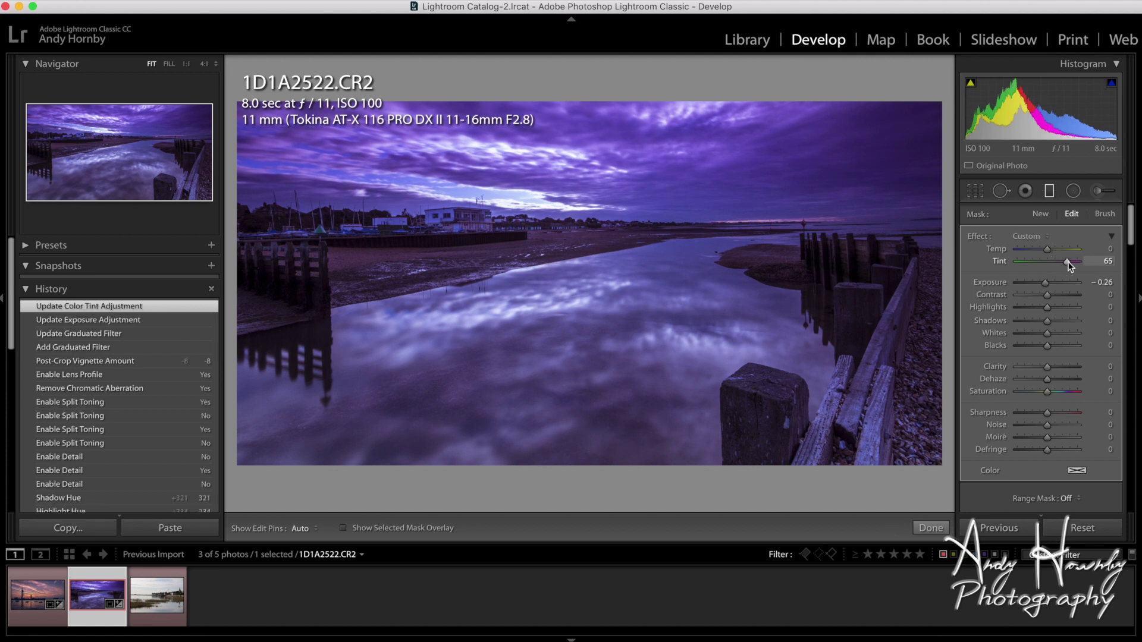
Step: Add a wide radial filter over the middle of the water with temperature 11, tint 84 and exposure 0.22
{"action": "left_click", "coordinate": [1073, 190]}
{"action": "left_click_drag", "start_coordinate": [572, 293], "coordinate": [750, 346]}
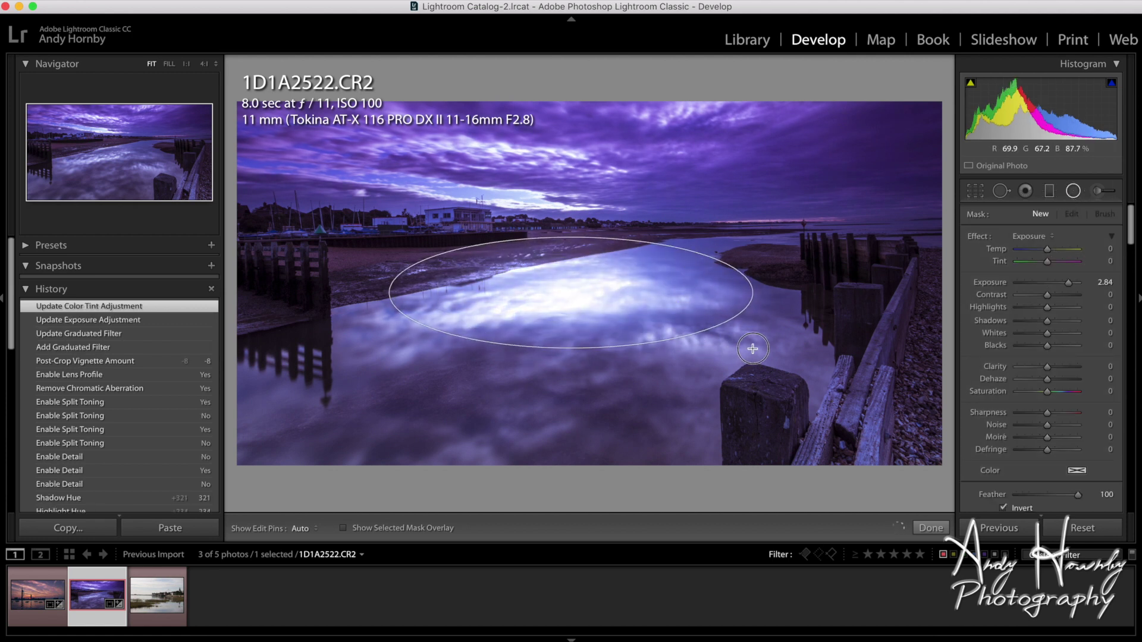
{"action": "left_click_drag", "start_coordinate": [566, 293], "coordinate": [596, 322]}
{"action": "left_click_drag", "start_coordinate": [1068, 286], "coordinate": [1051, 284]}
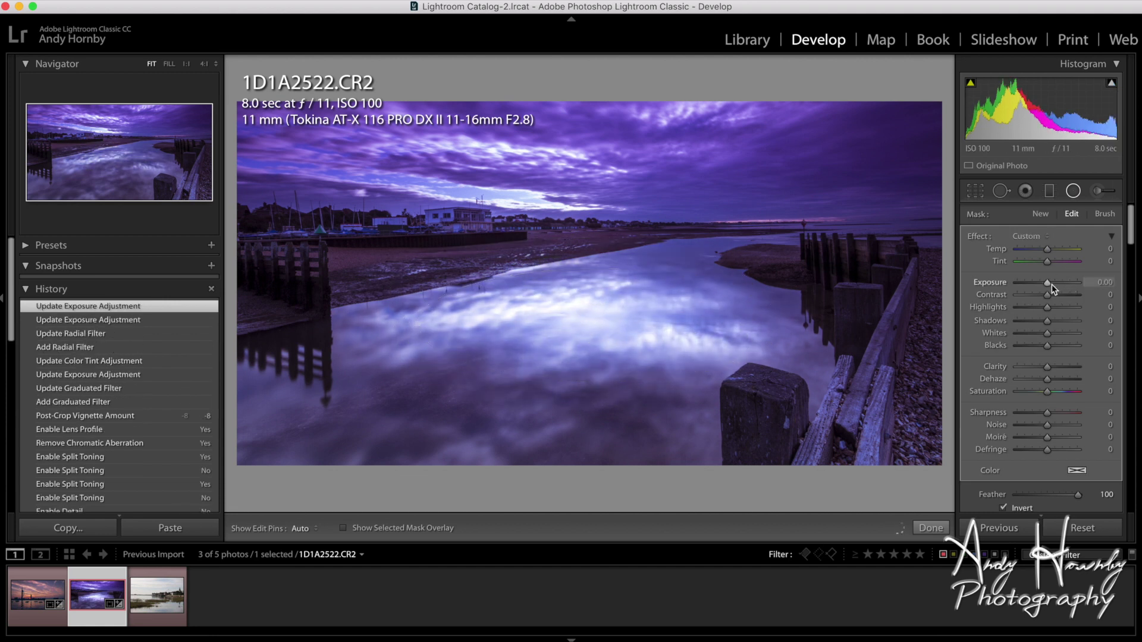
{"action": "mouse_move", "coordinate": [1048, 261]}
{"action": "left_mouse_down"}
{"action": "mouse_move", "coordinate": [1075, 267]}
{"action": "mouse_move", "coordinate": [1051, 253]}
{"action": "left_mouse_up"}
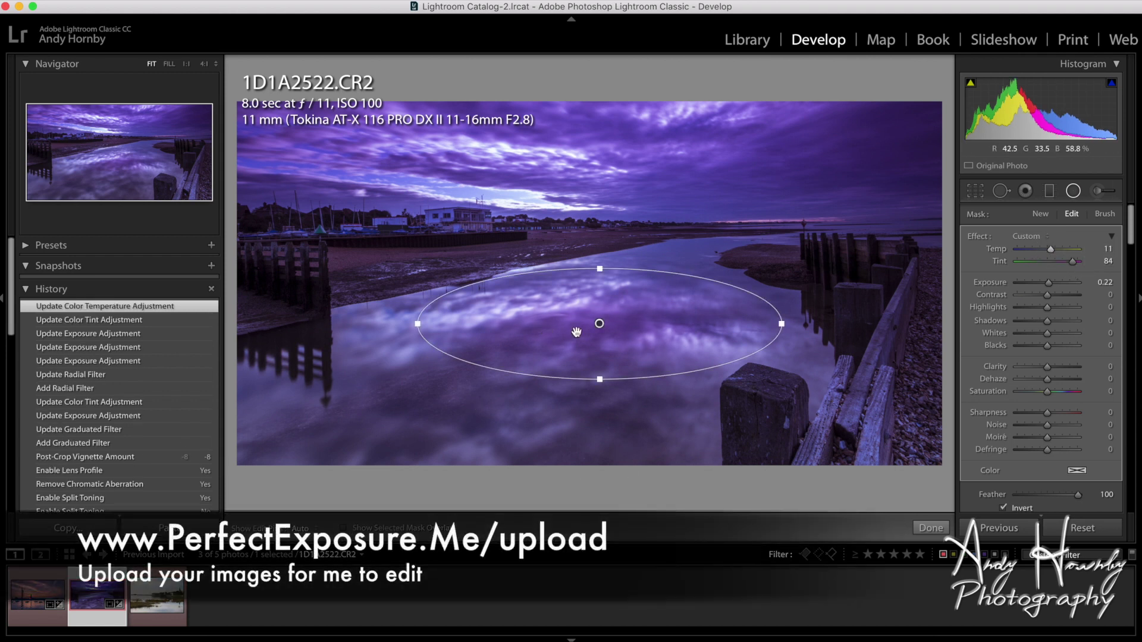
Step: Duplicate the radial filter onto the lower-right, lower-left and distant water, shrinking the distant copy to fit the channel, and finish the filter edits
{"action": "left_click_drag", "start_coordinate": [598, 326], "coordinate": [700, 376]}
{"action": "left_click_drag", "start_coordinate": [667, 428], "coordinate": [695, 401]}
{"action": "left_click_drag", "start_coordinate": [598, 325], "coordinate": [685, 258]}
{"action": "left_click_drag", "start_coordinate": [866, 255], "coordinate": [777, 254]}
{"action": "left_click_drag", "start_coordinate": [685, 198], "coordinate": [683, 254]}
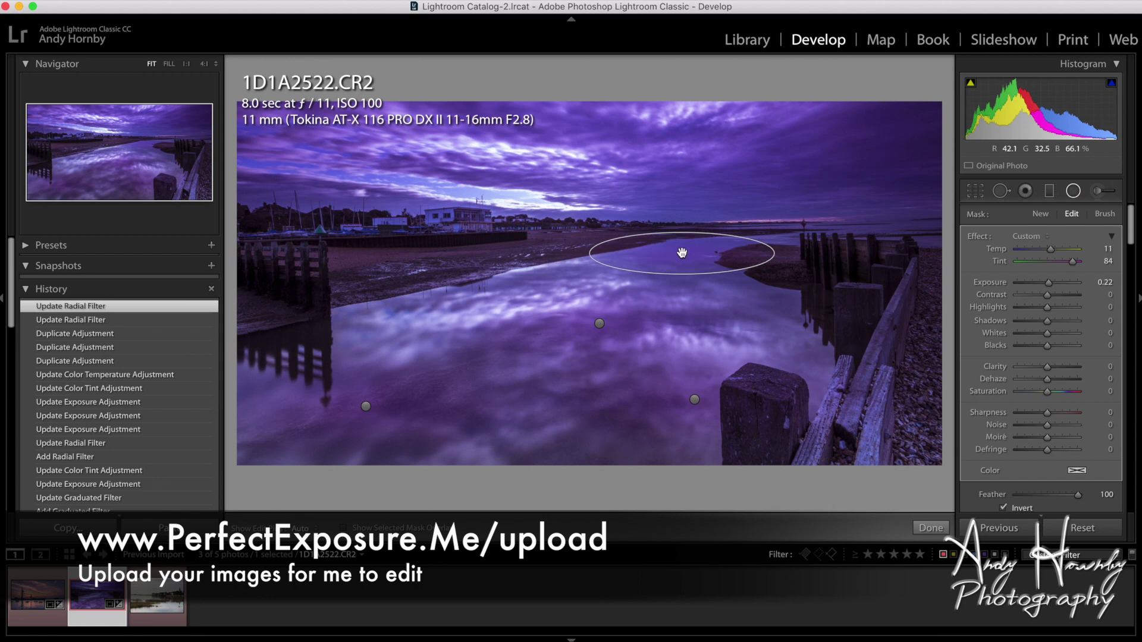
{"action": "left_click", "coordinate": [929, 528]}
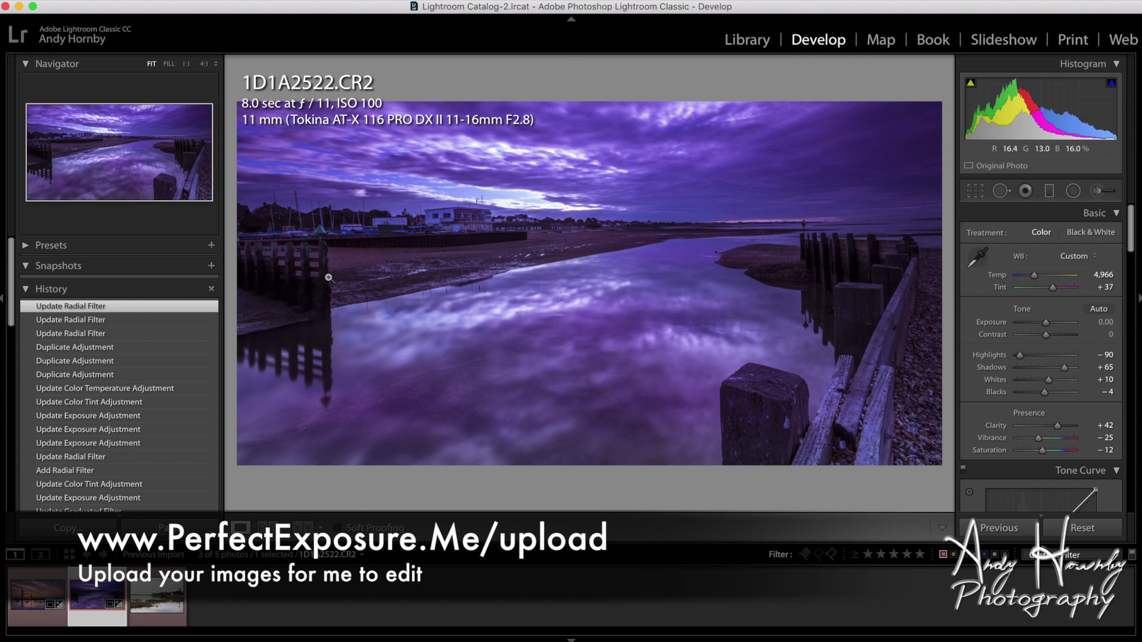
Step: Try a tighter crop that cuts off the left groyne and trims the top and bottom, and revert to the history state before the crop
{"action": "left_click", "coordinate": [975, 191]}
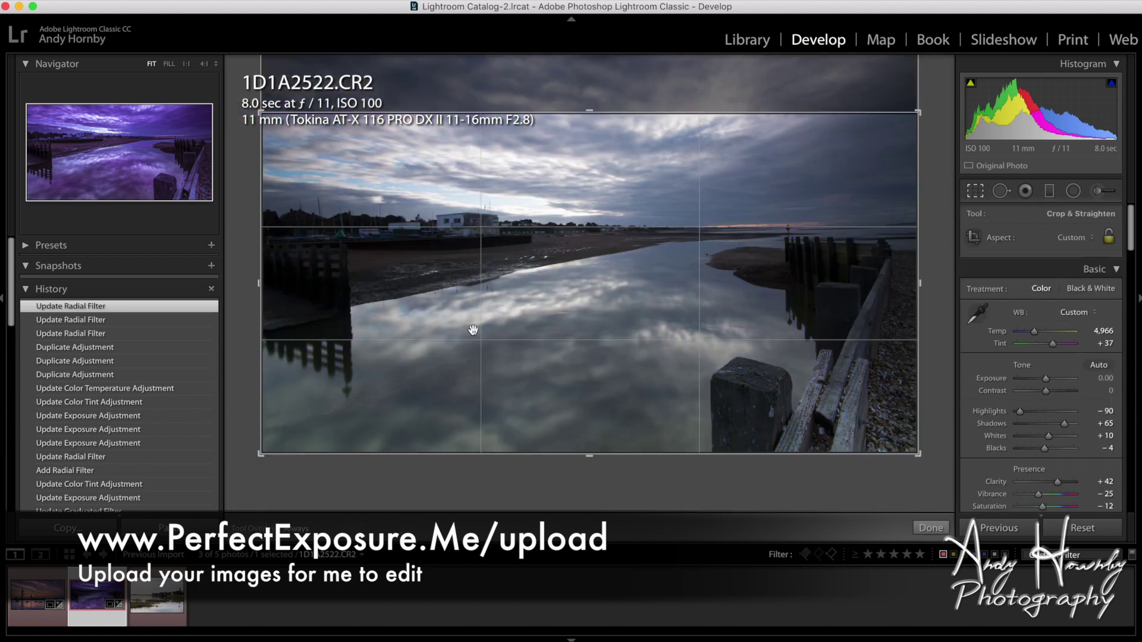
{"action": "left_click_drag", "start_coordinate": [259, 283], "coordinate": [308, 283]}
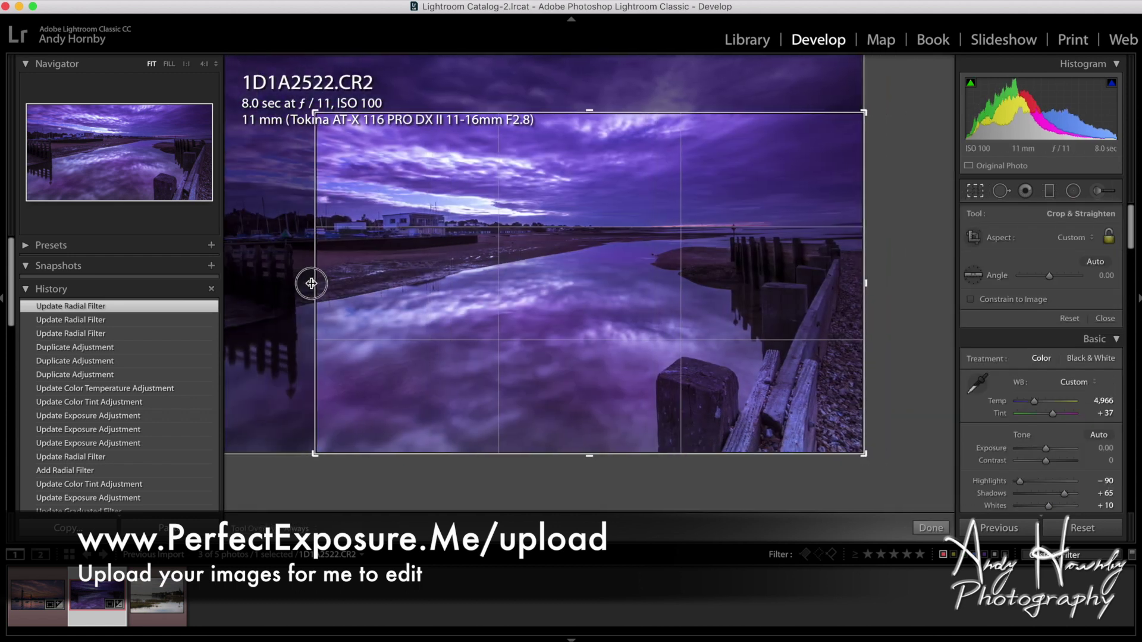
{"action": "left_click_drag", "start_coordinate": [590, 455], "coordinate": [586, 434]}
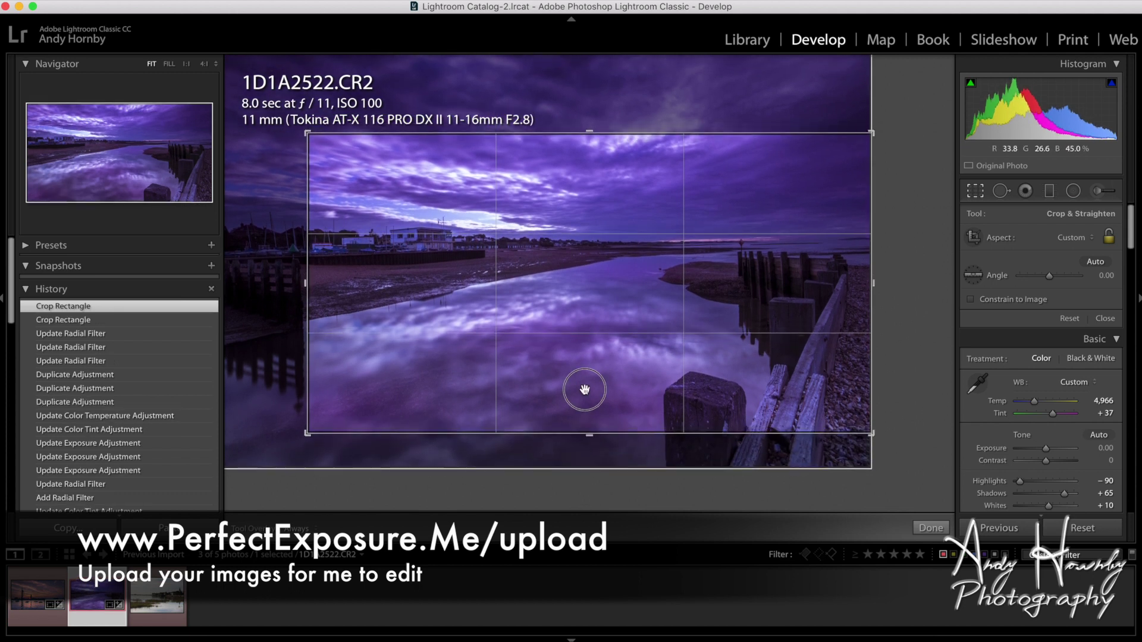
{"action": "key", "text": "Return"}
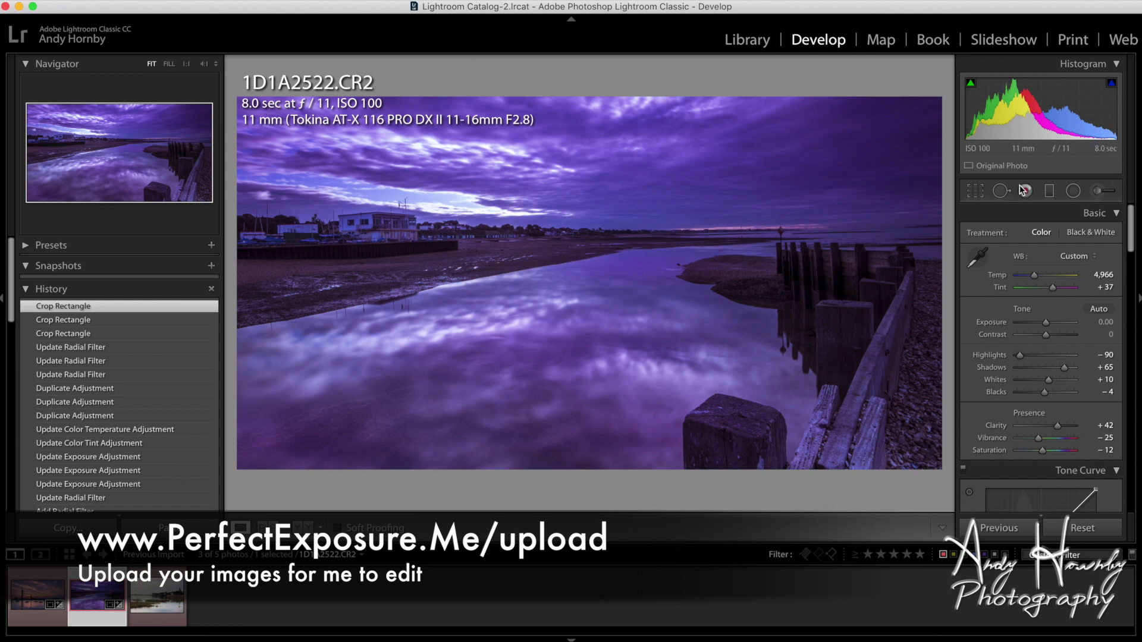
{"action": "left_click", "coordinate": [90, 334]}
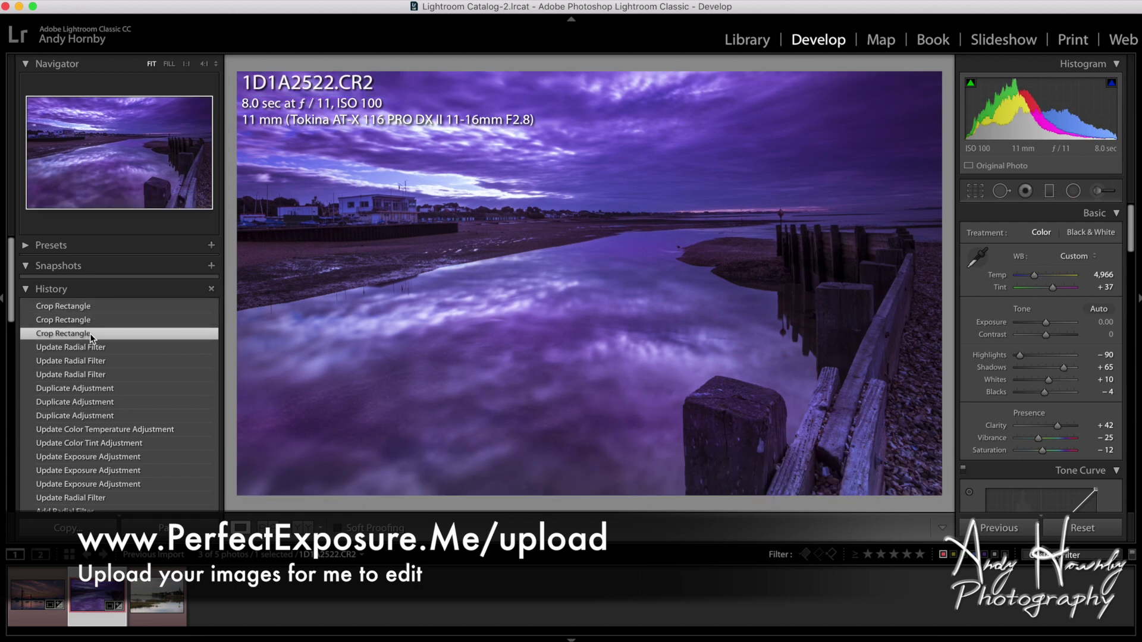
{"action": "left_click", "coordinate": [90, 347]}
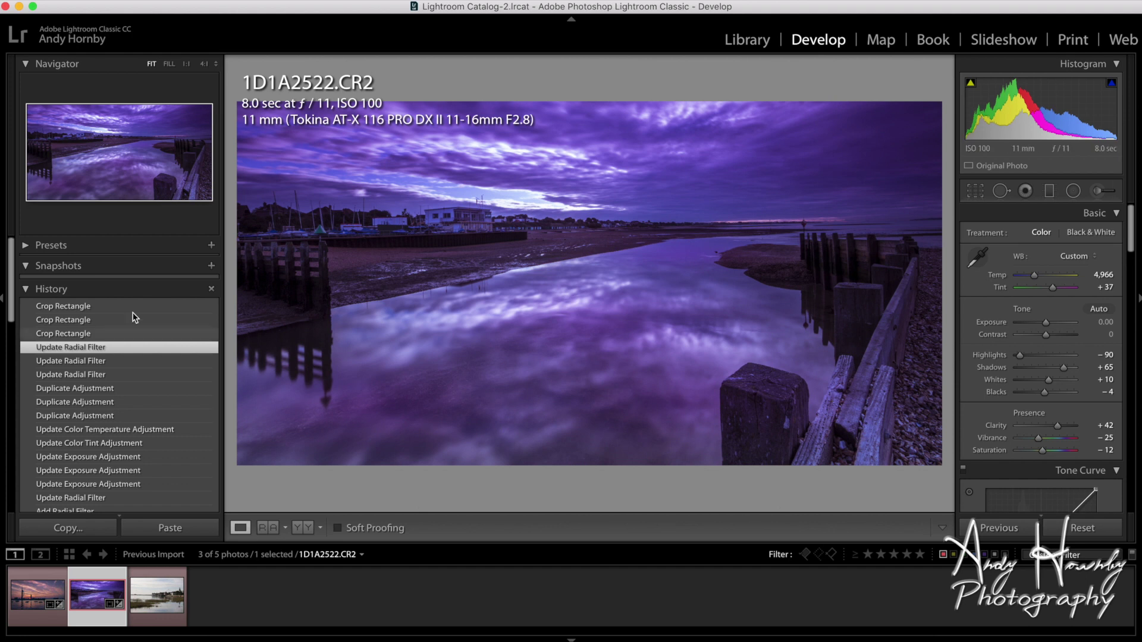
Step: Restore the tighter crop from the history and add a small radial filter over the white waterfront building with temperature 63 and exposure 0.97
{"action": "left_click", "coordinate": [111, 307]}
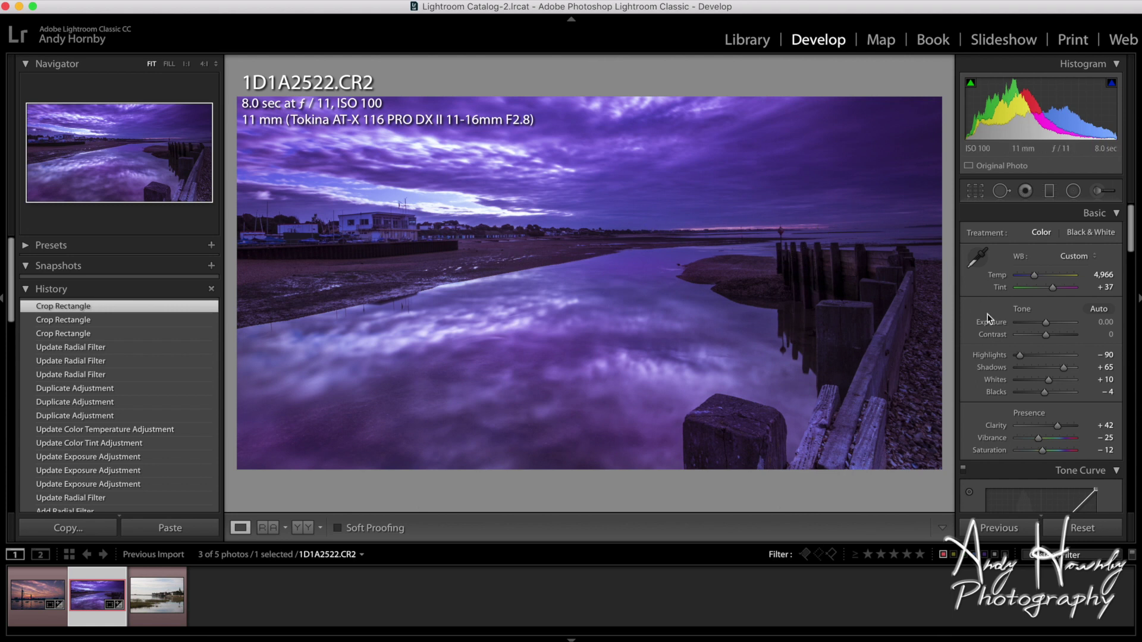
{"action": "left_click", "coordinate": [1073, 190]}
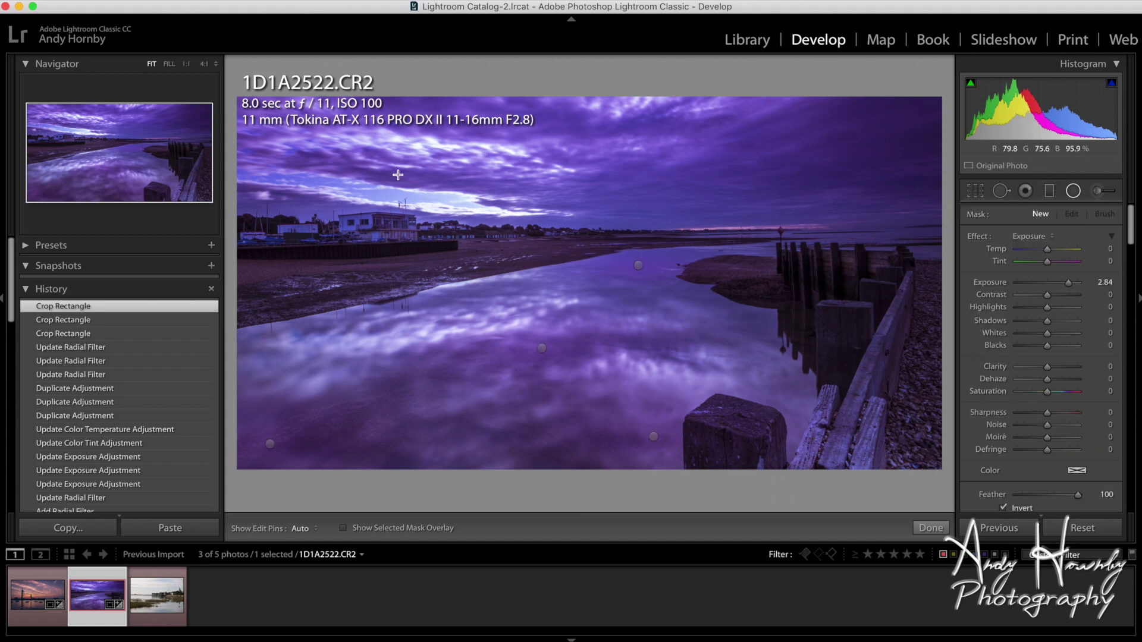
{"action": "left_click_drag", "start_coordinate": [362, 222], "coordinate": [441, 249]}
{"action": "left_click_drag", "start_coordinate": [367, 228], "coordinate": [374, 227]}
{"action": "left_click_drag", "start_coordinate": [1071, 283], "coordinate": [1052, 285]}
{"action": "mouse_move", "coordinate": [1047, 249]}
{"action": "left_mouse_down"}
{"action": "mouse_move", "coordinate": [1062, 253]}
{"action": "mouse_move", "coordinate": [1053, 283]}
{"action": "mouse_move", "coordinate": [1058, 250]}
{"action": "mouse_move", "coordinate": [1067, 253]}
{"action": "left_mouse_up"}
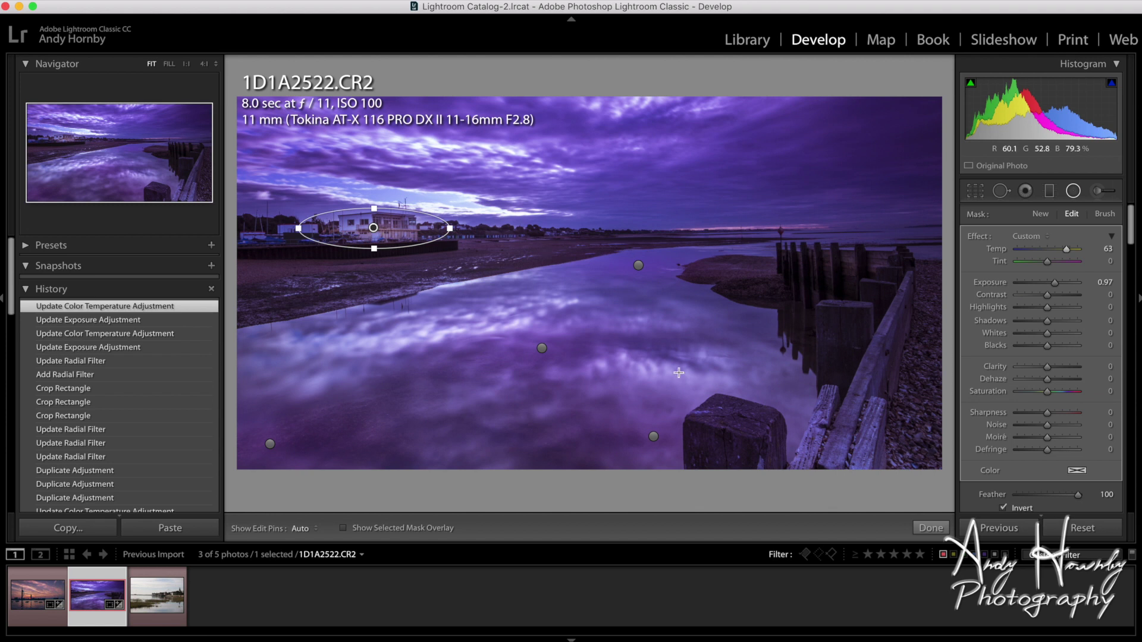
{"action": "left_click", "coordinate": [931, 528]}
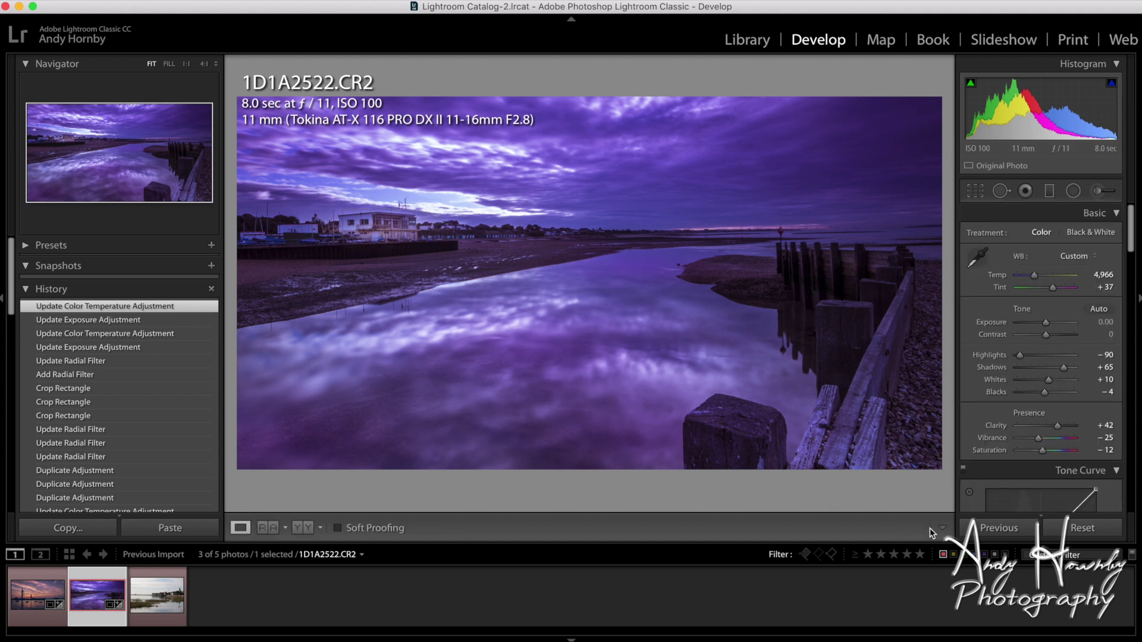
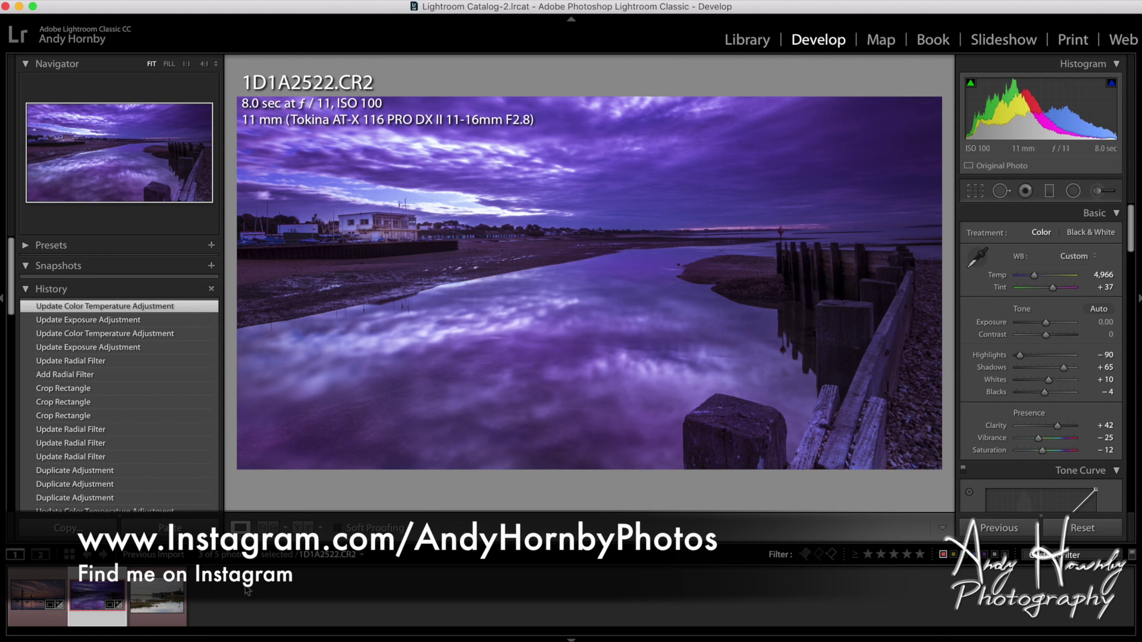
Step: Open 1D1A7118.CR2, show shadow clipping, and set exposure -1.45, contrast +18, highlights -85, shadows +94, whites +28, blacks -26 and clarity +36
{"action": "left_click", "coordinate": [170, 602]}
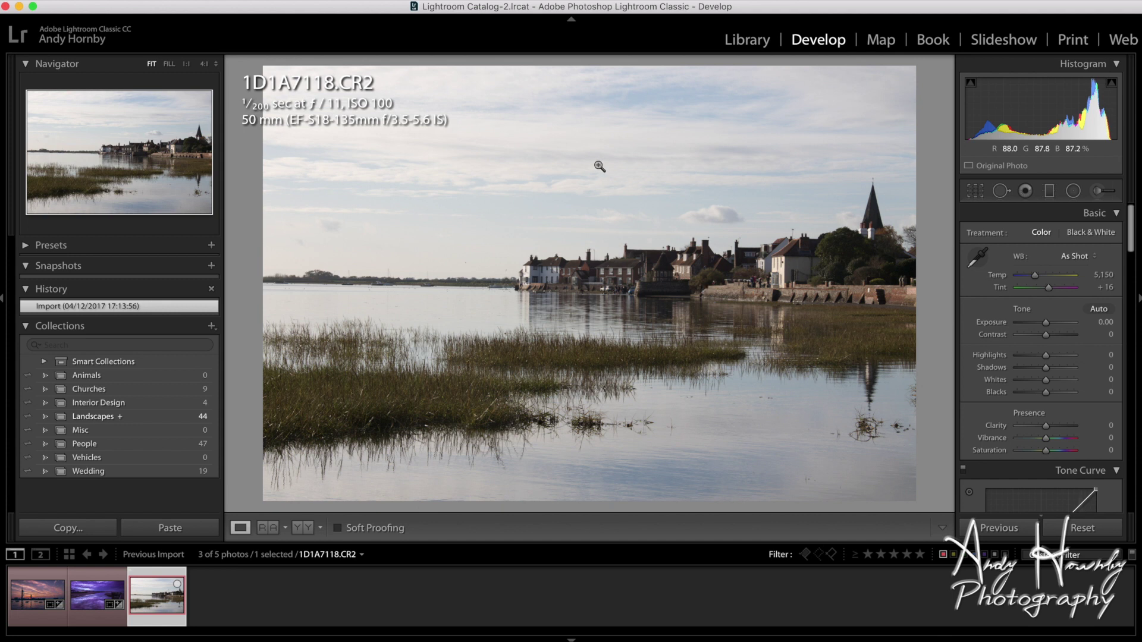
{"action": "left_click_drag", "start_coordinate": [1047, 325], "coordinate": [1038, 324]}
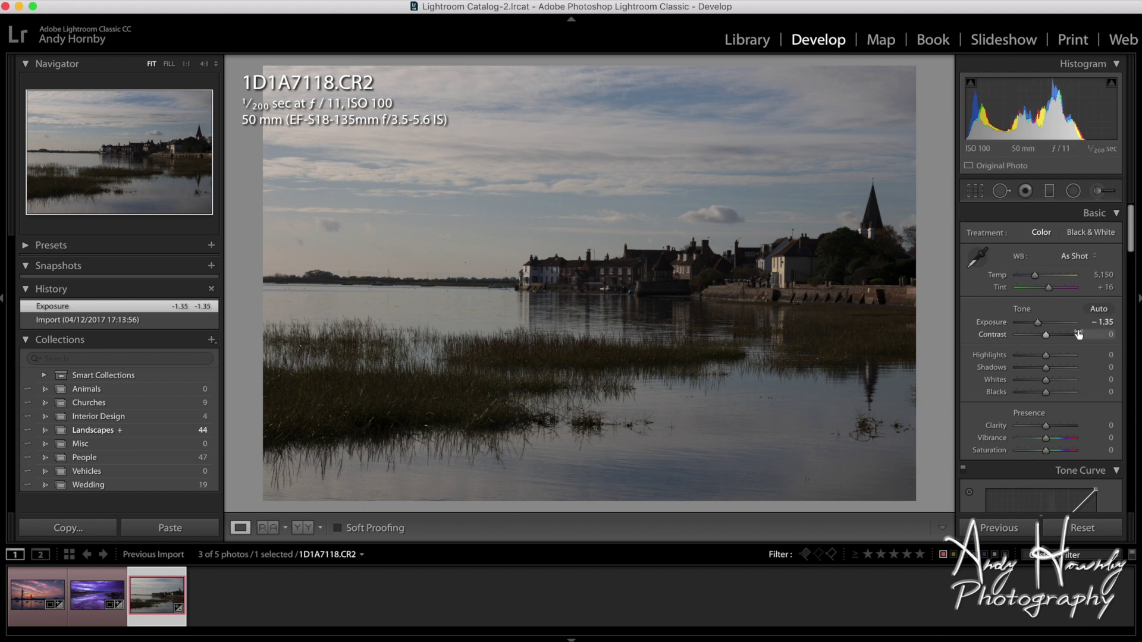
{"action": "left_click_drag", "start_coordinate": [1047, 369], "coordinate": [1051, 335]}
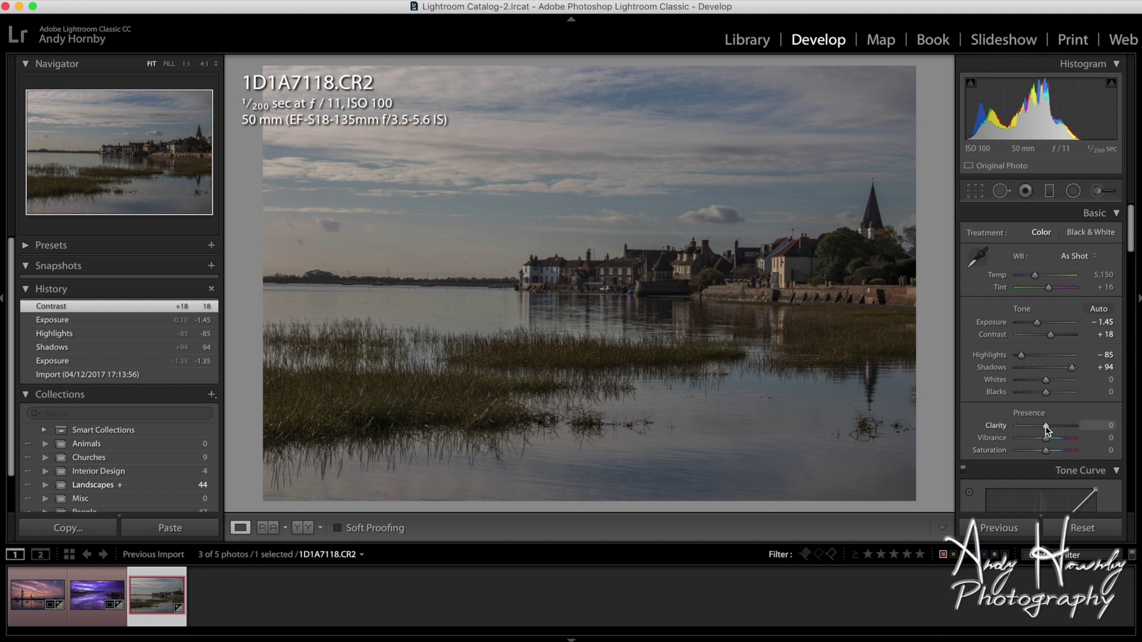
{"action": "mouse_move", "coordinate": [1046, 381]}
{"action": "left_mouse_down"}
{"action": "mouse_move", "coordinate": [1057, 384]}
{"action": "mouse_move", "coordinate": [1039, 394]}
{"action": "left_mouse_up"}
{"action": "left_click", "coordinate": [970, 83]}
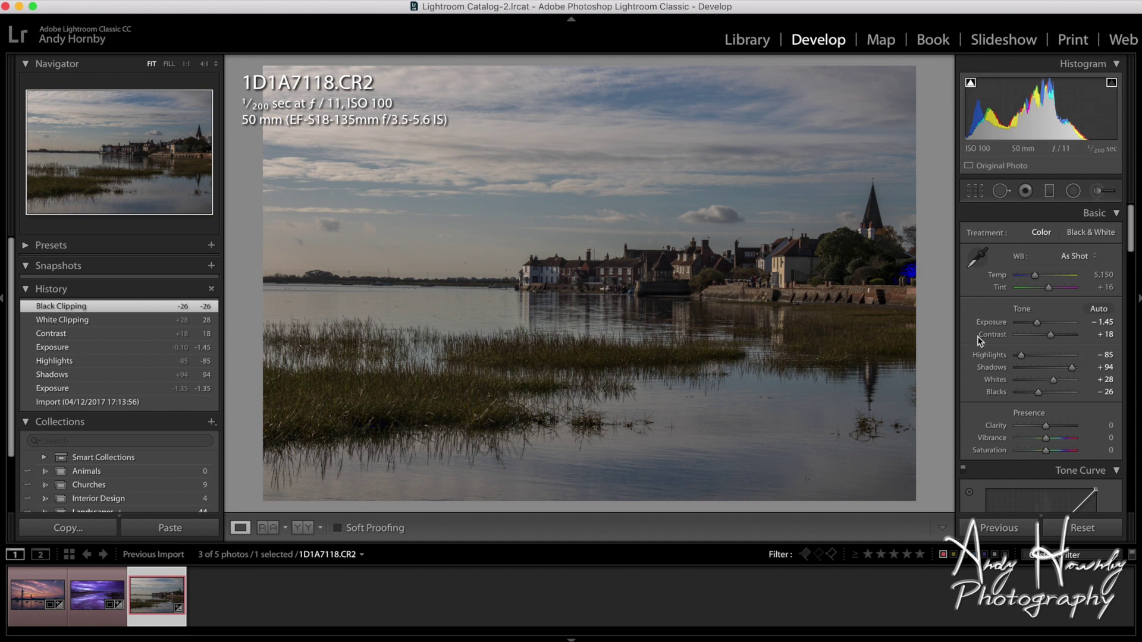
{"action": "left_click_drag", "start_coordinate": [1046, 426], "coordinate": [1057, 431]}
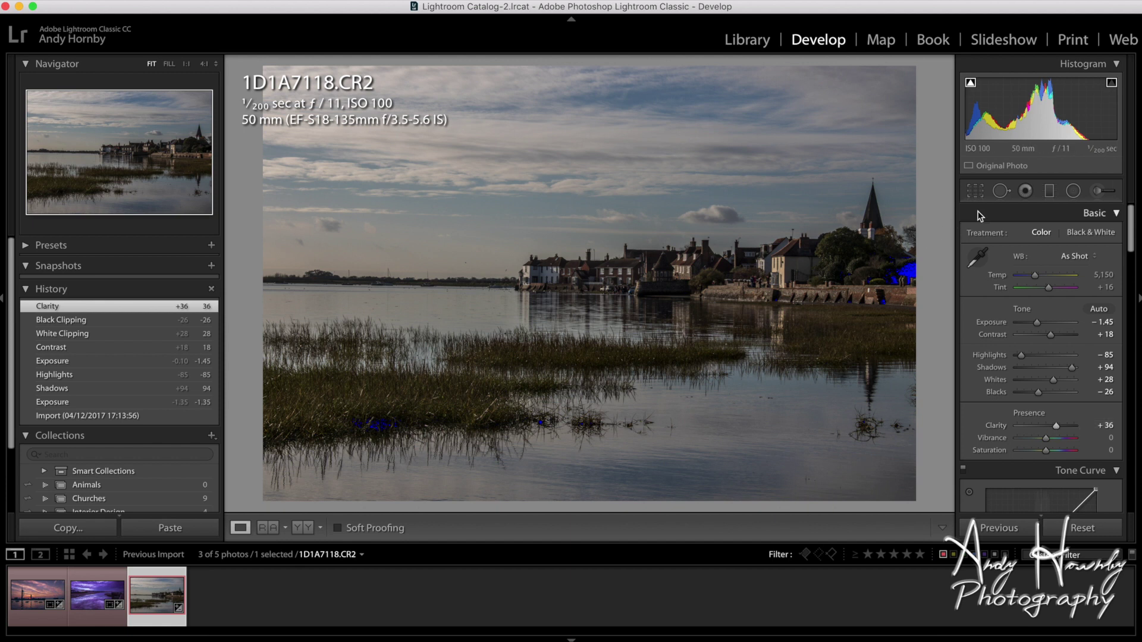
Step: Crop away the strip of water and reeds along the photo's lower edge and straighten it by -0.47
{"action": "left_click", "coordinate": [976, 191]}
{"action": "left_click_drag", "start_coordinate": [590, 503], "coordinate": [586, 461]}
{"action": "left_click_drag", "start_coordinate": [247, 330], "coordinate": [247, 335]}
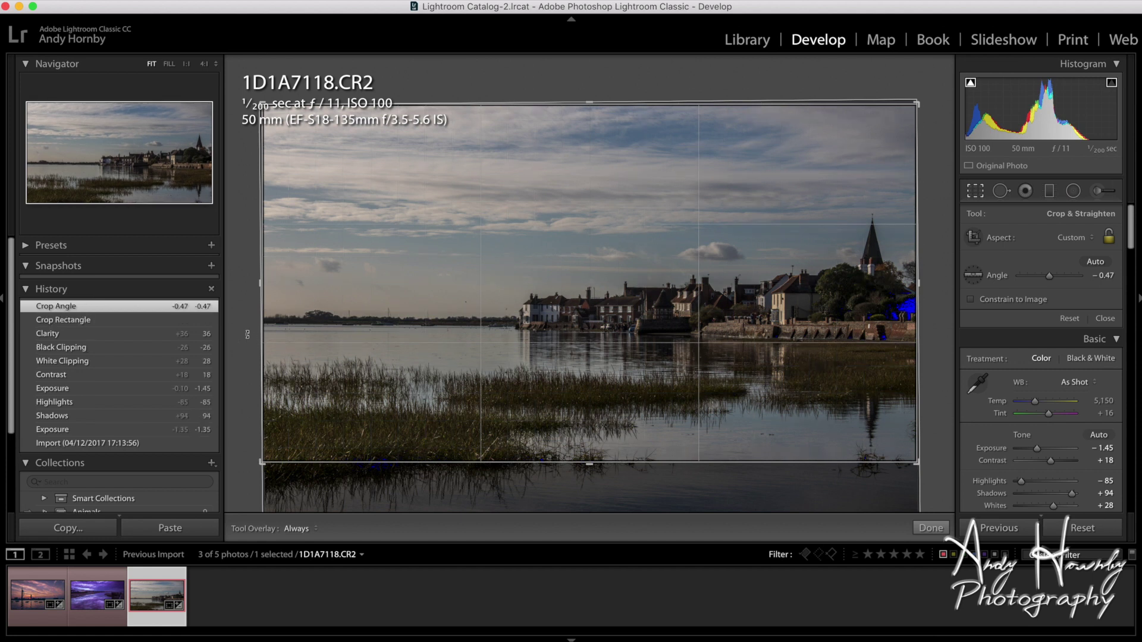
{"action": "key", "text": "Return"}
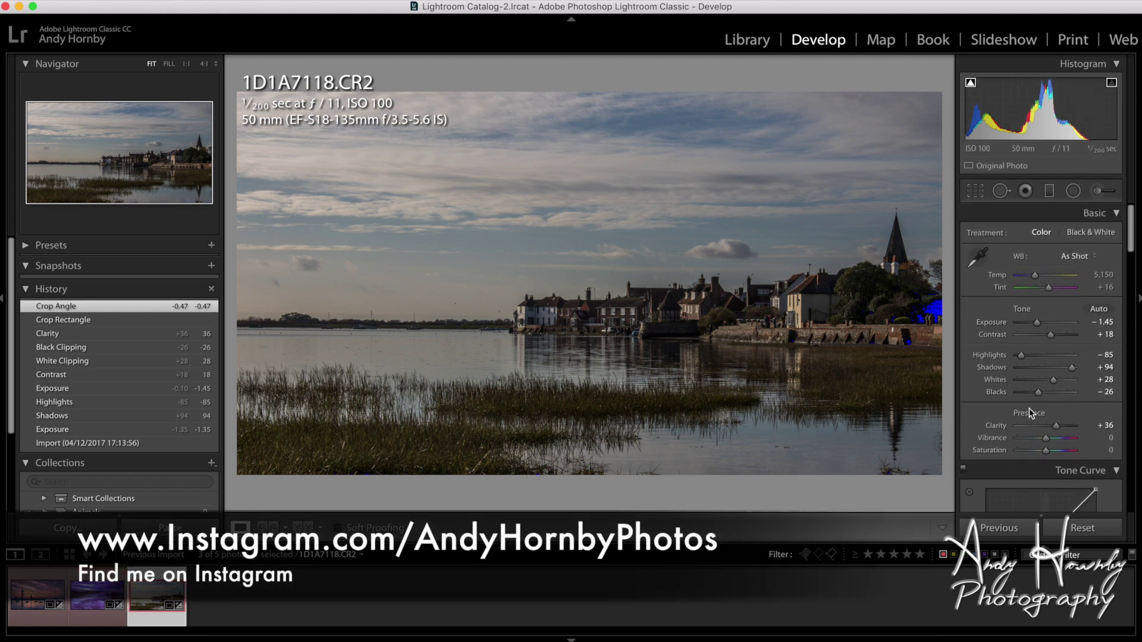
Step: Set the vibrance to +18, the white balance temperature to 4,856 and the tint to +29
{"action": "mouse_move", "coordinate": [1046, 438]}
{"action": "left_mouse_down"}
{"action": "mouse_move", "coordinate": [1060, 444]}
{"action": "mouse_move", "coordinate": [1050, 439]}
{"action": "left_mouse_up"}
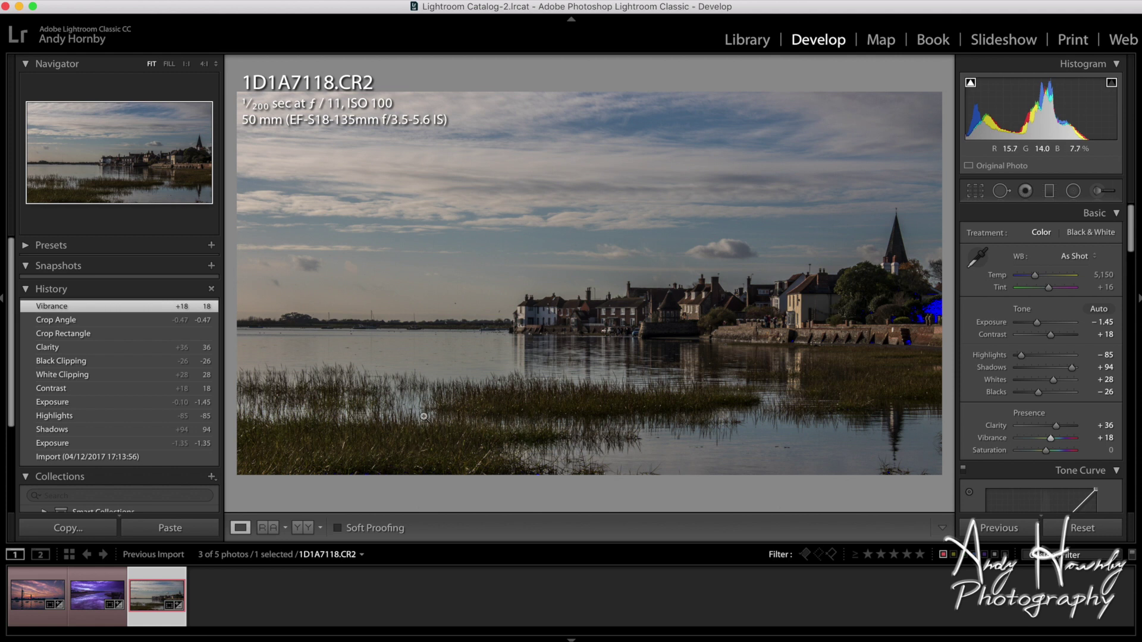
{"action": "left_click", "coordinate": [1036, 277]}
{"action": "mouse_move", "coordinate": [1035, 277]}
{"action": "left_mouse_down"}
{"action": "mouse_move", "coordinate": [1053, 290]}
{"action": "mouse_move", "coordinate": [1034, 278]}
{"action": "left_mouse_up"}
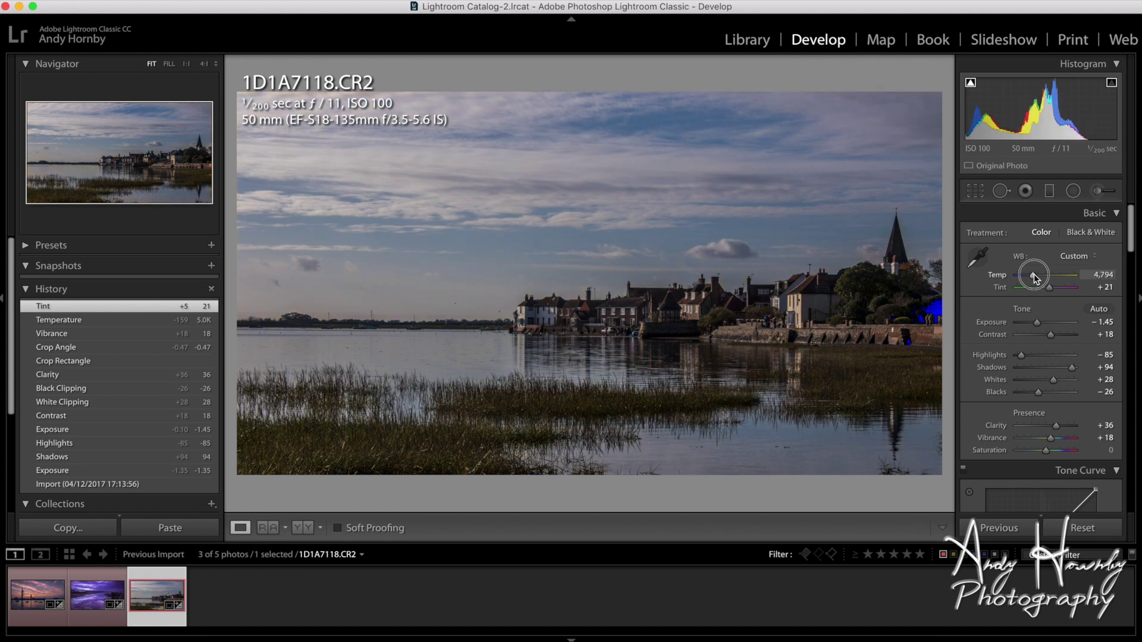
{"action": "left_click_drag", "start_coordinate": [1034, 277], "coordinate": [1036, 279]}
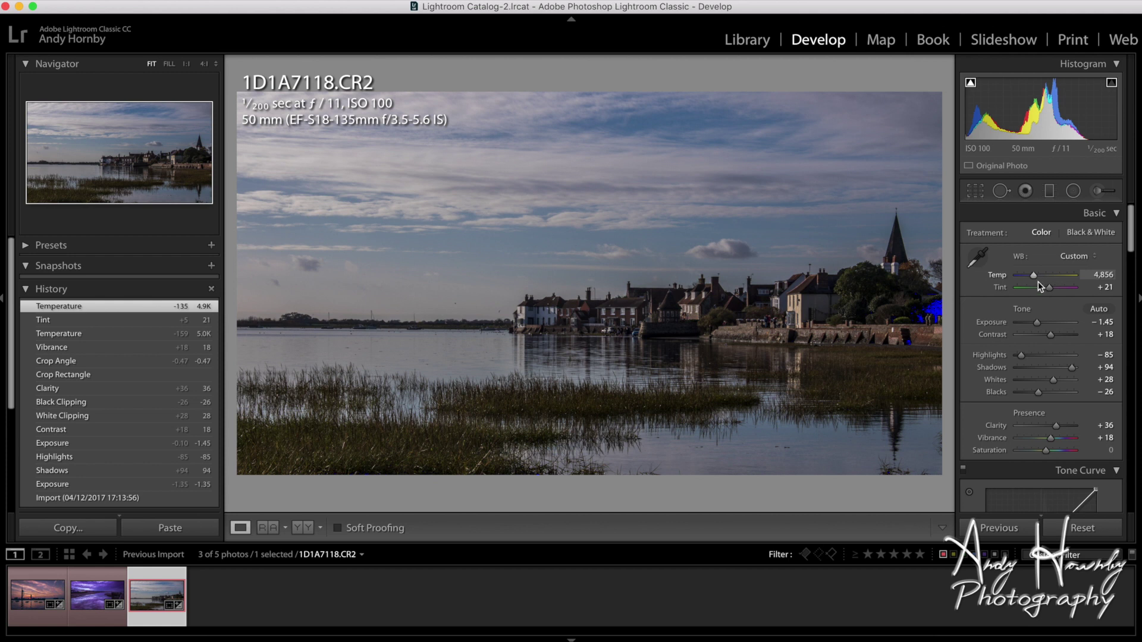
{"action": "left_click_drag", "start_coordinate": [1049, 289], "coordinate": [1052, 291]}
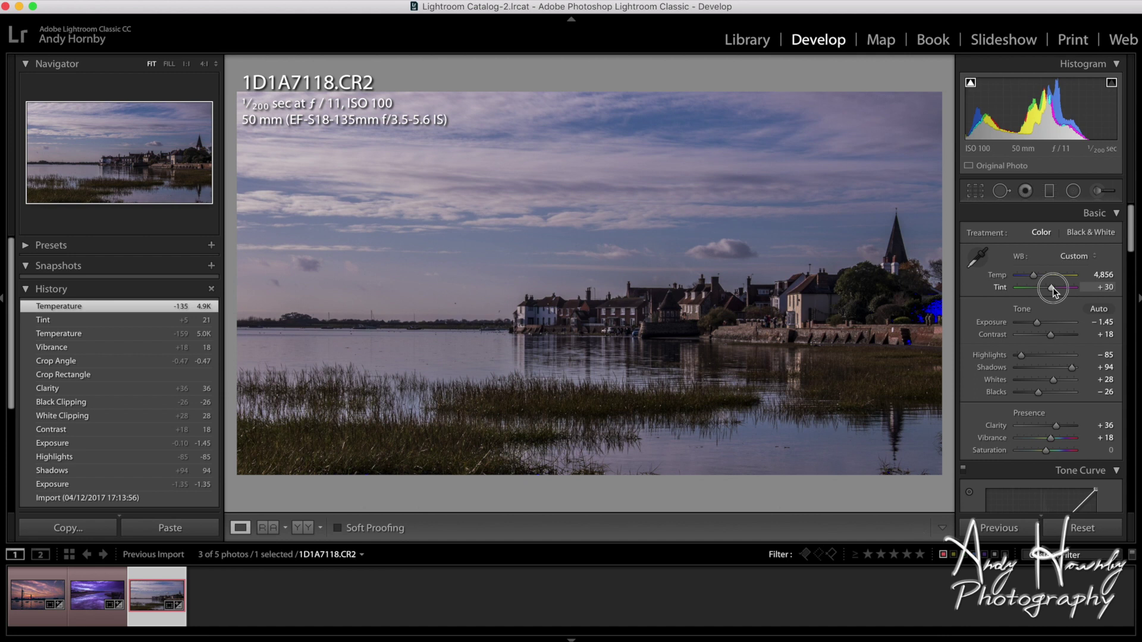
{"action": "left_click_drag", "start_coordinate": [1053, 291], "coordinate": [1052, 291]}
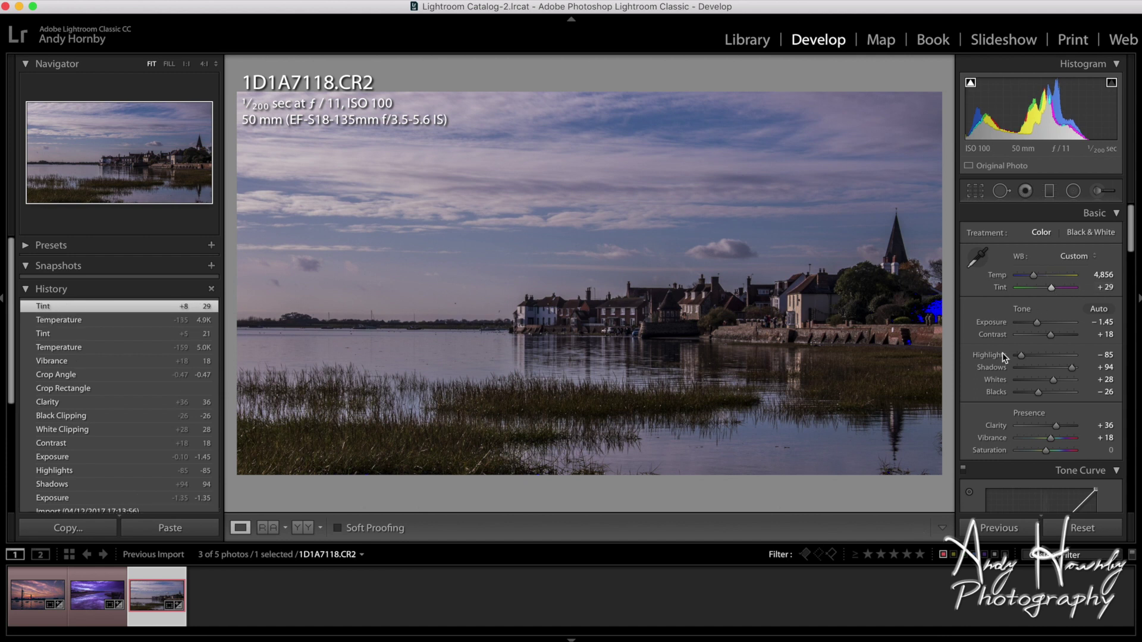
Step: Raise the HSL saturation of aqua to +1, blue to +31, purple to +32 and magenta to +30
{"action": "scroll", "coordinate": [1002, 352], "scroll_direction": "down", "scroll_amount": 10}
{"action": "scroll", "coordinate": [1001, 353], "scroll_direction": "down", "scroll_amount": 5}
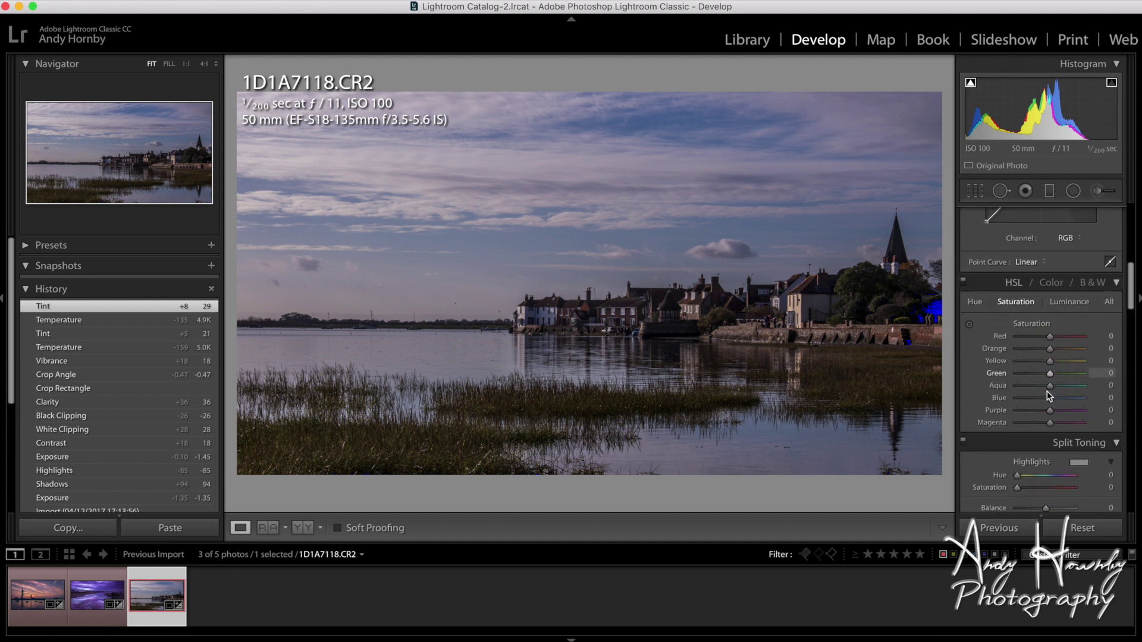
{"action": "left_click_drag", "start_coordinate": [1050, 398], "coordinate": [1061, 400]}
{"action": "mouse_move", "coordinate": [1061, 399]}
{"action": "left_mouse_down"}
{"action": "mouse_move", "coordinate": [1051, 393]}
{"action": "mouse_move", "coordinate": [1061, 422]}
{"action": "left_mouse_up"}
Step: Split-tone the photo with highlights at hue 55, saturation 26 and shadows at hue 183, saturation 12
{"action": "scroll", "coordinate": [1061, 423], "scroll_direction": "down", "scroll_amount": 3}
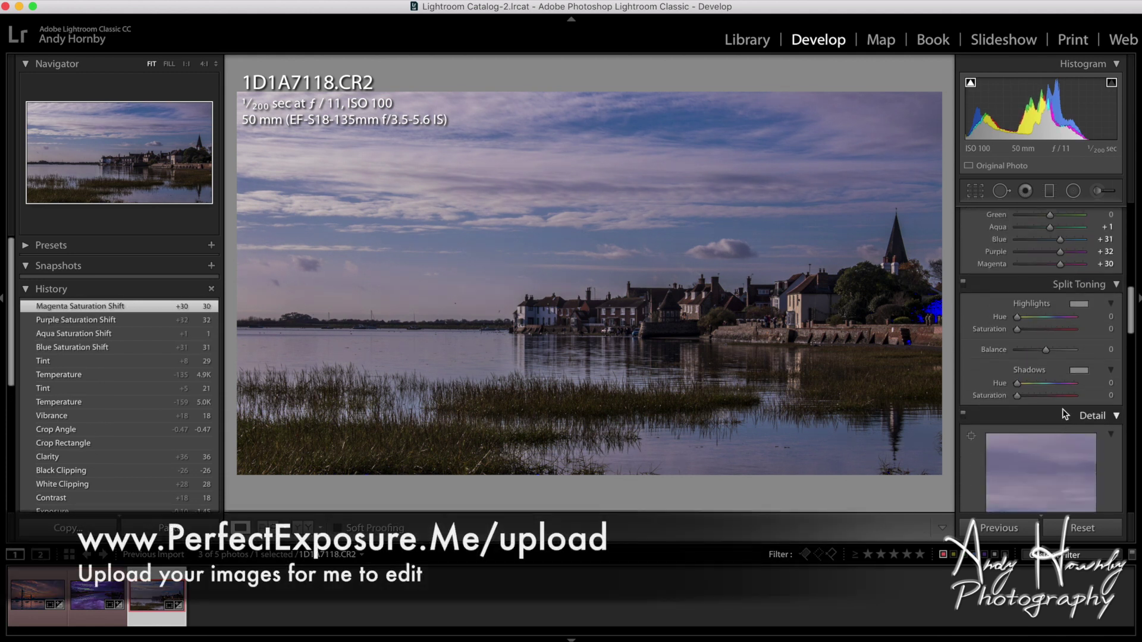
{"action": "left_click", "coordinate": [1078, 304]}
{"action": "left_click", "coordinate": [839, 342]}
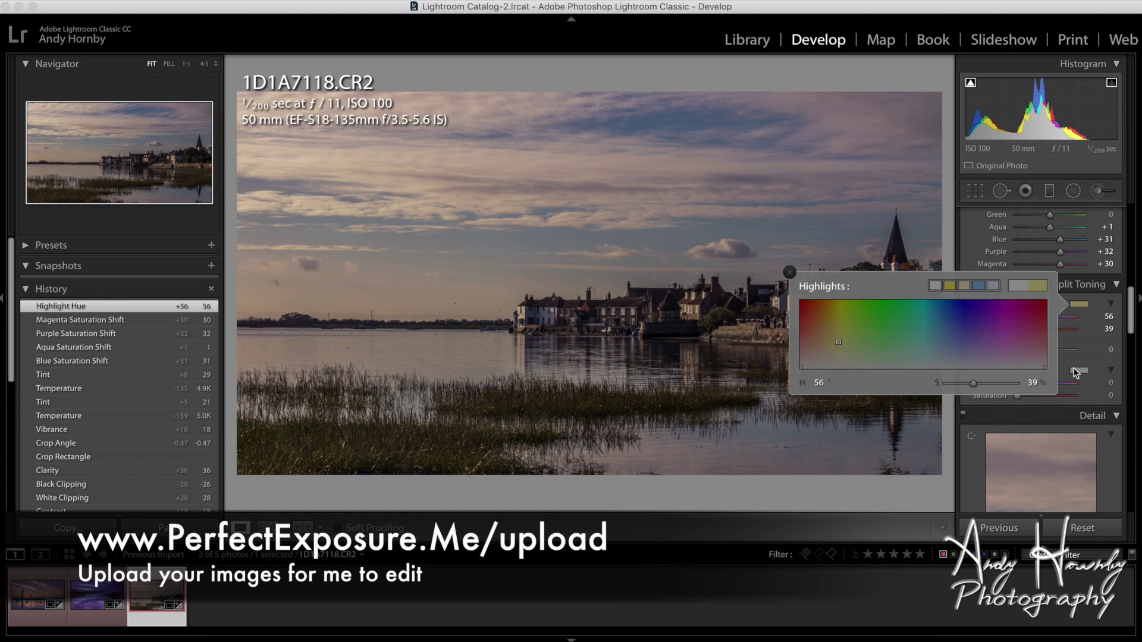
{"action": "left_click_drag", "start_coordinate": [839, 344], "coordinate": [838, 350]}
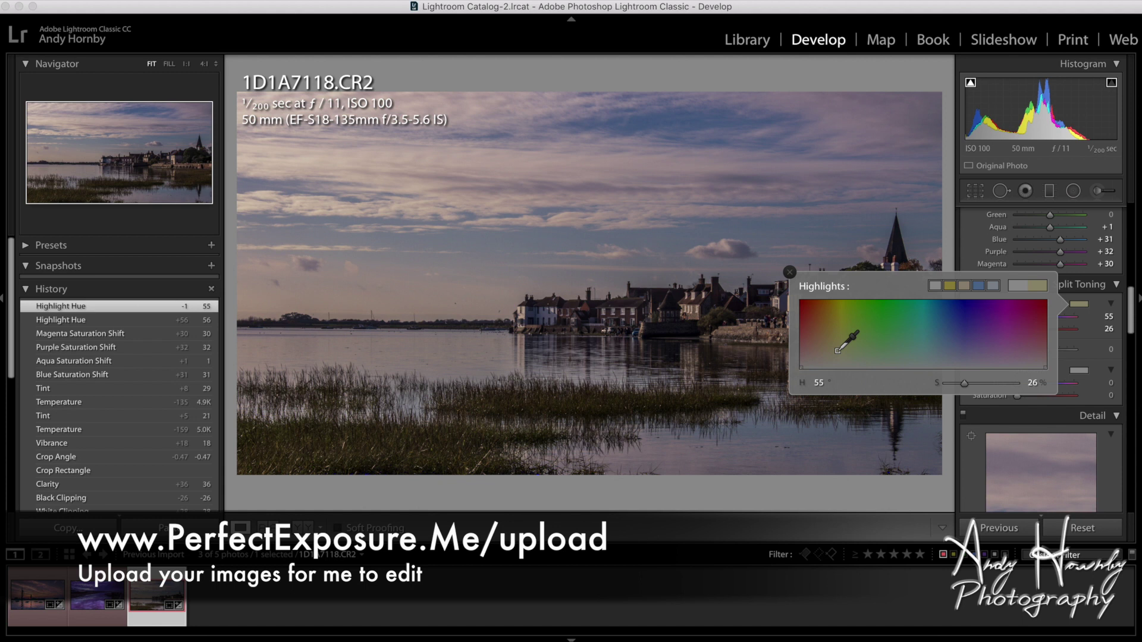
{"action": "left_click", "coordinate": [1083, 373]}
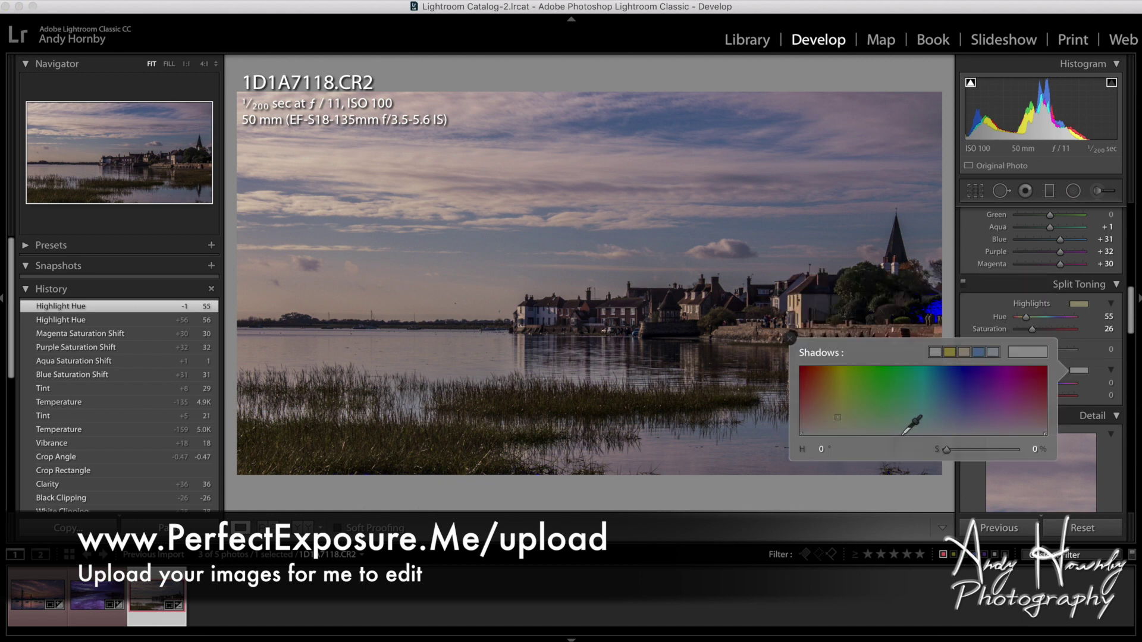
{"action": "left_click_drag", "start_coordinate": [813, 425], "coordinate": [925, 426]}
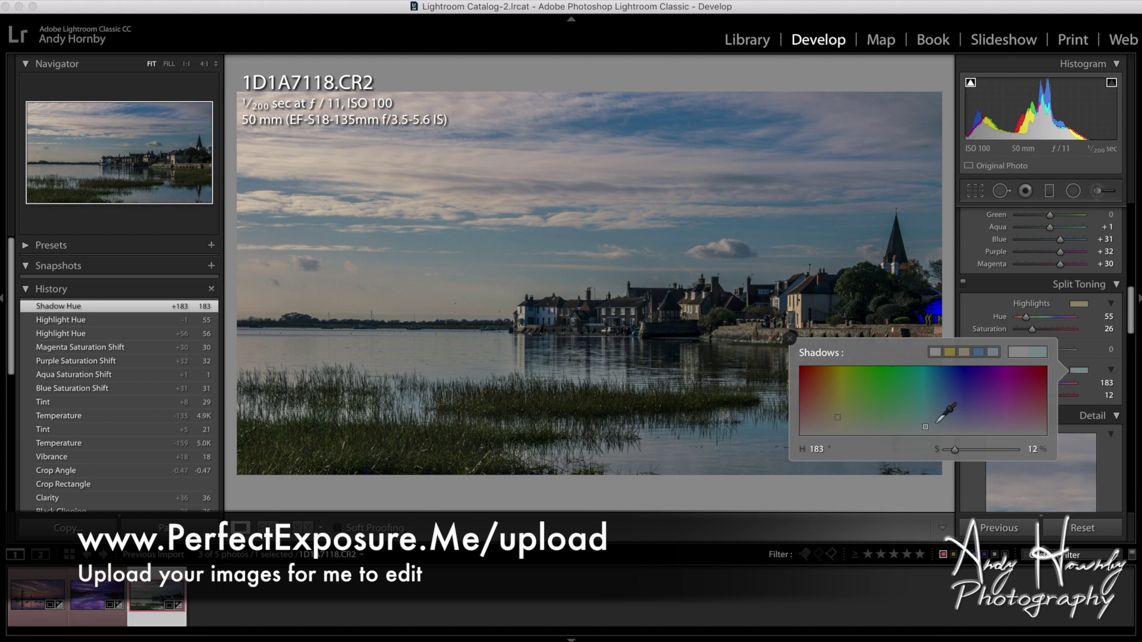
{"action": "left_click", "coordinate": [1089, 355]}
Step: Check the waterfront houses and reeds at full size, and set the sharpening amount to 85 with masking 52
{"action": "scroll", "coordinate": [1089, 354], "scroll_direction": "down", "scroll_amount": 5}
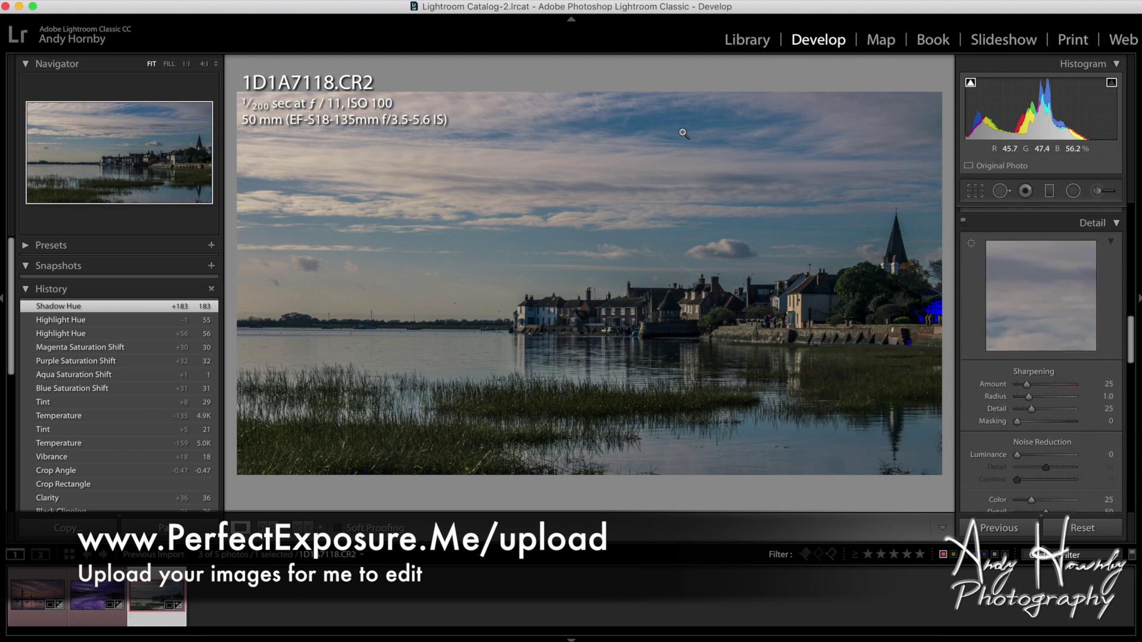
{"action": "left_click", "coordinate": [529, 254]}
{"action": "left_click_drag", "start_coordinate": [610, 384], "coordinate": [569, 211]}
{"action": "left_click_drag", "start_coordinate": [809, 245], "coordinate": [665, 245]}
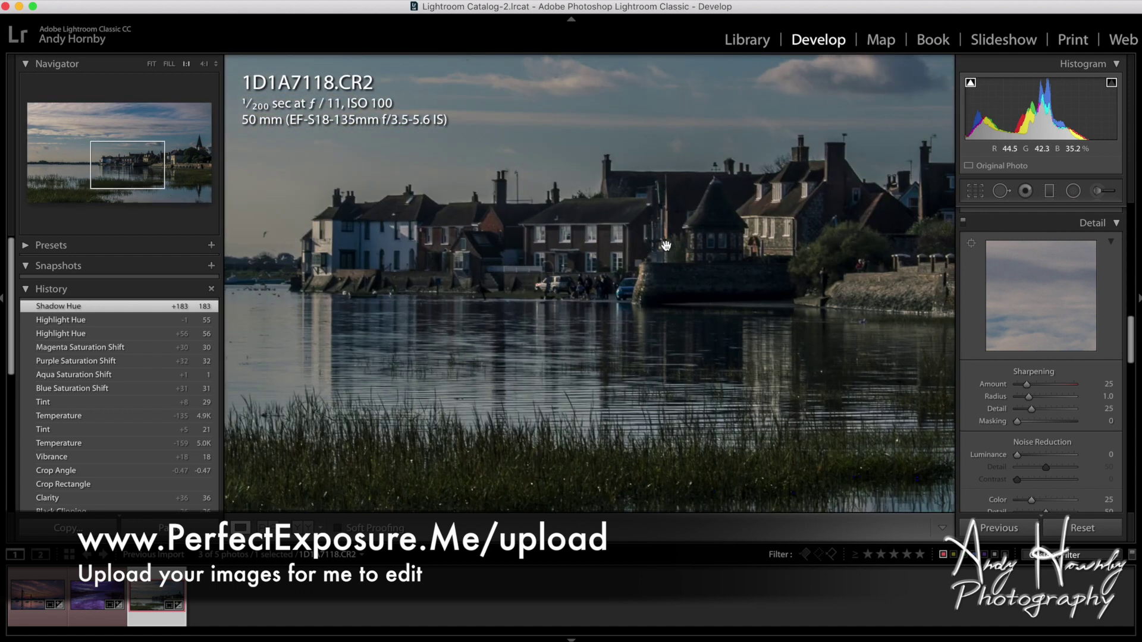
{"action": "left_click_drag", "start_coordinate": [797, 225], "coordinate": [591, 230]}
{"action": "left_click_drag", "start_coordinate": [855, 248], "coordinate": [809, 142]}
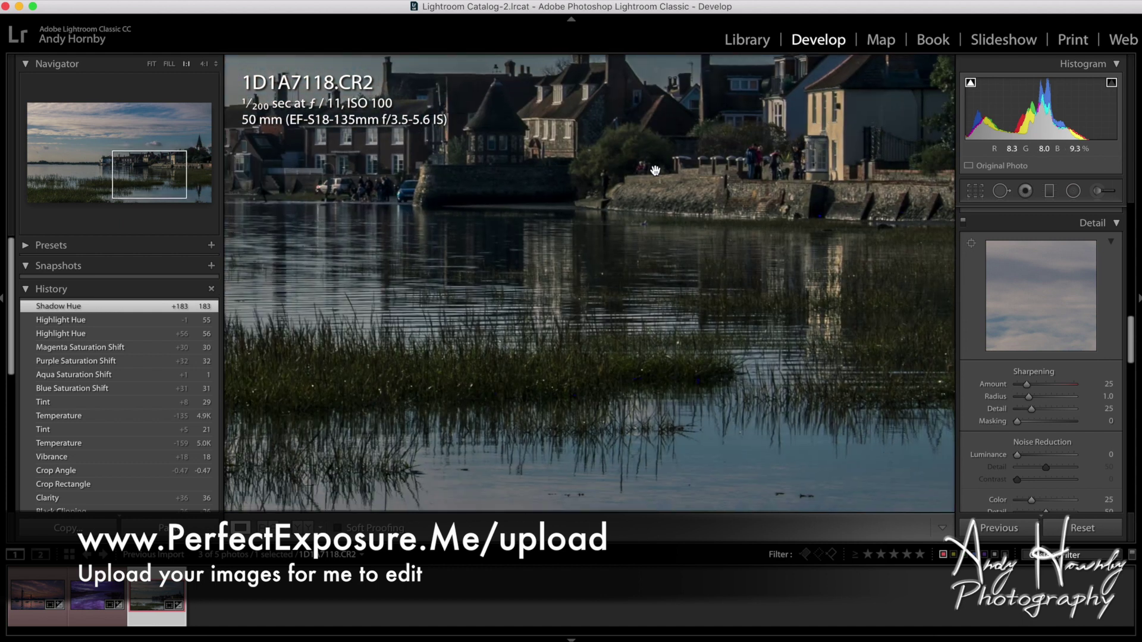
{"action": "left_click_drag", "start_coordinate": [538, 214], "coordinate": [674, 277]}
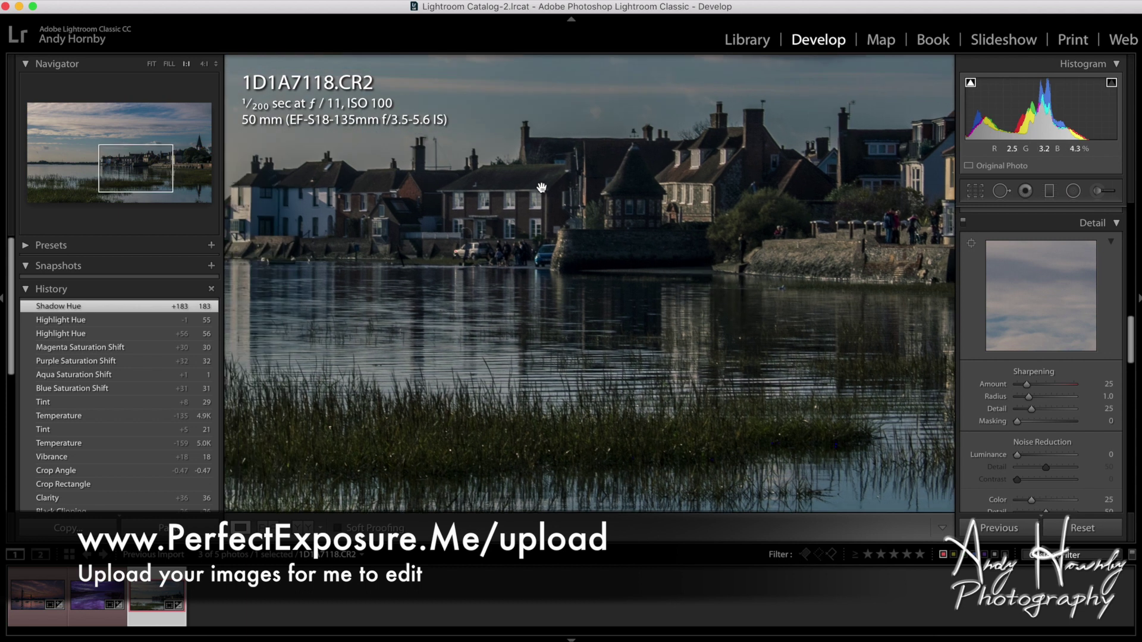
{"action": "left_click", "coordinate": [540, 244]}
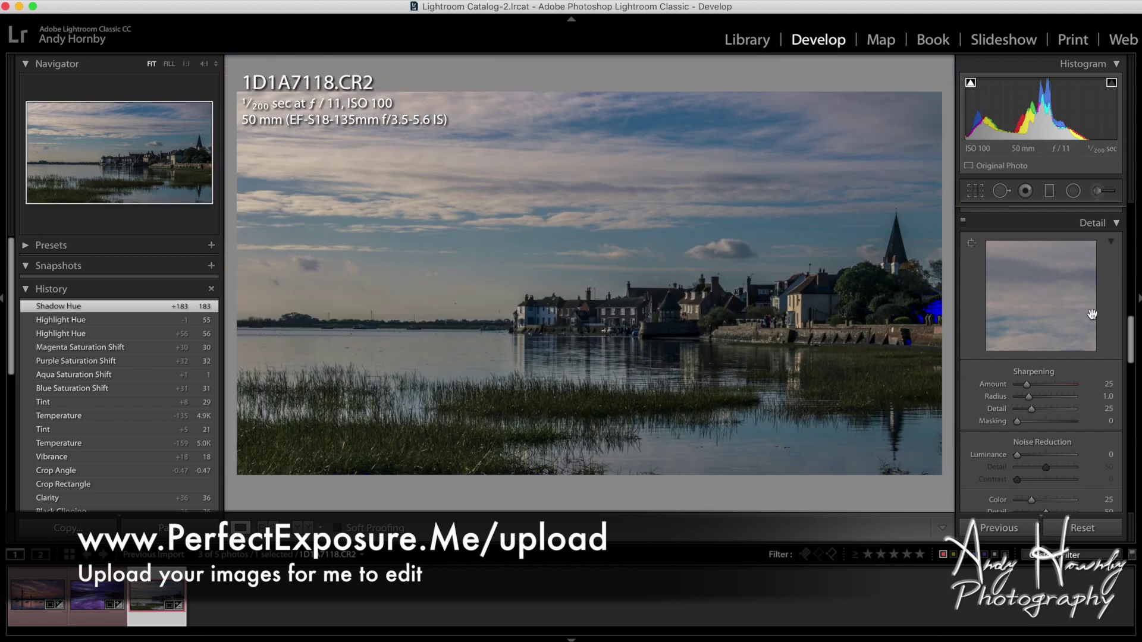
{"action": "left_click_drag", "start_coordinate": [1026, 384], "coordinate": [1049, 387]}
{"action": "left_click_drag", "start_coordinate": [1017, 421], "coordinate": [1048, 422]}
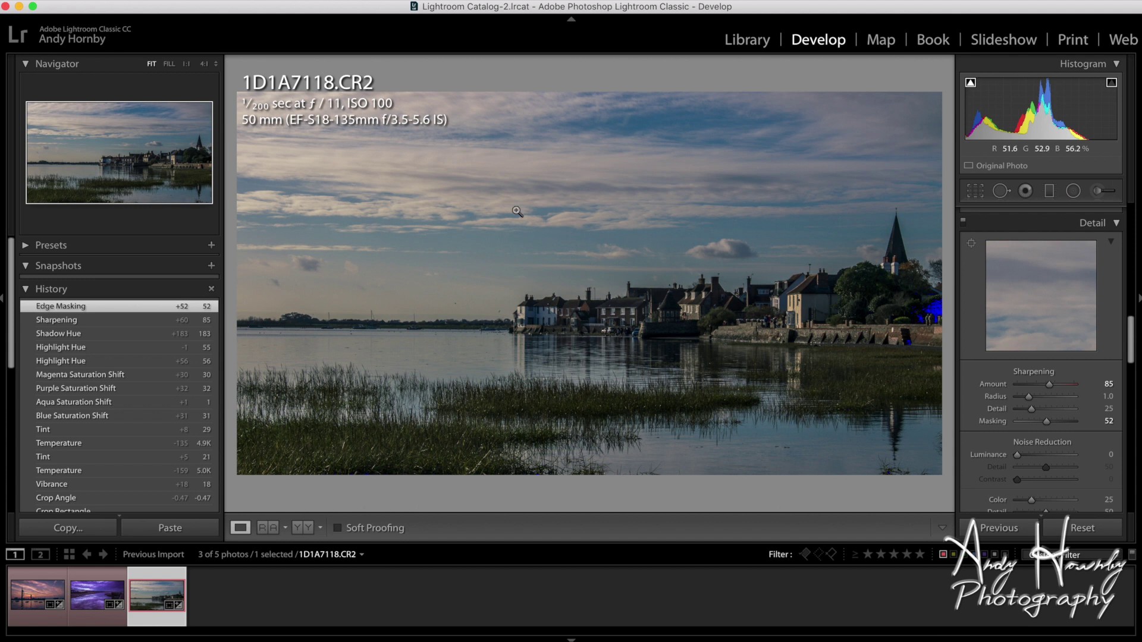
Step: Remove chromatic aberration, comparing the church spire up close with and without it, and enable the lens profile corrections
{"action": "scroll", "coordinate": [965, 402], "scroll_direction": "down", "scroll_amount": 3}
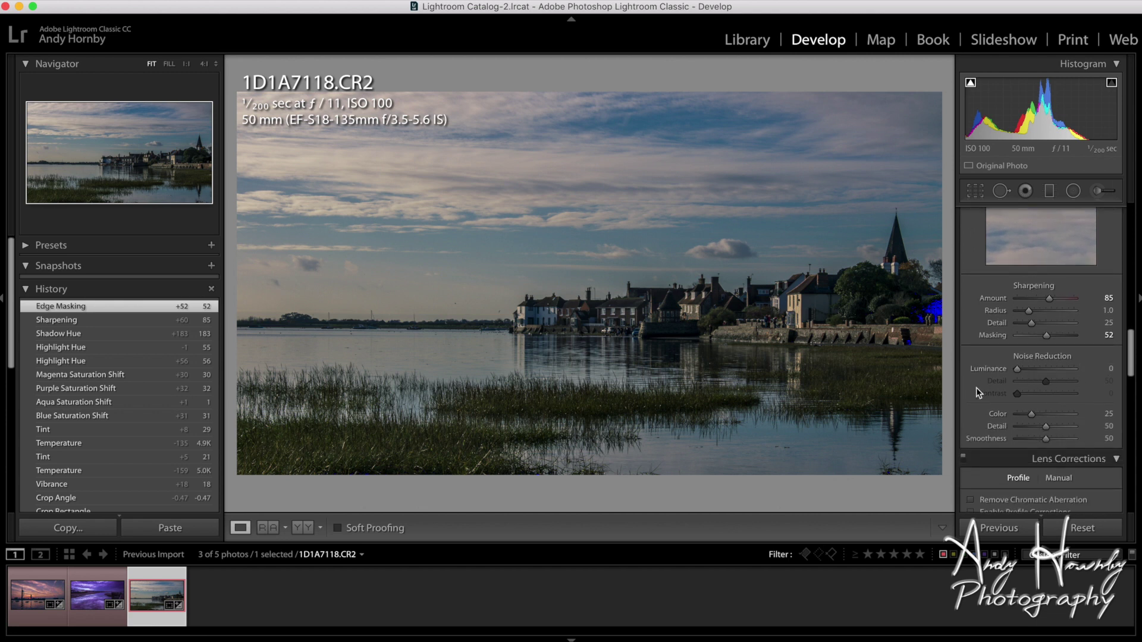
{"action": "scroll", "coordinate": [976, 387], "scroll_direction": "down", "scroll_amount": 5}
{"action": "left_click", "coordinate": [972, 336]}
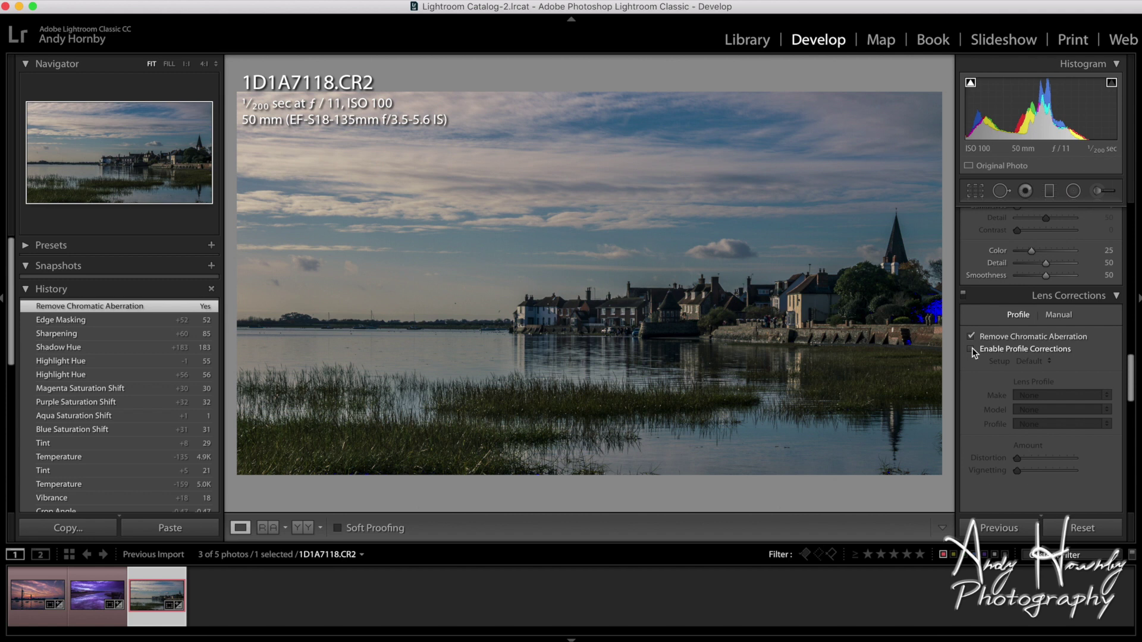
{"action": "left_click", "coordinate": [895, 230]}
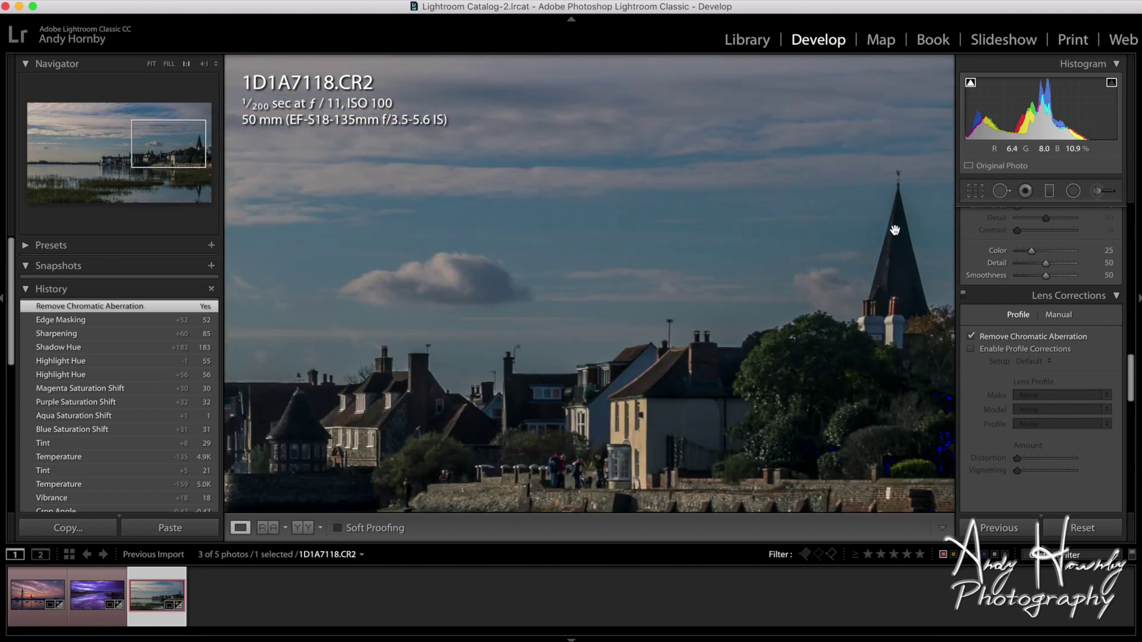
{"action": "left_click", "coordinate": [972, 337]}
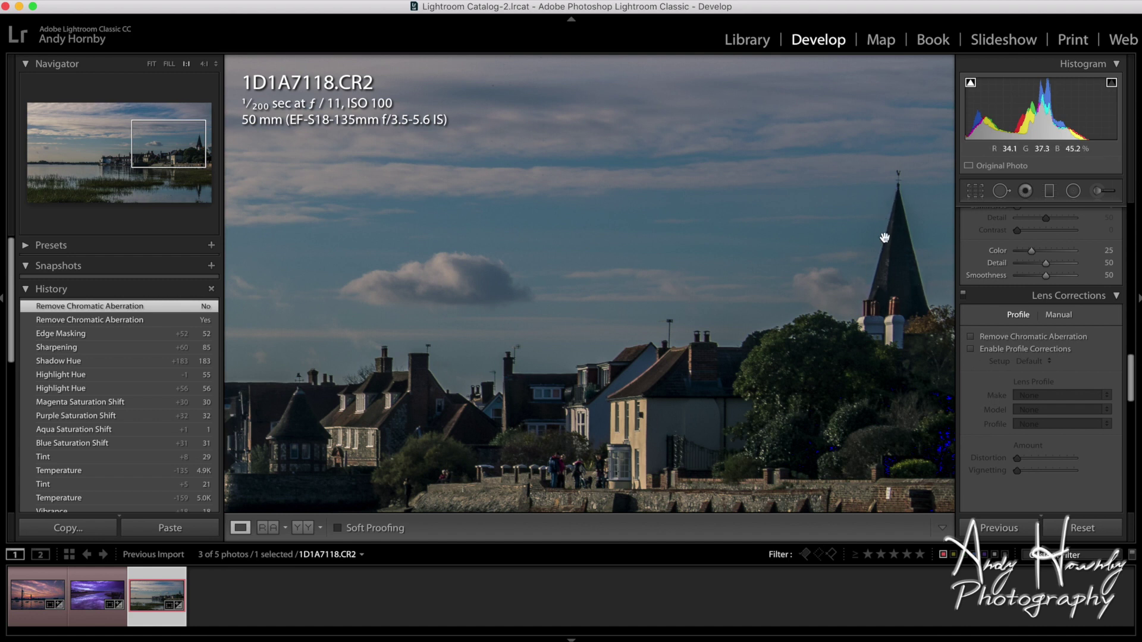
{"action": "left_click", "coordinate": [969, 337]}
{"action": "left_click", "coordinate": [970, 349]}
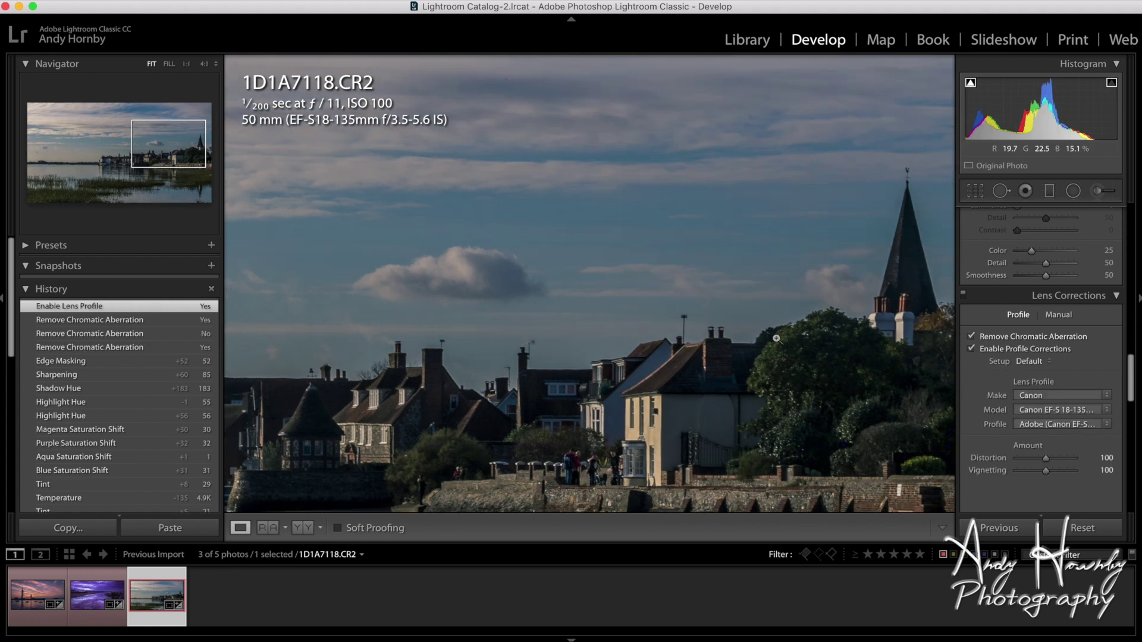
{"action": "left_click", "coordinate": [793, 332]}
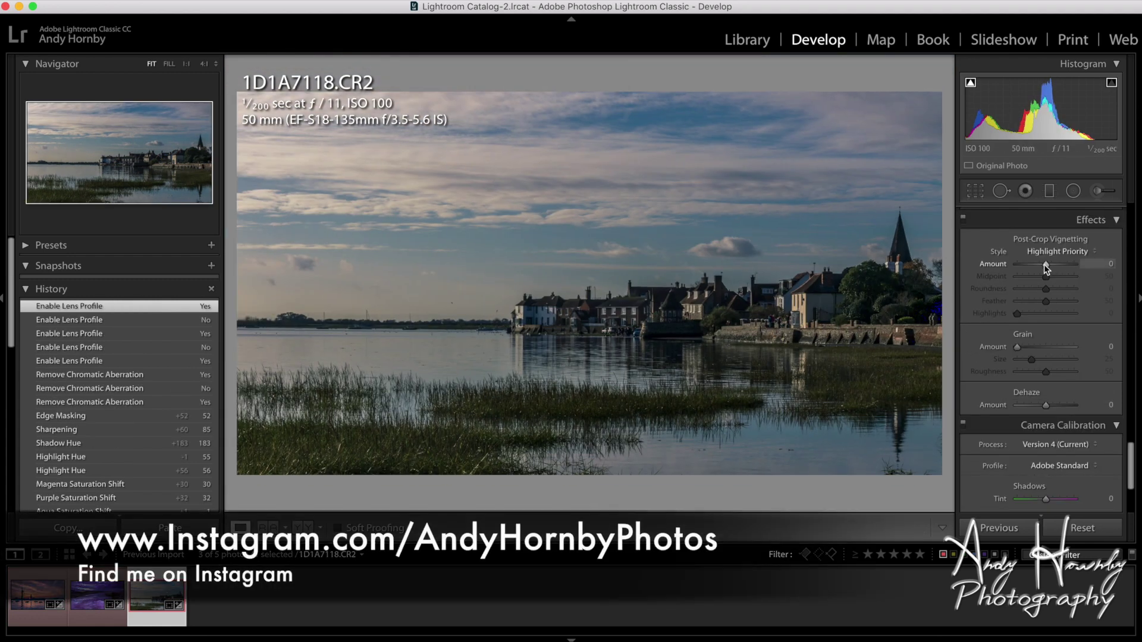
Step: Set the post-crop vignette amount to −5
{"action": "left_click_drag", "start_coordinate": [1046, 268], "coordinate": [1045, 268]}
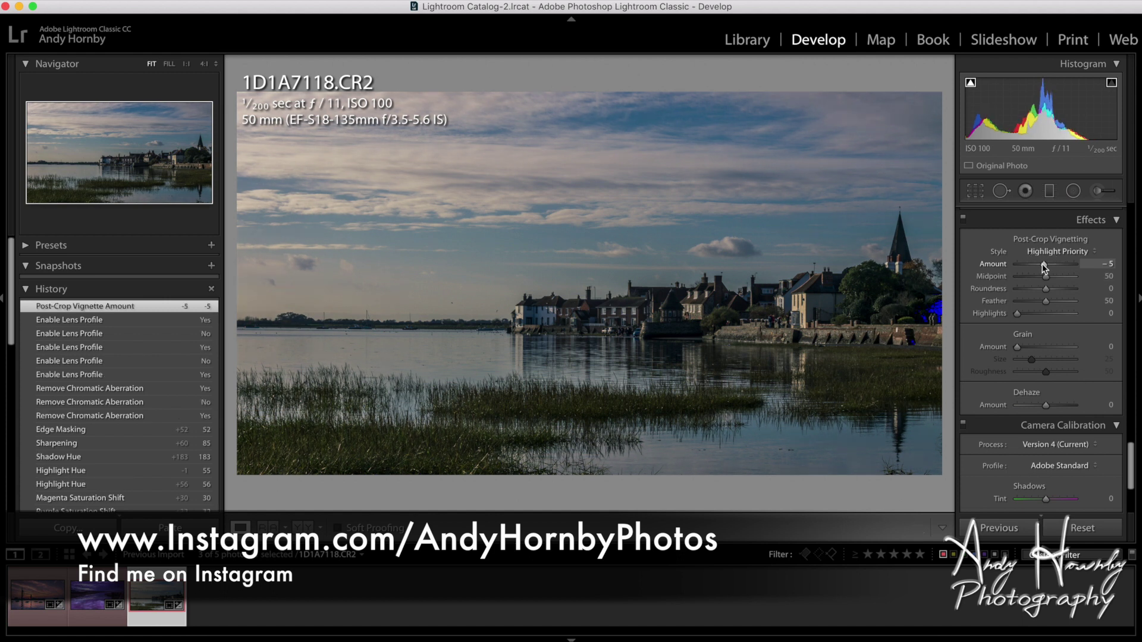
Step: Try the Camera Landscape, Camera Portrait and Camera Faithful calibration profiles, and restore Adobe Standard
{"action": "scroll", "coordinate": [1044, 267], "scroll_direction": "down", "scroll_amount": 5}
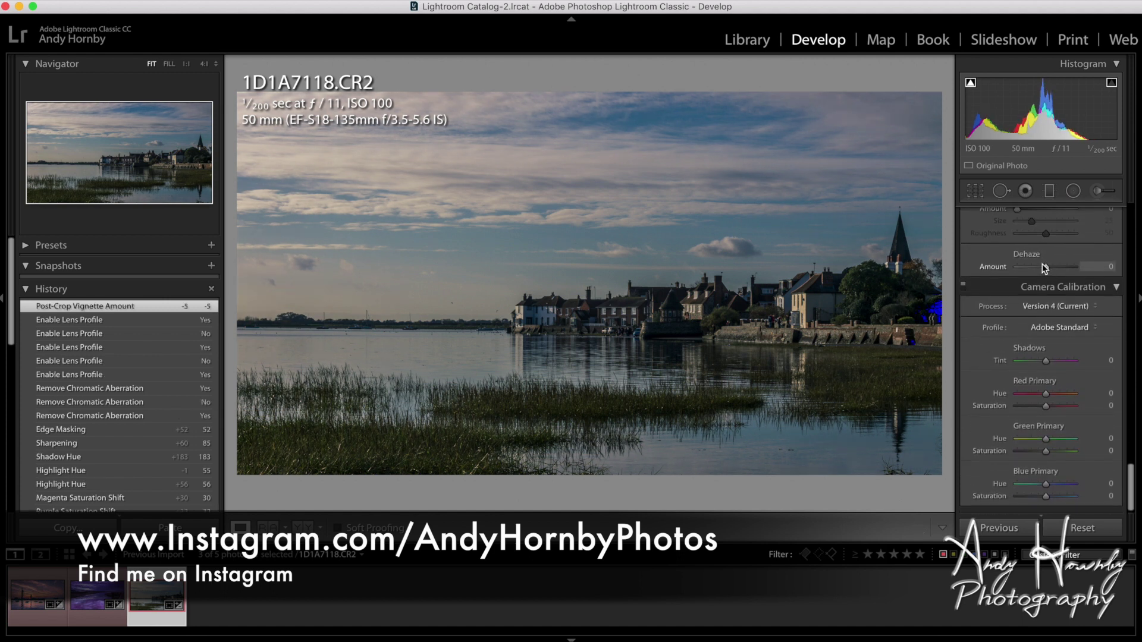
{"action": "left_click", "coordinate": [1096, 328]}
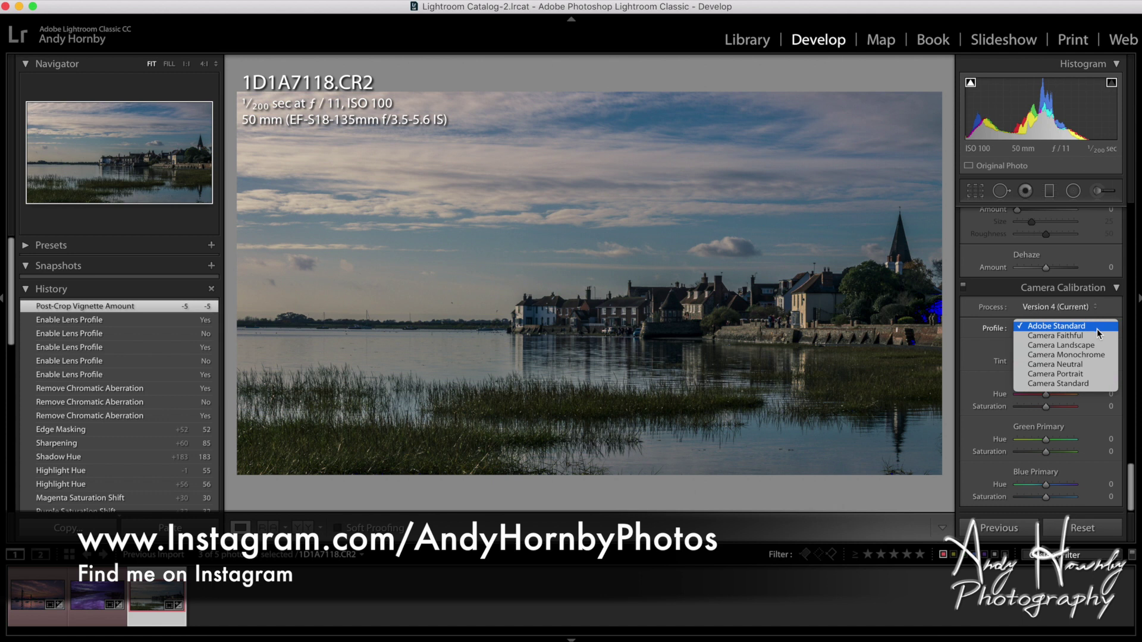
{"action": "left_click", "coordinate": [1088, 345]}
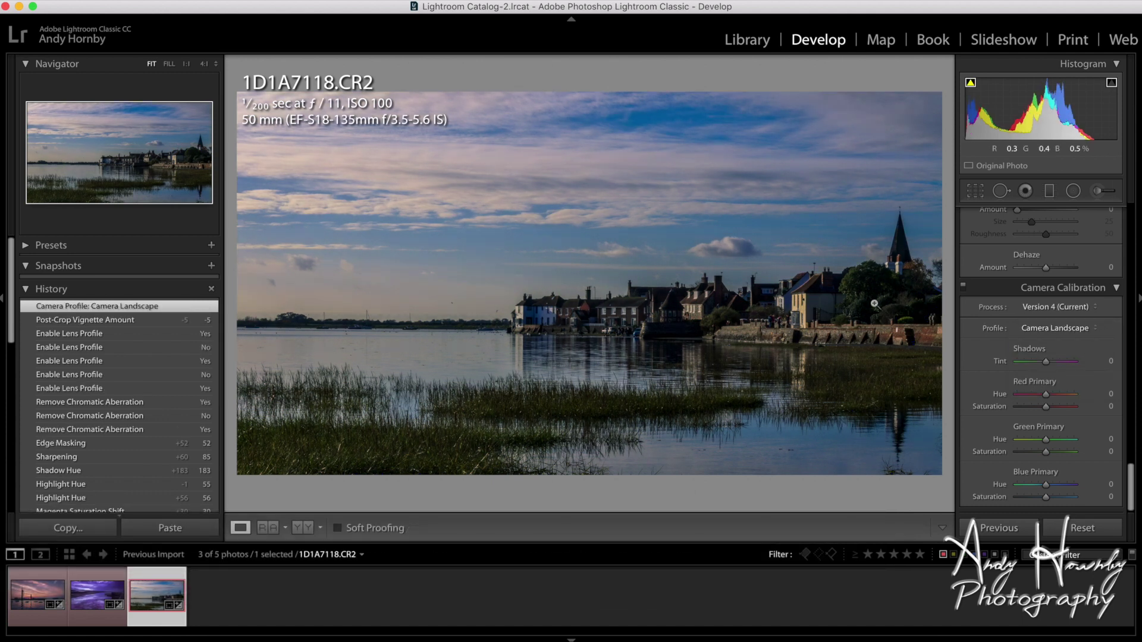
{"action": "left_click", "coordinate": [1095, 331]}
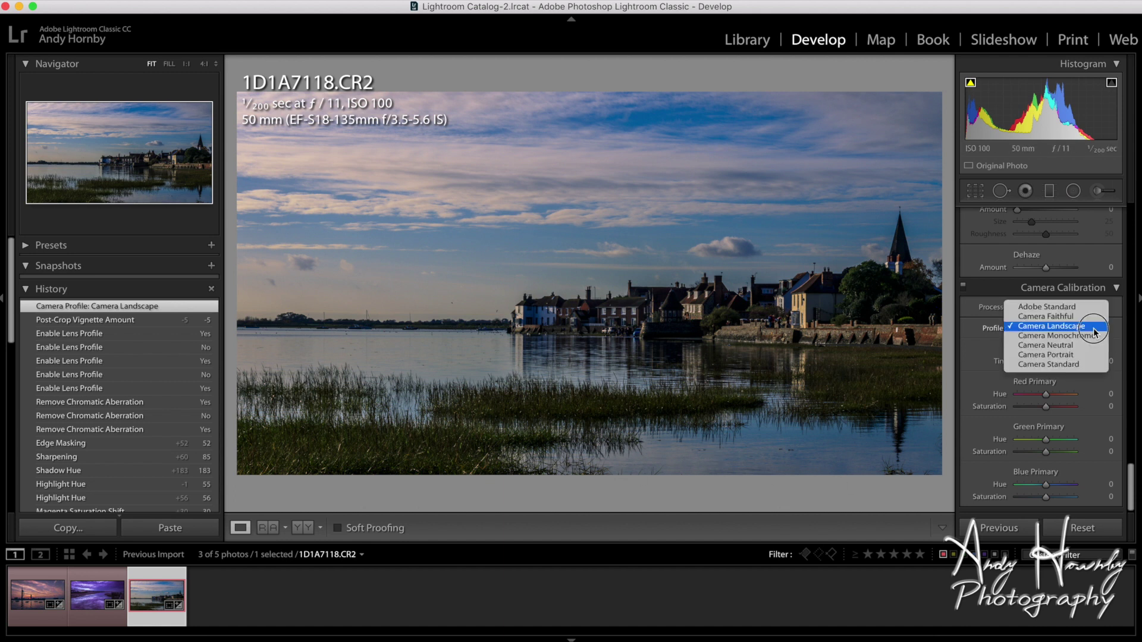
{"action": "left_click", "coordinate": [1083, 355]}
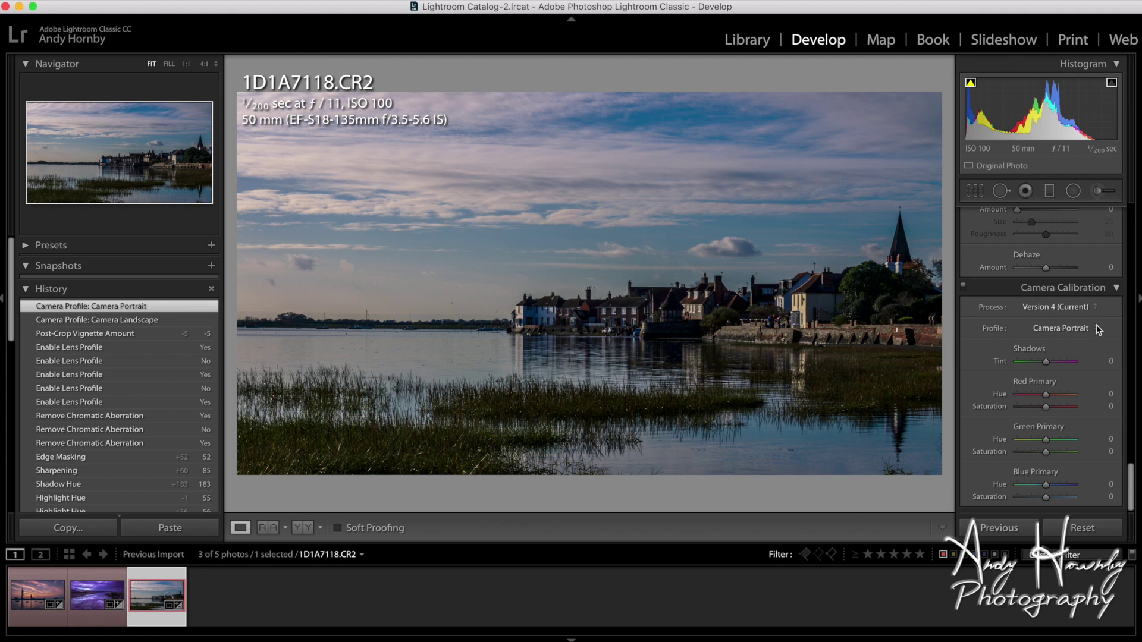
{"action": "left_click", "coordinate": [1097, 329]}
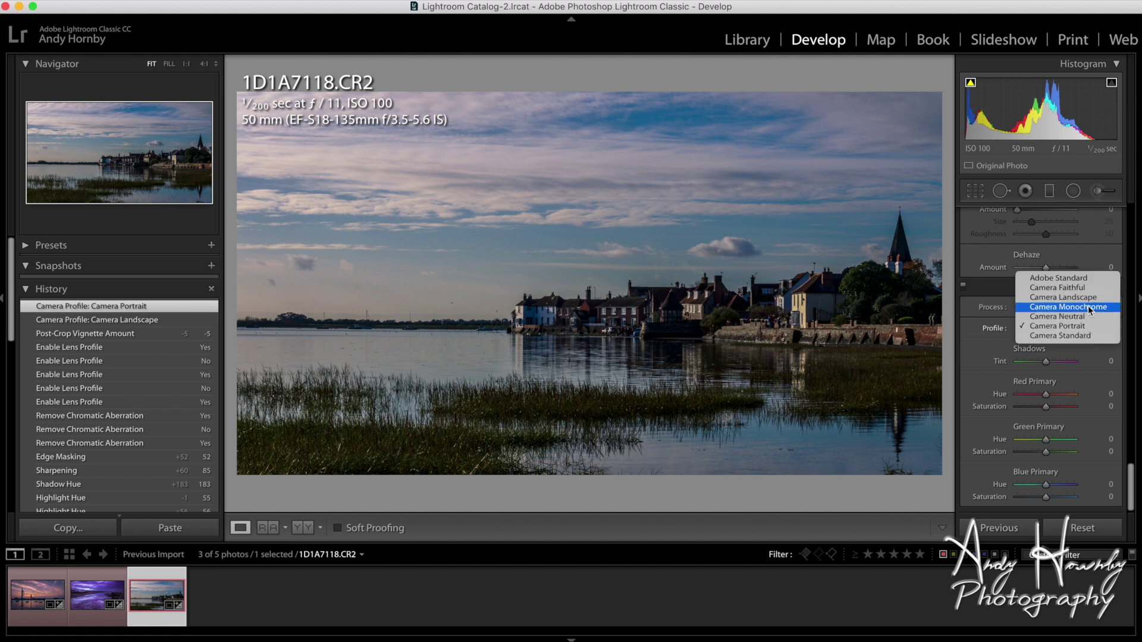
{"action": "left_click", "coordinate": [1080, 287]}
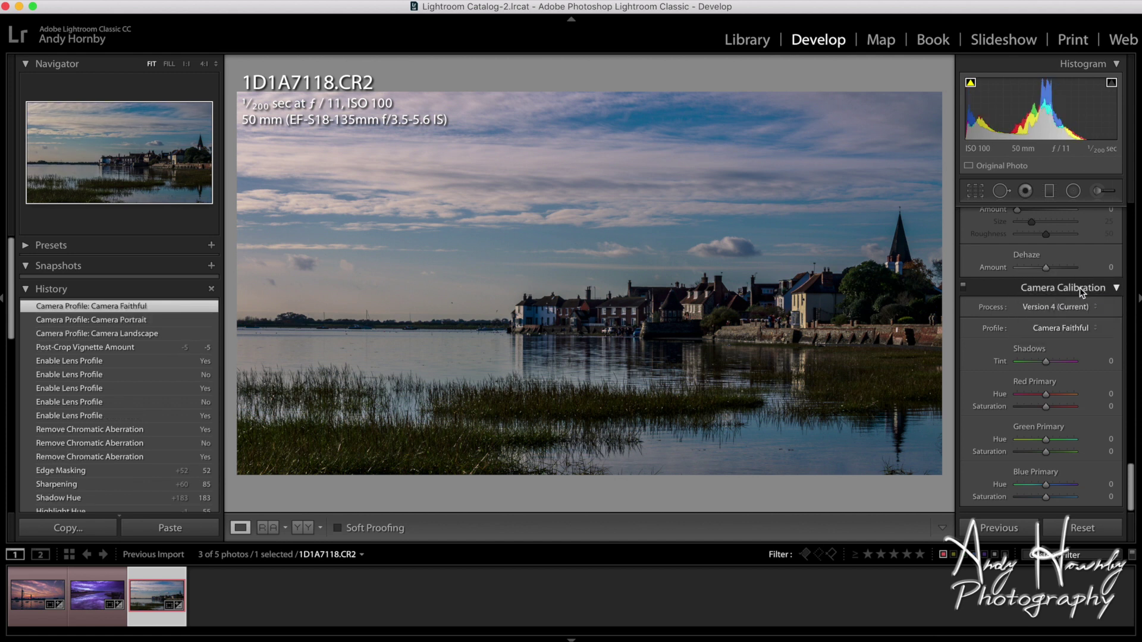
{"action": "left_click", "coordinate": [1096, 328]}
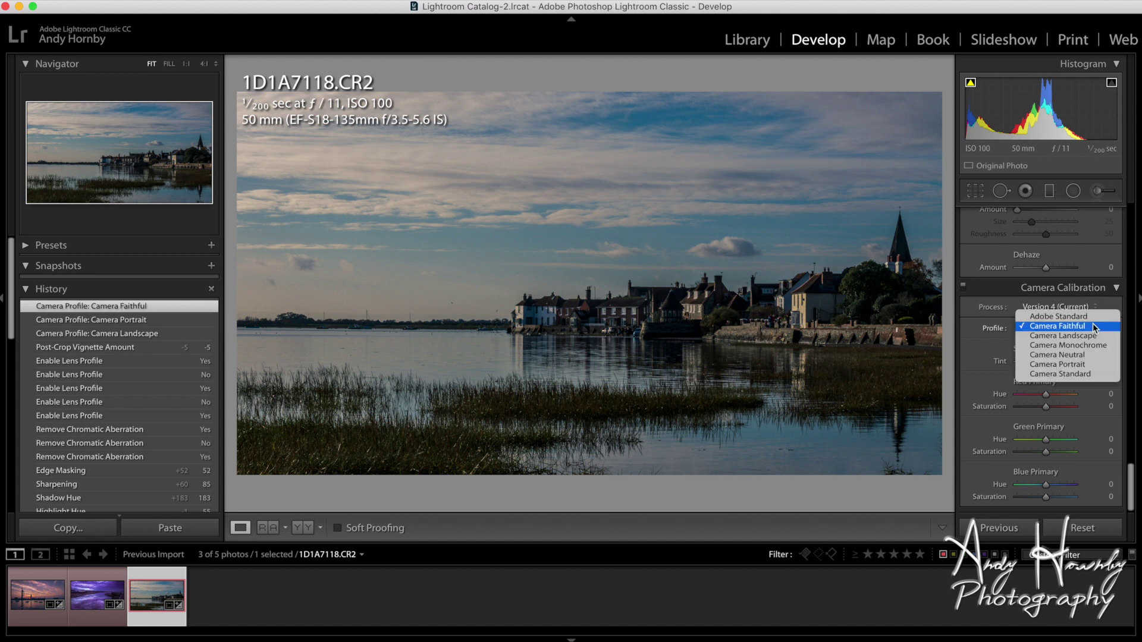
{"action": "left_click", "coordinate": [1084, 315]}
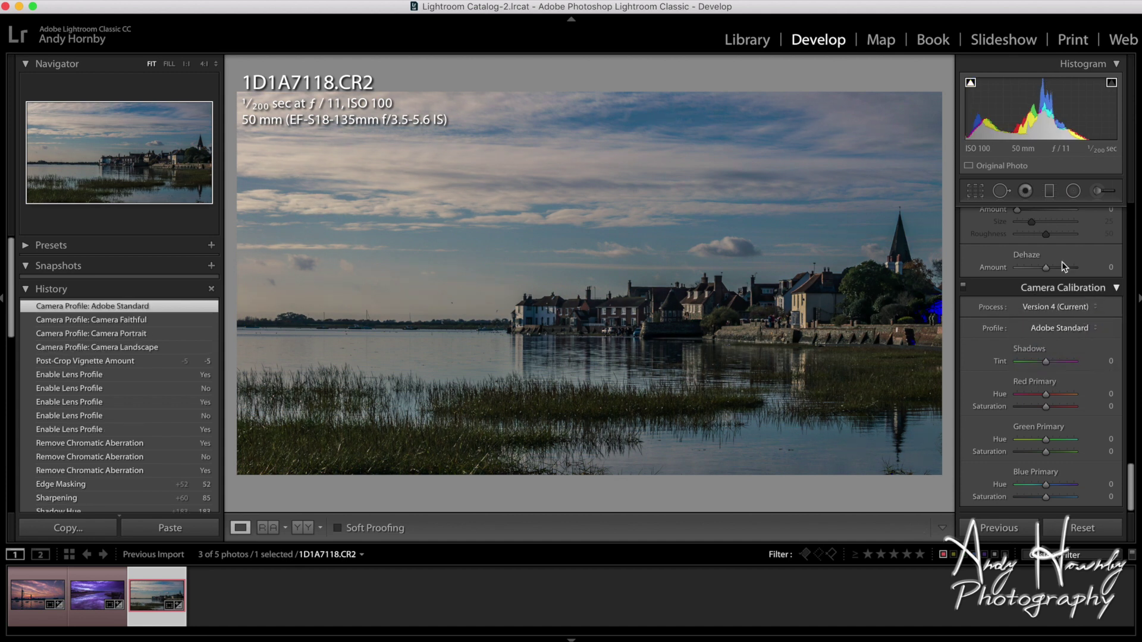
Step: Add a graduated filter down over the sky with exposure −0.34, temperature 6 and tint 8
{"action": "scroll", "coordinate": [1047, 222], "scroll_direction": "up", "scroll_amount": 20}
{"action": "left_click", "coordinate": [1049, 192]}
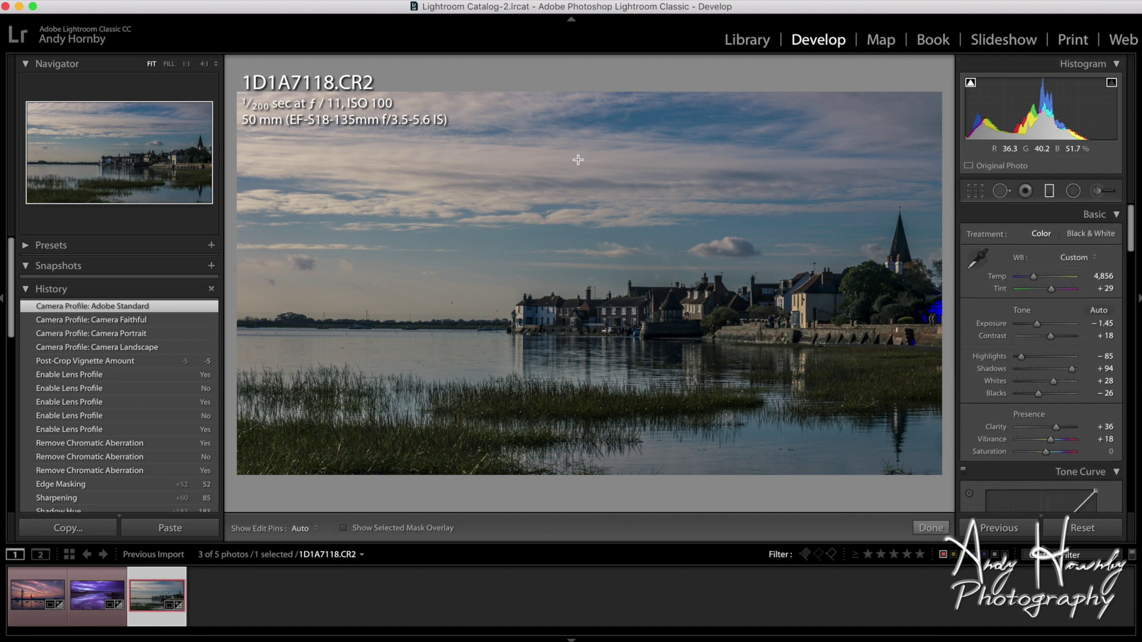
{"action": "left_click_drag", "start_coordinate": [577, 223], "coordinate": [594, 342]}
{"action": "left_click_drag", "start_coordinate": [1069, 282], "coordinate": [1053, 253]}
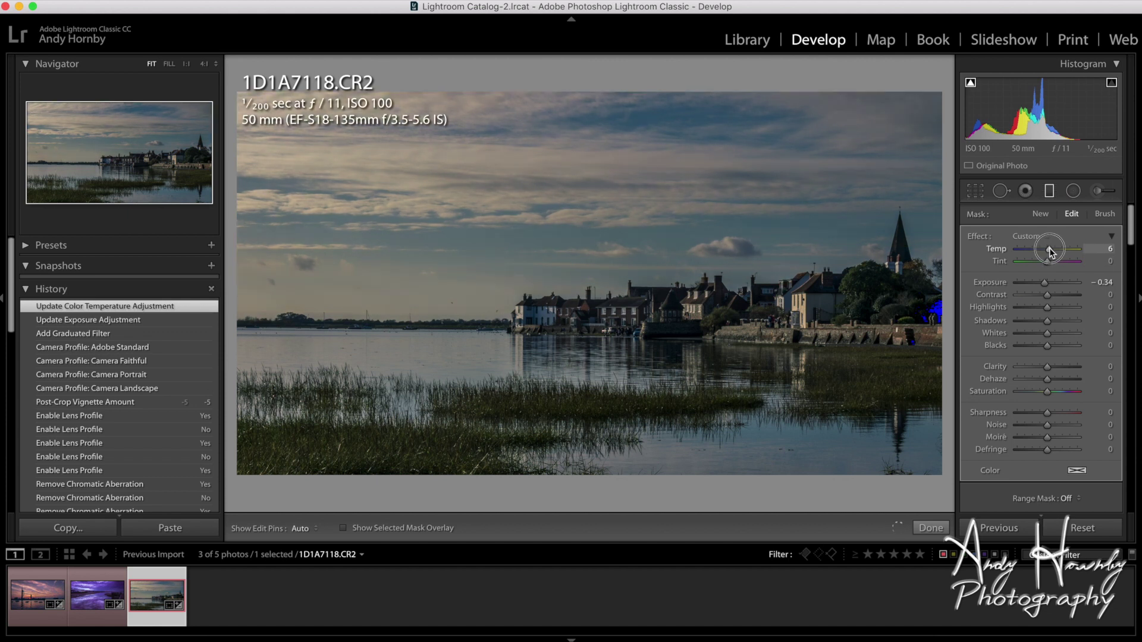
{"action": "left_click_drag", "start_coordinate": [1050, 253], "coordinate": [1051, 263]}
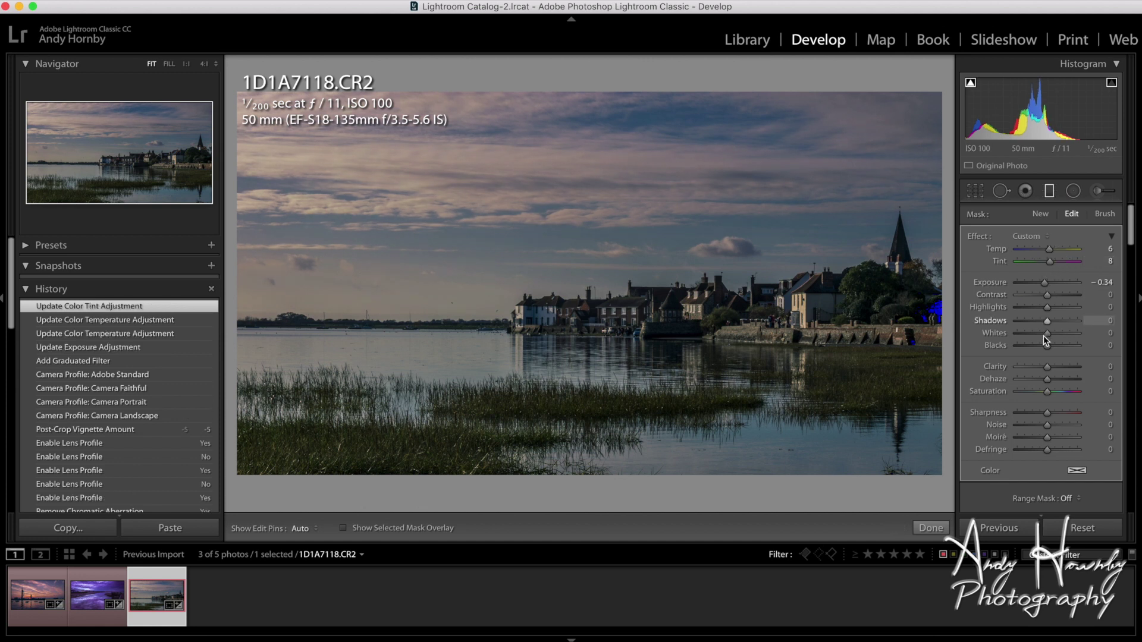
Step: Set the sky filter's contrast to 16 and saturation to 10
{"action": "left_click_drag", "start_coordinate": [1047, 295], "coordinate": [1051, 300]}
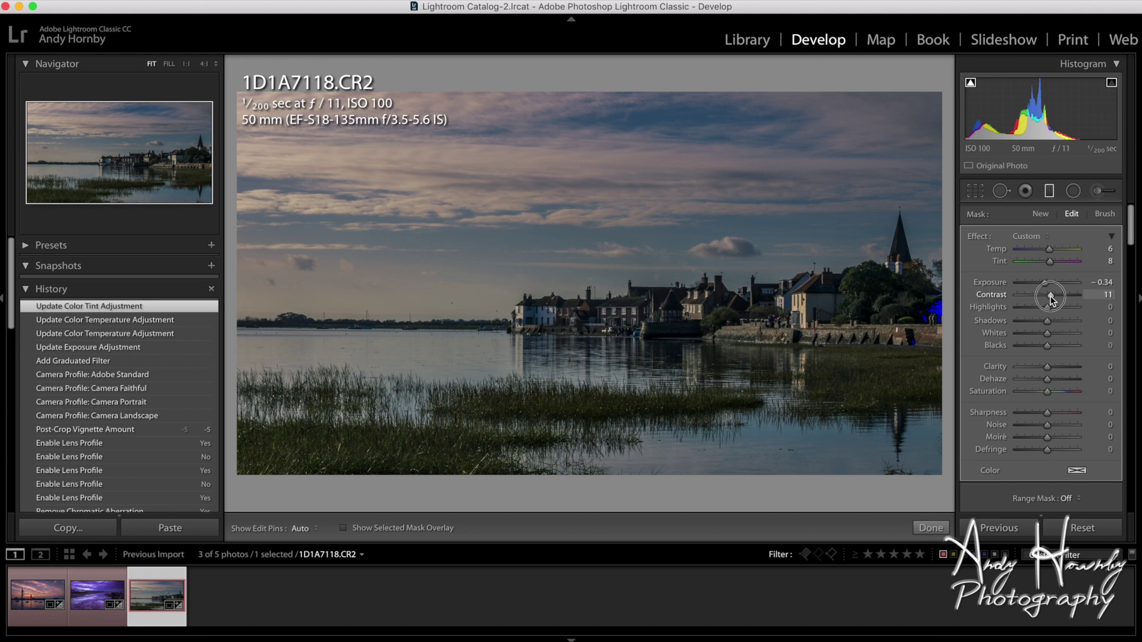
{"action": "left_click_drag", "start_coordinate": [1052, 299], "coordinate": [1053, 299]}
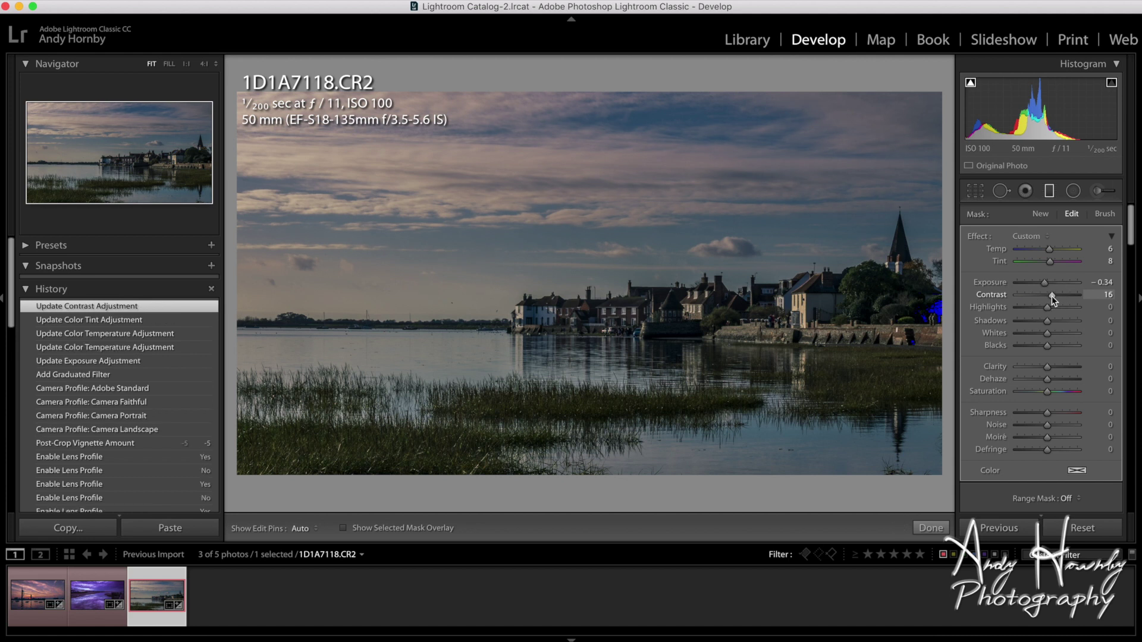
{"action": "left_click_drag", "start_coordinate": [1047, 391], "coordinate": [1051, 395]}
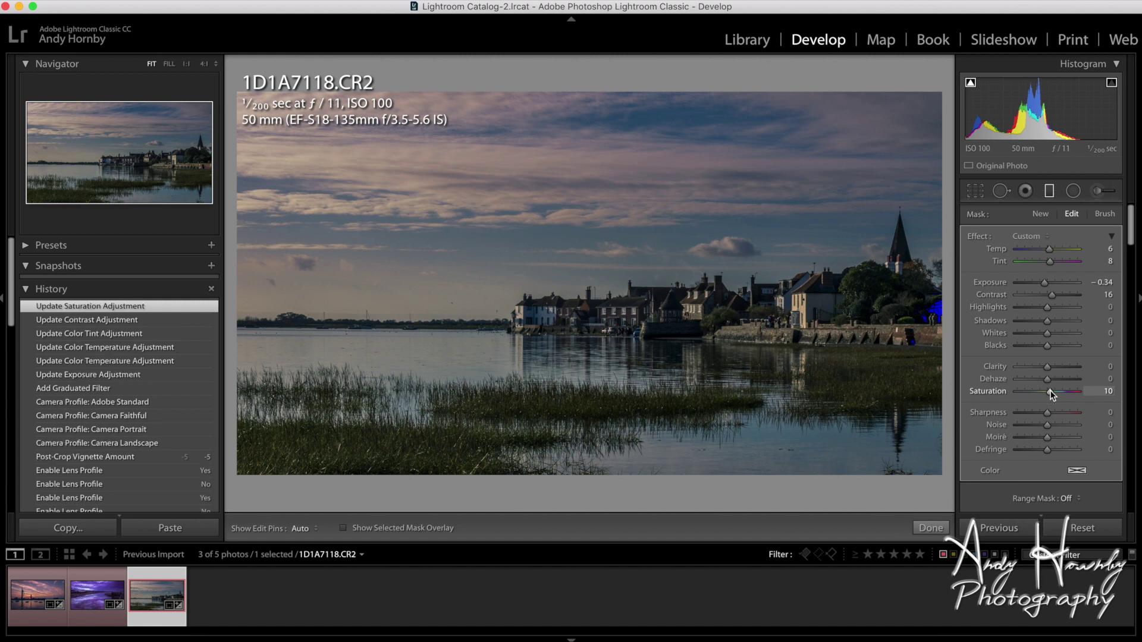
{"action": "scroll", "coordinate": [1052, 395], "scroll_direction": "down", "scroll_amount": 4}
{"action": "scroll", "coordinate": [1052, 395], "scroll_direction": "up", "scroll_amount": 6}
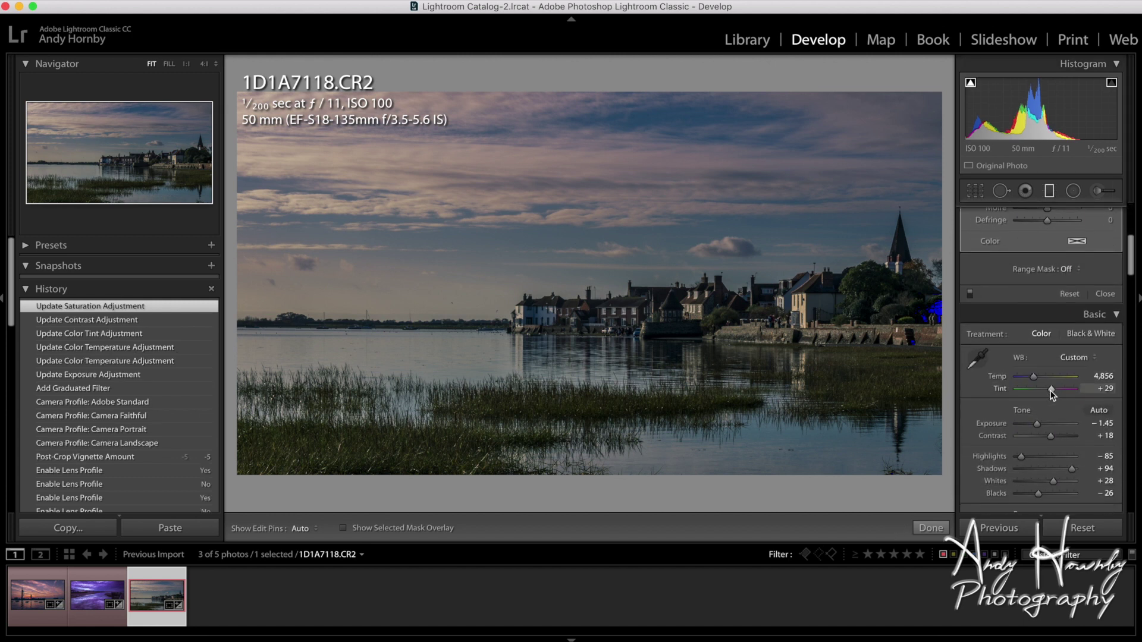
Step: Add a graduated filter up from the photo's lower edge with contrast 0, temperature −12 and tint −12, and shift it slightly higher over the water
{"action": "left_click_drag", "start_coordinate": [599, 484], "coordinate": [603, 307]}
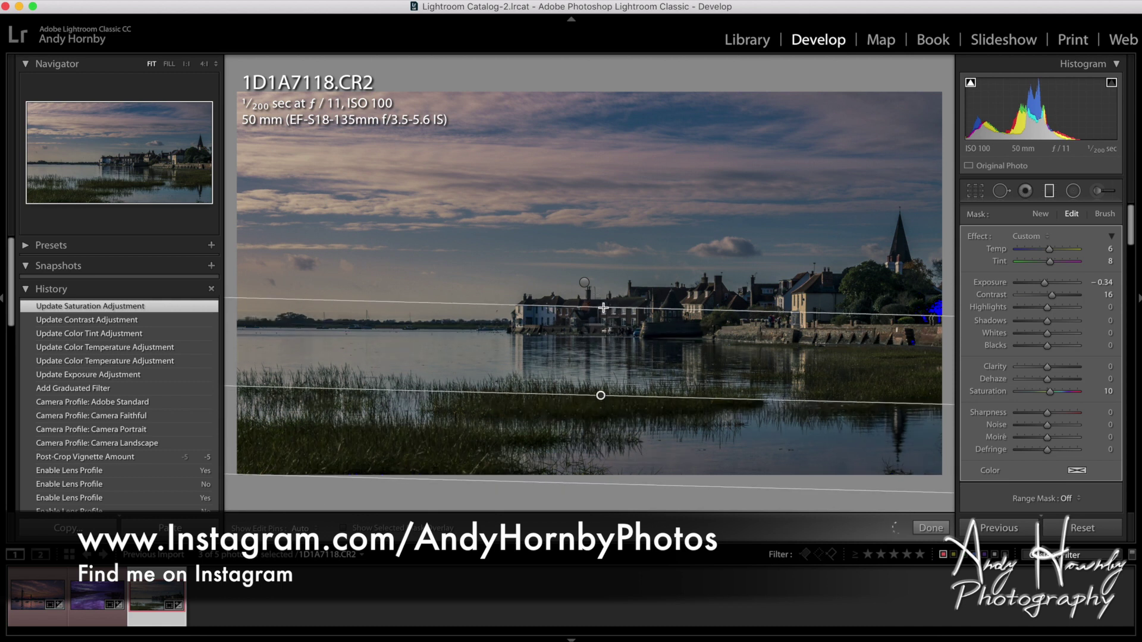
{"action": "double_click", "coordinate": [1052, 296]}
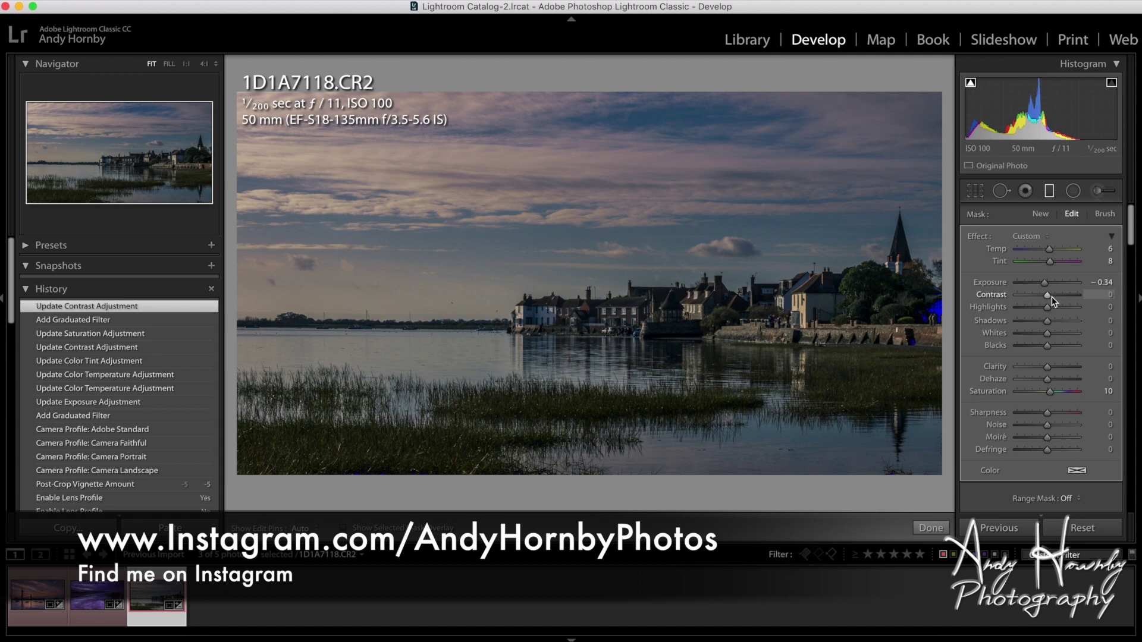
{"action": "left_click_drag", "start_coordinate": [1051, 250], "coordinate": [1044, 268]}
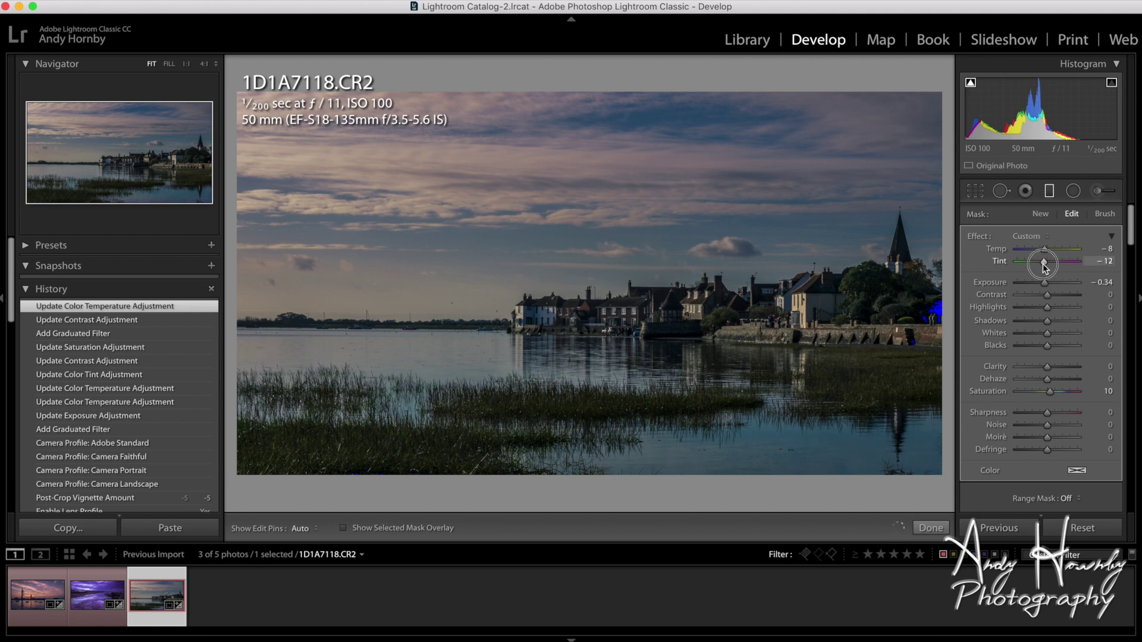
{"action": "left_click_drag", "start_coordinate": [1045, 267], "coordinate": [1044, 251]}
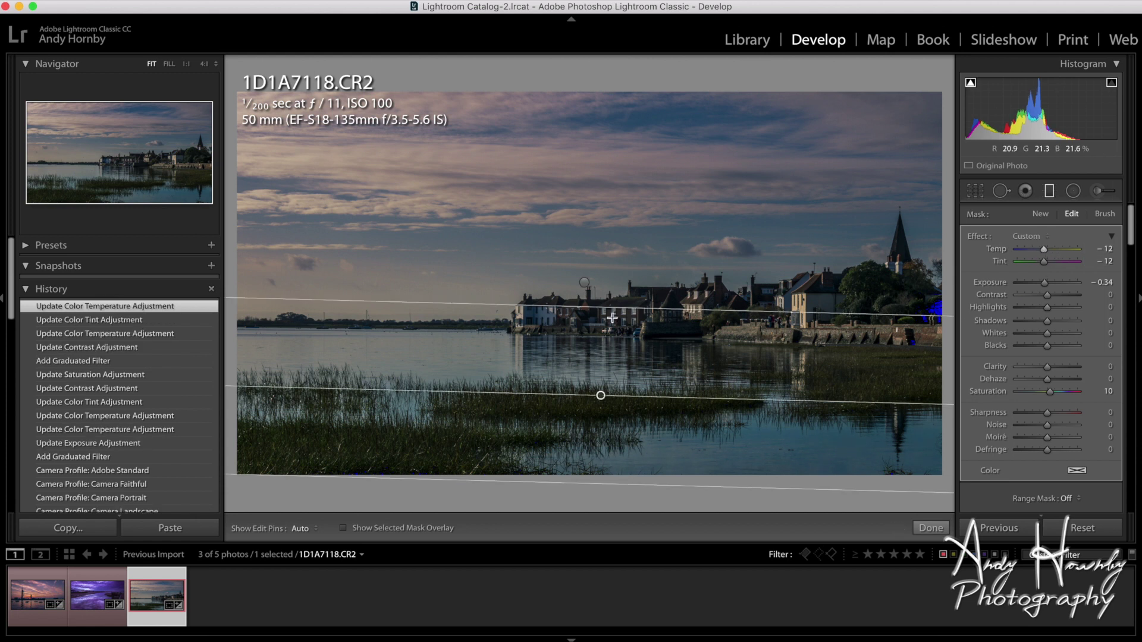
{"action": "left_click_drag", "start_coordinate": [600, 396], "coordinate": [599, 362]}
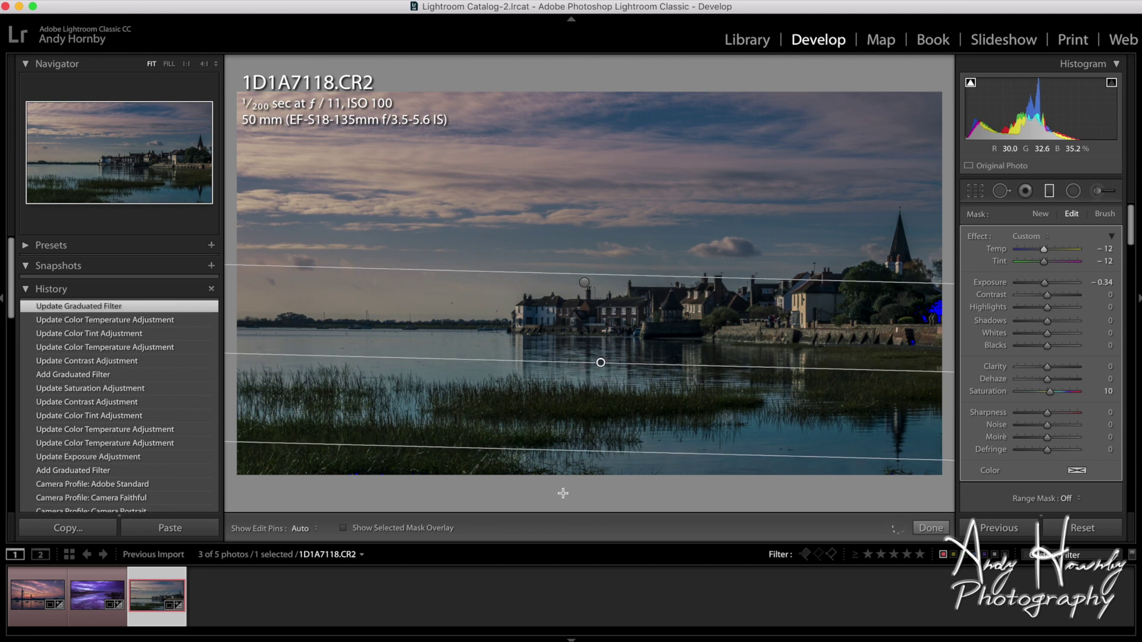
{"action": "left_click", "coordinate": [931, 530]}
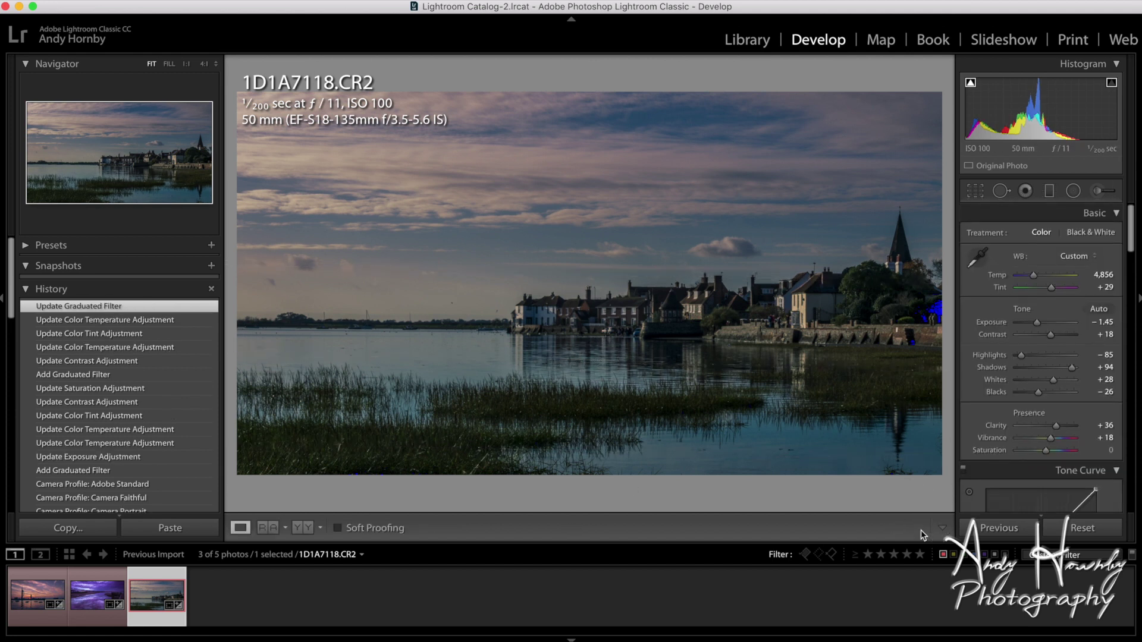
Step: Cool the whole photo's white balance by setting the temperature to 4,630
{"action": "scroll", "coordinate": [994, 370], "scroll_direction": "down", "scroll_amount": 3}
{"action": "scroll", "coordinate": [994, 370], "scroll_direction": "up", "scroll_amount": 4}
{"action": "left_click_drag", "start_coordinate": [1035, 278], "coordinate": [1033, 277]}
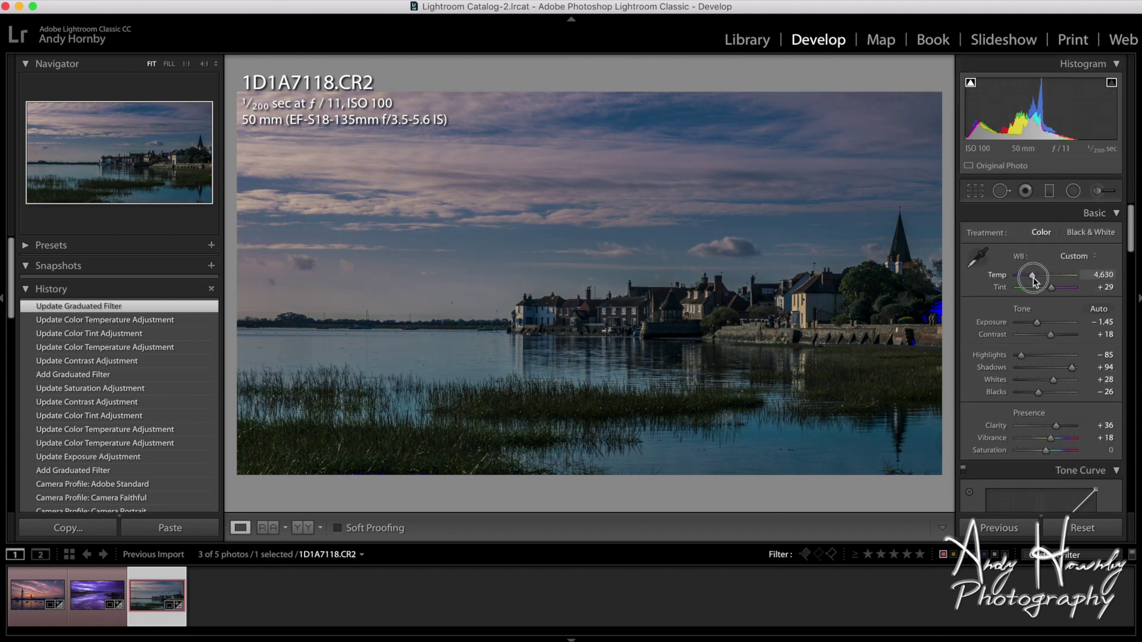
{"action": "left_click_drag", "start_coordinate": [1034, 282], "coordinate": [1034, 282]}
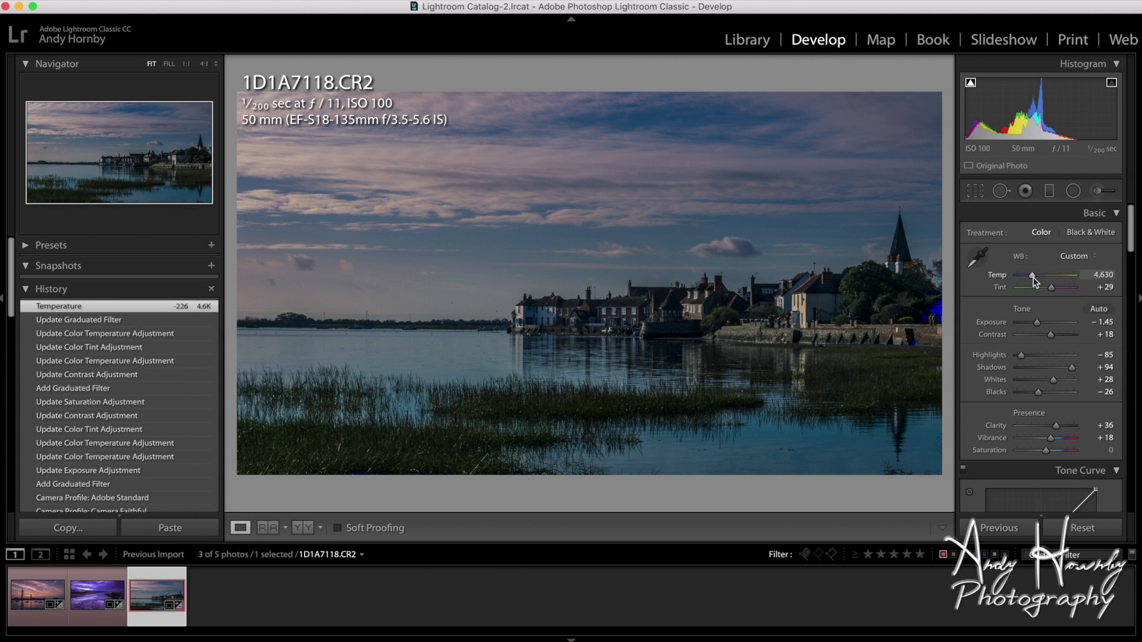
{"action": "scroll", "coordinate": [1011, 364], "scroll_direction": "down", "scroll_amount": 10}
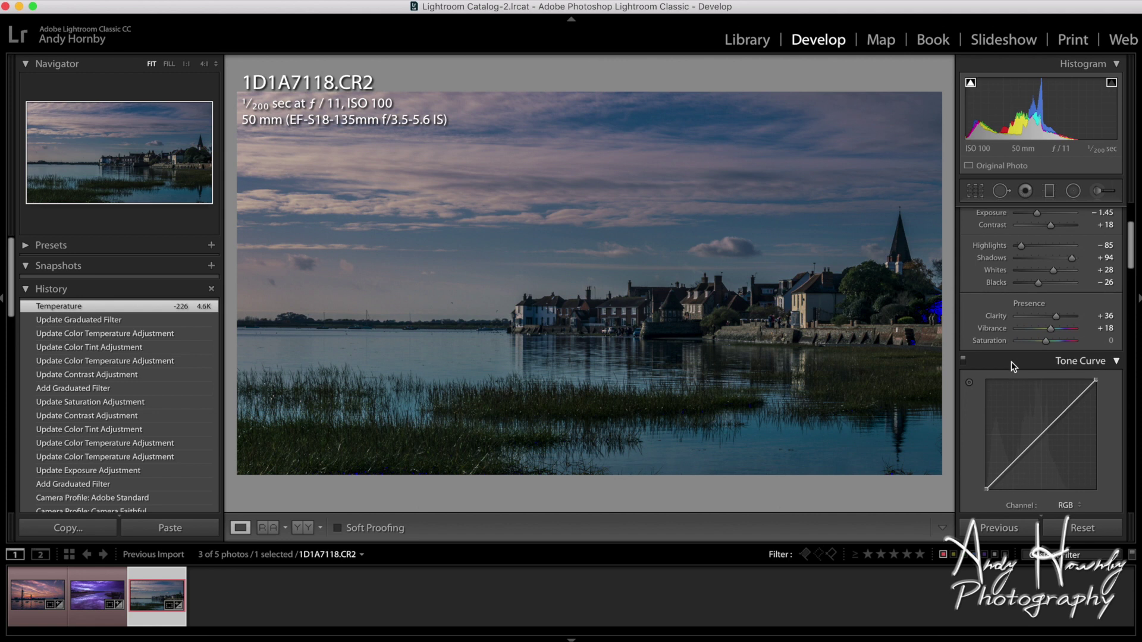
{"action": "scroll", "coordinate": [1012, 364], "scroll_direction": "up", "scroll_amount": 5}
{"action": "scroll", "coordinate": [1011, 364], "scroll_direction": "down", "scroll_amount": 5}
{"action": "scroll", "coordinate": [1011, 362], "scroll_direction": "down", "scroll_amount": 1}
{"action": "scroll", "coordinate": [1011, 361], "scroll_direction": "up", "scroll_amount": 10}
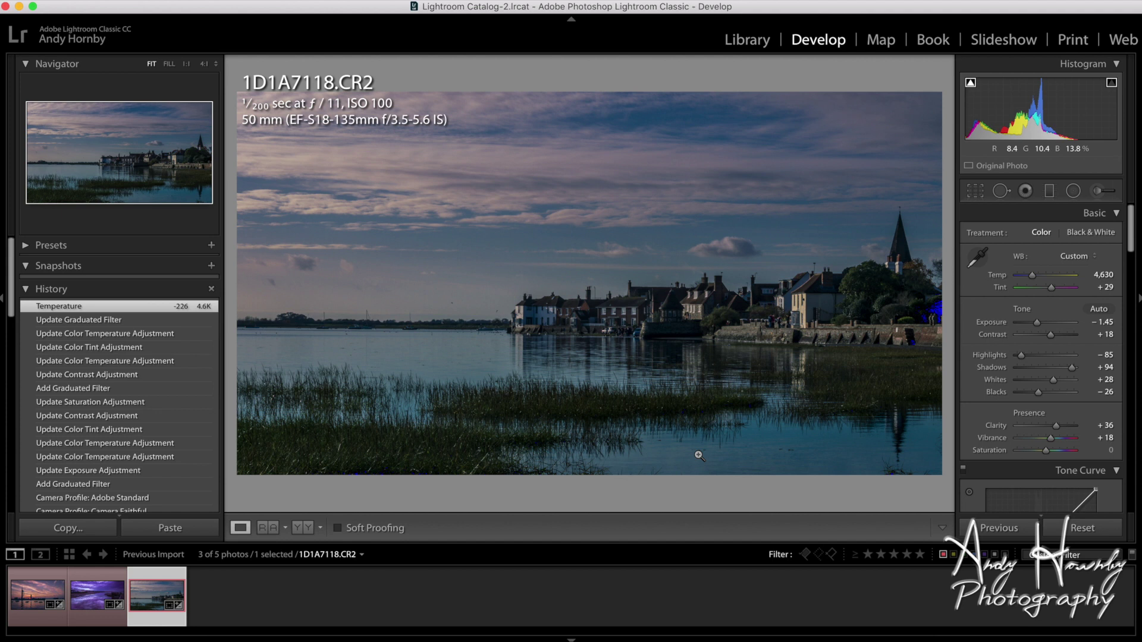
Step: Compare the waterfront photo with its unedited version and with 1D1A0857.CR2, and set its exposure to −0.95
{"action": "key", "text": "backslash"}
{"action": "key", "text": "backslash"}
{"action": "left_click", "coordinate": [40, 595]}
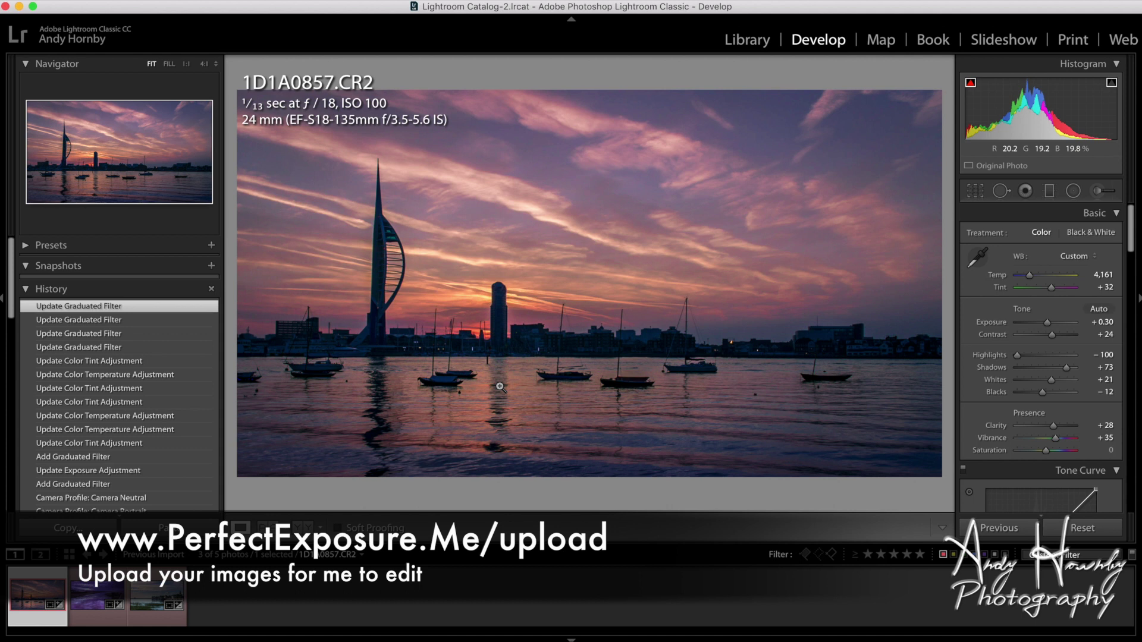
{"action": "left_click", "coordinate": [143, 601]}
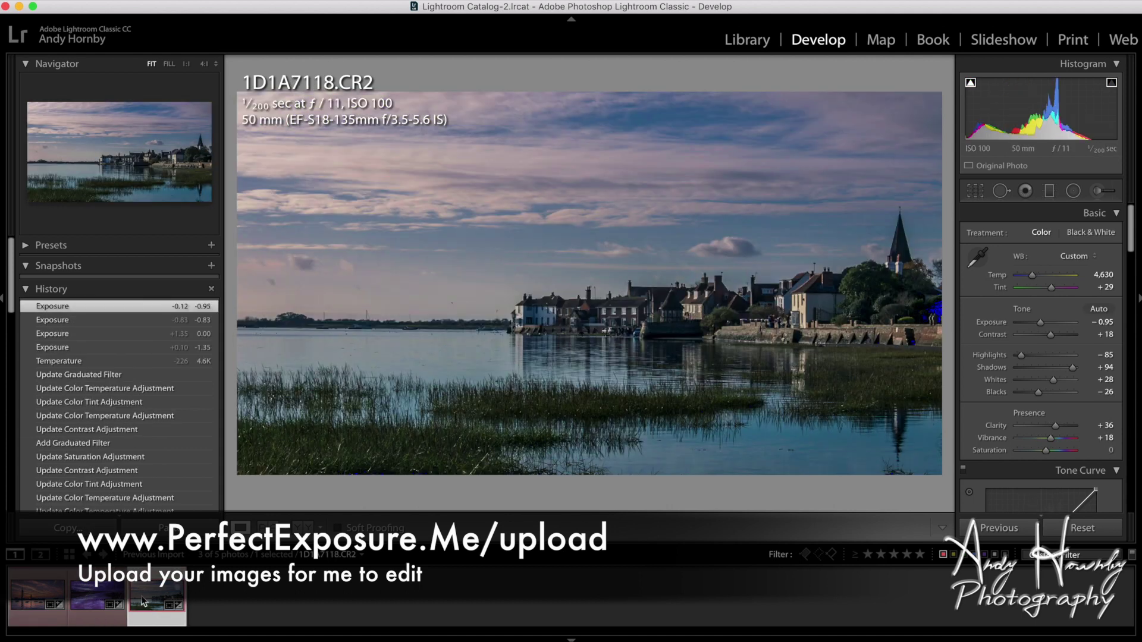
Step: Review 1D1A2522.CR2 and 1D1A0857.CR2, and include the yellow-labelled photos in the filter to view fullsizeoutput_139e.jpeg and DSC_1312.JPG
{"action": "left_click", "coordinate": [83, 597]}
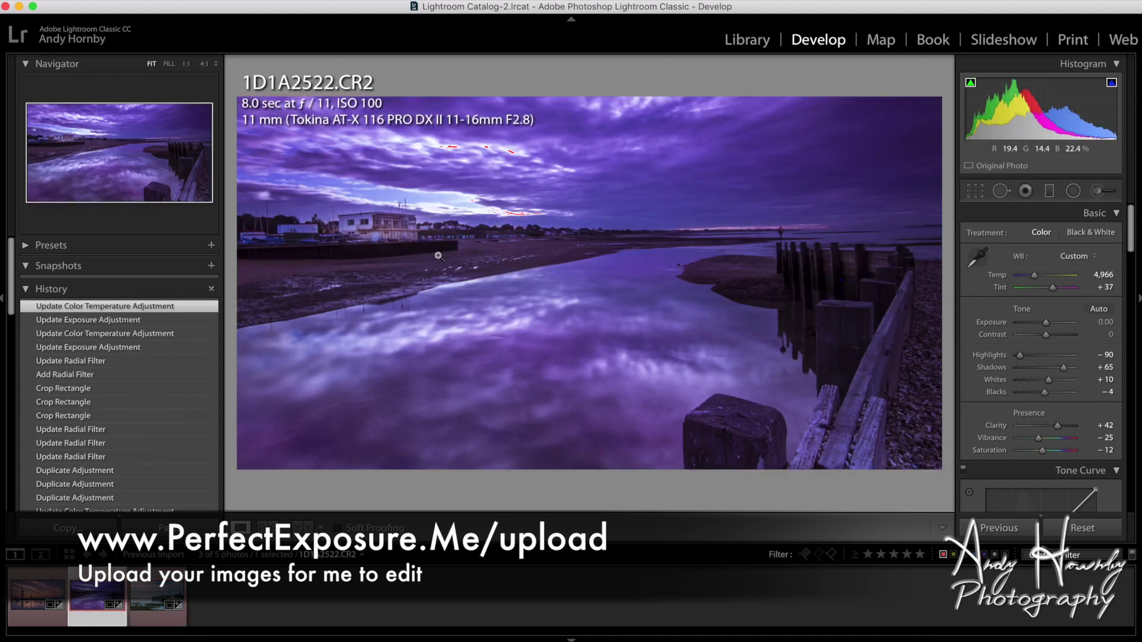
{"action": "left_click", "coordinate": [36, 597]}
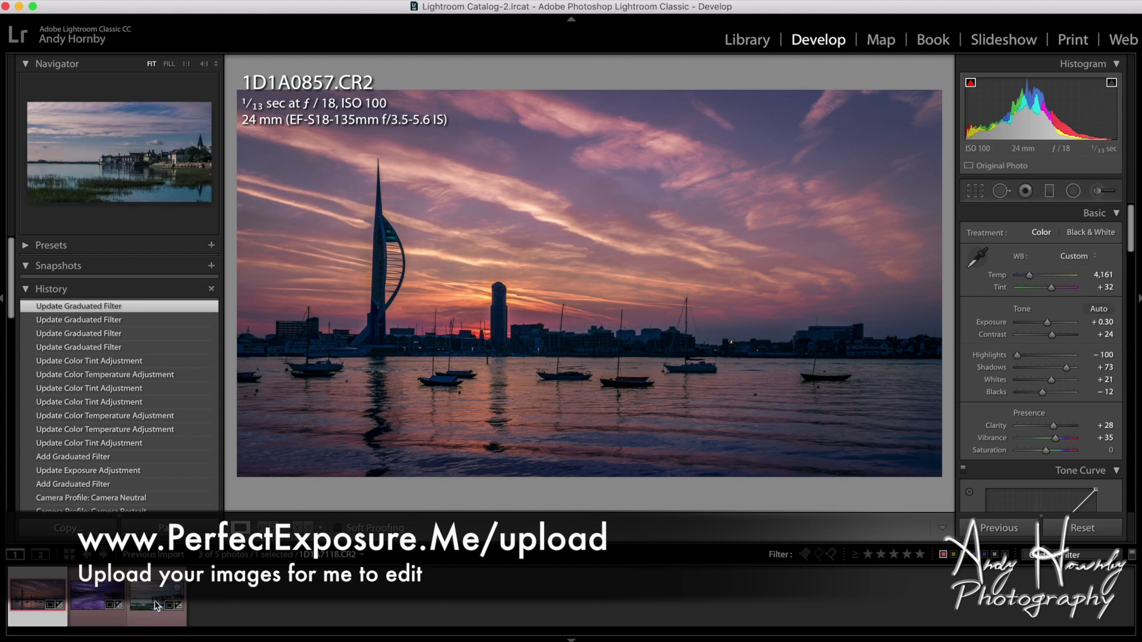
{"action": "left_click", "coordinate": [954, 556]}
{"action": "left_click", "coordinate": [145, 592]}
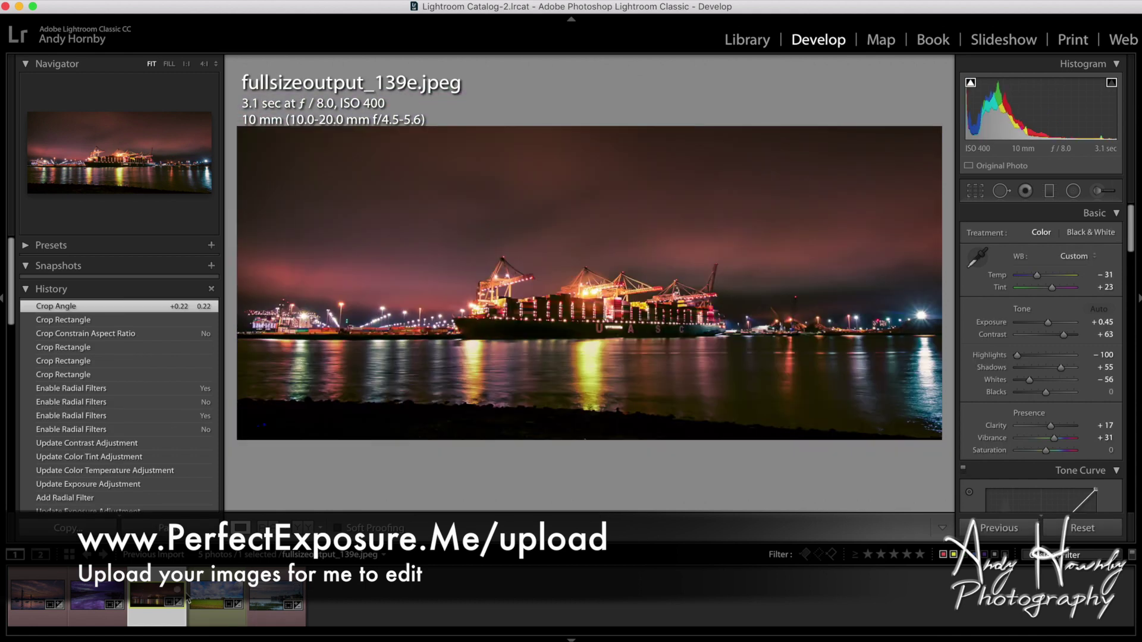
{"action": "left_click", "coordinate": [203, 598]}
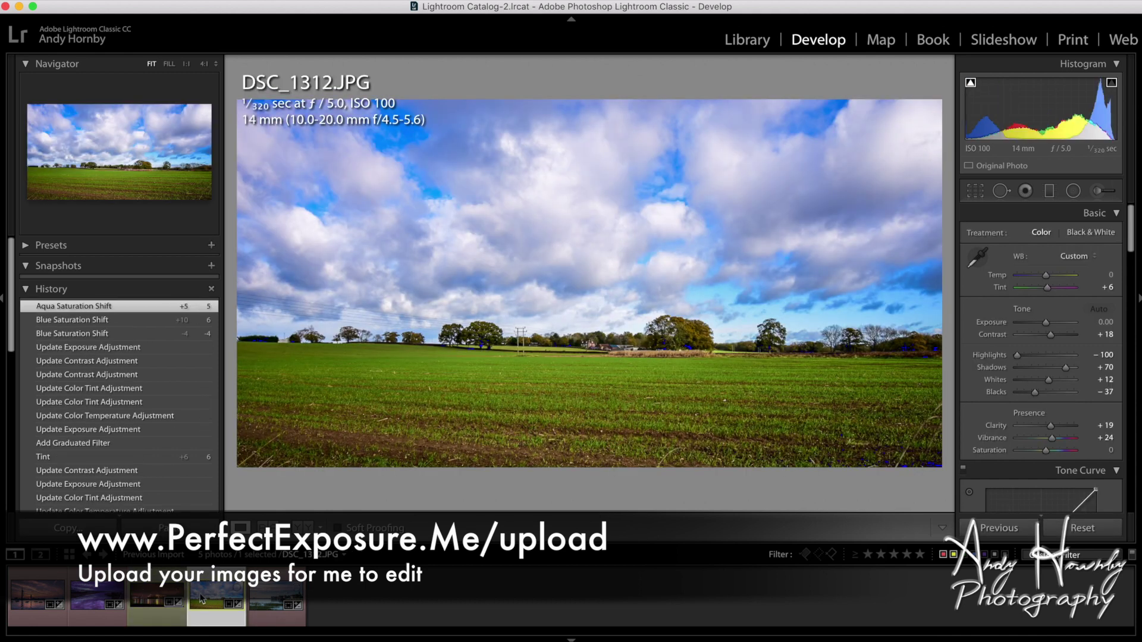